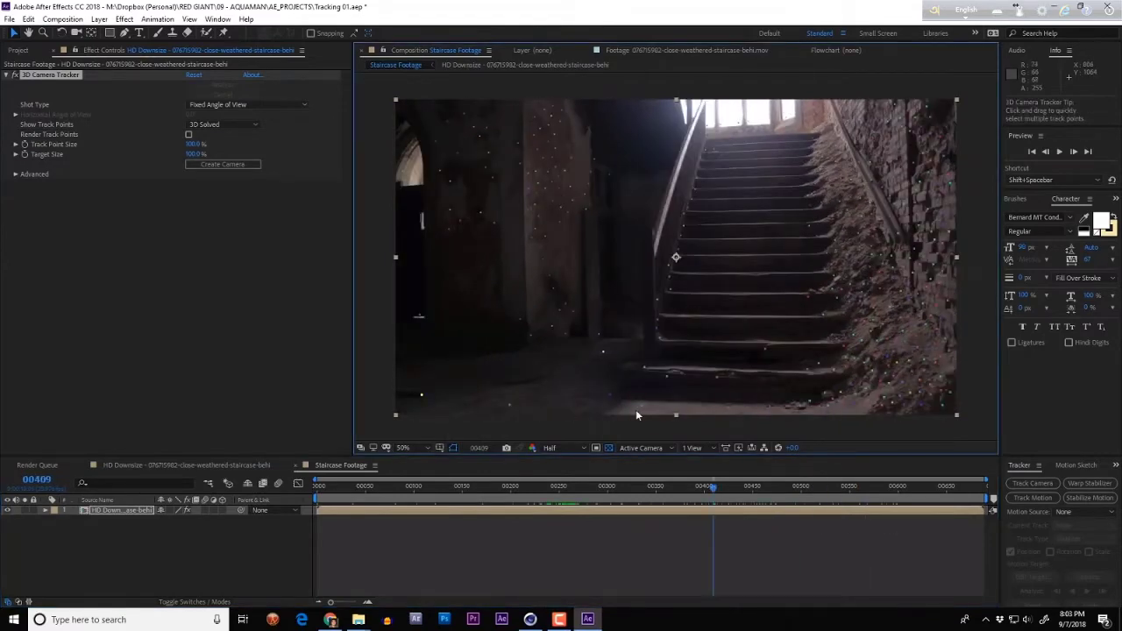
# Set the ground plane and origin from the selected floor track points, and create a track solid and camera there
pyautogui.rightClick(564, 379)
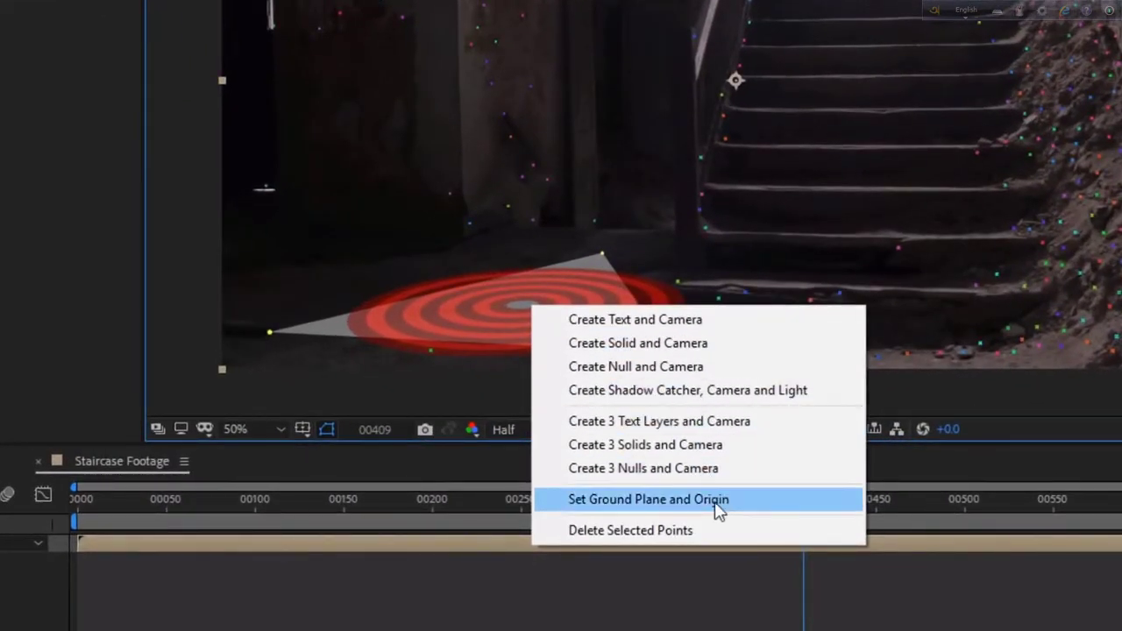
pyautogui.click(719, 504)
pyautogui.rightClick(548, 320)
pyautogui.click(636, 353)
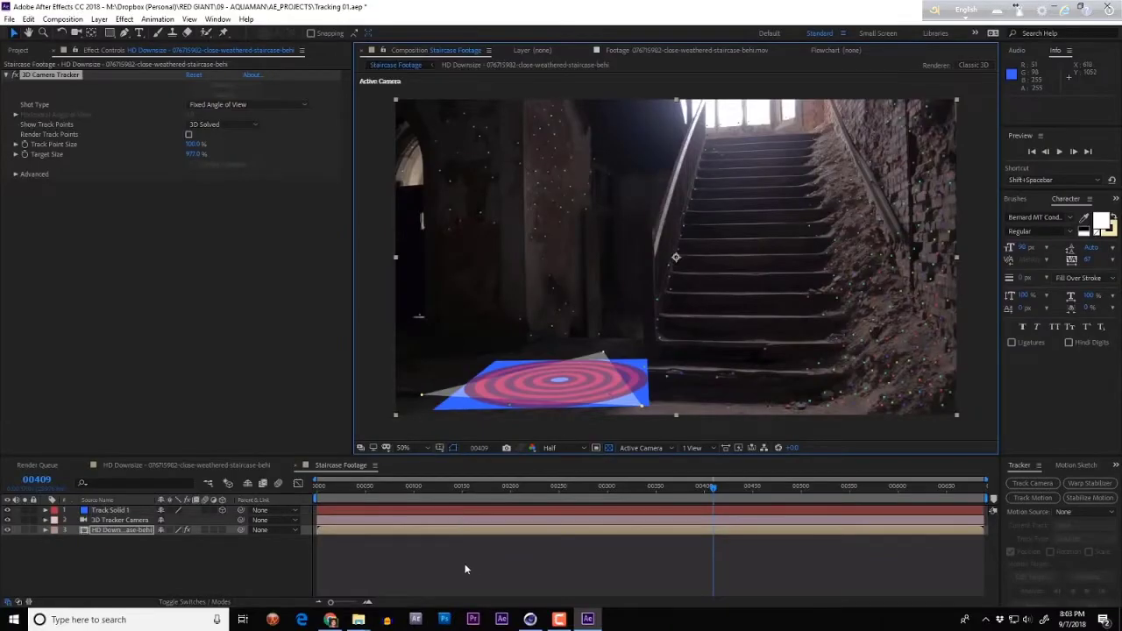
pyautogui.click(468, 570)
pyautogui.click(401, 486)
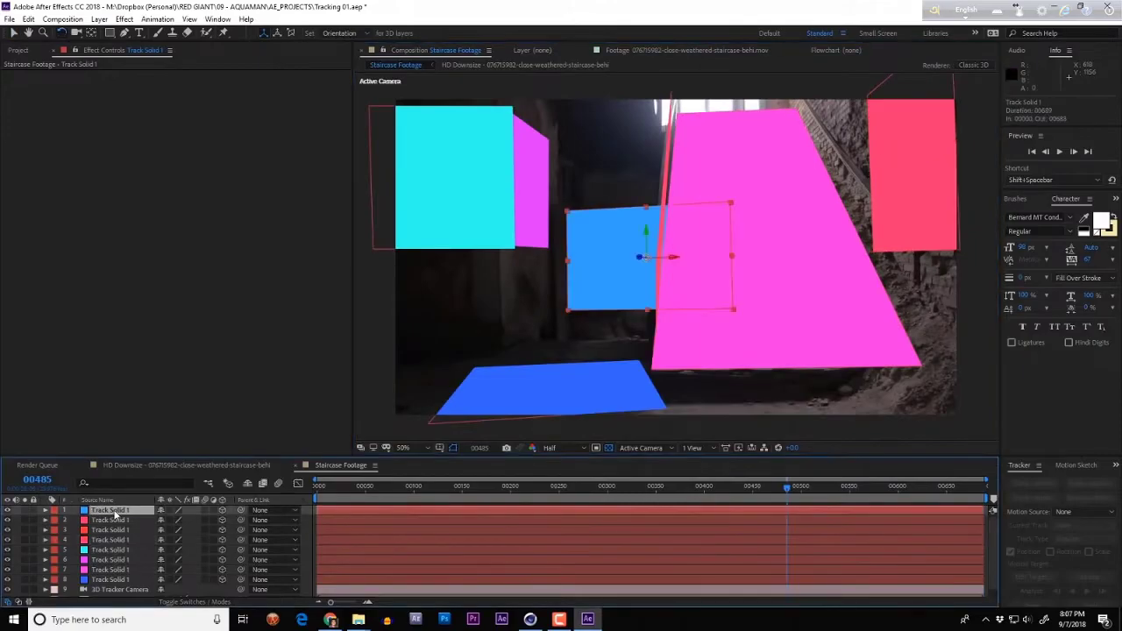
# Rename the first two track solids BACK WALL and RAILING
pyautogui.press('Return')
pyautogui.write('BACK WALL')
pyautogui.press('Return')
pyautogui.click(242, 349)
pyautogui.press('Return')
pyautogui.write('RAILING')
pyautogui.press('Return')
# Rename the third and fourth track solids FRONT COLUMN and SIDE WALL
pyautogui.click(249, 371)
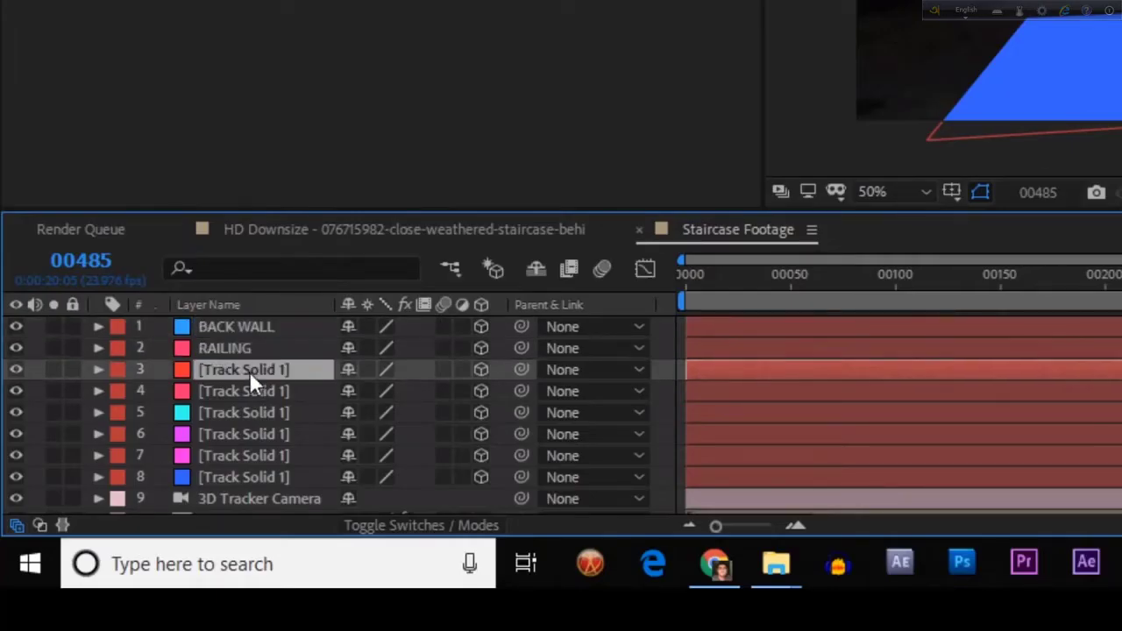
pyautogui.click(964, 282)
pyautogui.click(954, 311)
pyautogui.press('Return')
pyautogui.write('FRONT COLUMN')
pyautogui.press('Return')
pyautogui.click(210, 390)
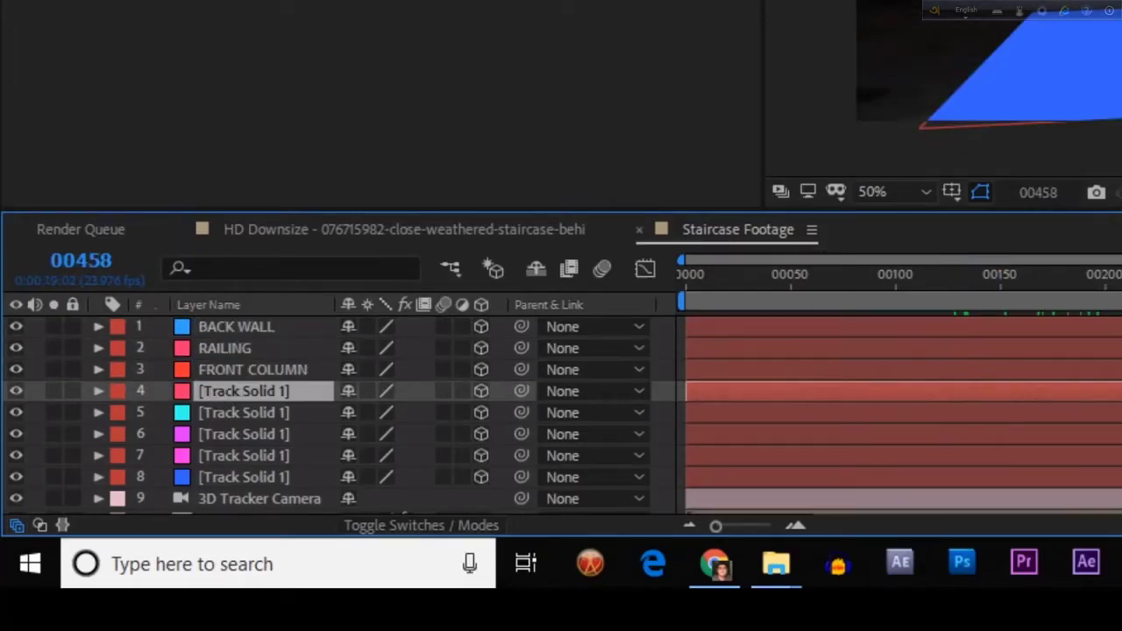
pyautogui.press('Return')
pyautogui.write('SIDE W')
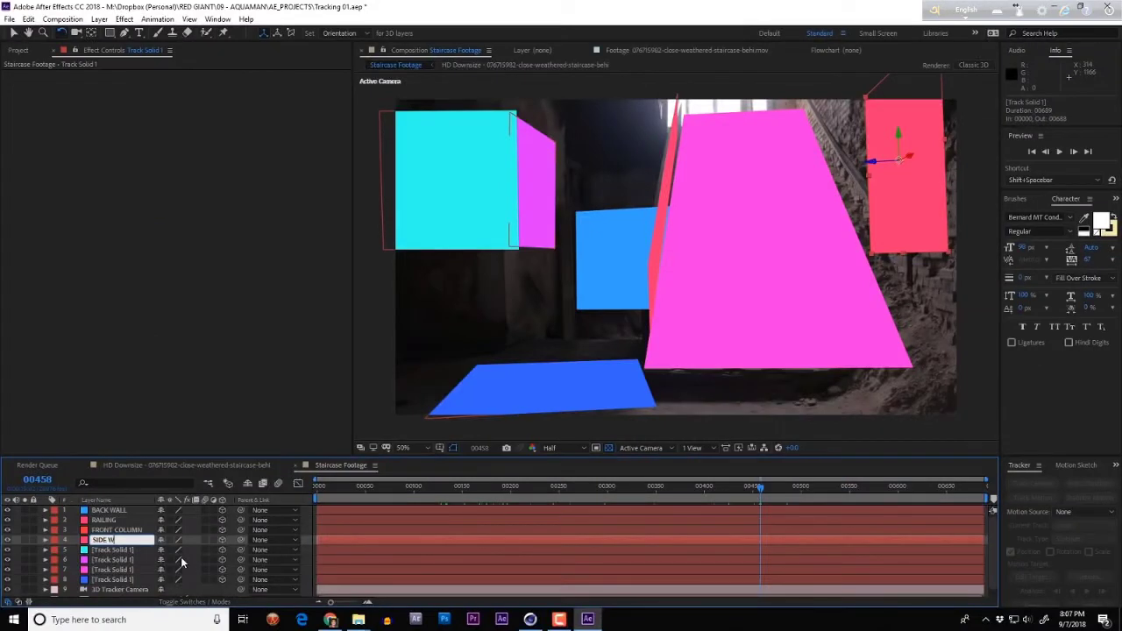
pyautogui.write('ALL')
pyautogui.press('Return')
# Rename the cyan track solid MID WALL and the magenta solid adjoining it MID WALL SIDE
pyautogui.click(114, 549)
pyautogui.press('Return')
pyautogui.write('MID WALL')
pyautogui.press('Return')
pyautogui.click(139, 560)
pyautogui.press('Return')
pyautogui.write('MID WALL SIDE')
pyautogui.press('Return')
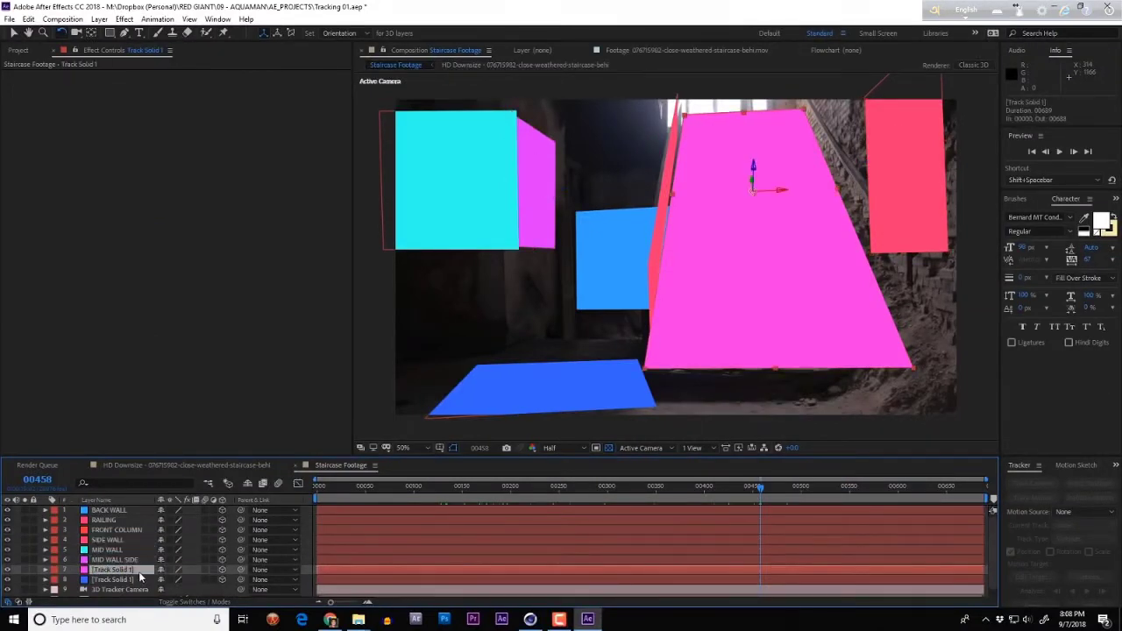
# Rename the stairs and floor solids STAIRS and FLOOR, and move the staircase footage to the top of the layer stack
pyautogui.click(117, 581)
pyautogui.press('Return')
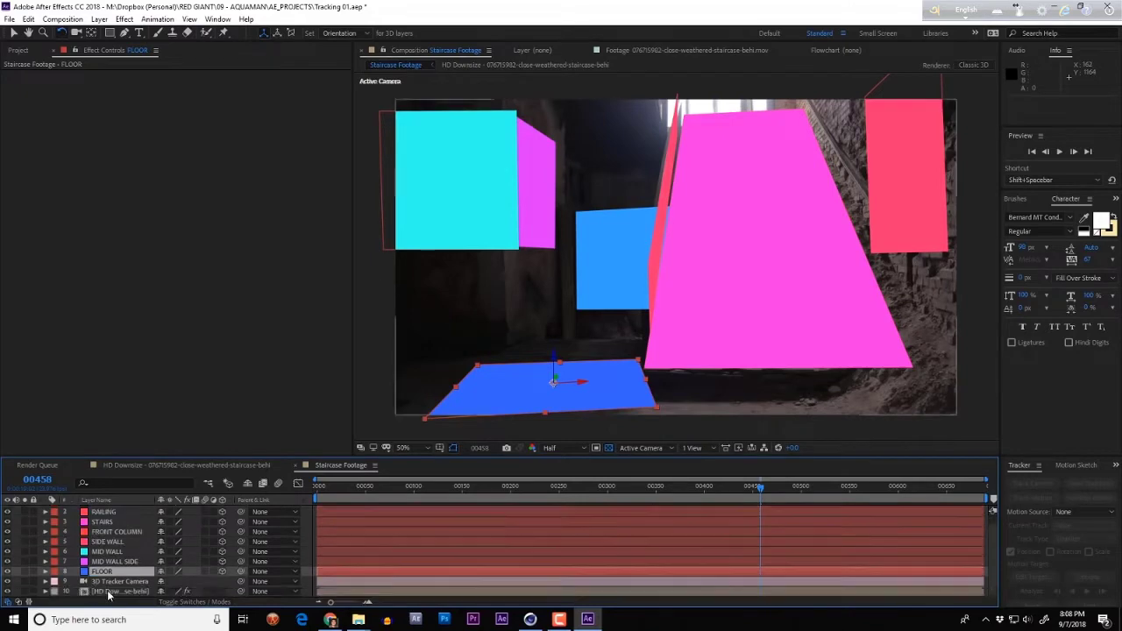
pyautogui.click(126, 511)
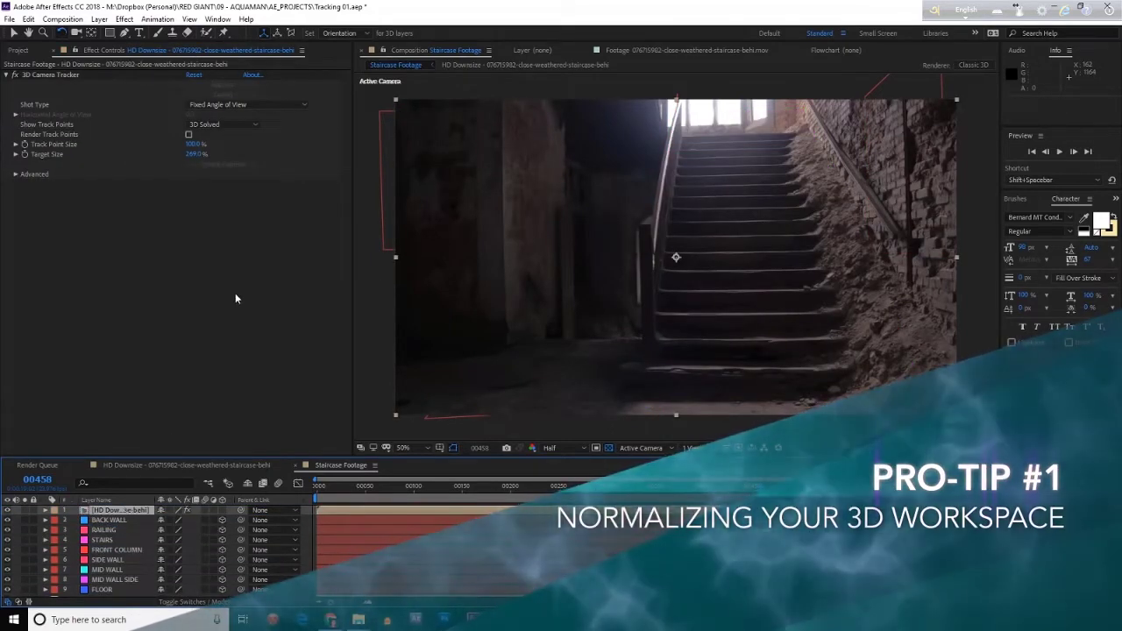
pyautogui.hotkey('ctrl', 's')
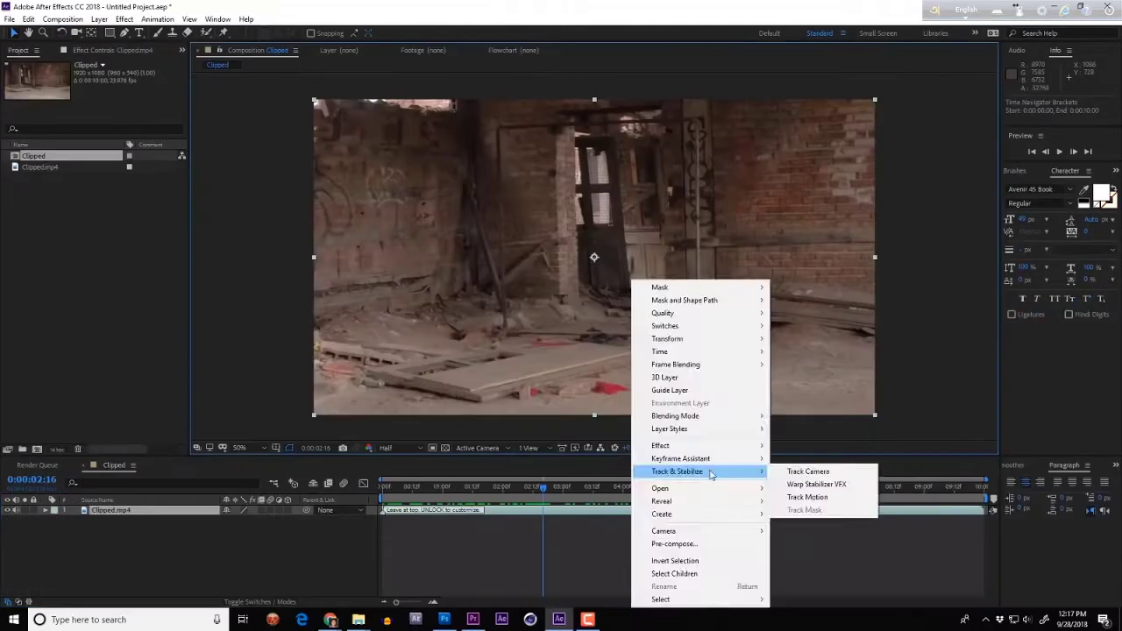
# Run Track Camera on the Clipped.mp4 layer and select the upper two track solids in that composition
pyautogui.click(952, 541)
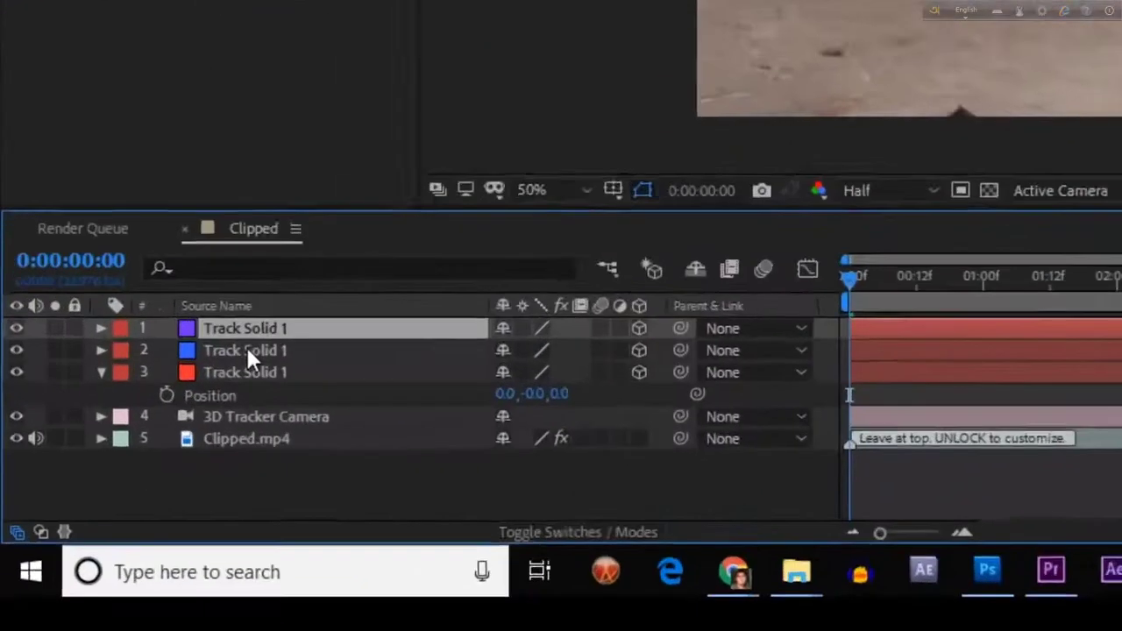
pyautogui.keyDown('shift'); pyautogui.click(246, 350); pyautogui.keyUp('shift')
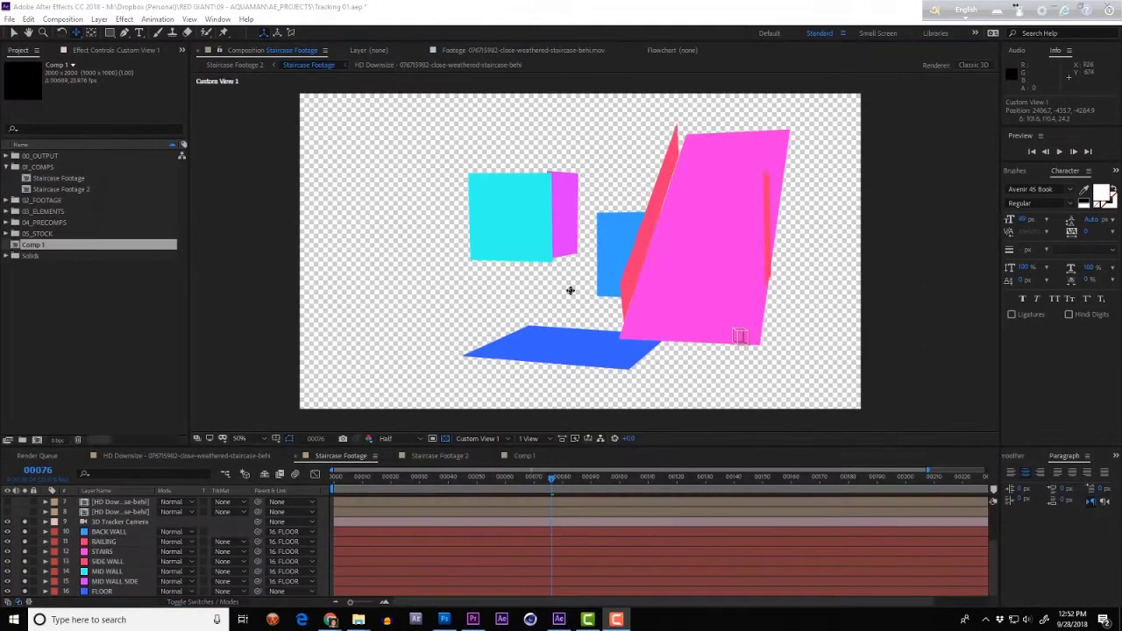
# Examine the track solids' 3D arrangement from Custom View 1 and the floor solid's axes through the active camera
pyautogui.click(571, 291)
pyautogui.press('c')
pyautogui.press('c')
pyautogui.moveTo(573, 301); pyautogui.dragTo(555, 358)
pyautogui.press('v')
pyautogui.click(579, 358)
pyautogui.moveTo(698, 342); pyautogui.dragTo(539, 305)
pyautogui.scroll(3, 539, 305)
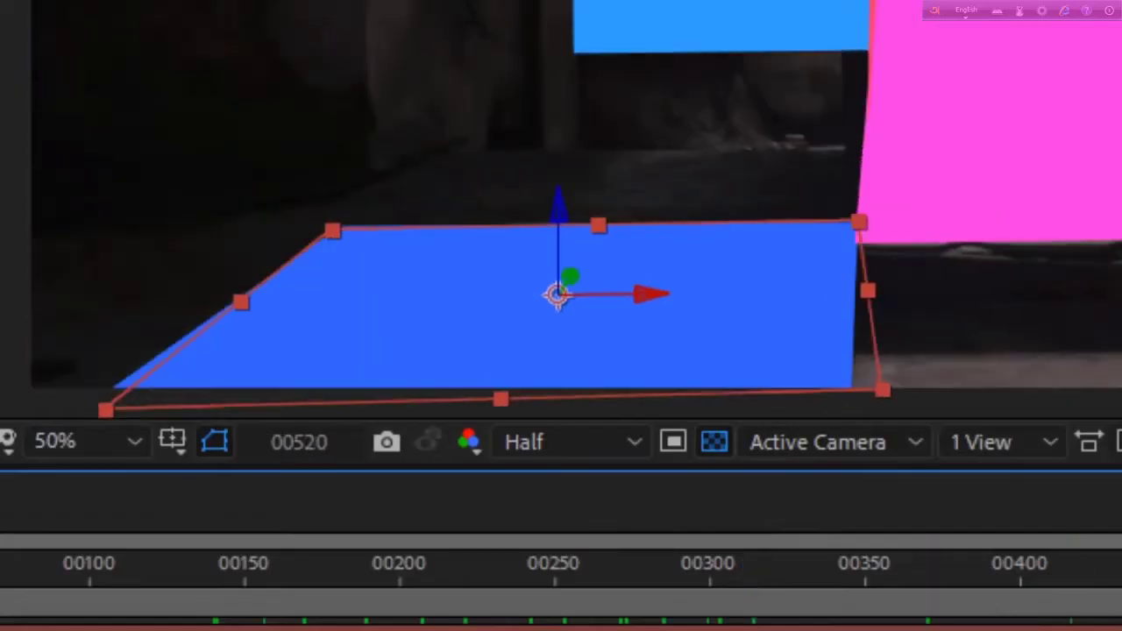
pyautogui.press('space')
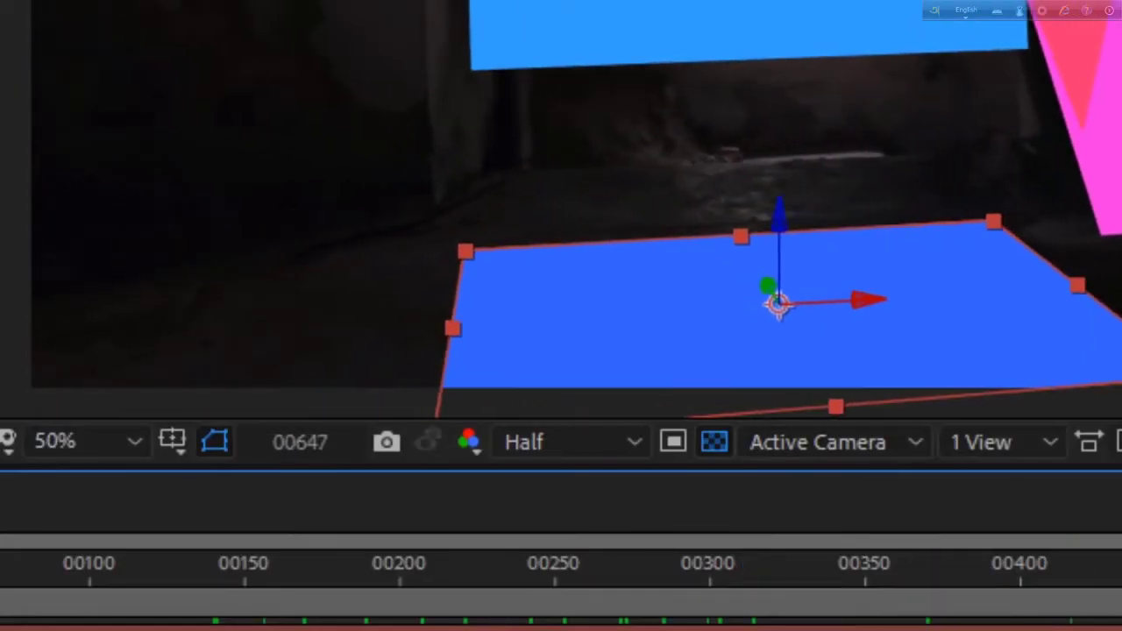
pyautogui.click(780, 209)
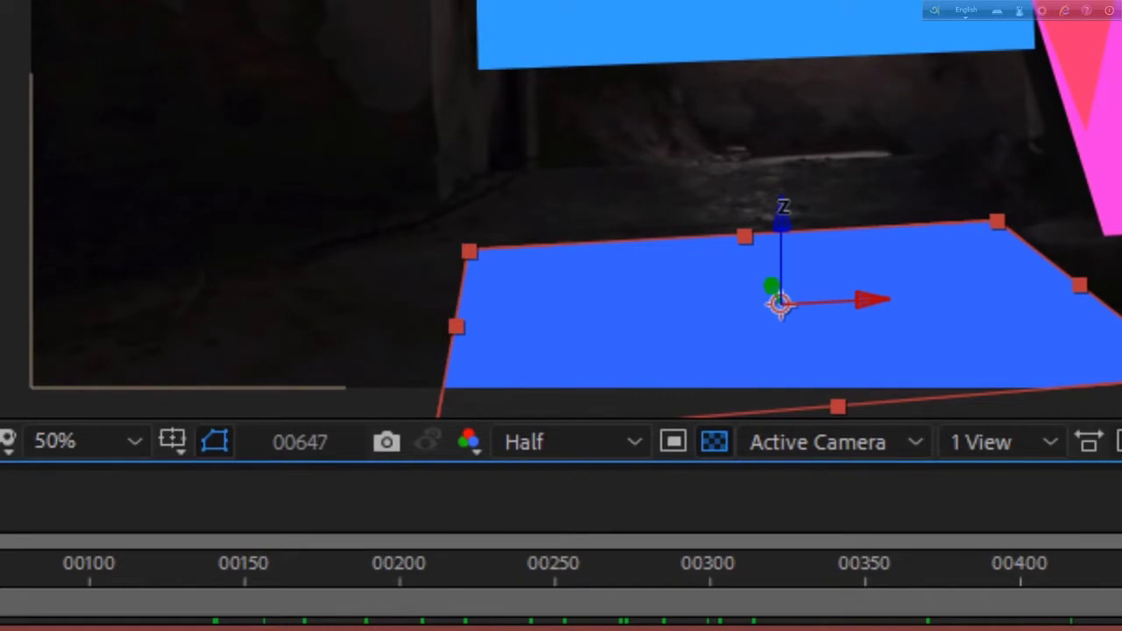
pyautogui.moveTo(783, 208); pyautogui.dragTo(779, 207)
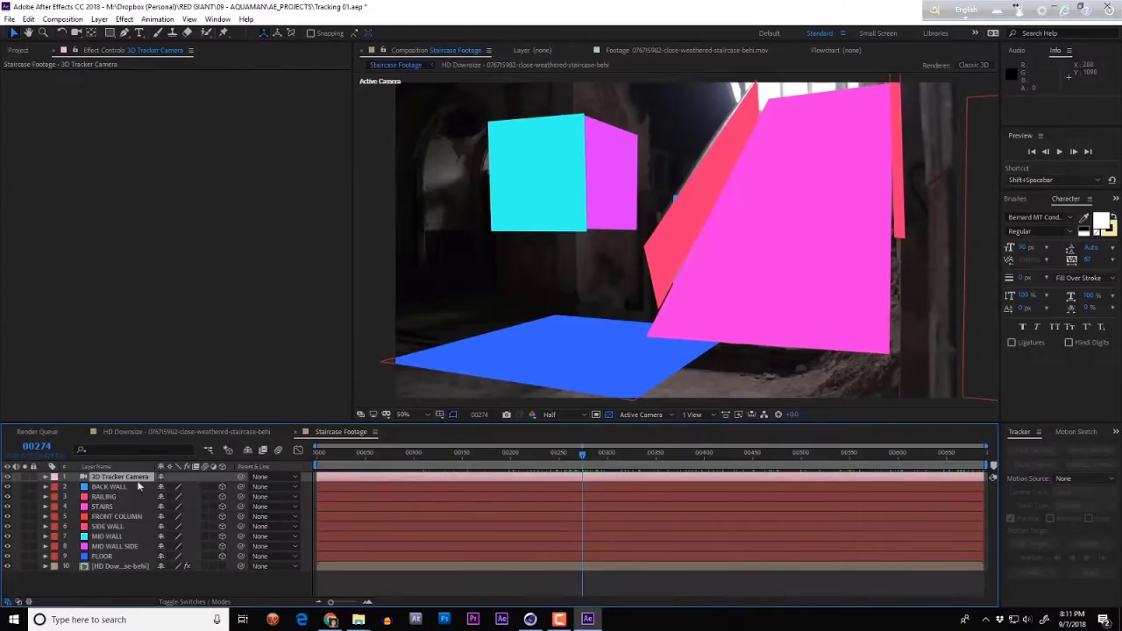
# Parent the 3D Tracker Camera and all the other track solids to the FLOOR layer
pyautogui.keyDown('shift'); pyautogui.click(121, 545); pyautogui.keyUp('shift')
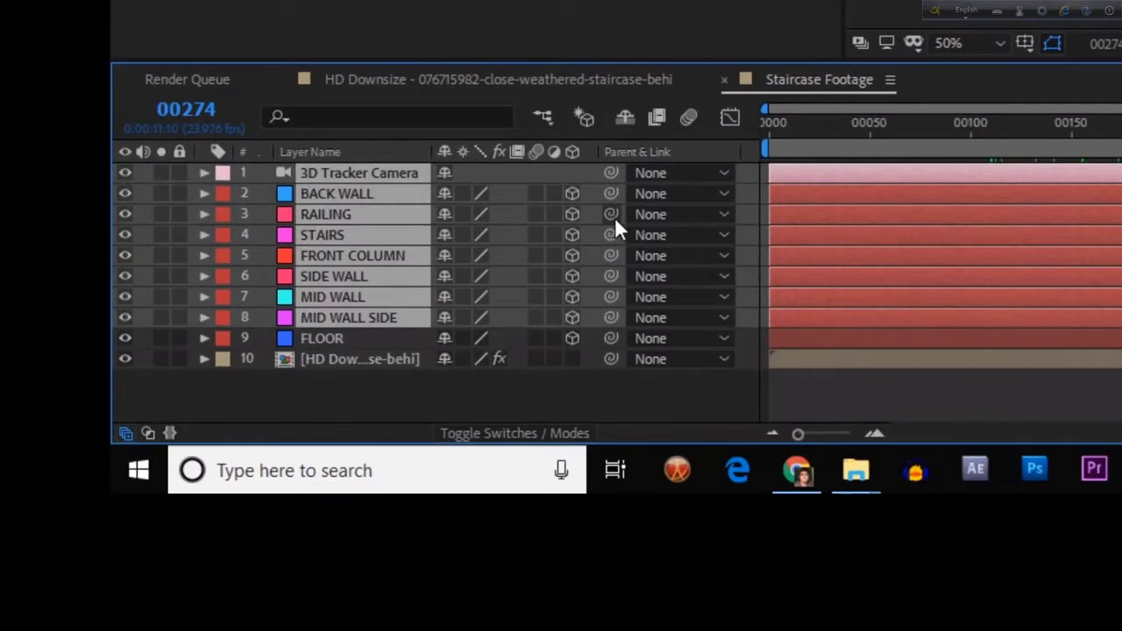
pyautogui.moveTo(615, 216); pyautogui.dragTo(399, 346)
# Set the FLOOR layer's position to the composition centre at 960, 540, 0
pyautogui.click(381, 342)
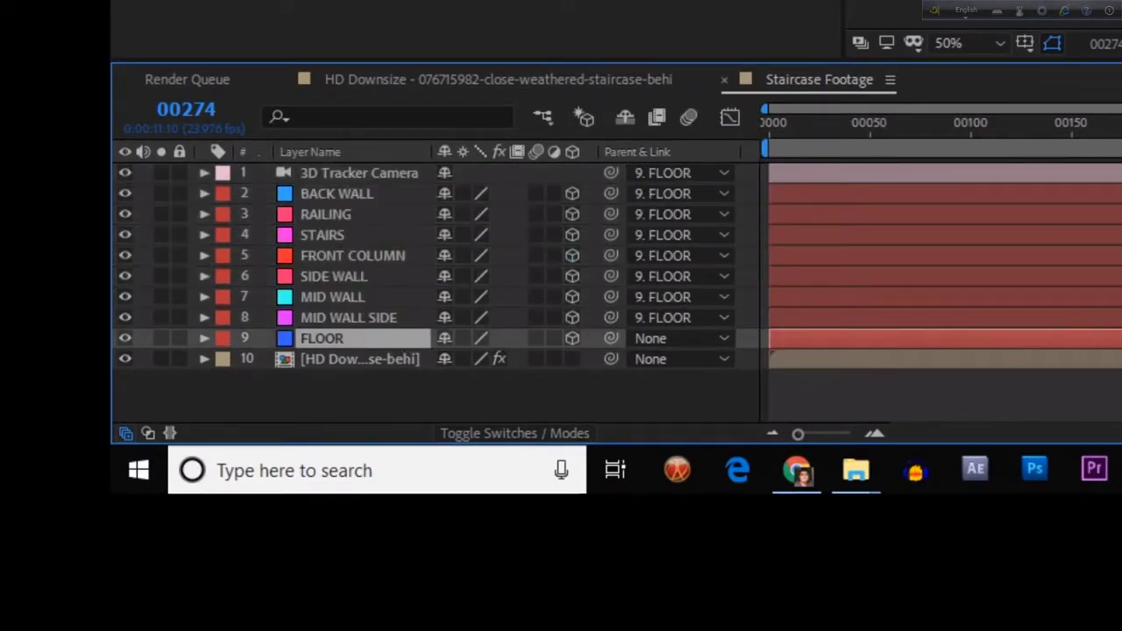
pyautogui.press('p')
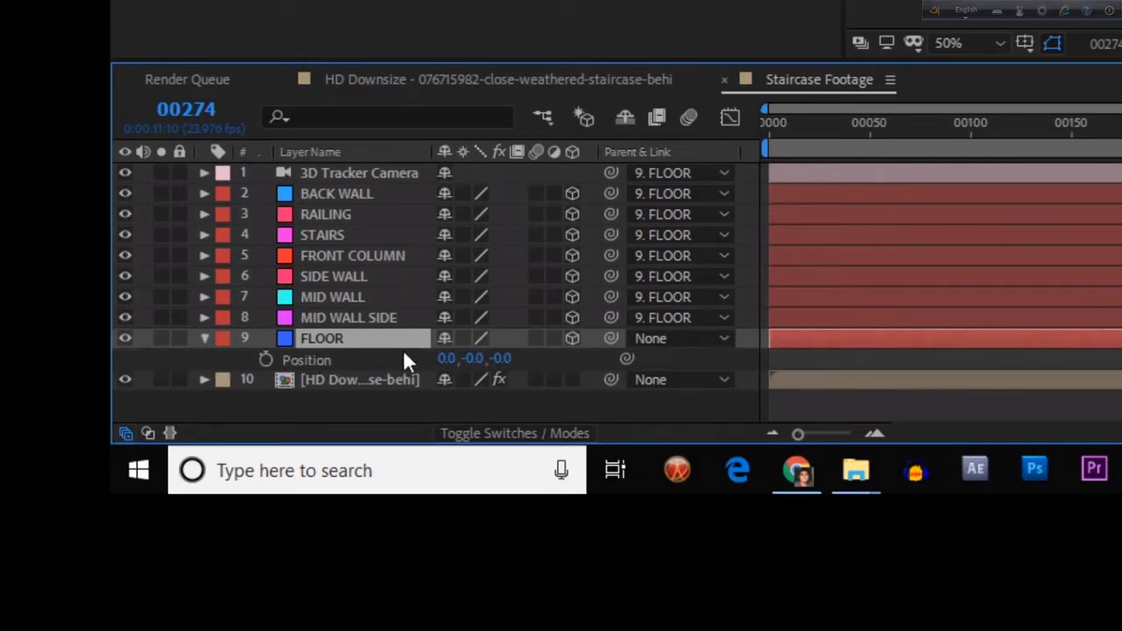
pyautogui.click(449, 360)
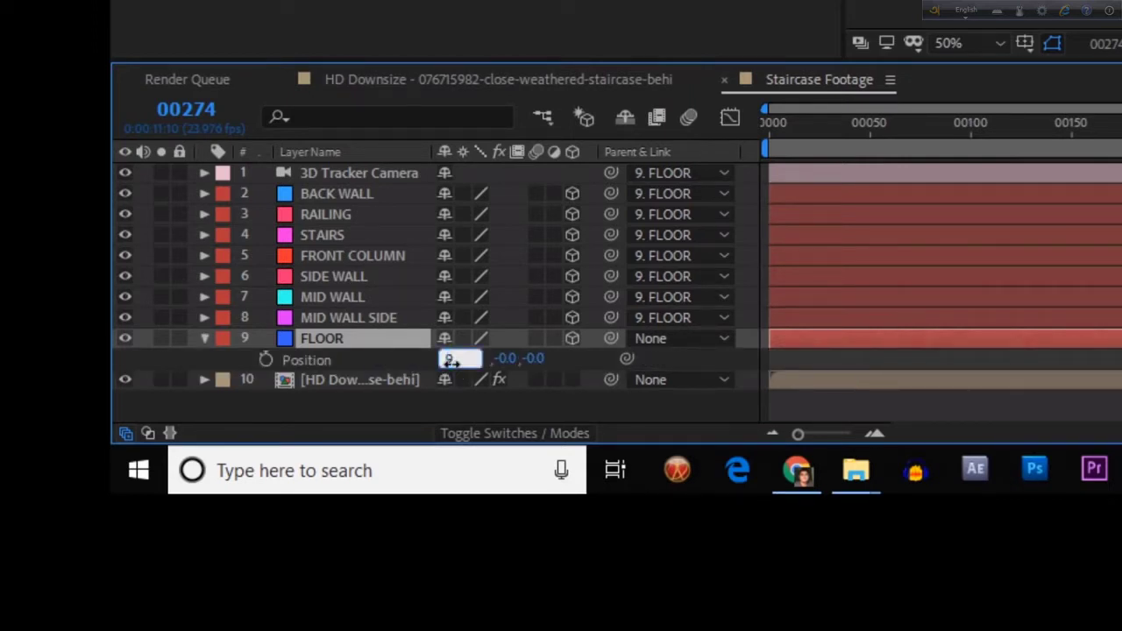
pyautogui.write('960')
pyautogui.press('Tab')
pyautogui.write('540')
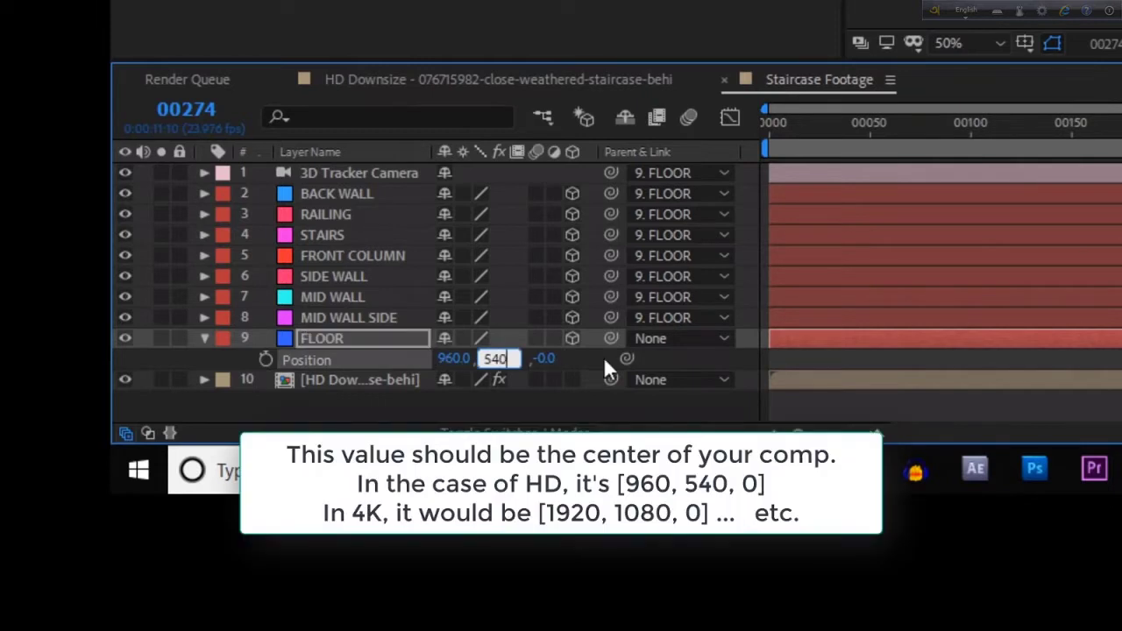
pyautogui.press('Return')
pyautogui.click(544, 359)
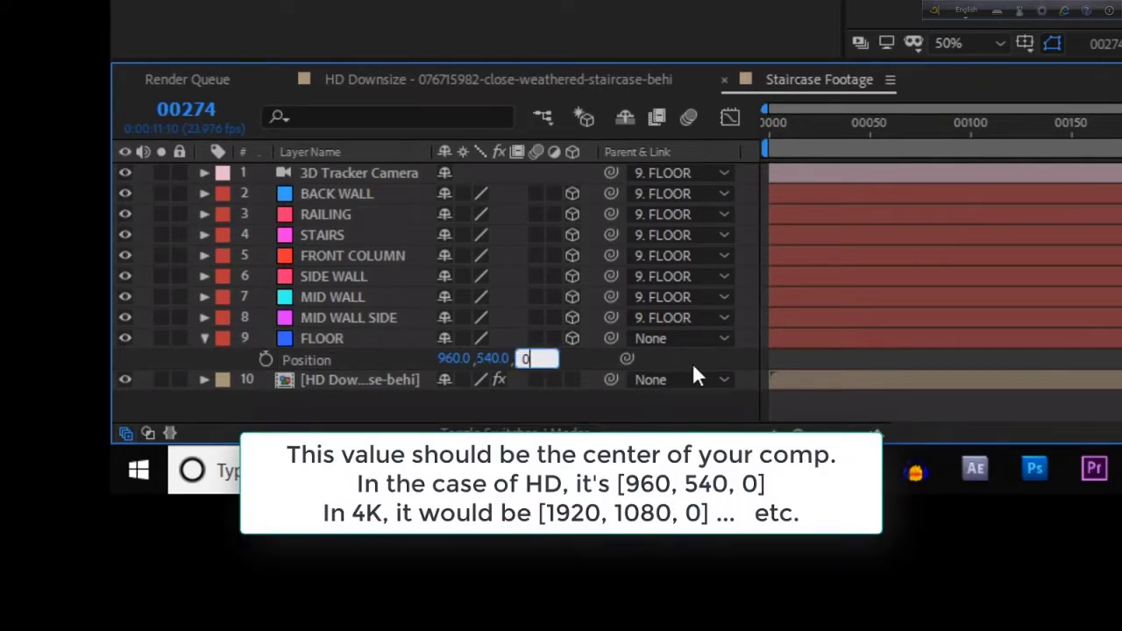
pyautogui.press('Return')
# Set the FLOOR layer's Z orientation to 0° and collapse its properties
pyautogui.press('r')
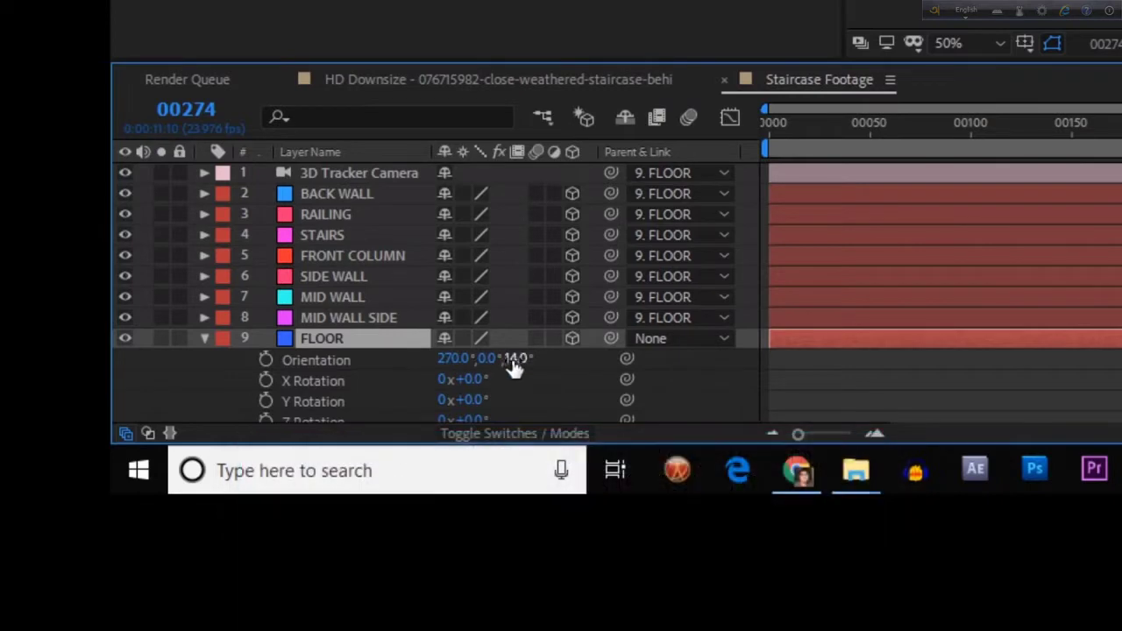
pyautogui.click(518, 359)
pyautogui.write('0')
pyautogui.press('Return')
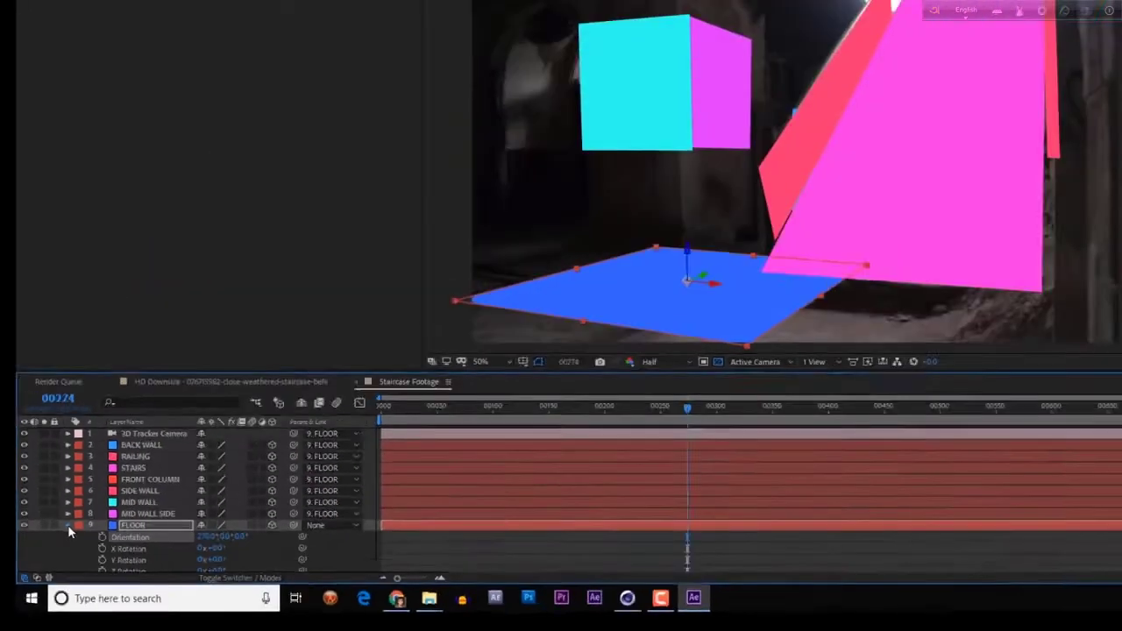
pyautogui.click(205, 338)
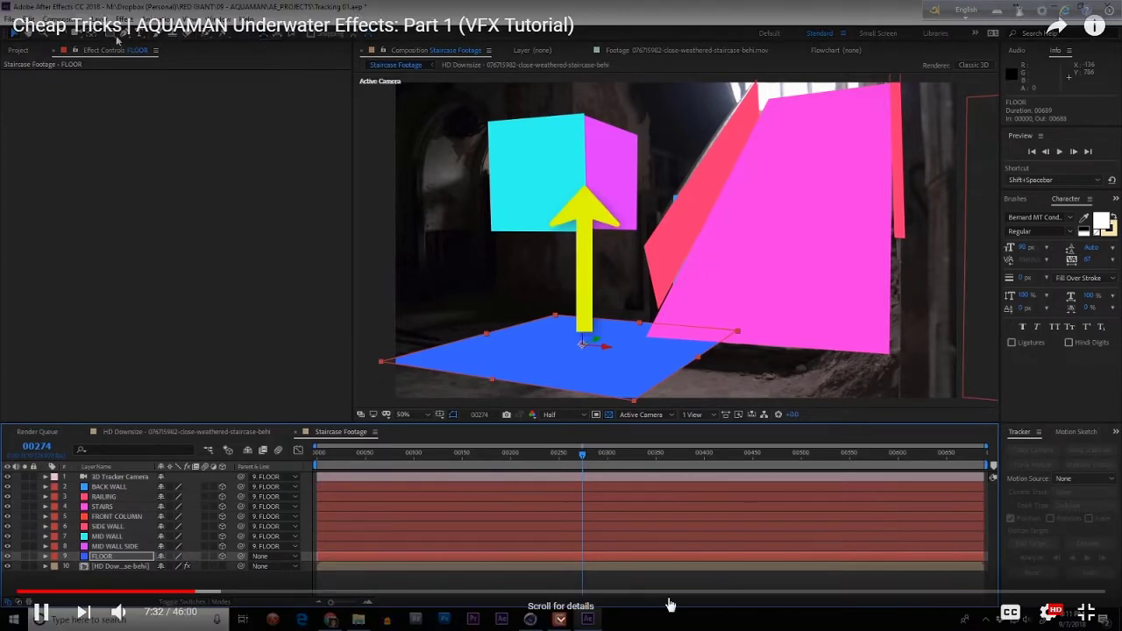
pyautogui.rightClick(670, 605)
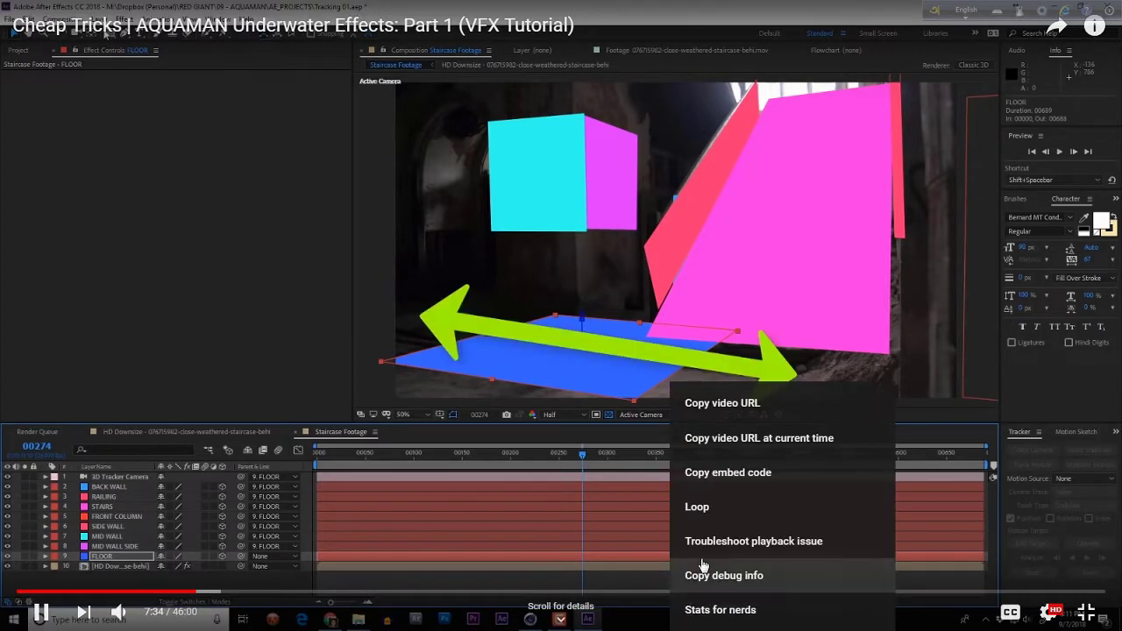
pyautogui.click(706, 521)
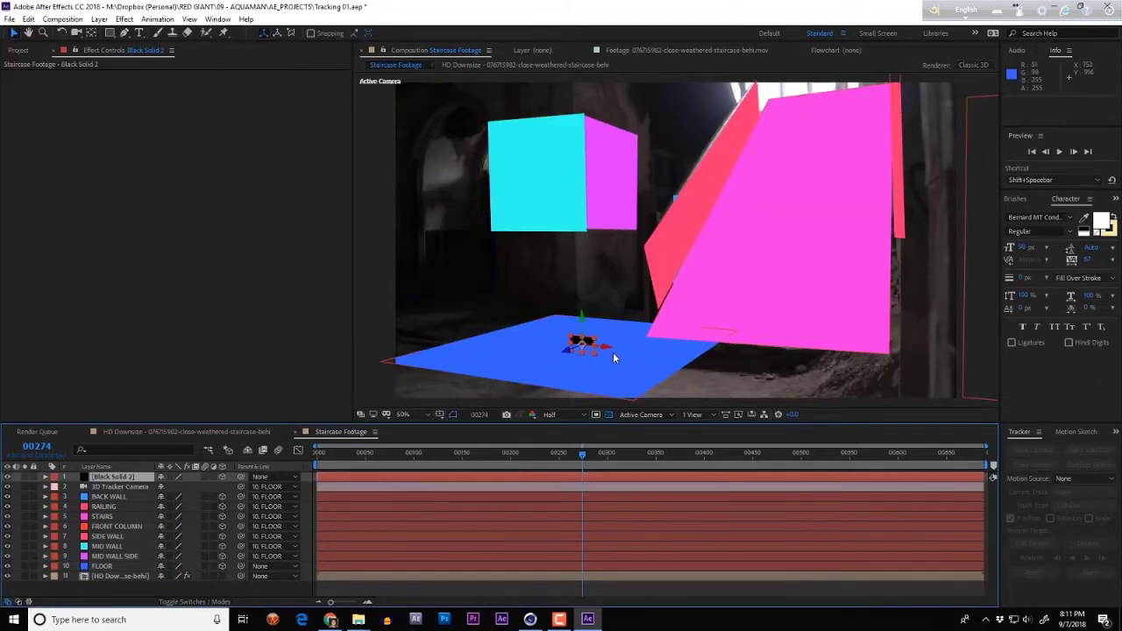
# Check the black solid's scale, and scale the FLOOR layer down to 50% to resize the tracked scene against it
pyautogui.press('s')
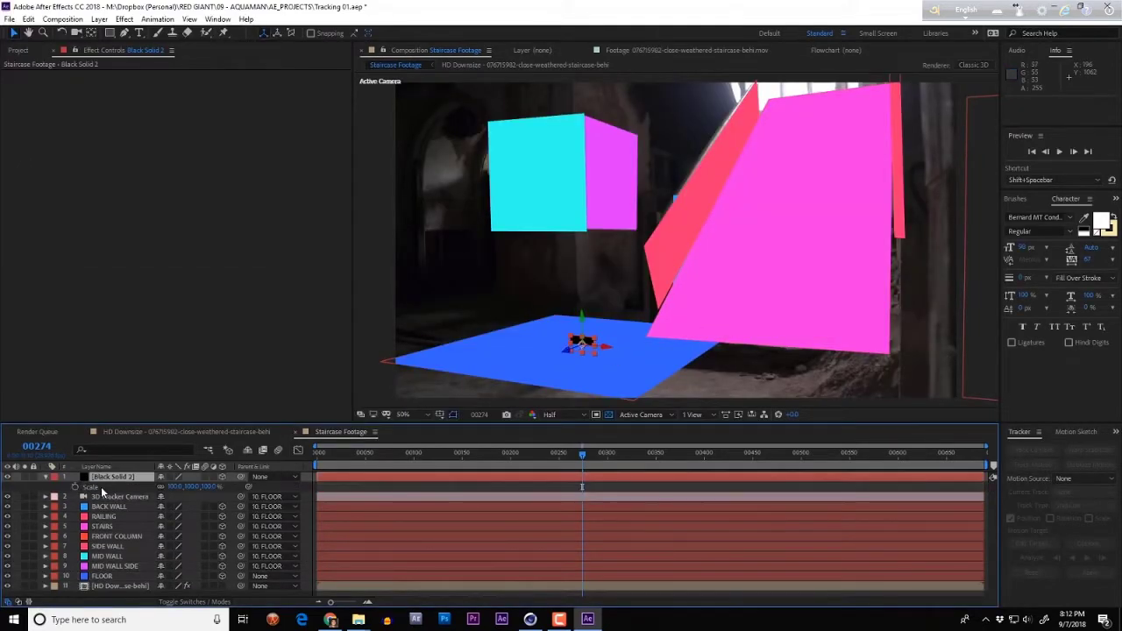
pyautogui.press('s')
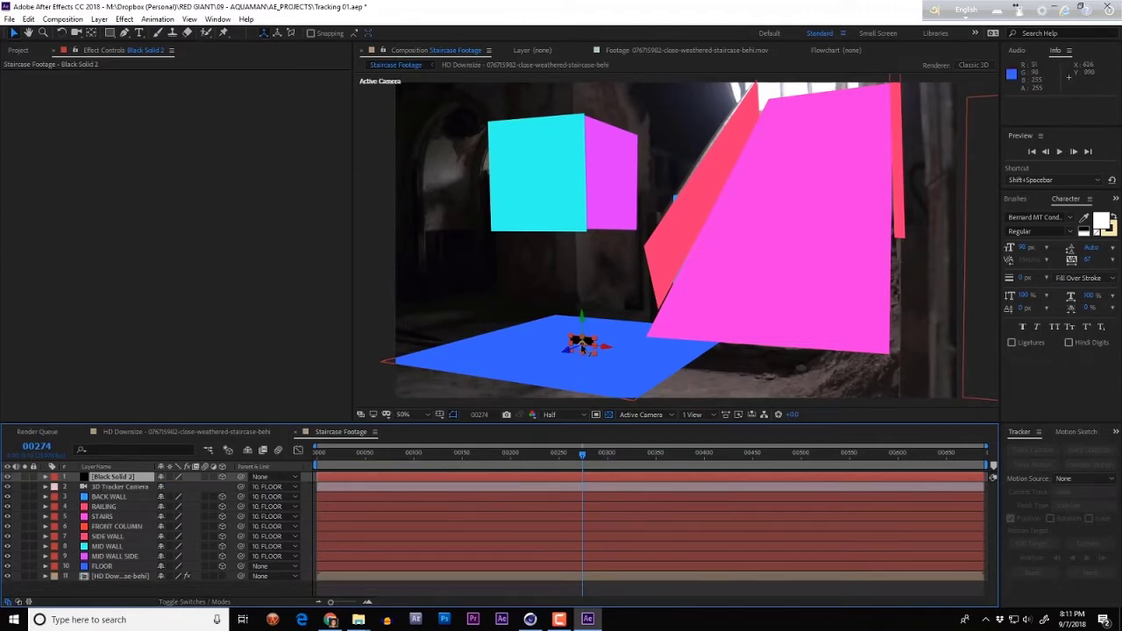
pyautogui.click(123, 565)
pyautogui.press('s')
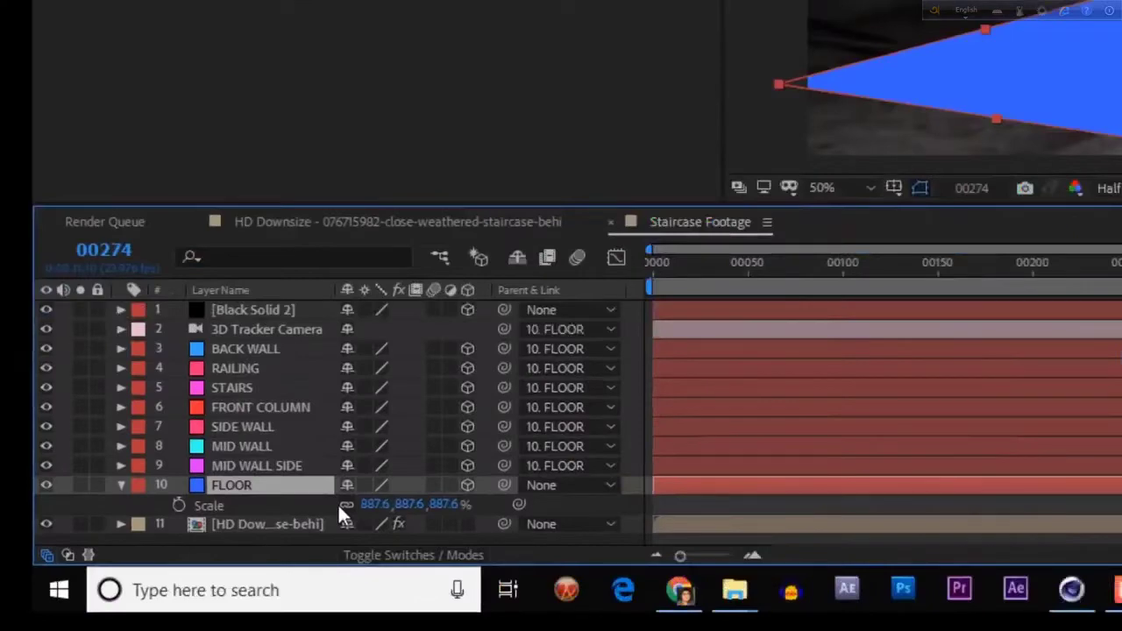
pyautogui.moveTo(373, 504); pyautogui.dragTo(285, 504)
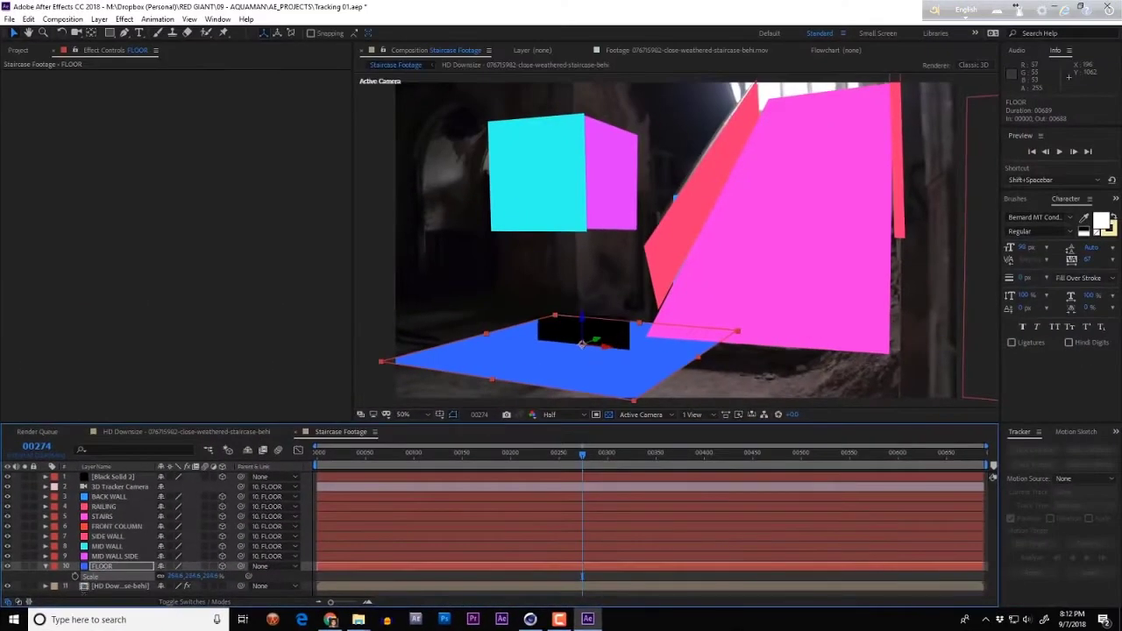
pyautogui.moveTo(188, 575); pyautogui.dragTo(127, 575)
pyautogui.scroll(-2, 681, 324)
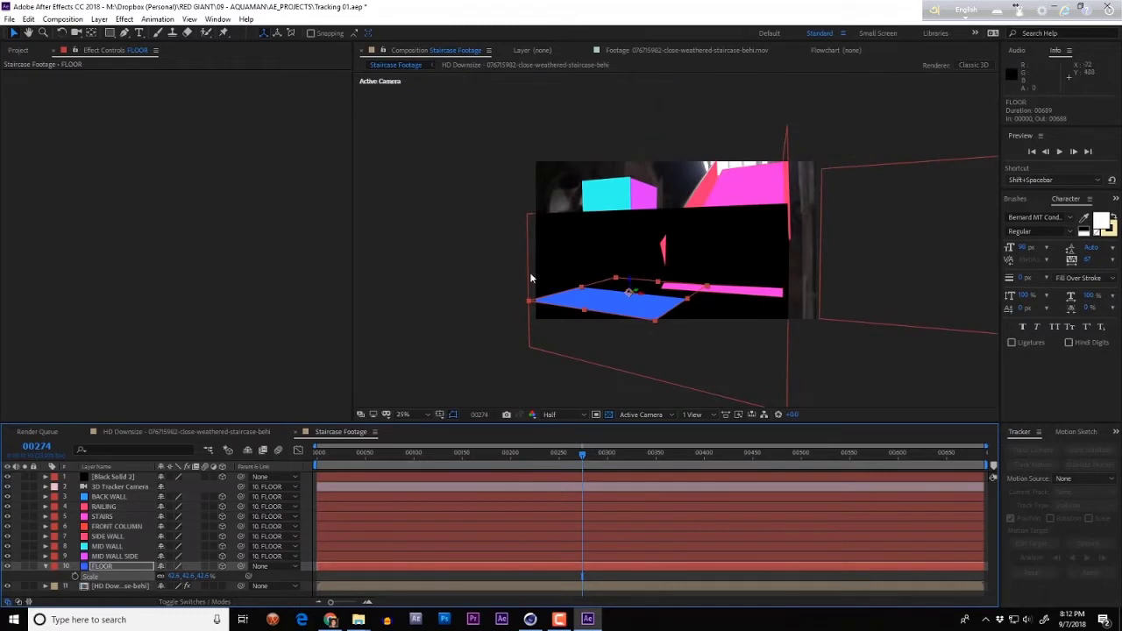
pyautogui.write('50')
pyautogui.press('Return')
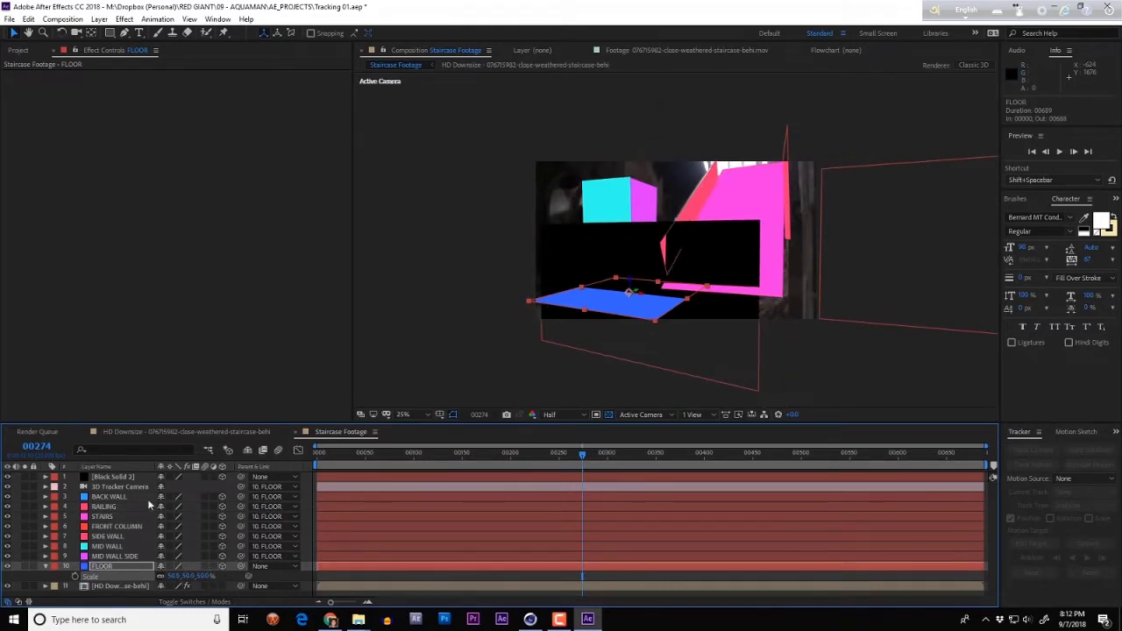
# Unparent the 3D Tracker Camera and the other track solids from FLOOR, and delete the black solid
pyautogui.click(119, 486)
pyautogui.keyDown('shift'); pyautogui.click(124, 558); pyautogui.keyUp('shift')
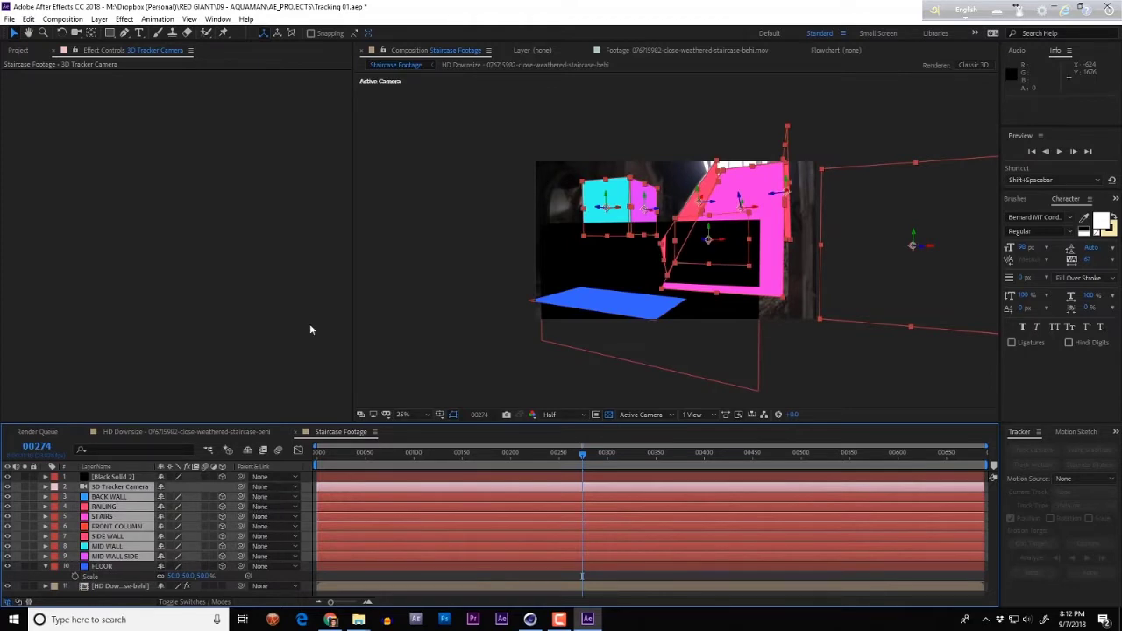
pyautogui.hotkey('ctrl', 'z')
pyautogui.press('Delete')
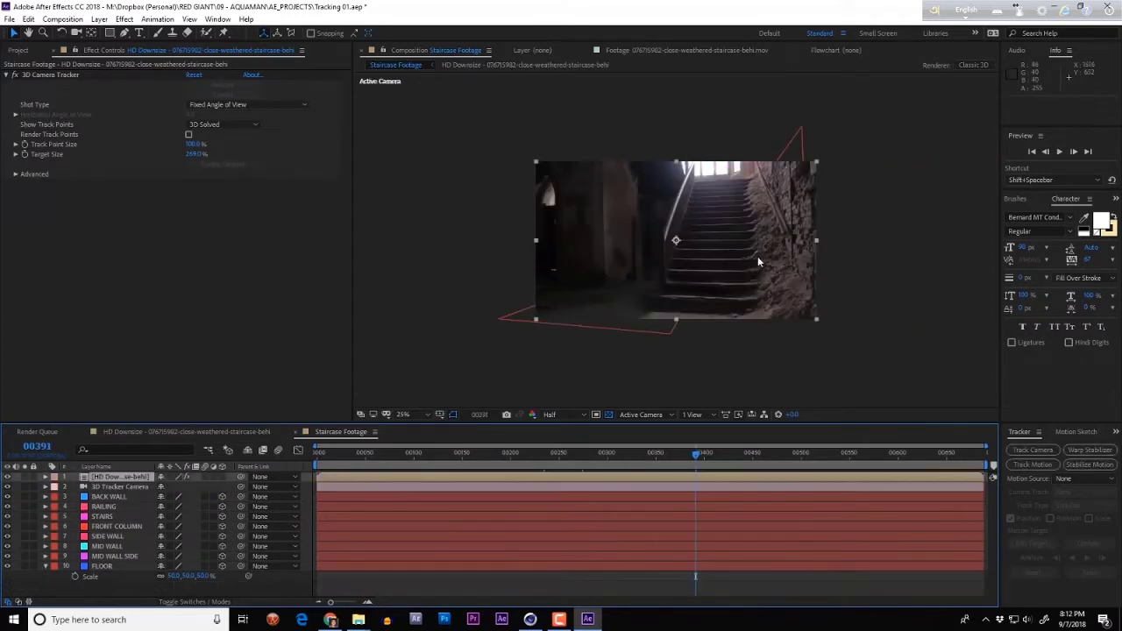
# Create a new black solid at 1920 by 1080 px in the staircase composition
pyautogui.press('.')
pyautogui.hotkey('ctrl', 'y')
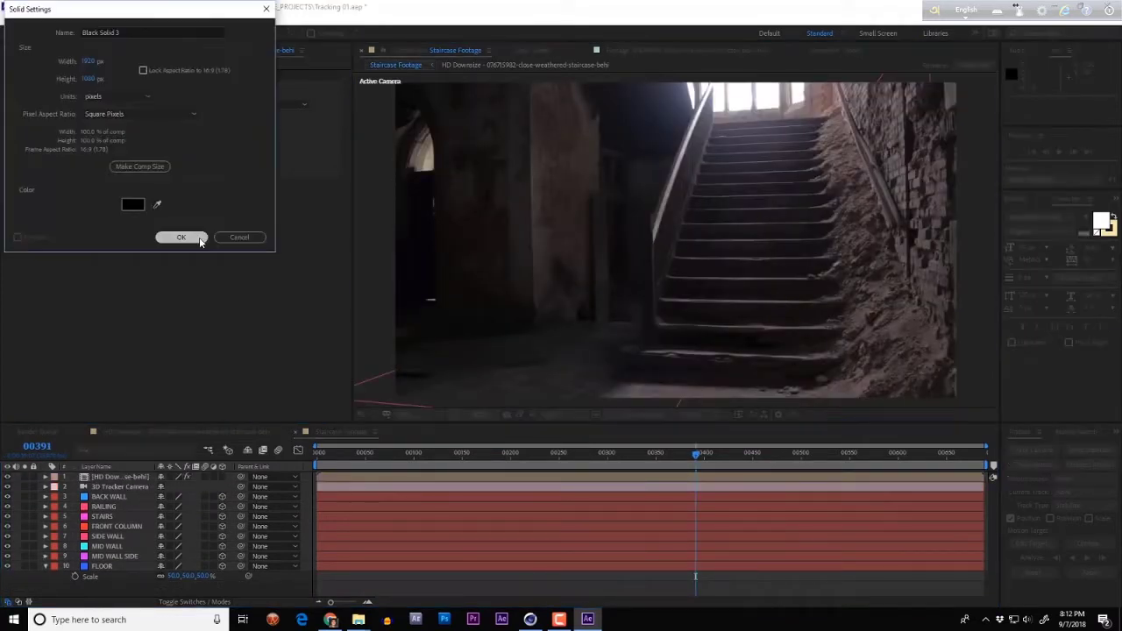
pyautogui.click(180, 238)
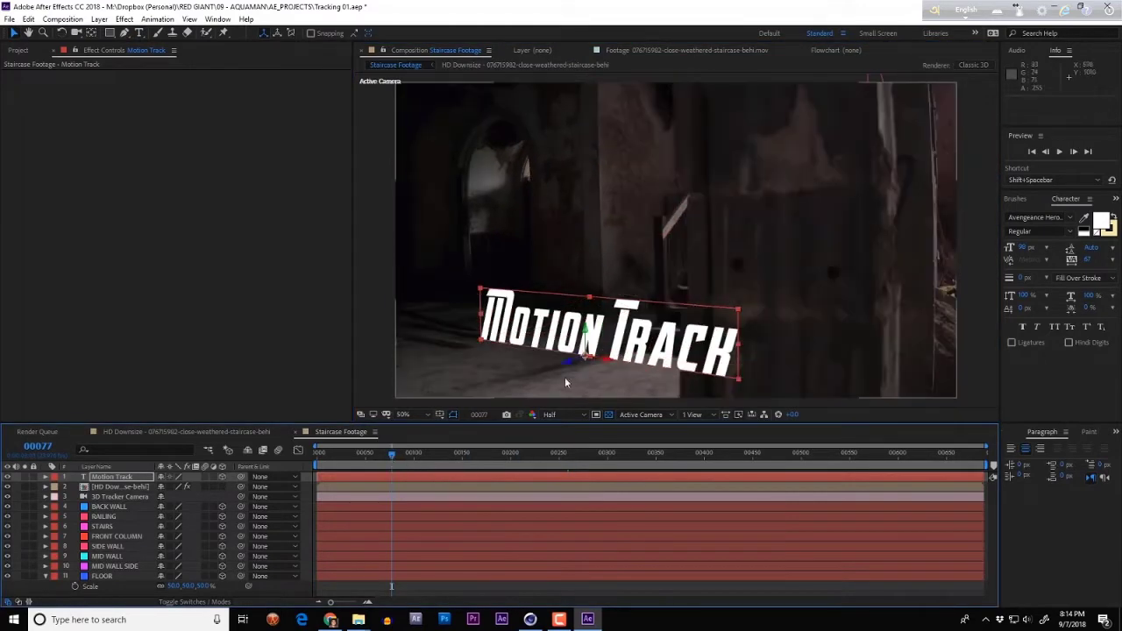
# Show the Motion Track text layer's position and play back the tracked shot
pyautogui.press('p')
pyautogui.press('space')
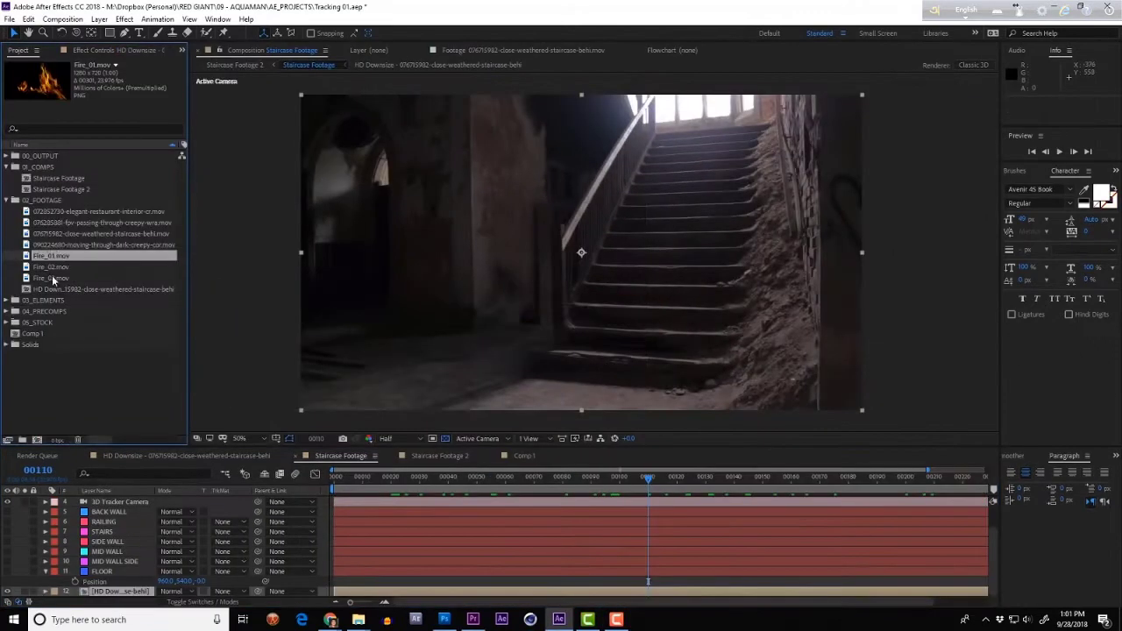
# Add the Fire_01, Fire_02 and Fire_03 clips to the staircase composition as 3D layers
pyautogui.keyDown('shift'); pyautogui.click(53, 278); pyautogui.keyUp('shift')
pyautogui.moveTo(52, 277); pyautogui.dragTo(114, 502)
pyautogui.press('F4')
pyautogui.click(221, 502)
# Turn off Accepts Lights in the fire layers' material options and collapse the Fire_01 layer's properties
pyautogui.press('a')
pyautogui.press('a')
pyautogui.click(162, 550)
pyautogui.scroll(5, 113, 543)
pyautogui.click(113, 502)
pyautogui.click(45, 506)
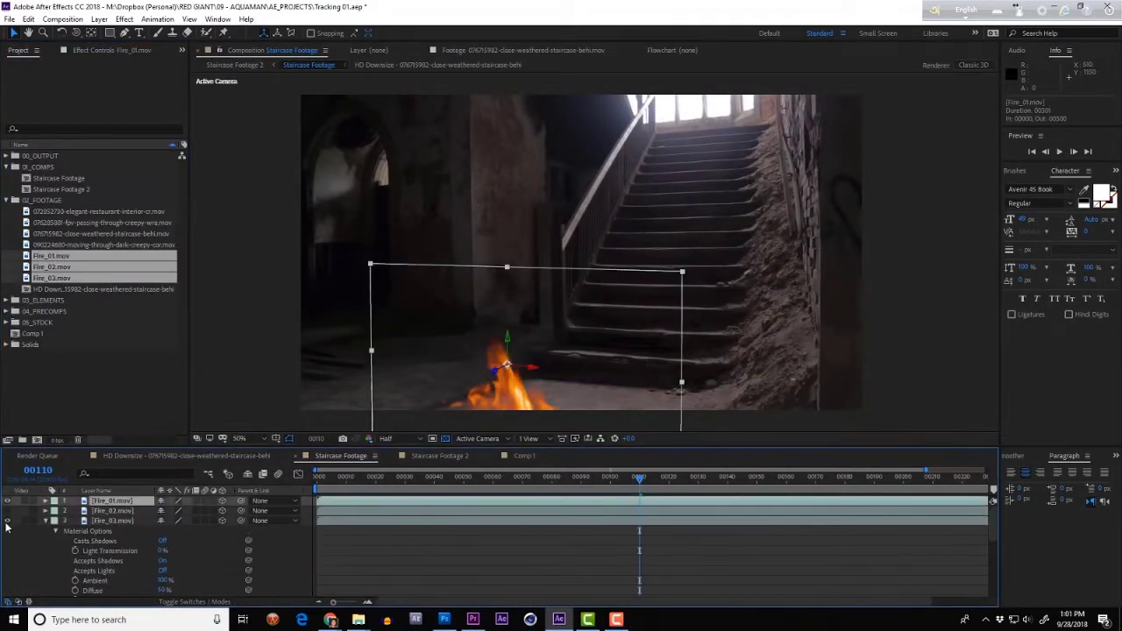
# Create a new solid and apply the Particular effect to it, undoing the trial parameter change
pyautogui.hotkey('ctrl', 'y')
pyautogui.press('Return')
pyautogui.hotkey('ctrl', 'space')
pyautogui.write('particular')
pyautogui.press('Return')
pyautogui.click(16, 149)
pyautogui.moveTo(145, 208); pyautogui.dragTo(99, 209)
pyautogui.hotkey('ctrl', 'z')
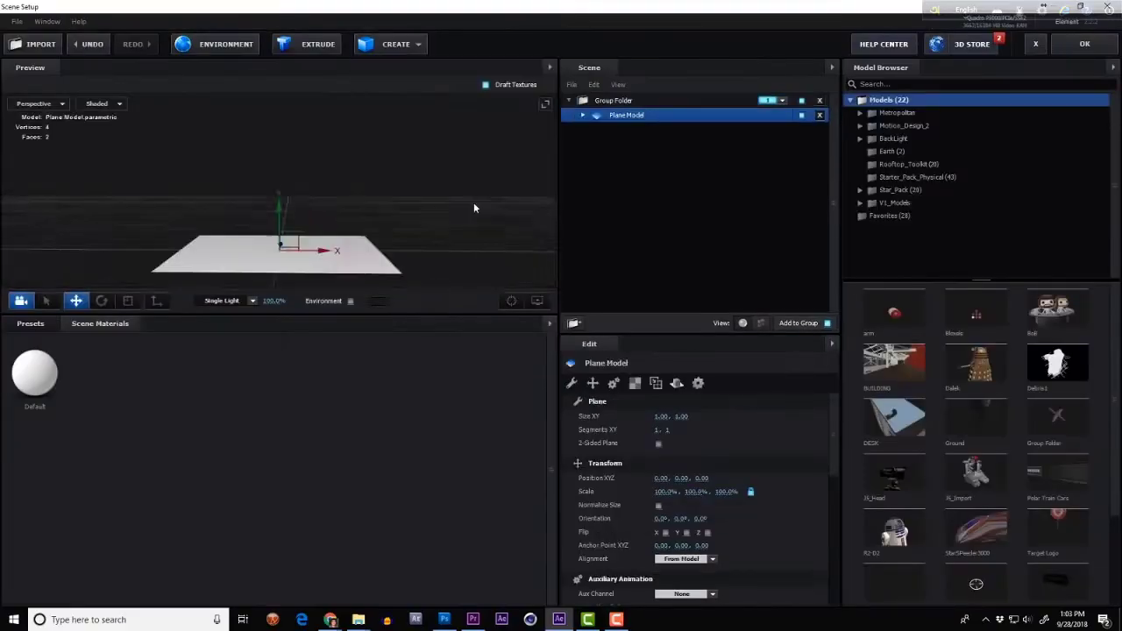
# Review the military_hedgehog and plane models in the 3D scene setup and open the environment settings
pyautogui.click(585, 117)
pyautogui.click(649, 130)
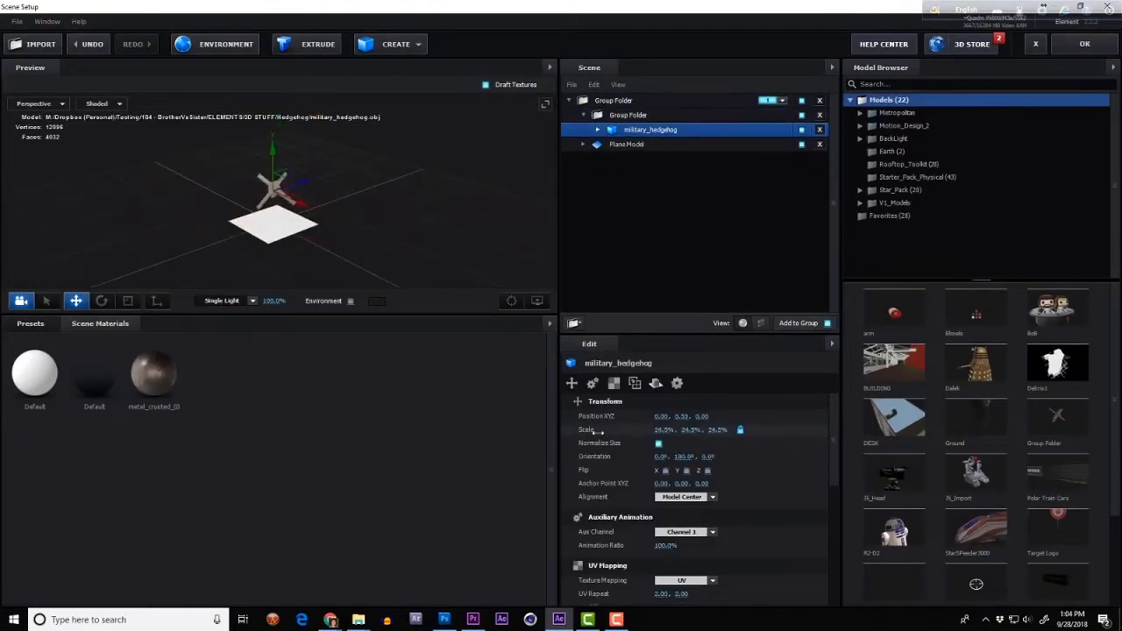
pyautogui.click(641, 144)
pyautogui.click(215, 44)
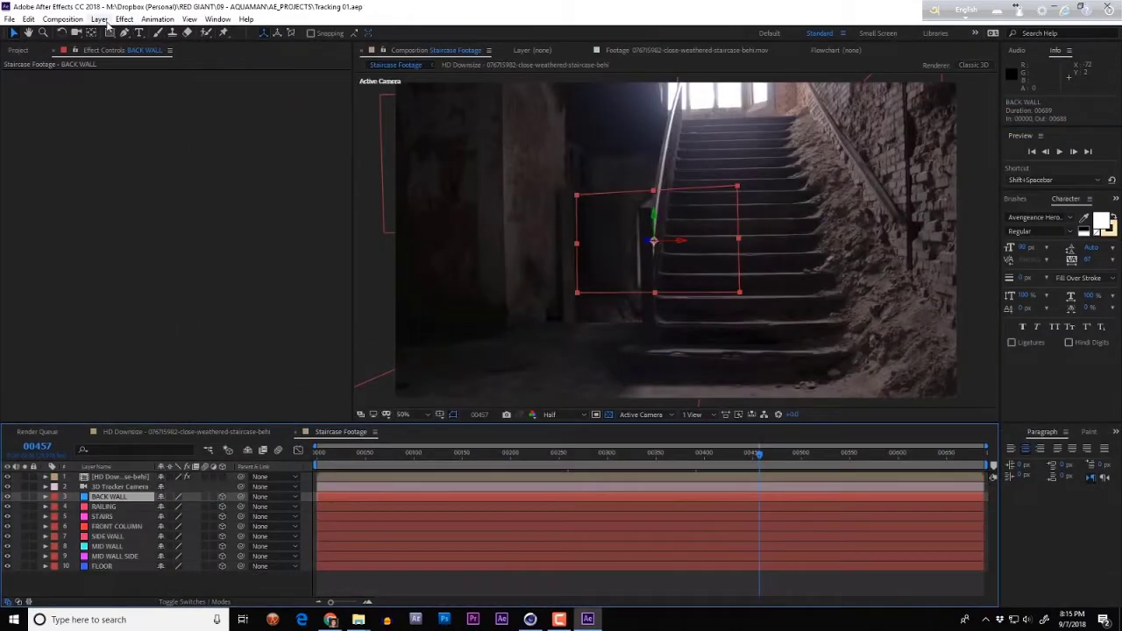
# Create a new adjustment layer and place it above the staircase footage
pyautogui.click(99, 18)
pyautogui.moveTo(140, 33)
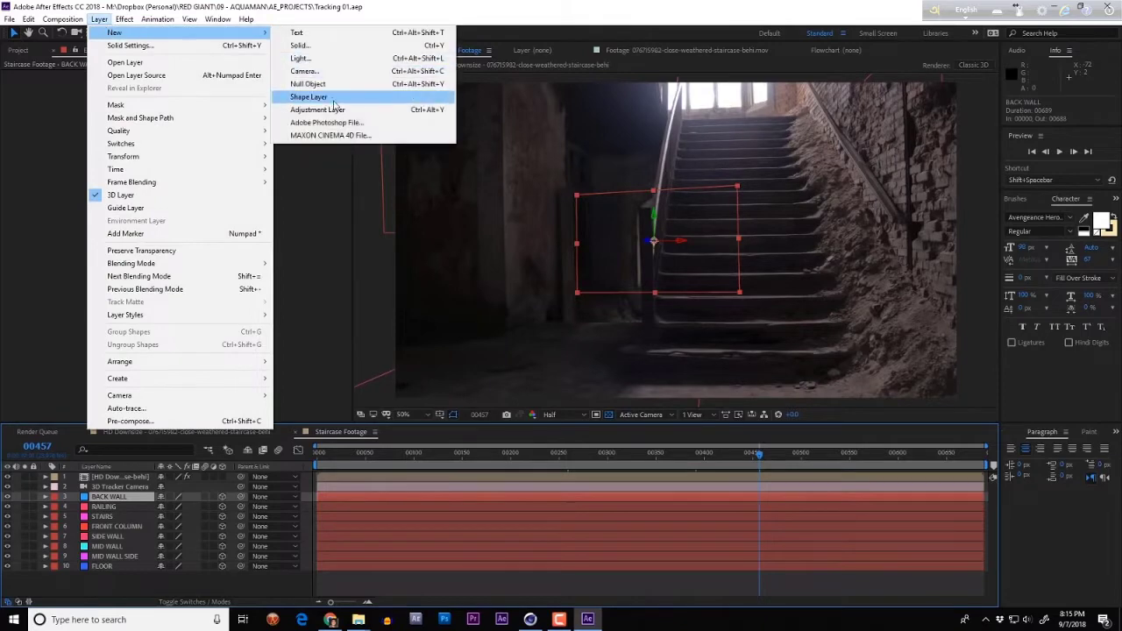
pyautogui.click(333, 109)
pyautogui.moveTo(129, 498); pyautogui.dragTo(131, 478)
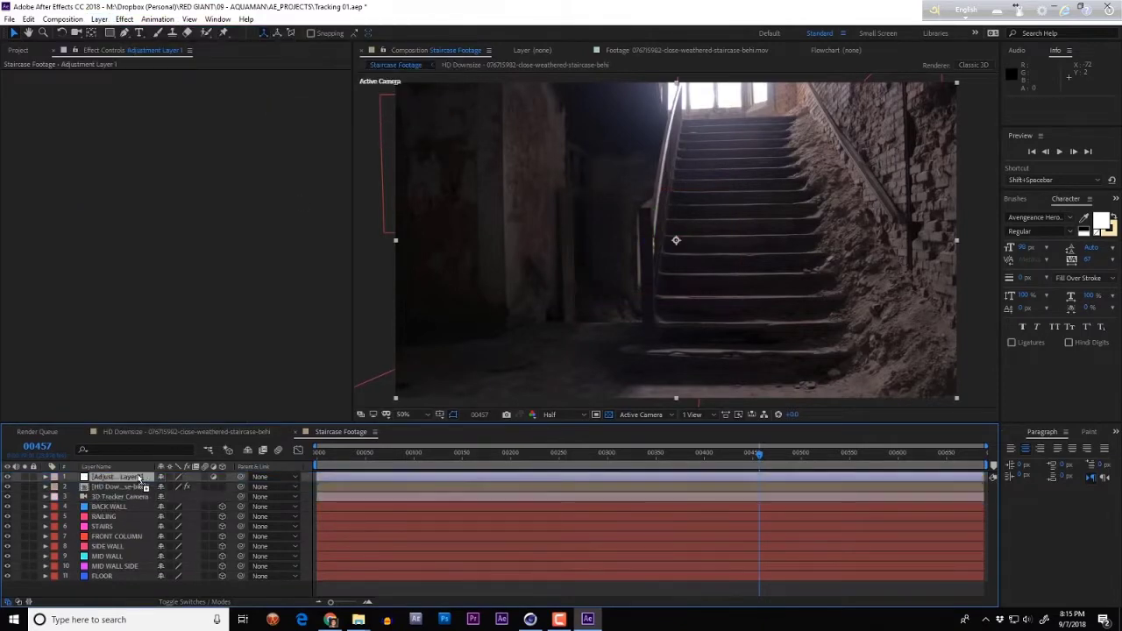
# Apply Magic Bullet Looks to the adjustment layer with the Classic Hot and Cold preset from Times and Places
pyautogui.rightClick(239, 245)
pyautogui.moveTo(385, 378)
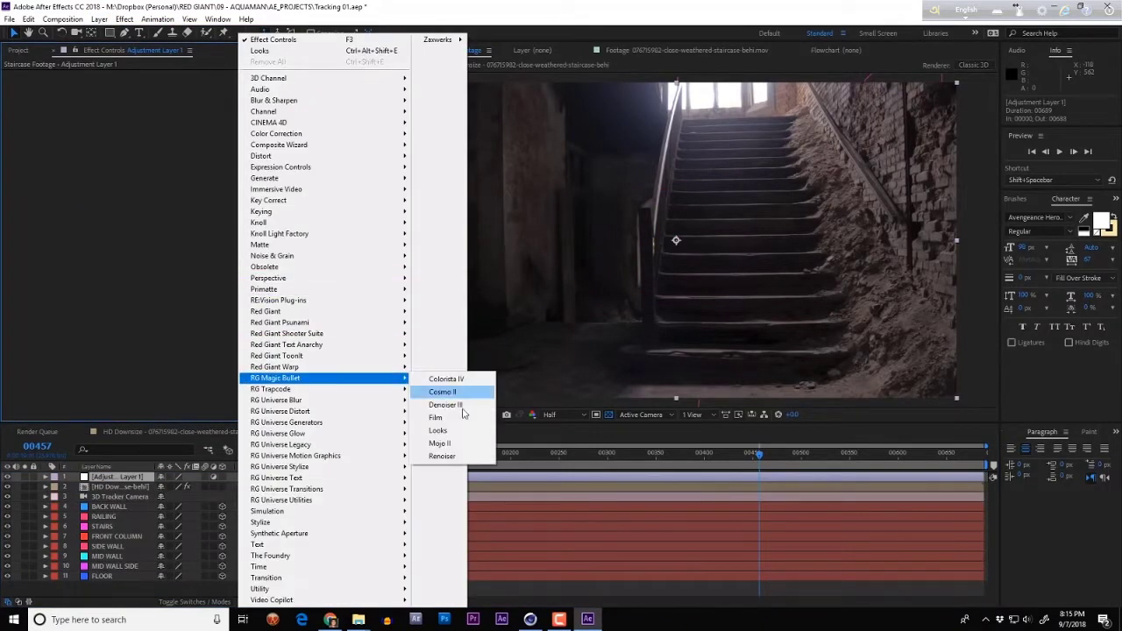
pyautogui.click(461, 433)
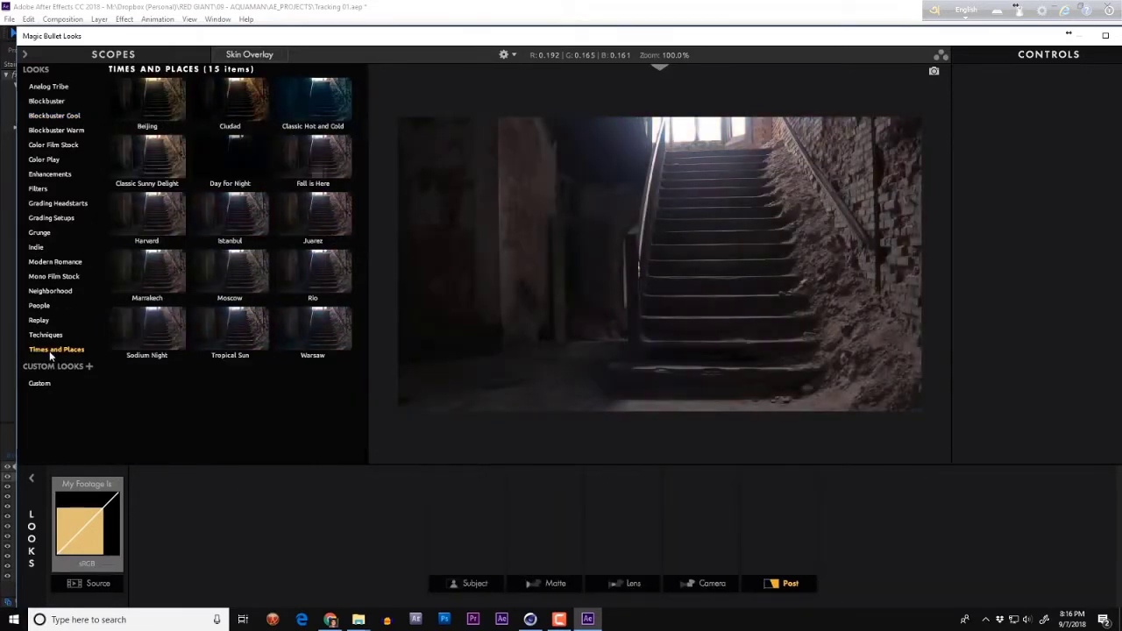
pyautogui.click(52, 349)
pyautogui.click(313, 97)
pyautogui.click(1030, 603)
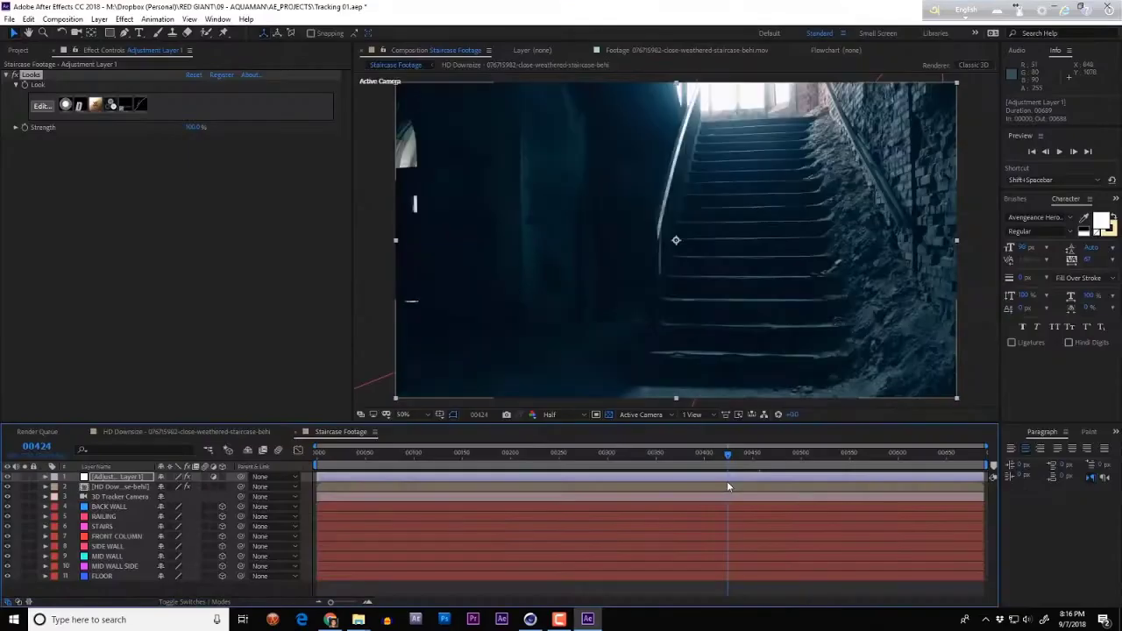
# At a frame showing the window, apply Trapcode Shine to the adjustment layer and move it above Looks
pyautogui.click(836, 457)
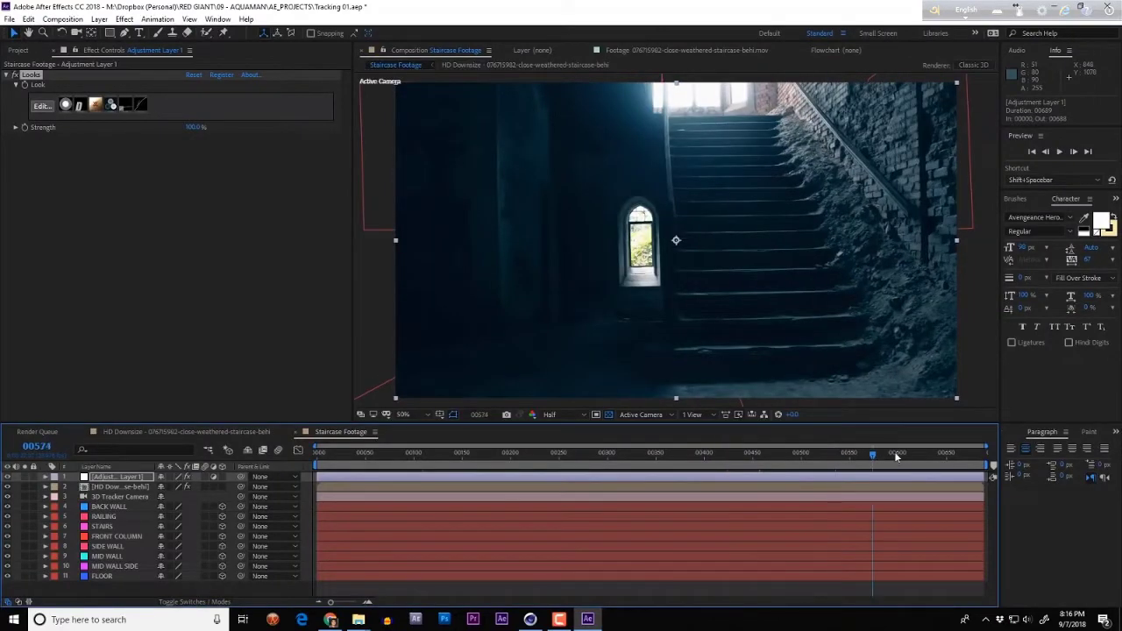
pyautogui.rightClick(157, 263)
pyautogui.moveTo(263, 388)
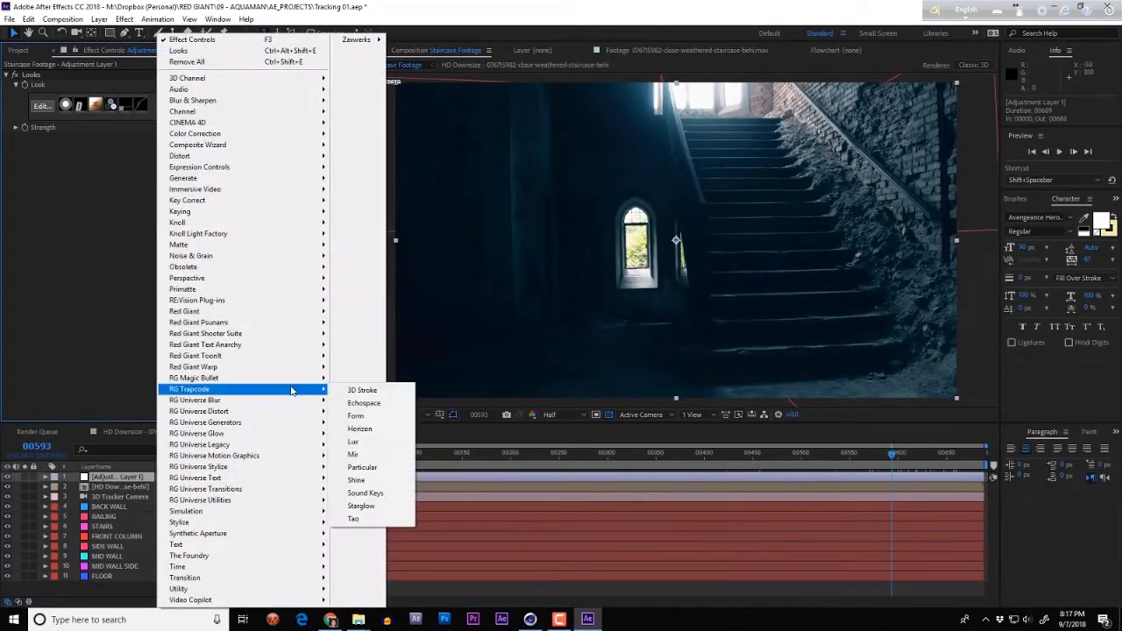
pyautogui.click(356, 480)
pyautogui.moveTo(35, 139); pyautogui.dragTo(78, 75)
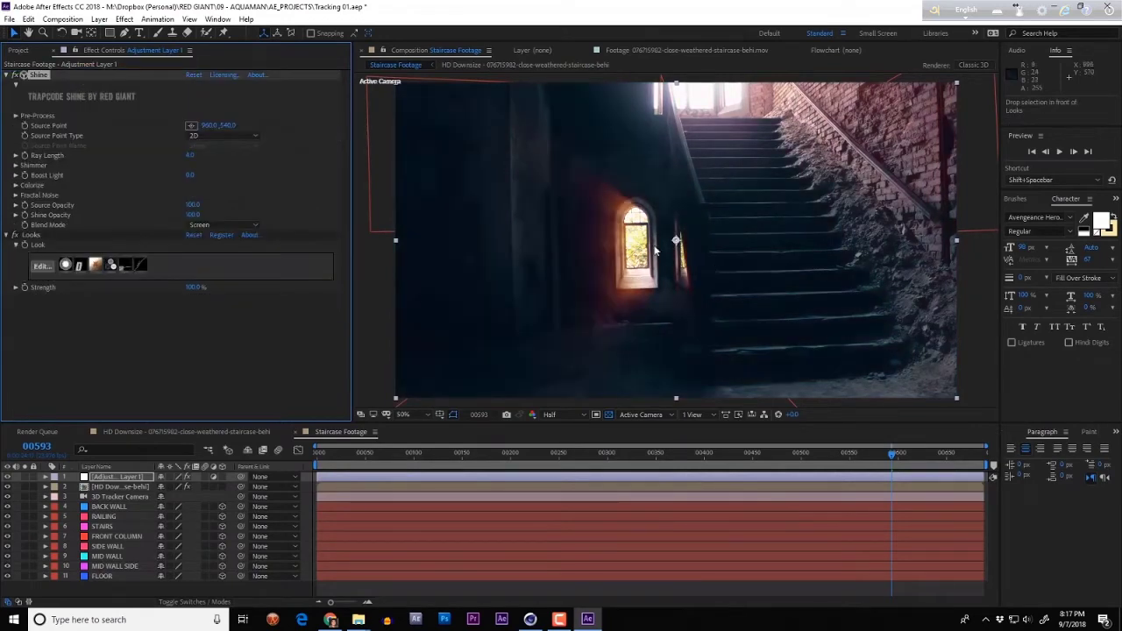
# Set Shine's Colorize preset to Aqualight
pyautogui.click(15, 185)
pyautogui.click(215, 196)
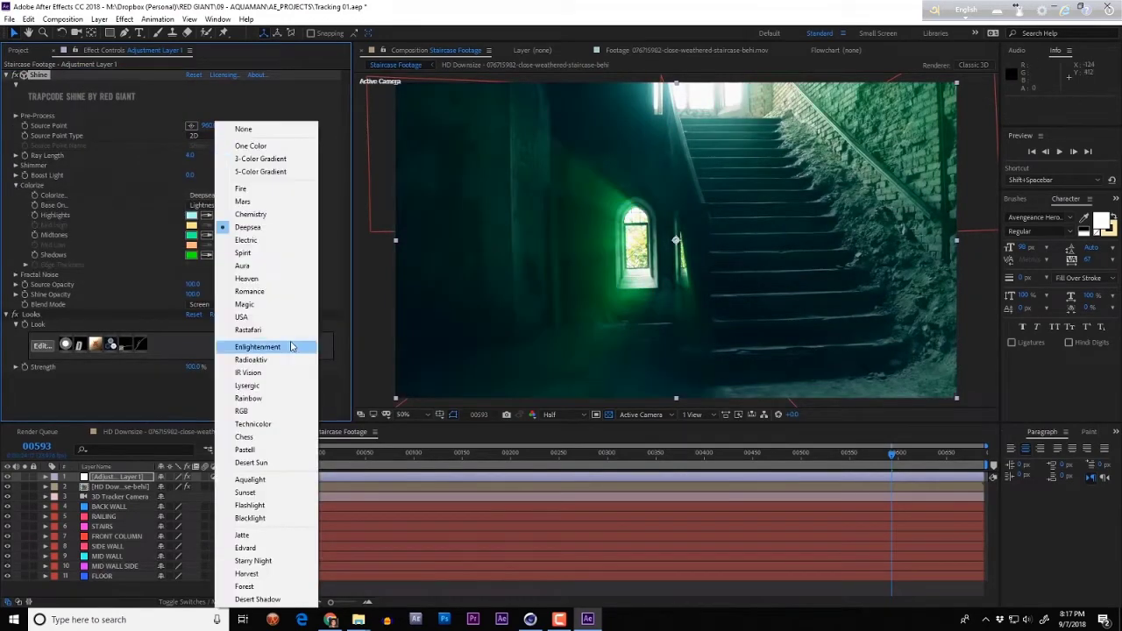
pyautogui.click(281, 480)
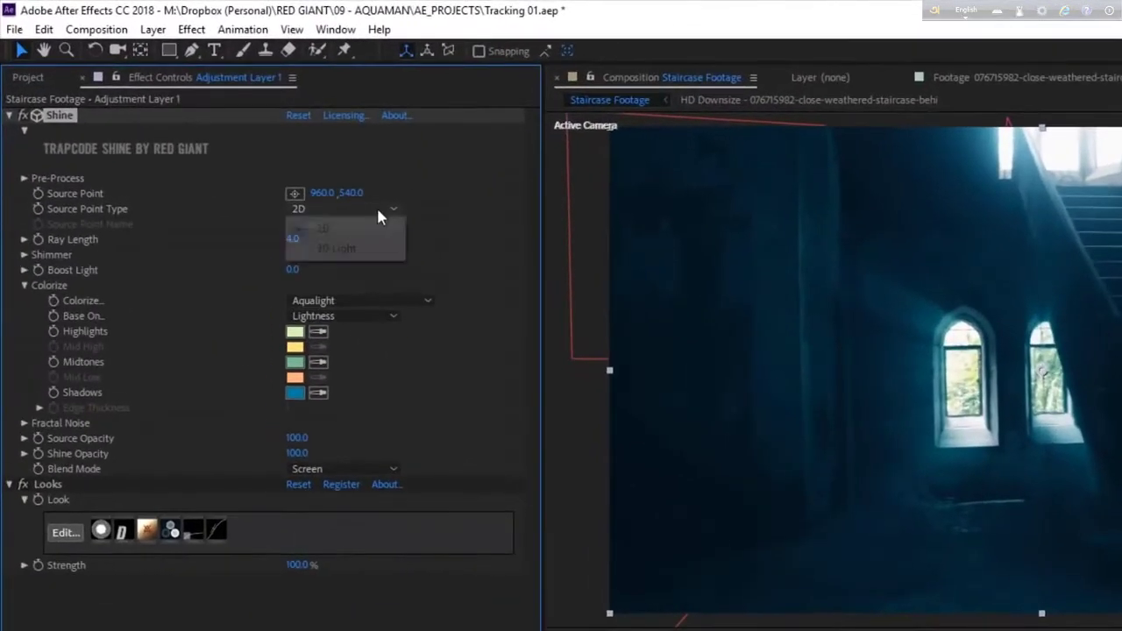
# Set Shine's source point type to 3D Light and create a point light named Shine 1
pyautogui.click(243, 136)
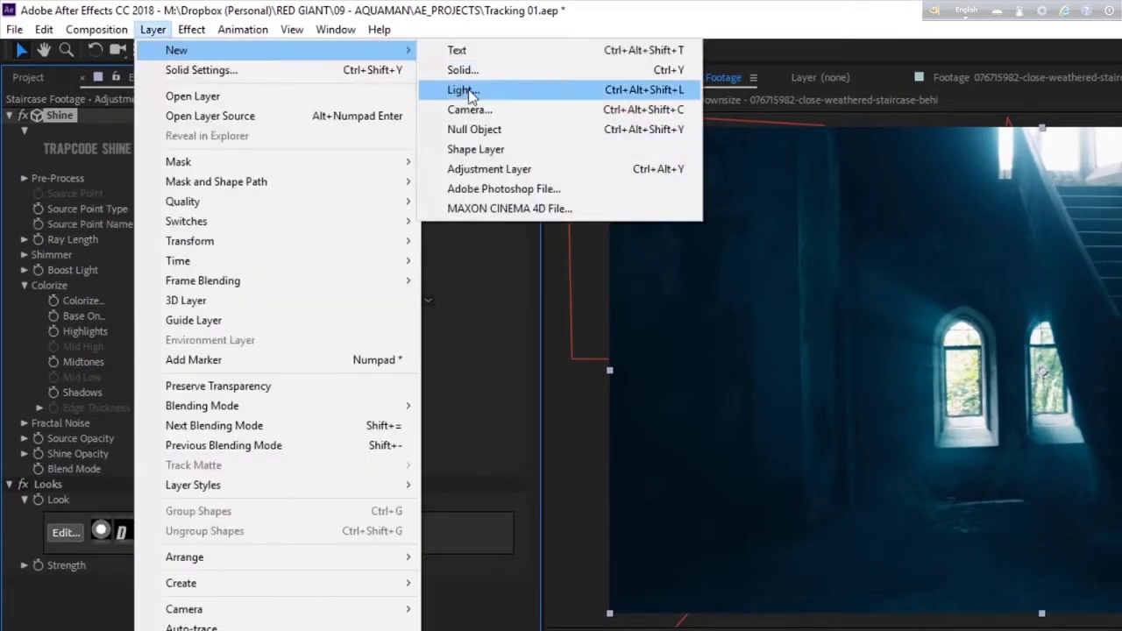
pyautogui.click(464, 90)
pyautogui.click(179, 93)
pyautogui.click(184, 151)
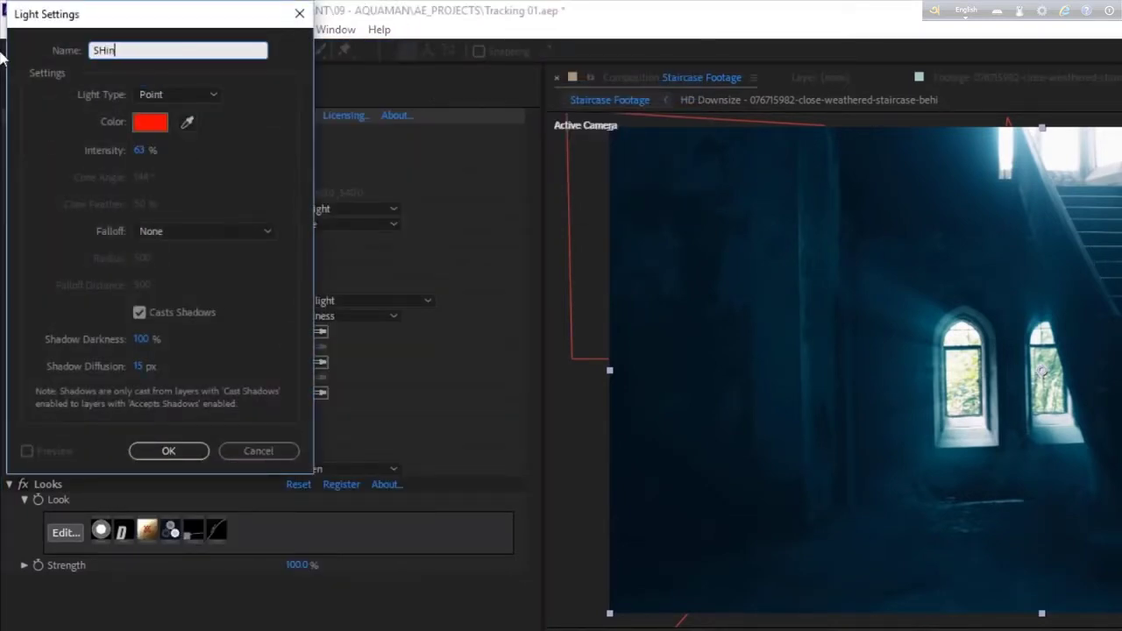
pyautogui.press('Return')
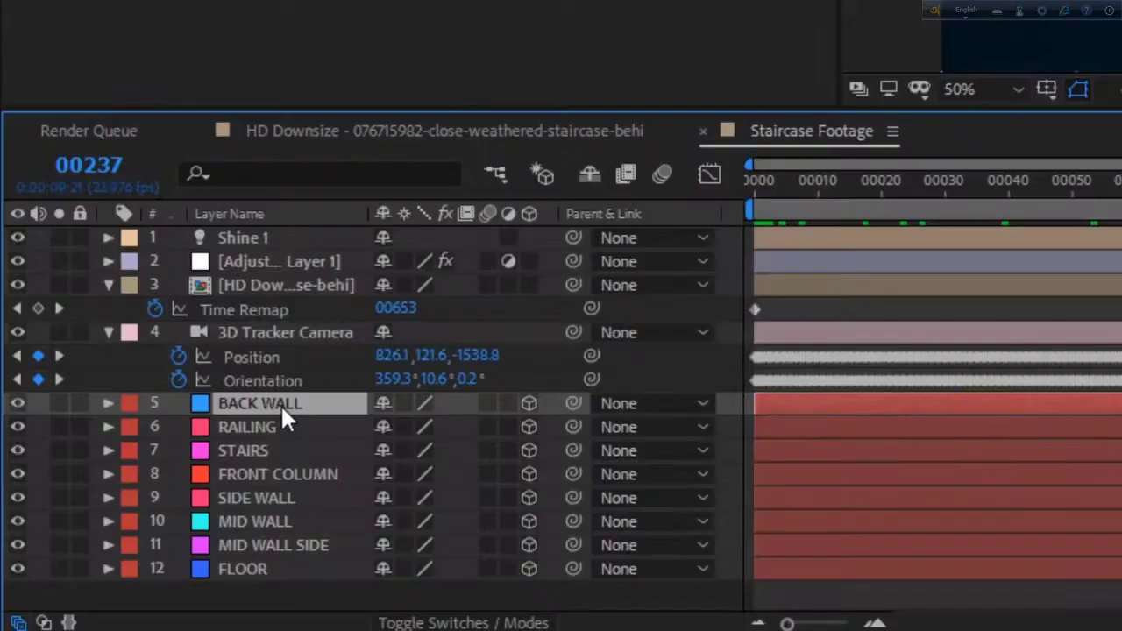
# Duplicate the BACK WALL layer and move the copy directly above the staircase footage
pyautogui.hotkey('ctrl', 'd')
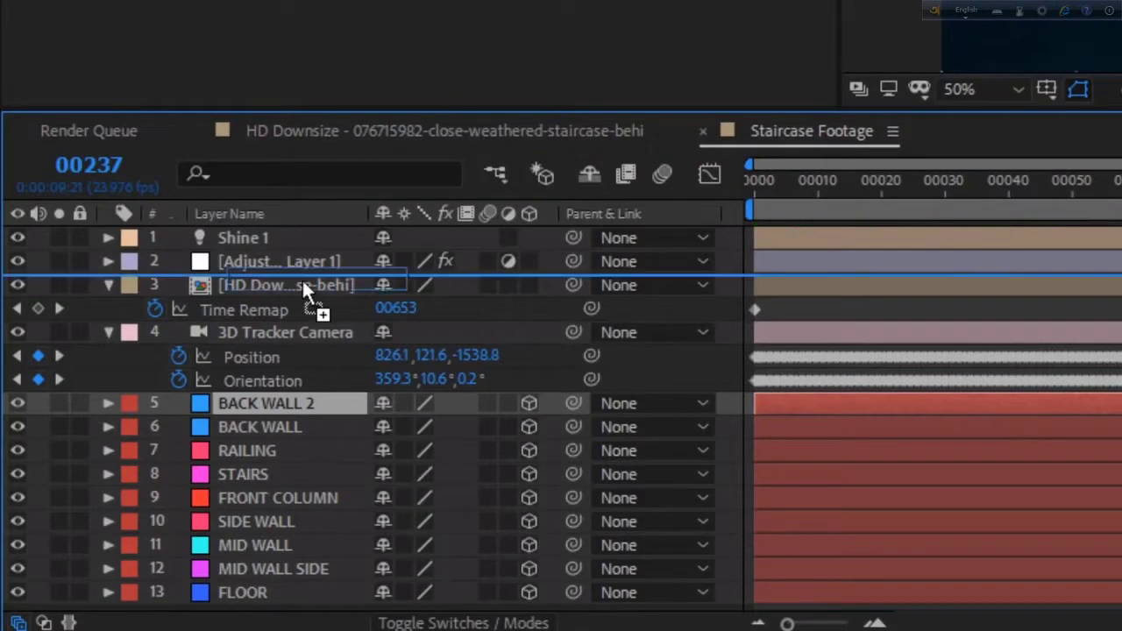
pyautogui.moveTo(262, 402); pyautogui.dragTo(263, 288)
# Lower the duplicated wall layer's opacity to 23% and rename it Window Matte
pyautogui.press('t')
pyautogui.moveTo(386, 309); pyautogui.dragTo(289, 324)
pyautogui.press('Return')
pyautogui.write('Window Matte')
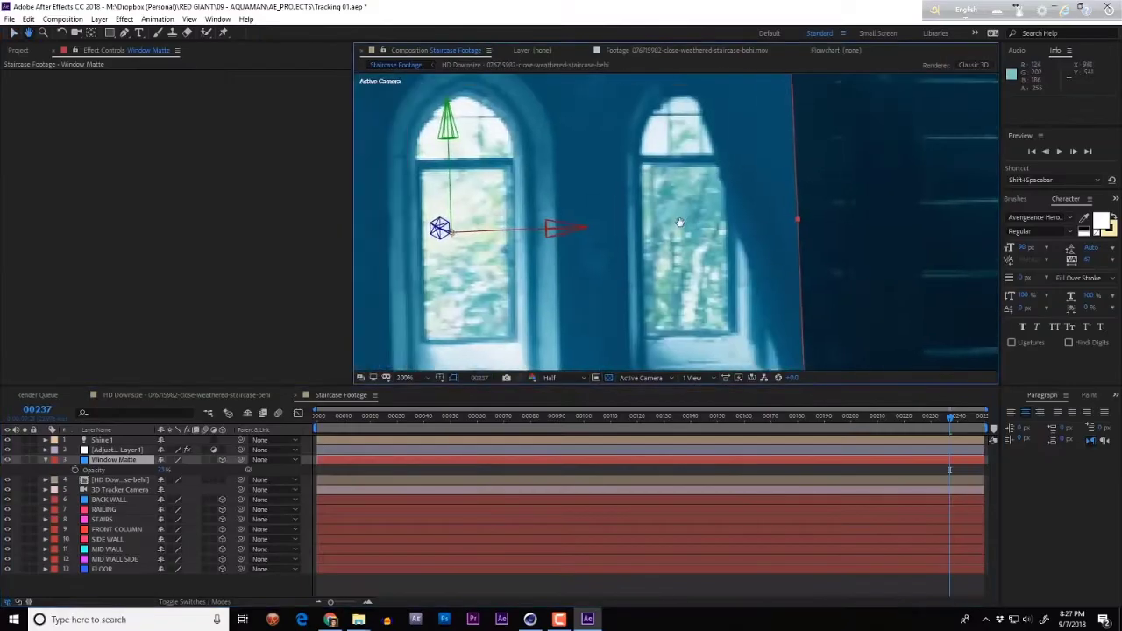
# Draw masks on the Window Matte layer around the panes and arched tops of the two windows
pyautogui.click(421, 163)
pyautogui.click(508, 162)
pyautogui.click(513, 337)
pyautogui.click(426, 340)
pyautogui.click(421, 163)
pyautogui.click(416, 215)
pyautogui.click(514, 214)
pyautogui.moveTo(465, 153); pyautogui.dragTo(422, 175)
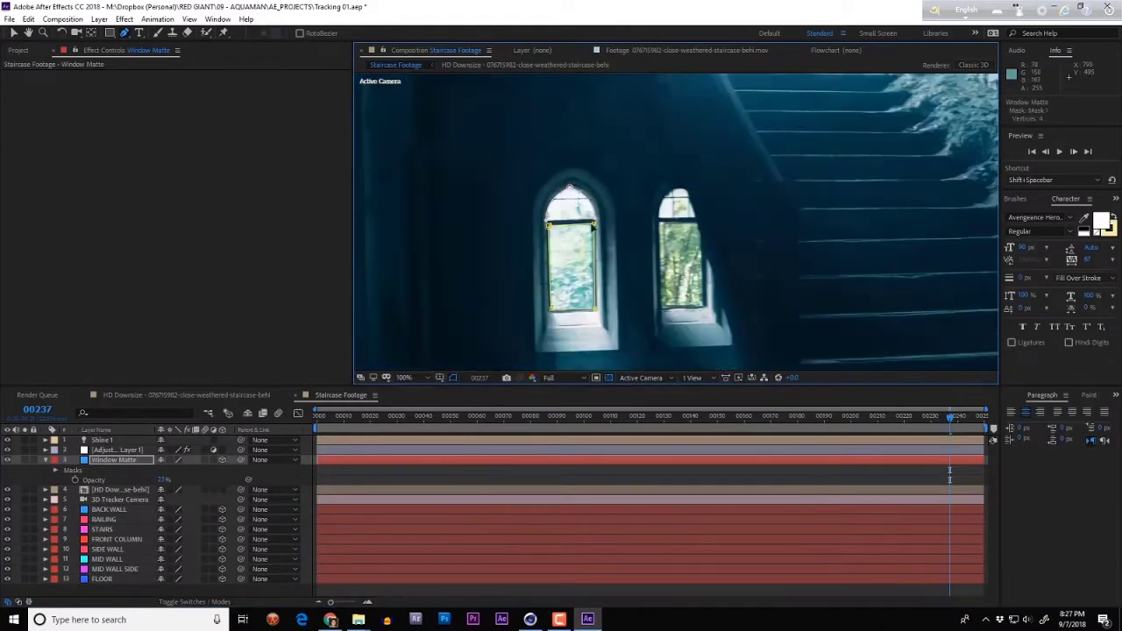
pyautogui.click(681, 311)
pyautogui.scroll(3, 681, 311)
pyautogui.doubleClick(680, 123)
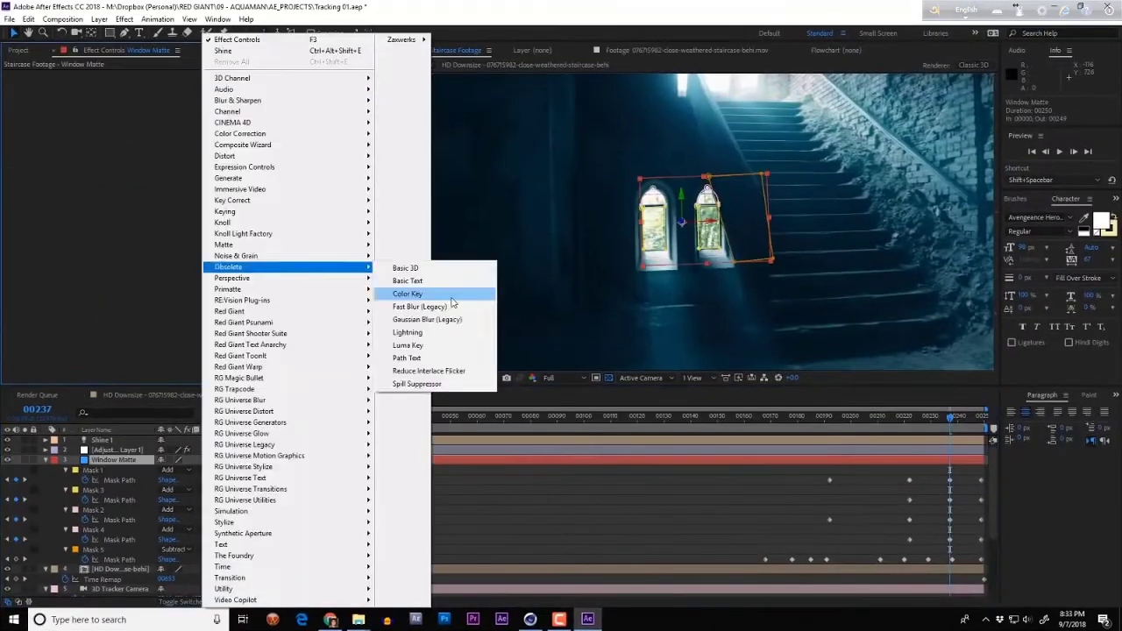
# Apply Fast Blur (Legacy) to the Window Matte layer and check the matte along the timeline
pyautogui.click(453, 306)
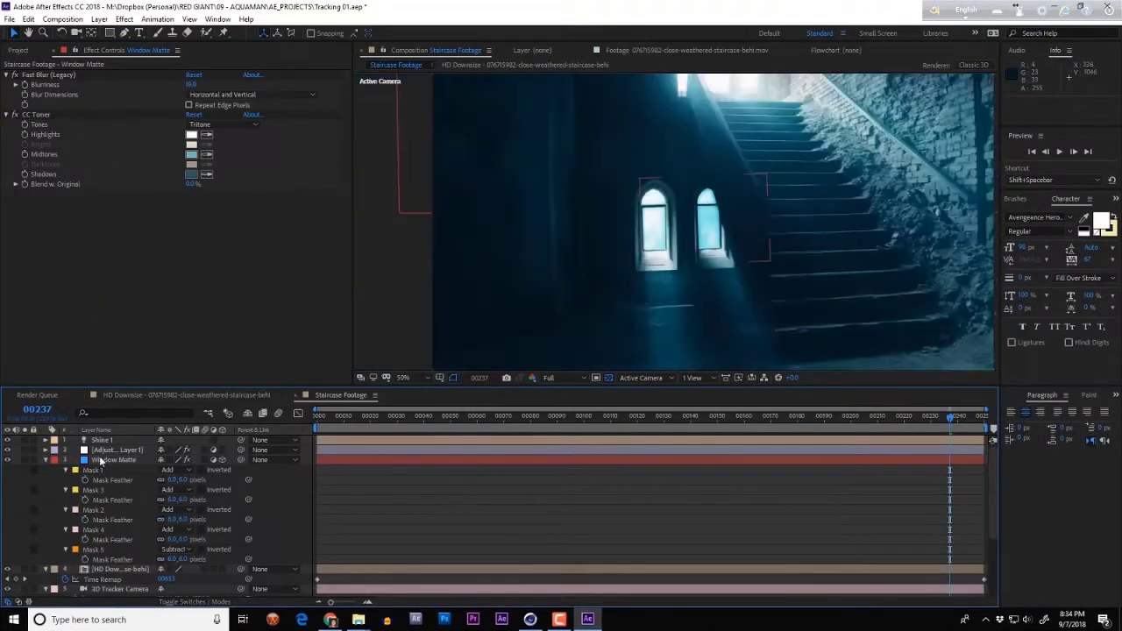
pyautogui.click(101, 461)
pyautogui.moveTo(824, 419); pyautogui.dragTo(984, 431)
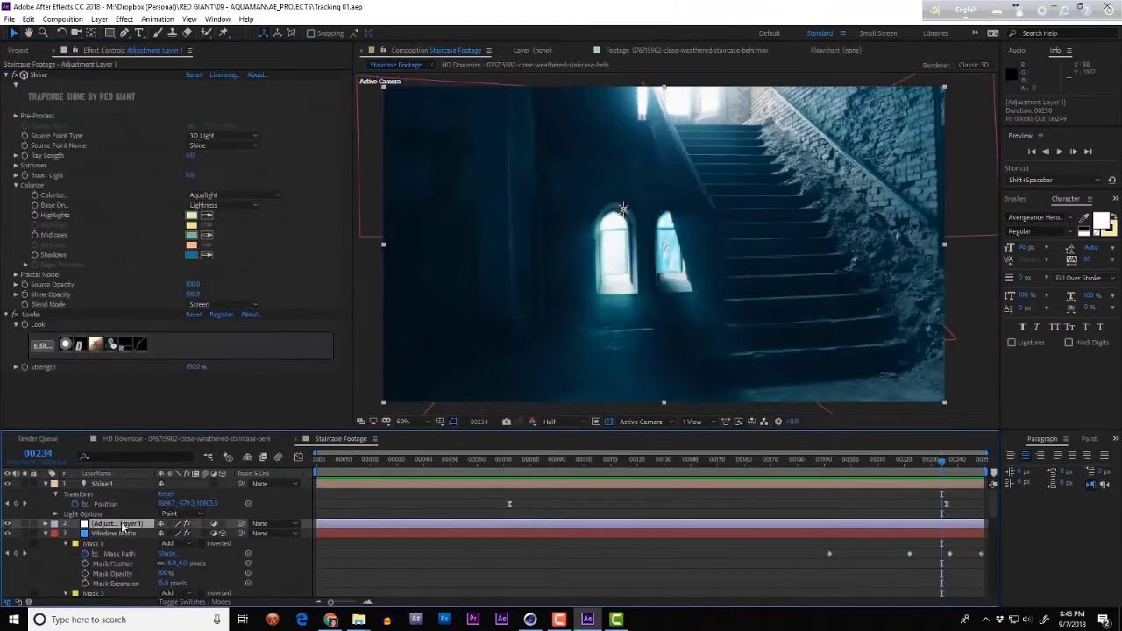
# Enable Shine's fractal noise on the adjustment layer and set its noise type to 3D Light with Parallax
pyautogui.click(19, 274)
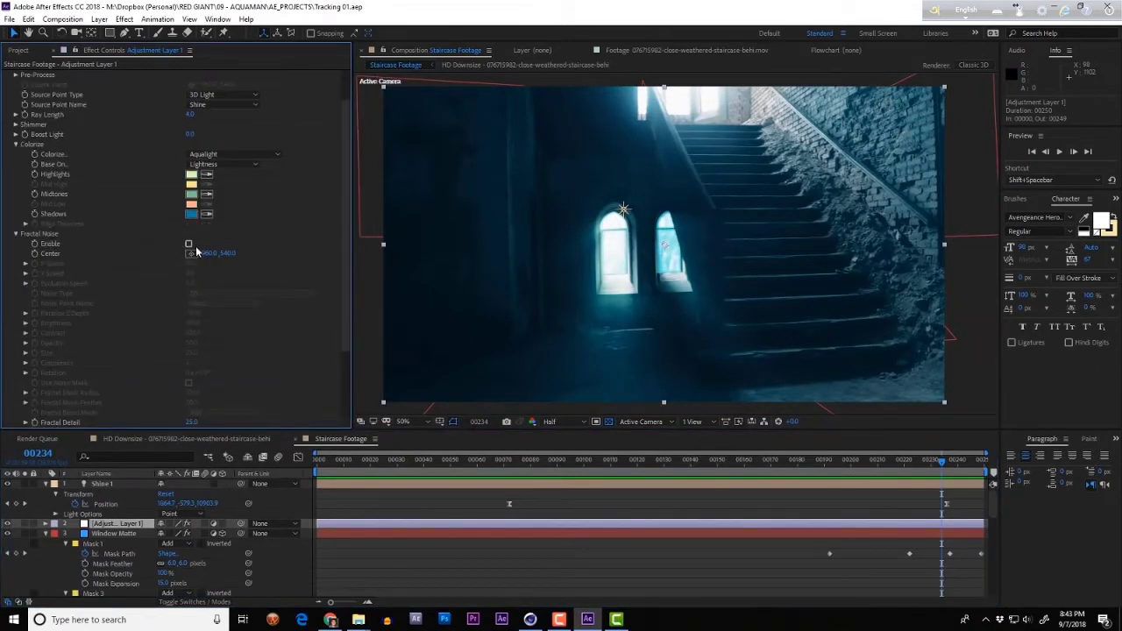
pyautogui.click(189, 244)
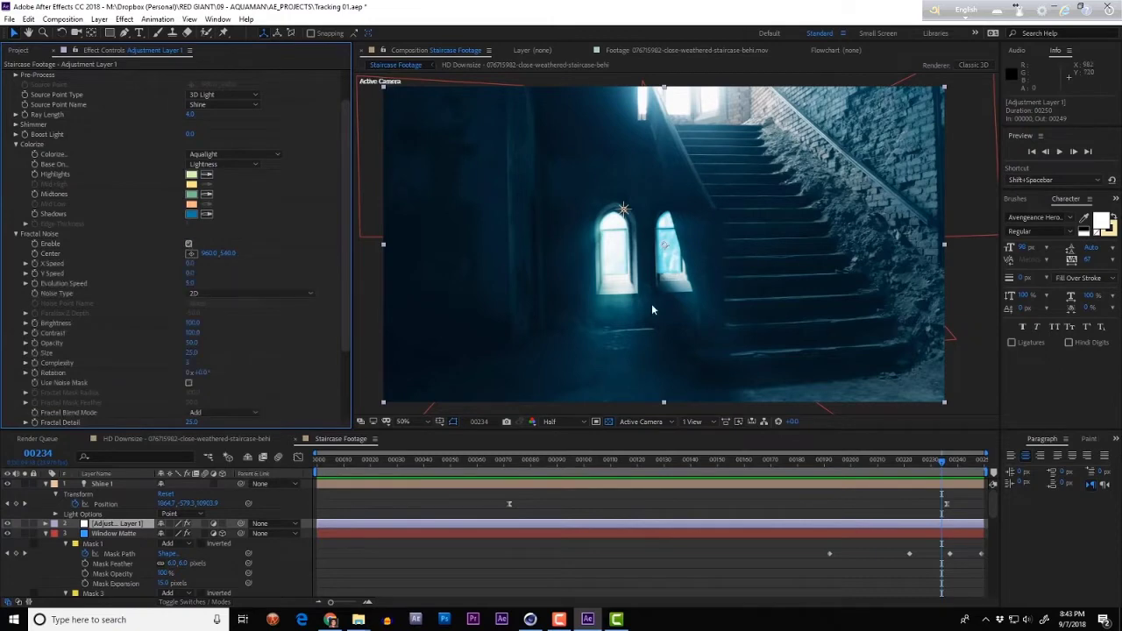
pyautogui.click(211, 294)
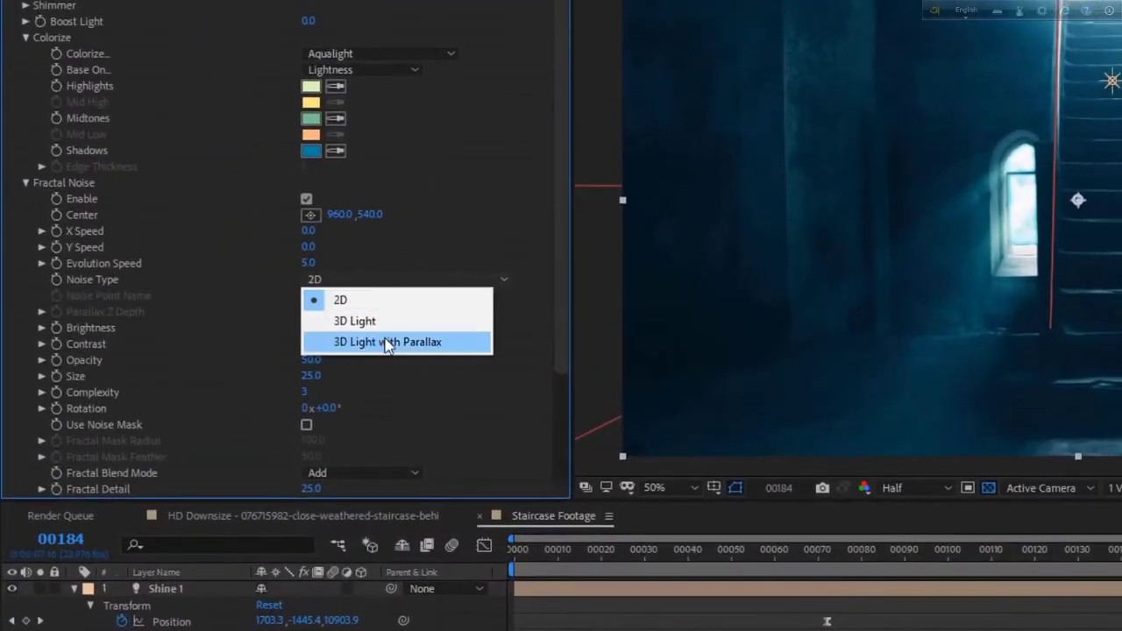
pyautogui.click(390, 342)
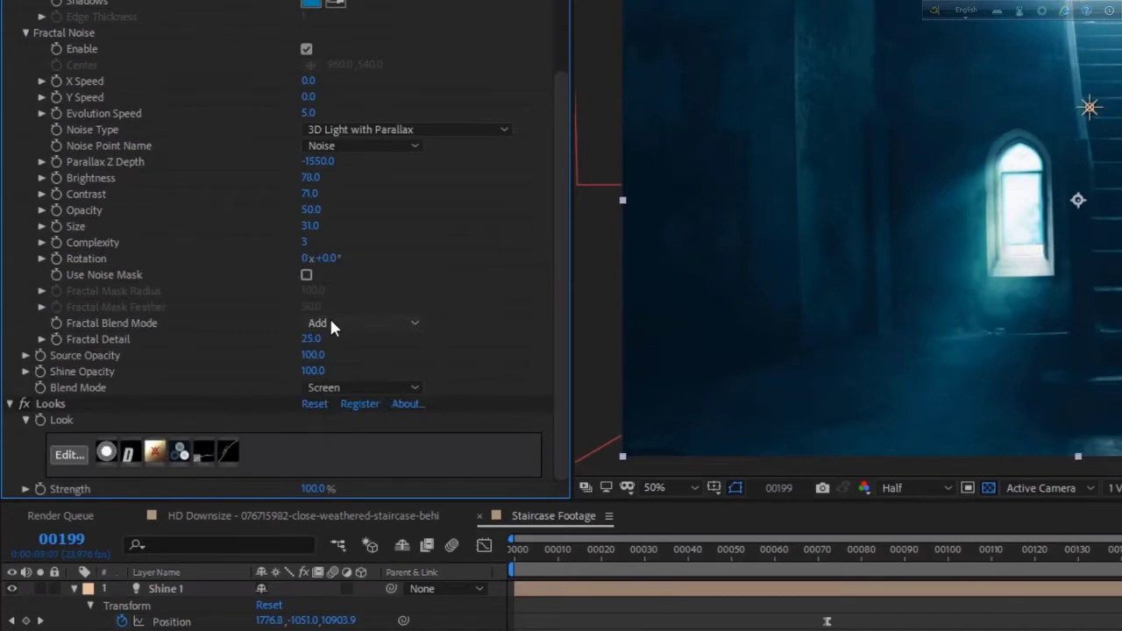
# Set Shine's fractal blend mode to Cutout
pyautogui.click(331, 323)
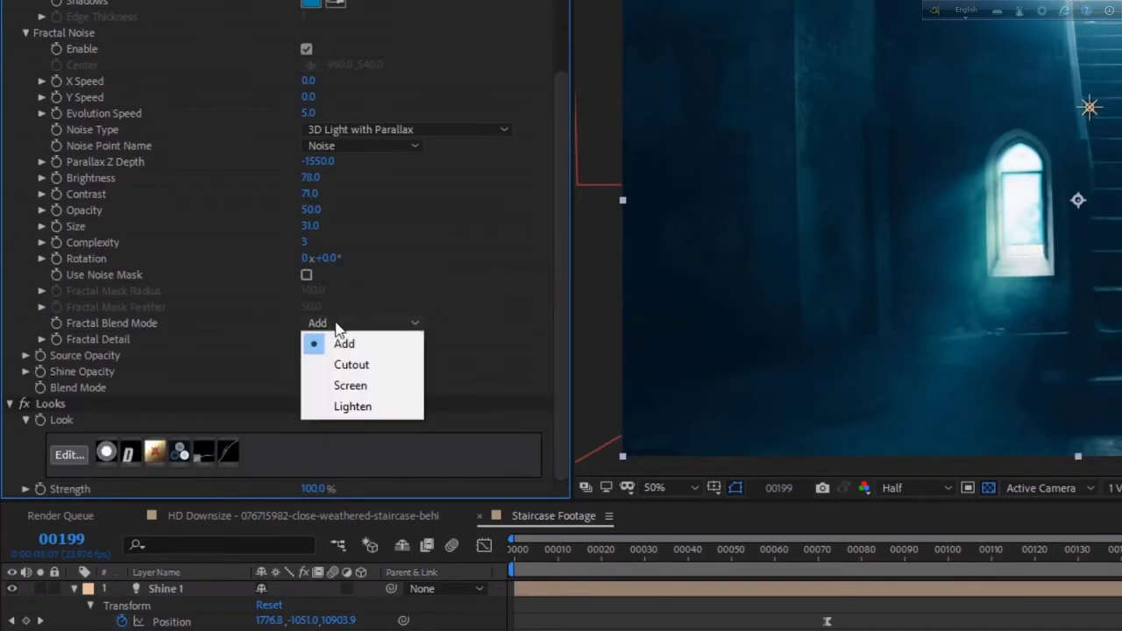
pyautogui.click(371, 365)
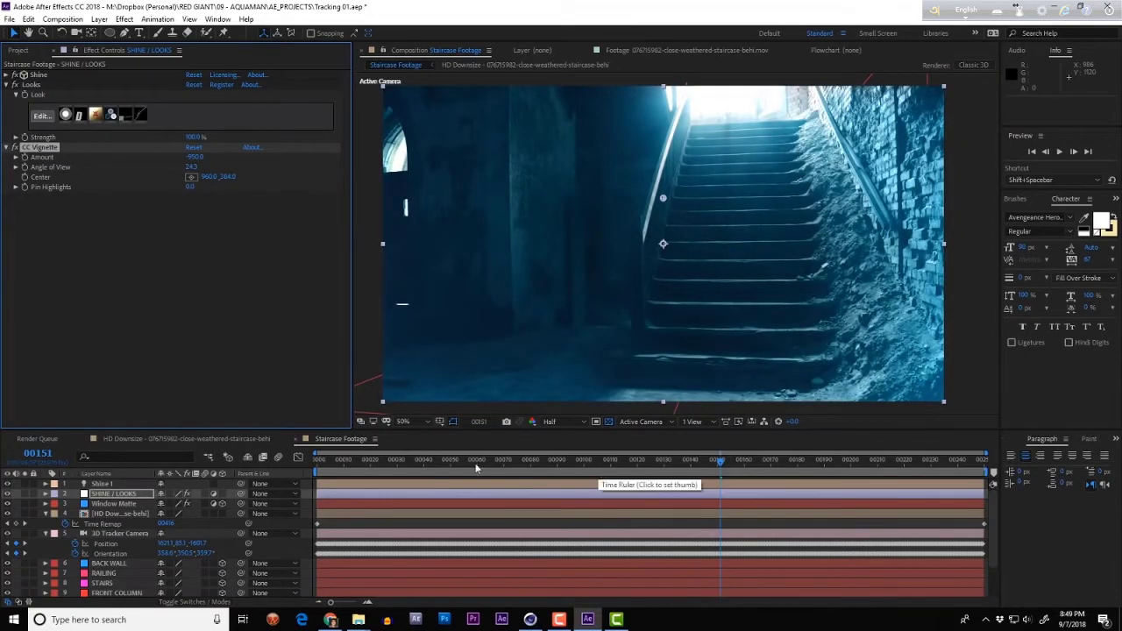
# Edit the look on the SHINE / LOOKS layer, lowering the S Curve's midpoint to 0.000 and brightness to 0.245
pyautogui.click(763, 459)
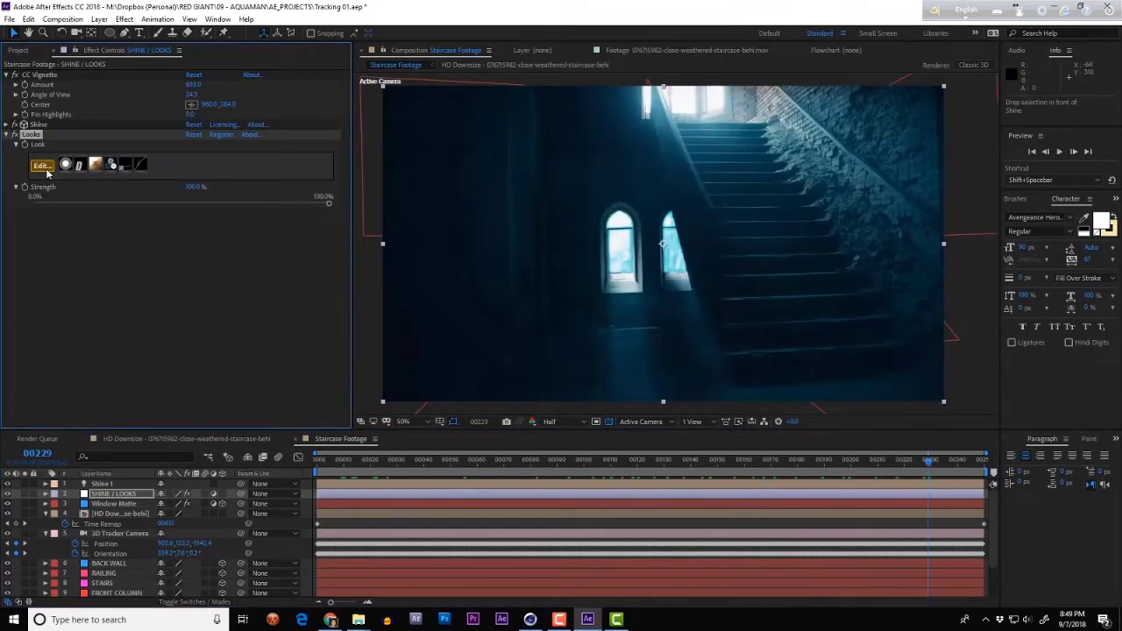
pyautogui.click(43, 167)
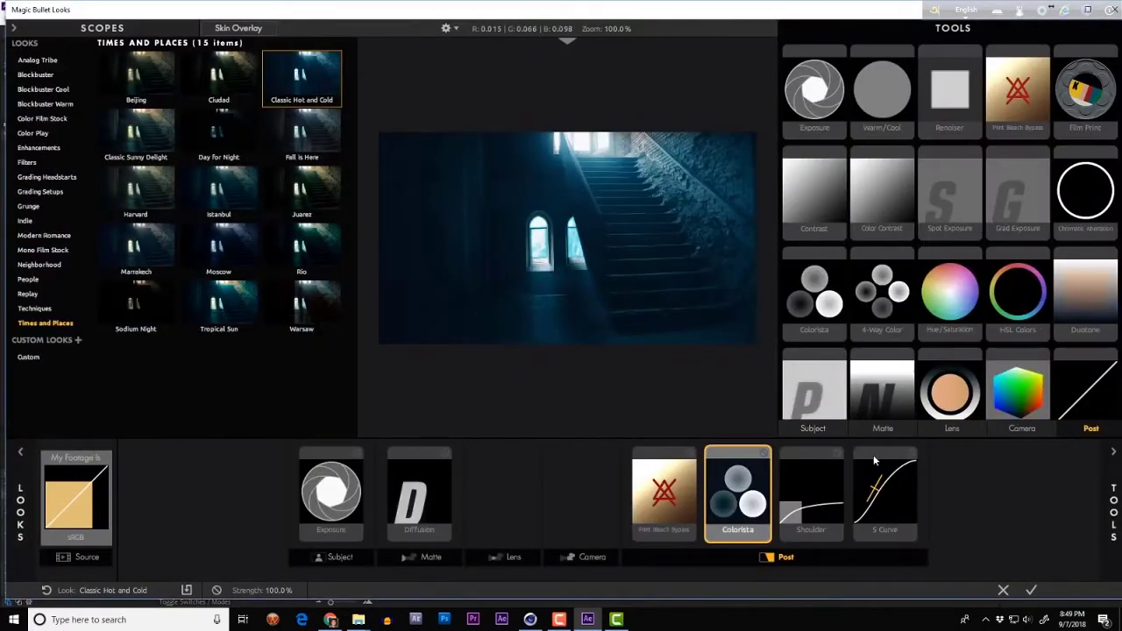
pyautogui.click(896, 497)
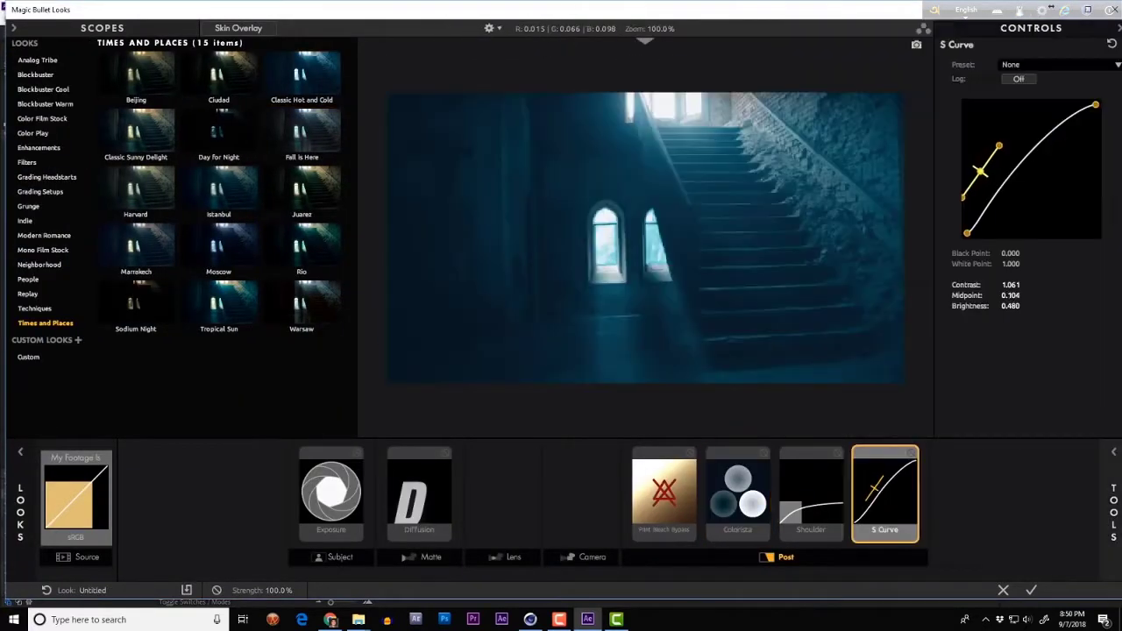
pyautogui.moveTo(991, 180); pyautogui.dragTo(967, 203)
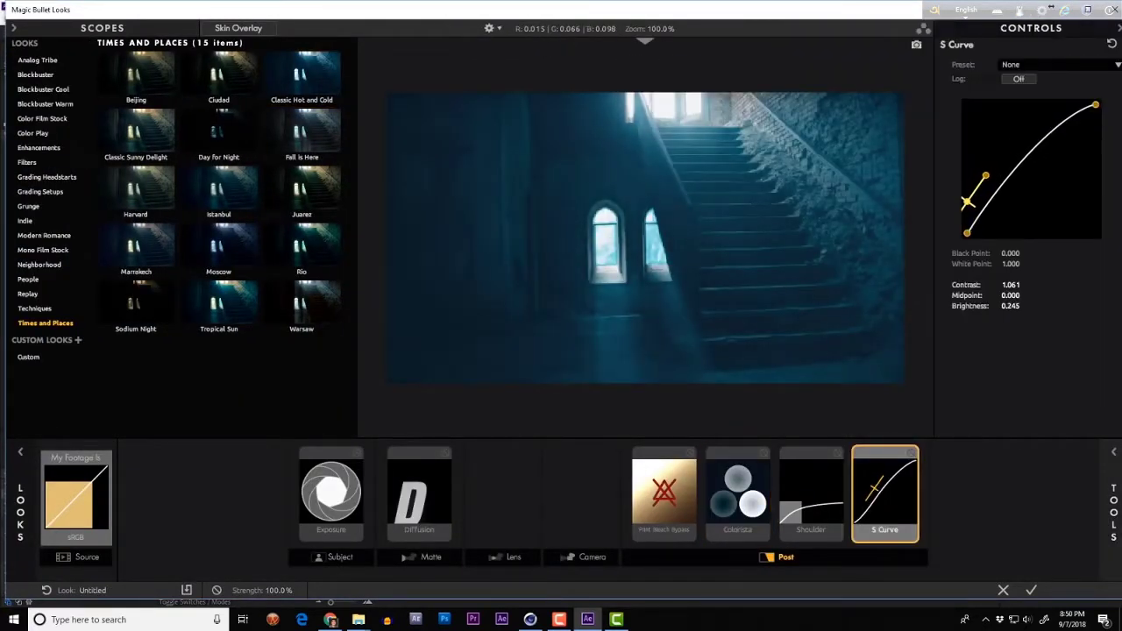
pyautogui.click(1031, 590)
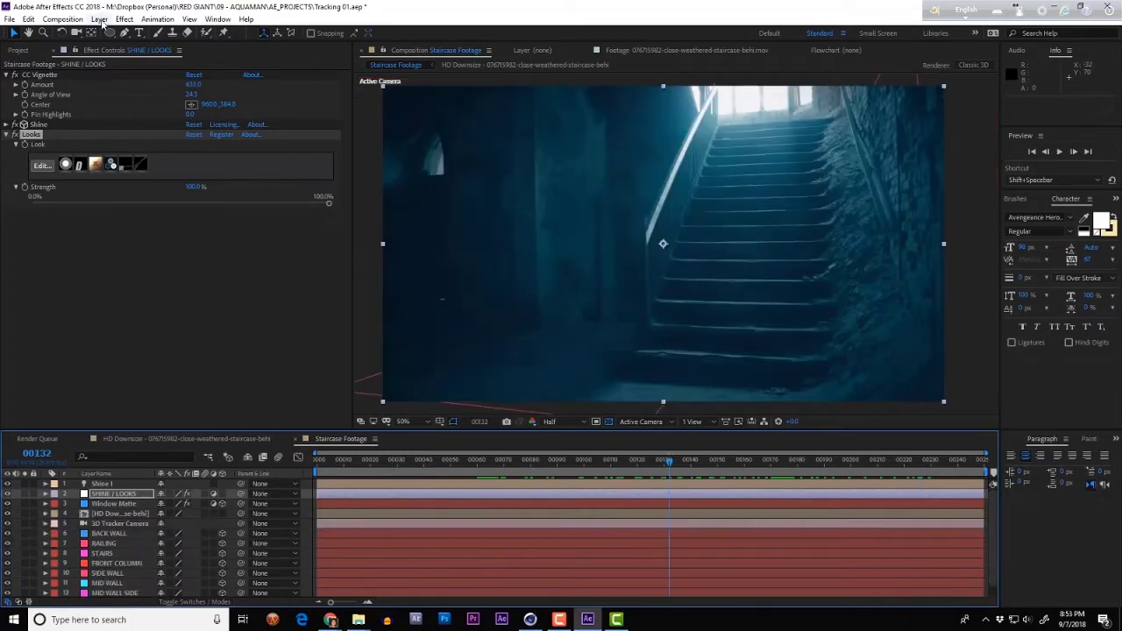
# Create a new solid named FORM and apply the Trapcode Form effect to it
pyautogui.click(99, 19)
pyautogui.moveTo(114, 32)
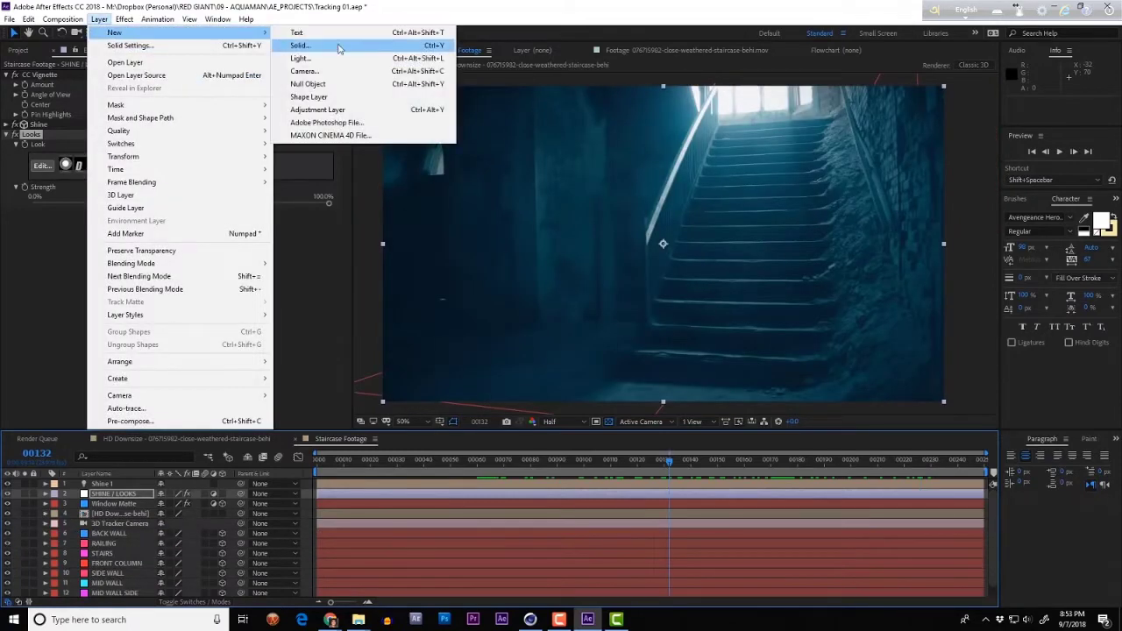
pyautogui.click(339, 48)
pyautogui.write('FORM')
pyautogui.press('Return')
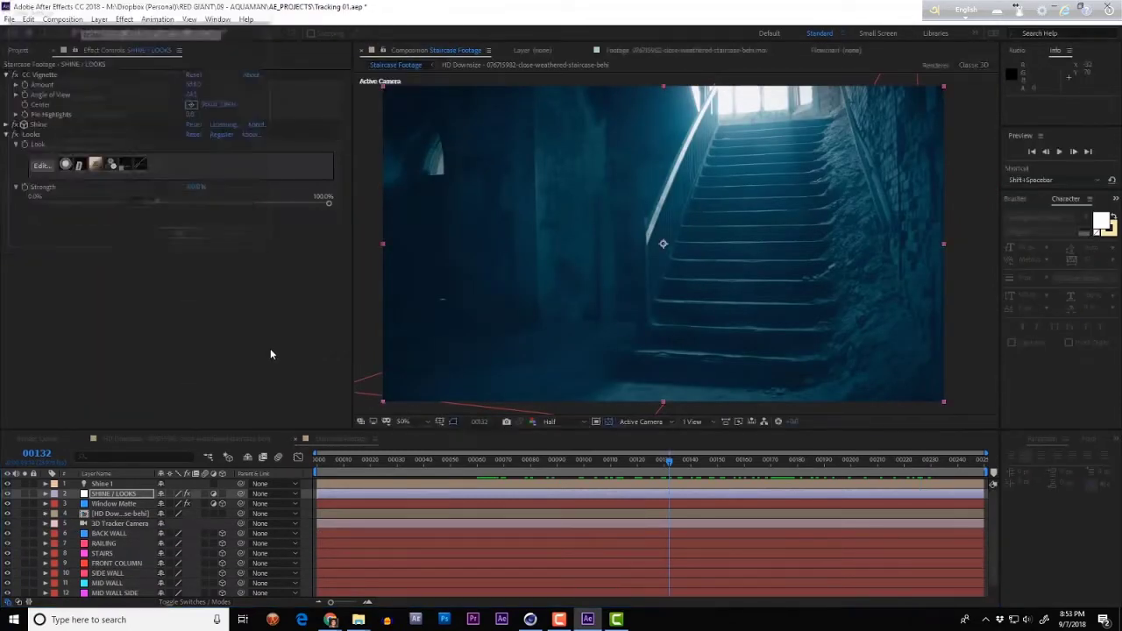
pyautogui.hotkey('ctrl', 'alt', 'shift', 'e')
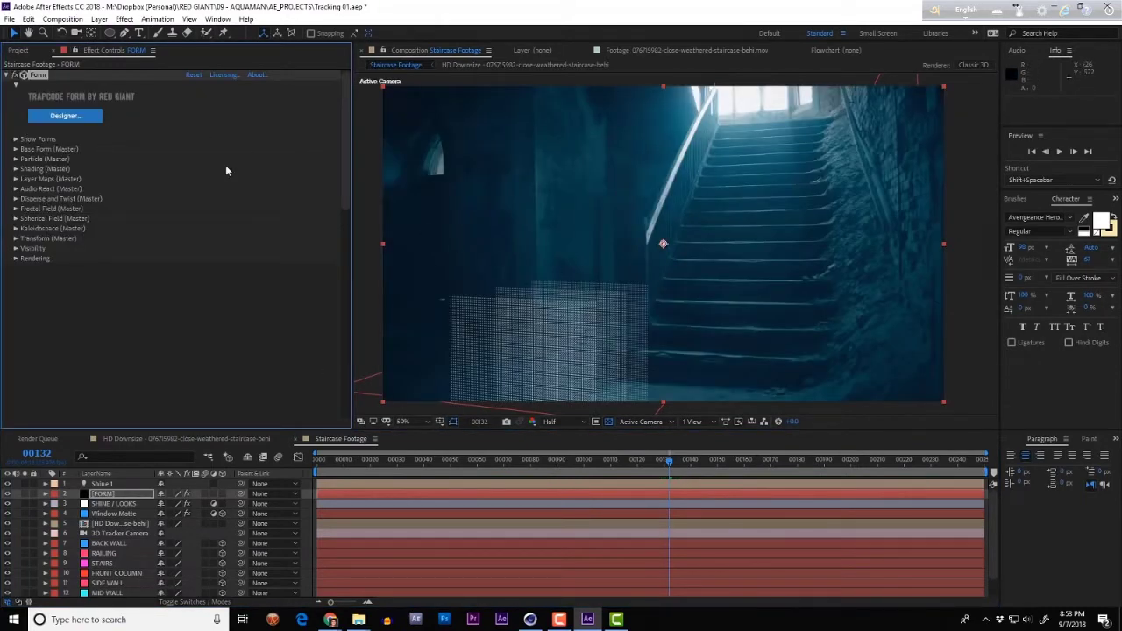
# Open the Form Designer and set the master form's particle type to Cloudlet
pyautogui.click(76, 116)
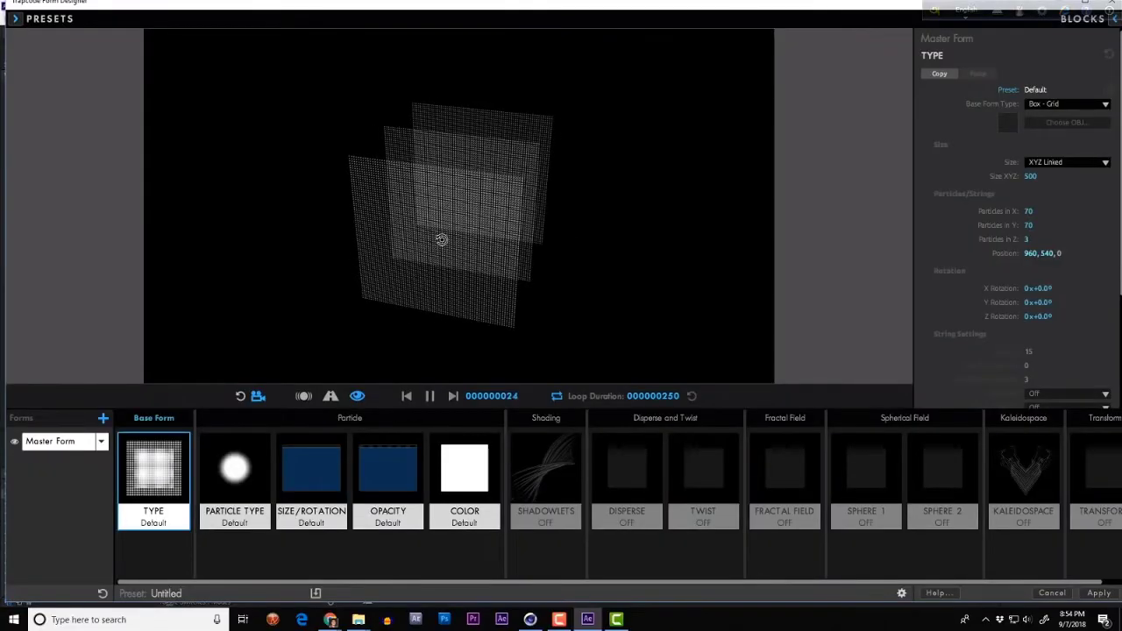
pyautogui.click(261, 476)
pyautogui.click(1068, 103)
pyautogui.click(1048, 155)
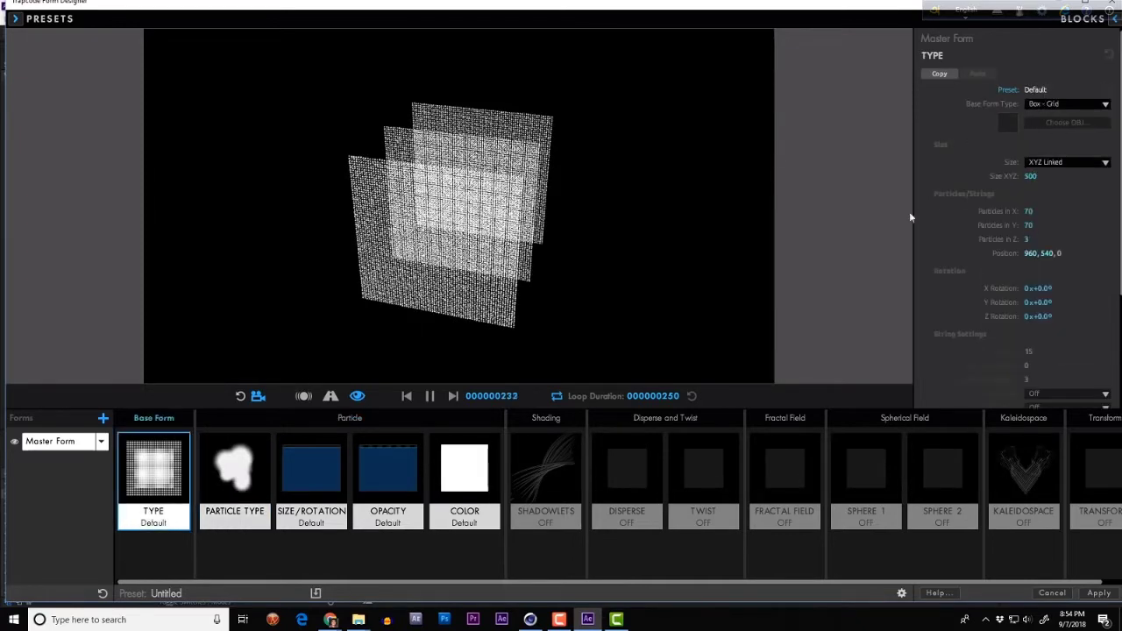
# Set the base form's particles to 30 in X, 17 in Y and 8 in Z
pyautogui.moveTo(1029, 211); pyautogui.dragTo(1005, 211)
pyautogui.moveTo(1029, 226)
pyautogui.mouseDown()
pyautogui.moveTo(998, 226)
pyautogui.moveTo(1040, 239)
pyautogui.mouseUp()
pyautogui.moveTo(554, 193); pyautogui.dragTo(581, 228)
# Set the particles' size random to 100%
pyautogui.click(312, 478)
pyautogui.scroll(-2, 1114, 294)
pyautogui.scroll(2, 1114, 293)
pyautogui.moveTo(1028, 139); pyautogui.dragTo(1079, 138)
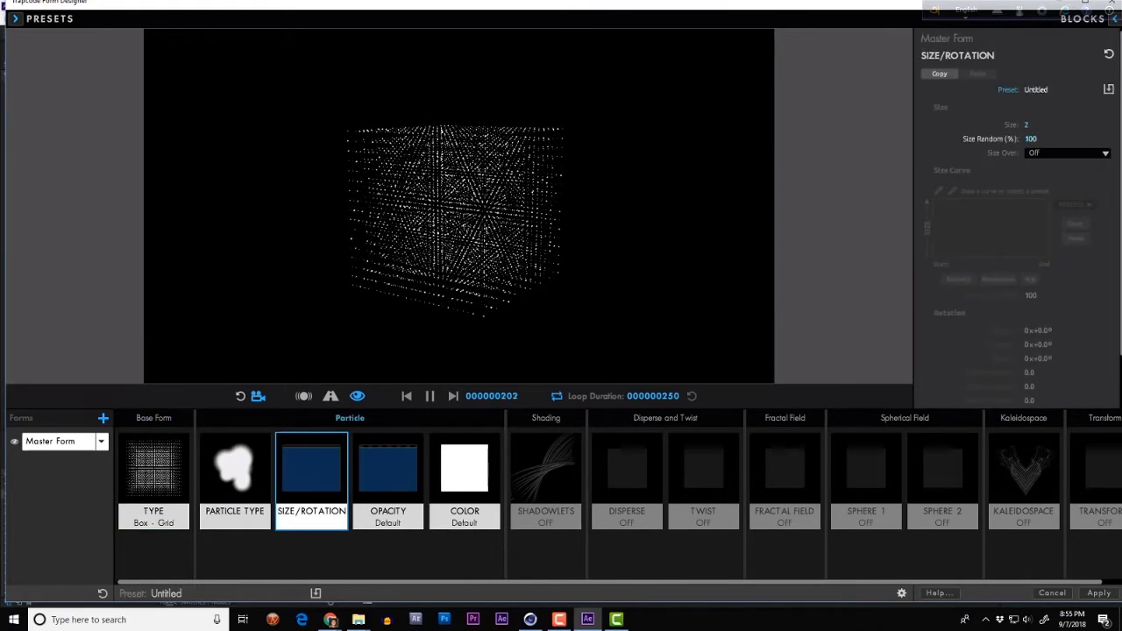
# Set the disperse strength over to Radial and raise the form's disperse amount
pyautogui.click(635, 474)
pyautogui.click(1065, 117)
pyautogui.click(1044, 186)
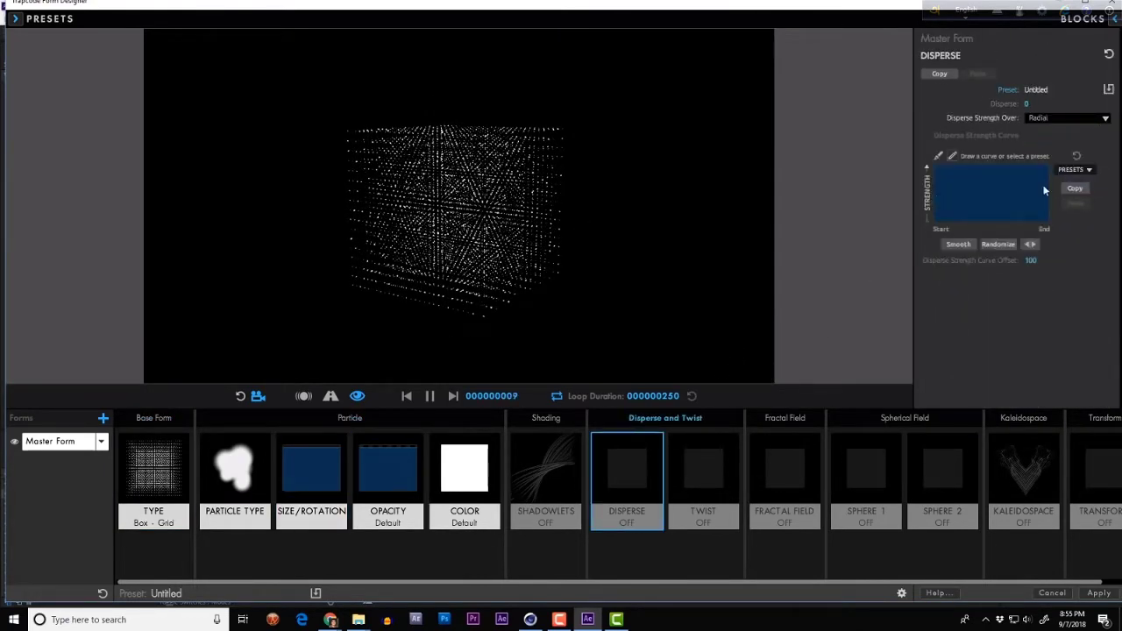
pyautogui.moveTo(1026, 104); pyautogui.dragTo(1077, 104)
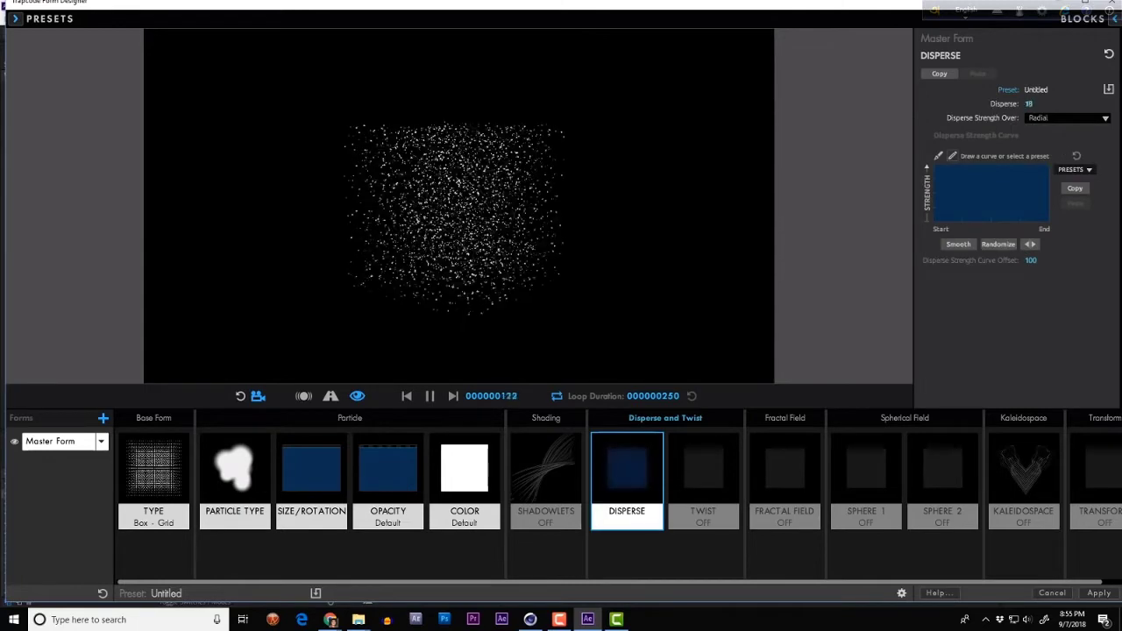
# Raise the fractal field's displacement on the master form and apply the design to the FORM layer
pyautogui.click(802, 475)
pyautogui.click(1065, 132)
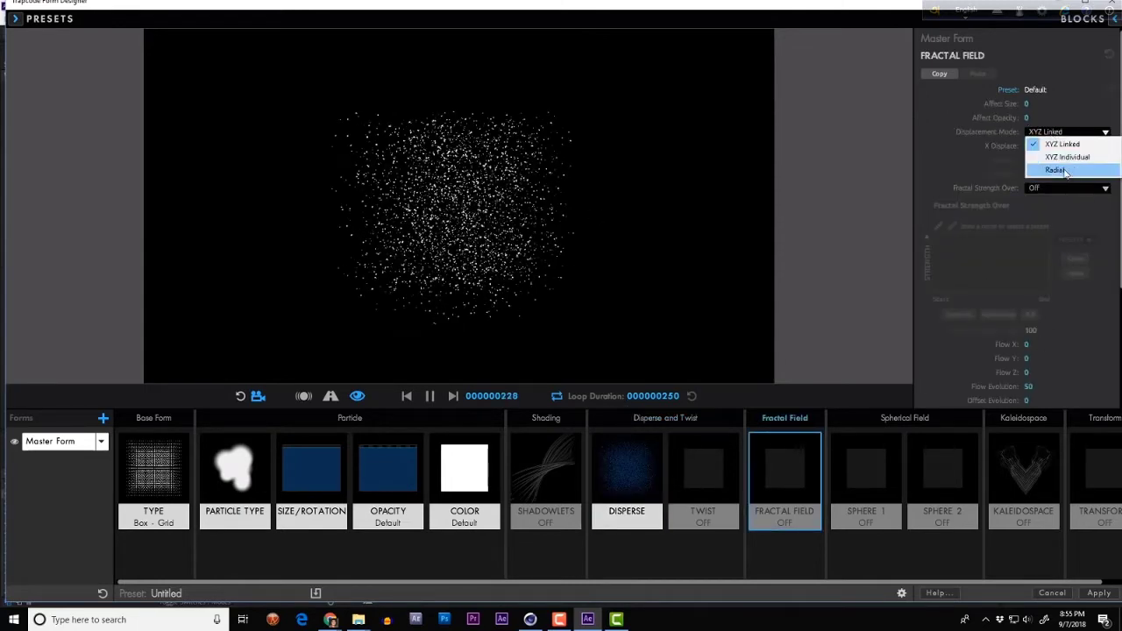
pyautogui.click(1056, 155)
pyautogui.moveTo(1026, 145); pyautogui.dragTo(1052, 145)
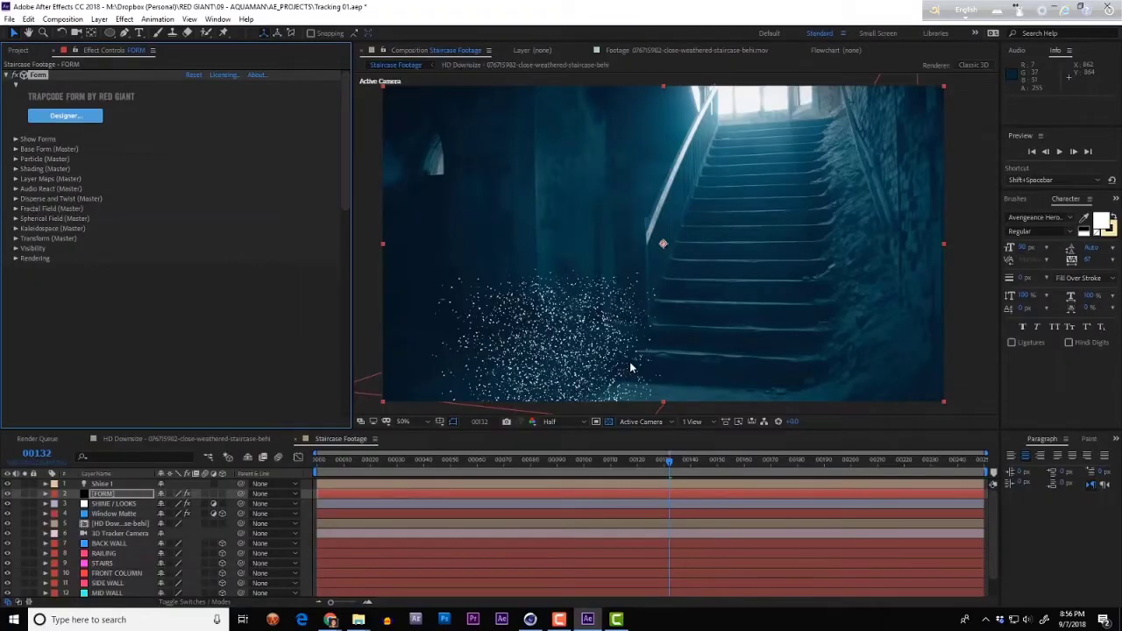
# Enlarge the base form to a size of 1310 and position it at 1302, 117, -546 to fill the staircase shot
pyautogui.click(15, 149)
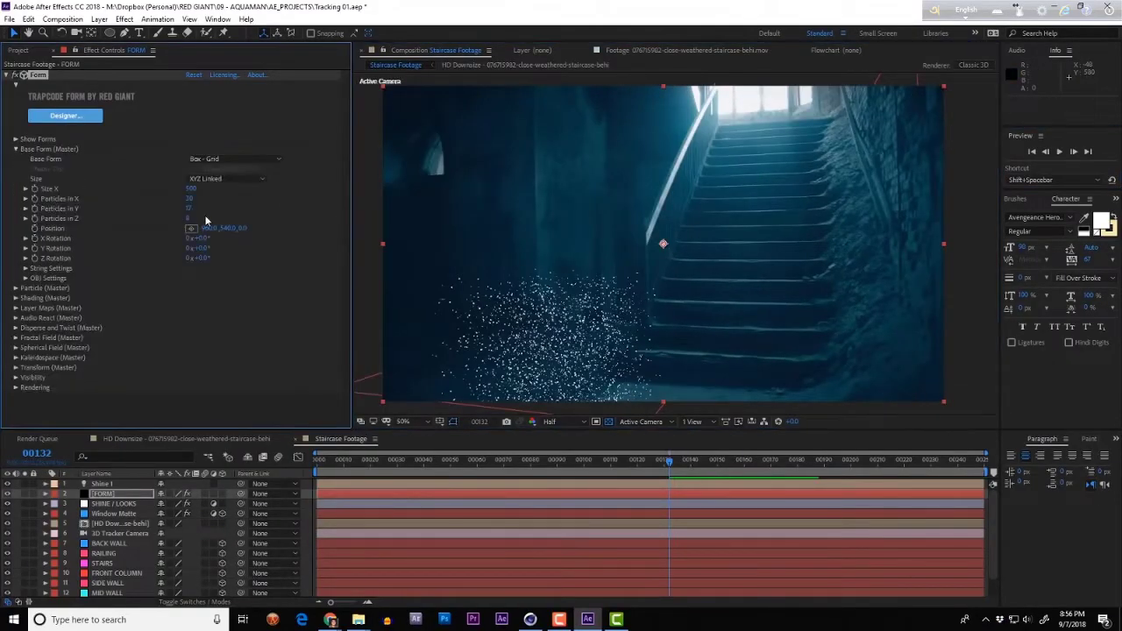
pyautogui.moveTo(231, 230); pyautogui.dragTo(164, 238)
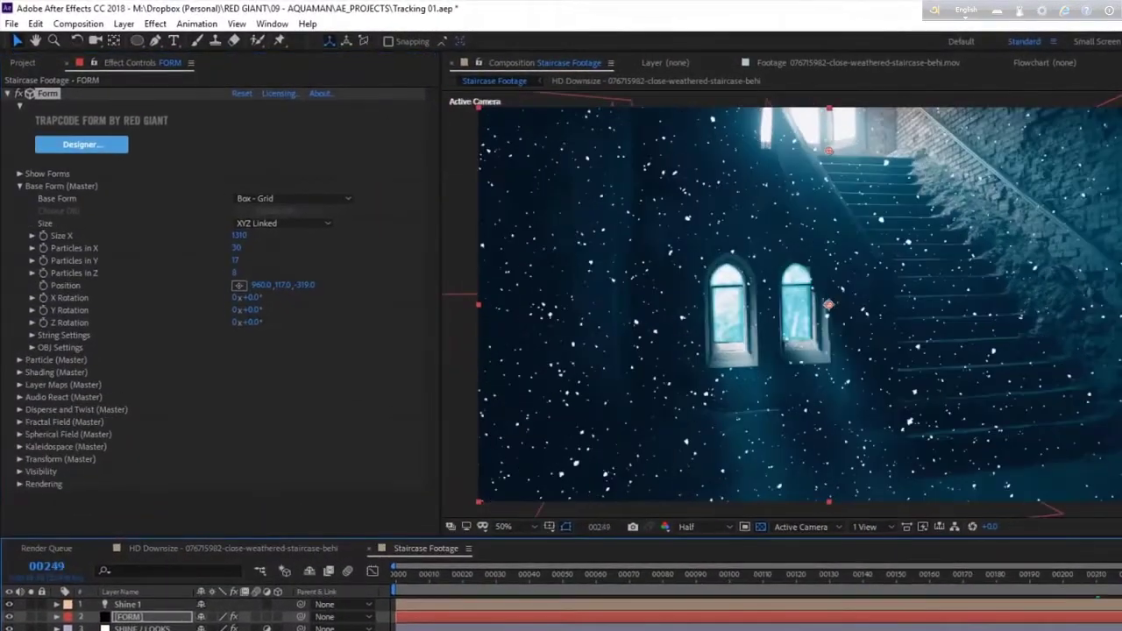
pyautogui.click(593, 577)
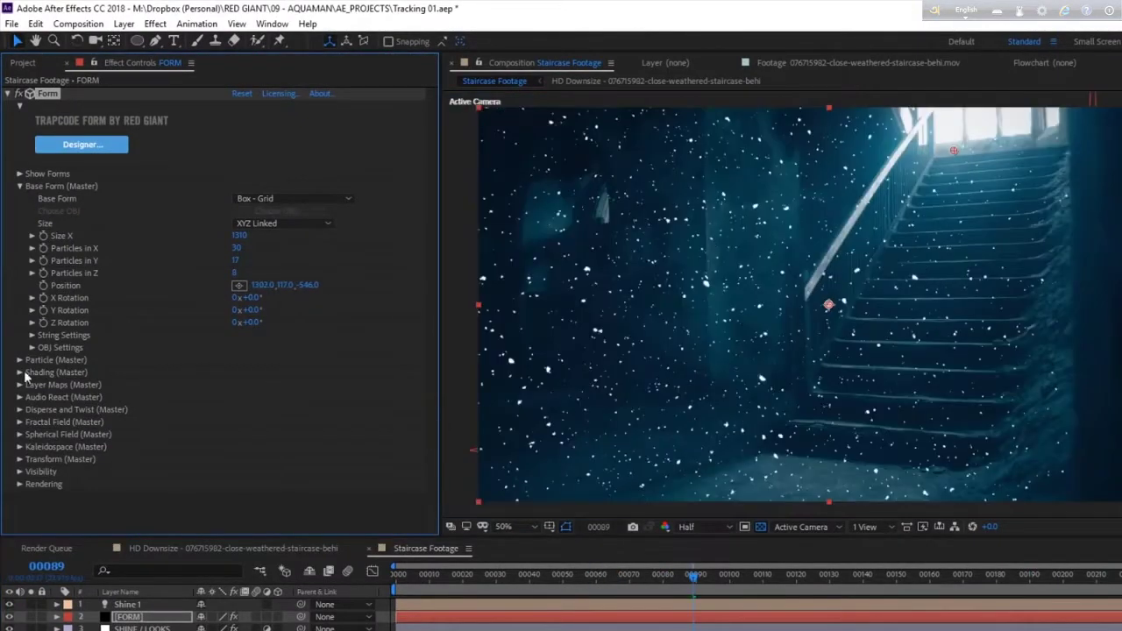
# Set Form's particle counts to 21, 23 and 16 in X, Y and Z, particle size 1, opacity 6 and opacity random 68%
pyautogui.click(20, 360)
pyautogui.scroll(-5, 67, 359)
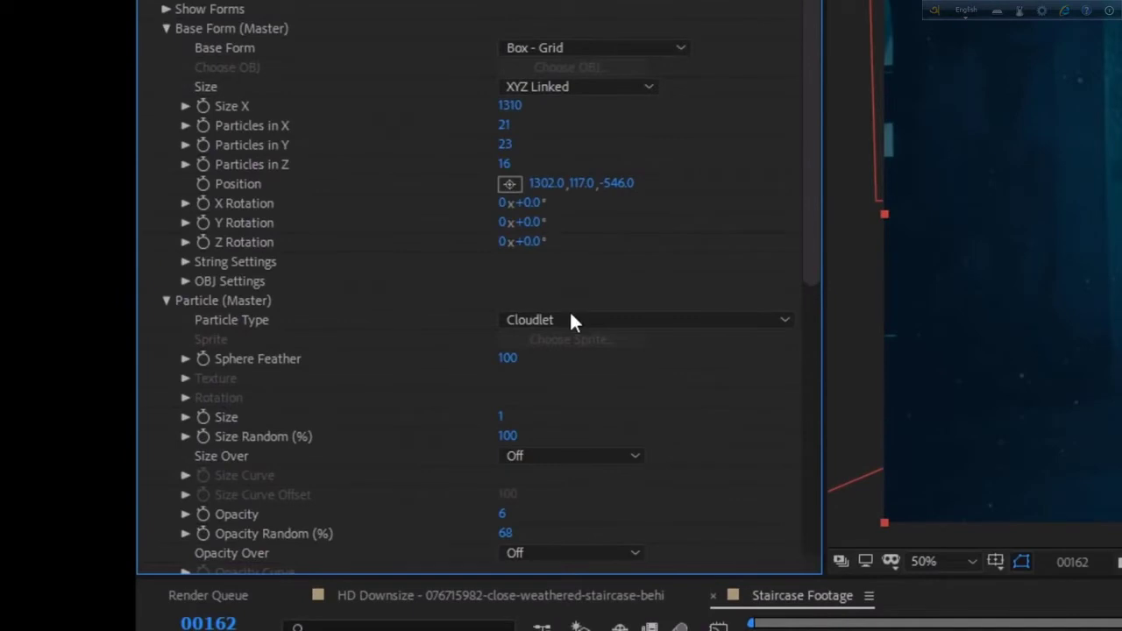
# Preview the dust particles' motion from frame 12 and raise the Fractal Field's flow evolution
pyautogui.scroll(-10, 171, 352)
pyautogui.click(166, 366)
pyautogui.scroll(-6, 405, 259)
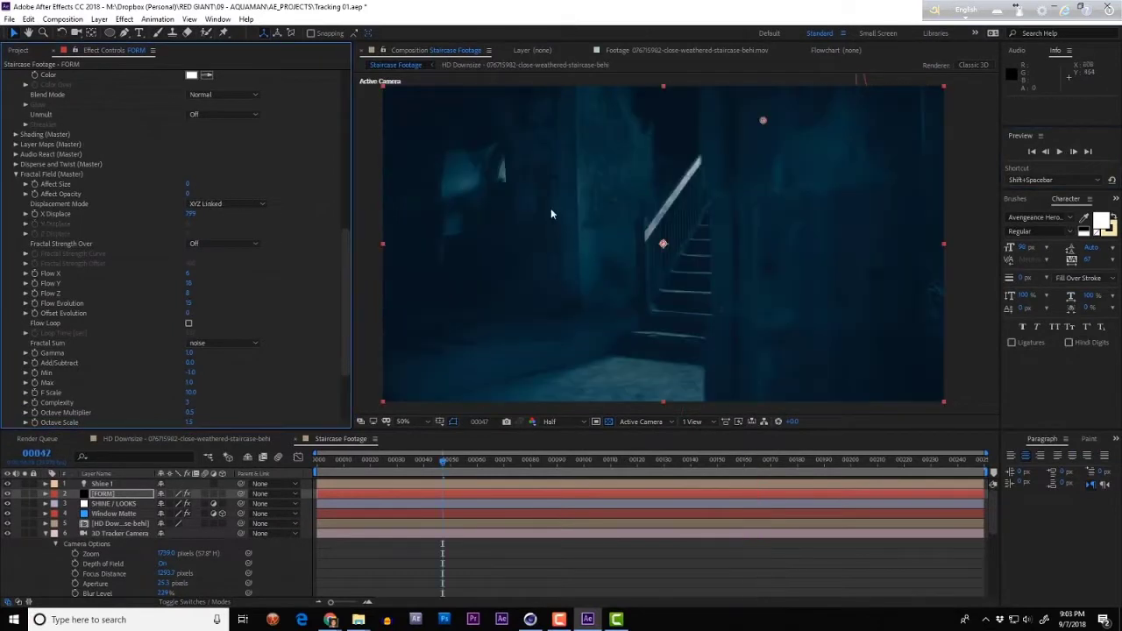
pyautogui.click(349, 461)
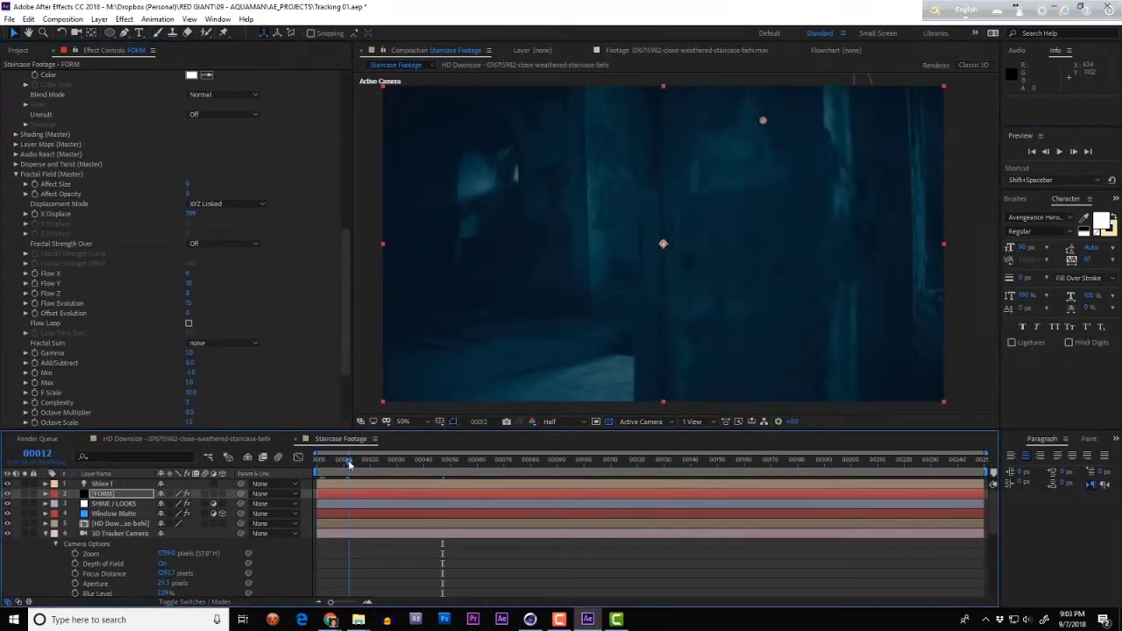
pyautogui.press('space')
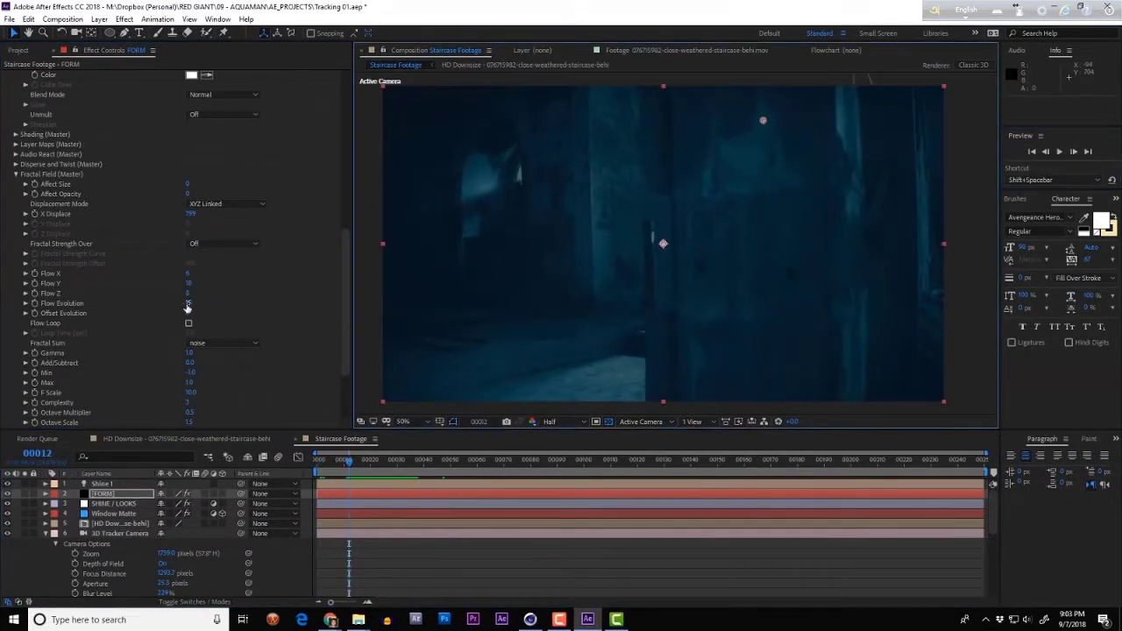
pyautogui.moveTo(185, 303); pyautogui.dragTo(195, 303)
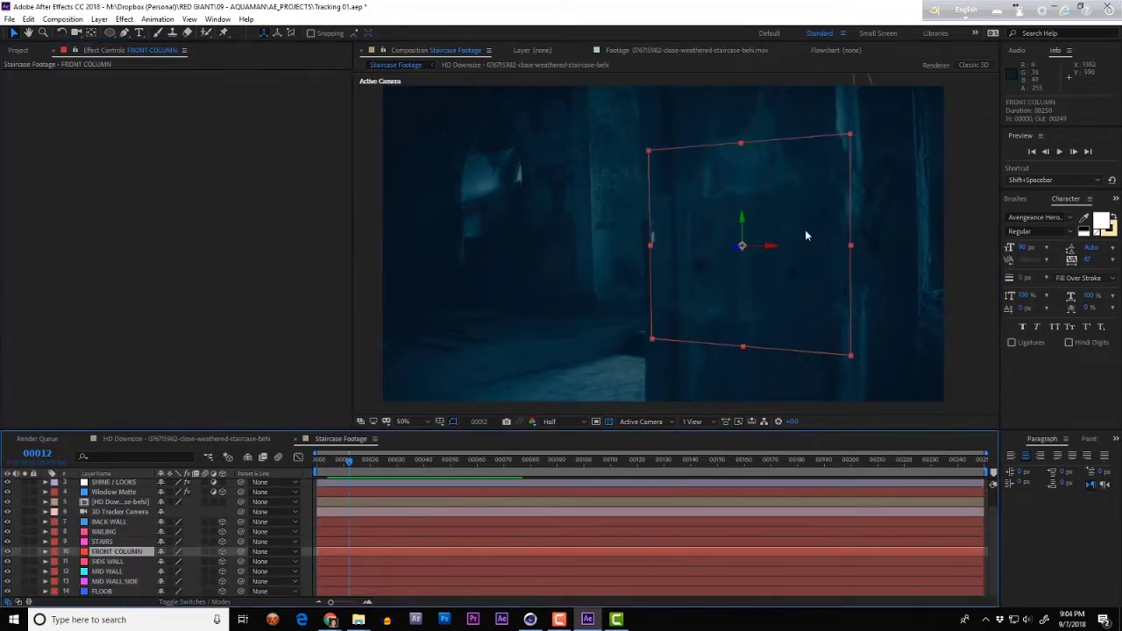
# Place the FRONT COLUMN solid above FORM, stretch it over the column and use it as FORM's inverted alpha matte
pyautogui.moveTo(268, 479); pyautogui.dragTo(136, 489)
pyautogui.moveTo(851, 355); pyautogui.dragTo(857, 440)
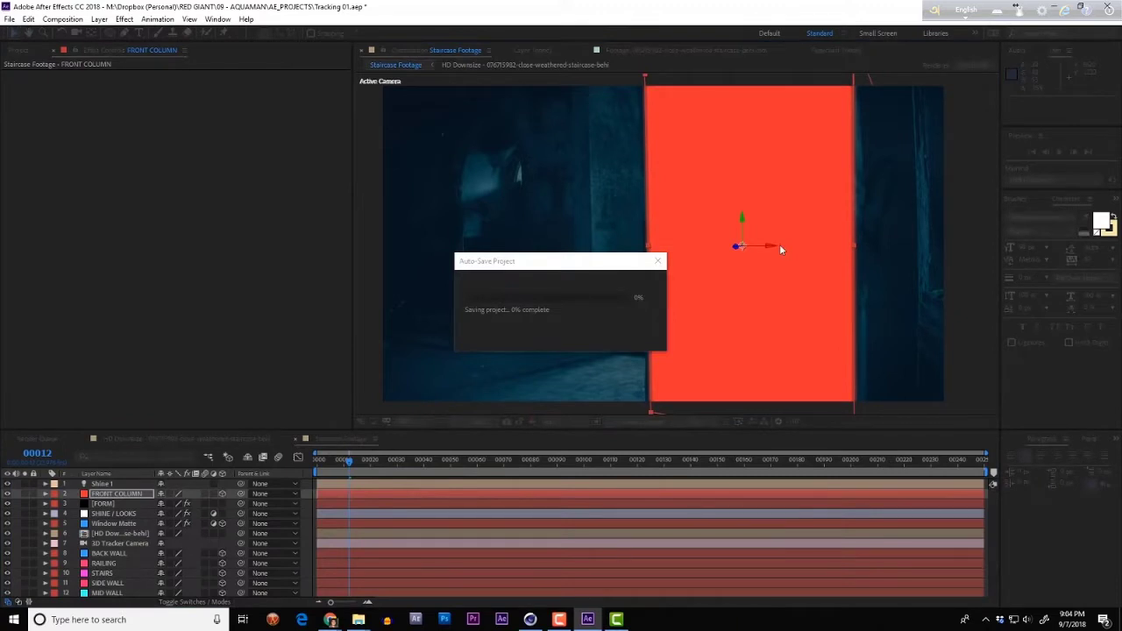
pyautogui.press('space')
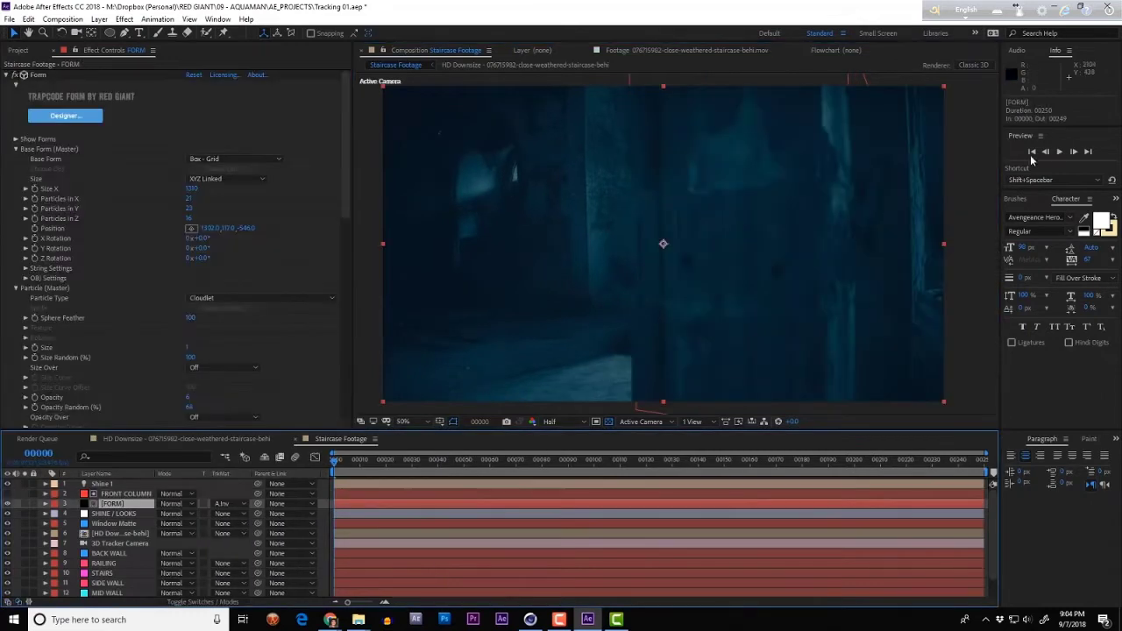
pyautogui.press('space')
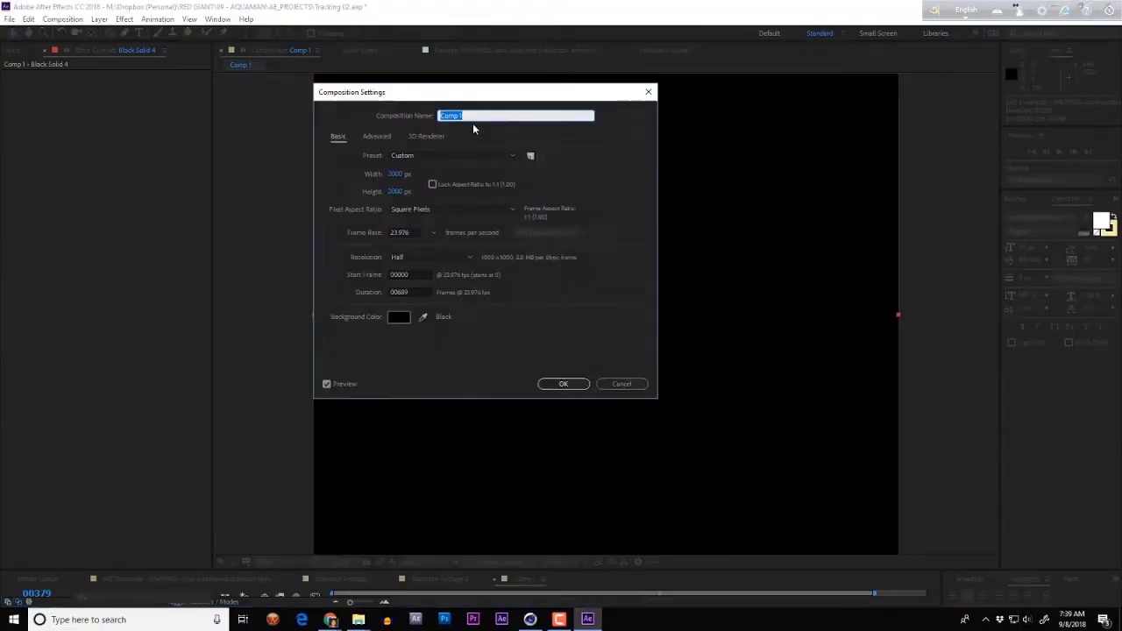
# Rename the 2000 x 2000 px composition as Caustics
pyautogui.moveTo(502, 101); pyautogui.dragTo(589, 172)
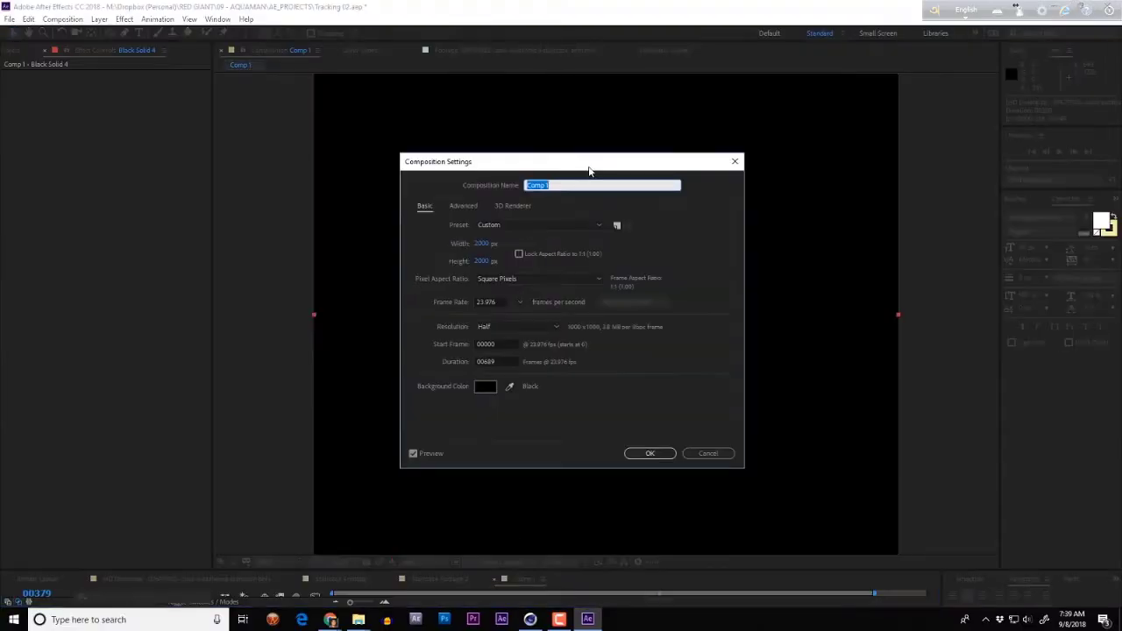
pyautogui.write('stics')
pyautogui.press('Return')
# Add a comp-sized black solid to the Caustics composition and apply Fractal Noise to it
pyautogui.hotkey('ctrl', 'y')
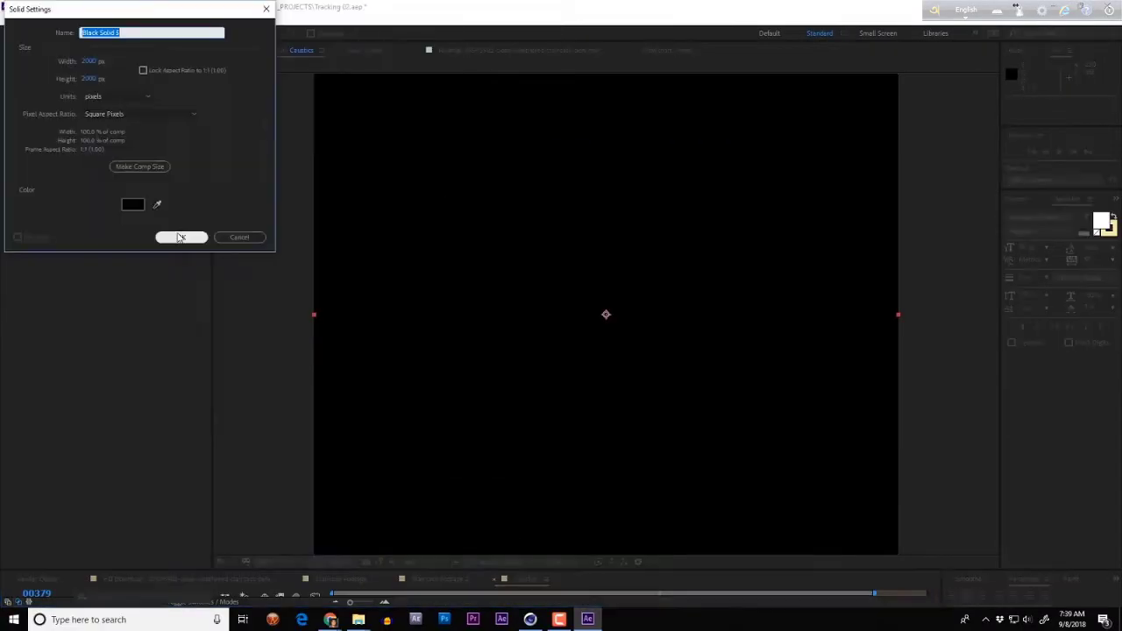
pyautogui.press('Return')
pyautogui.hotkey('ctrl', 'space')
pyautogui.write('fra')
pyautogui.click(531, 427)
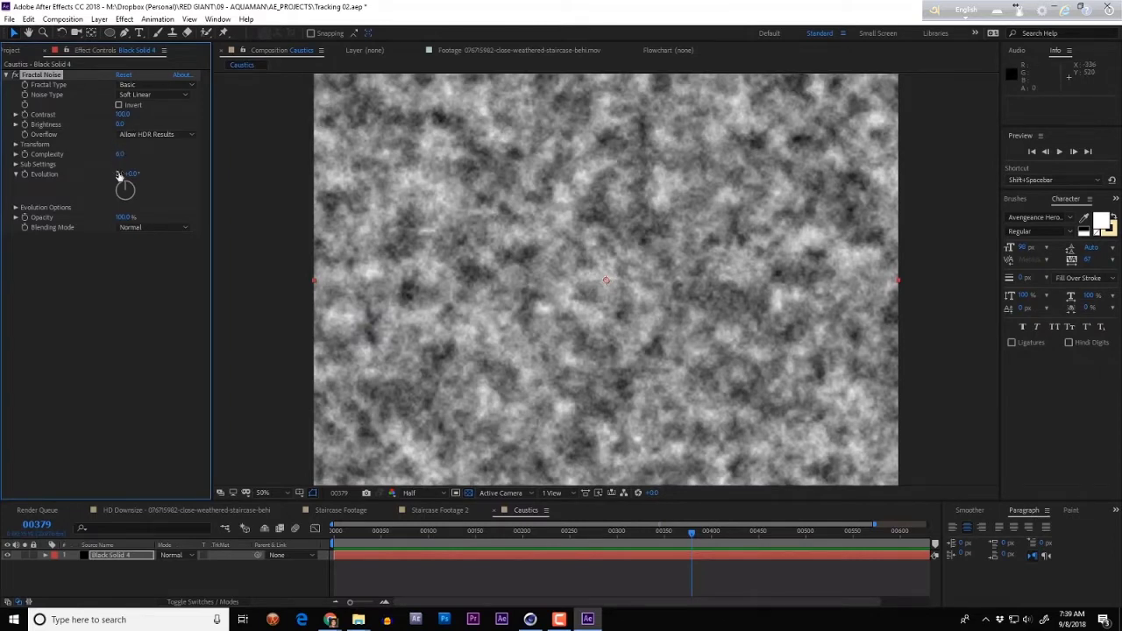
# Drive the Fractal Noise evolution with the expression time*200 and preview the animation
pyautogui.keyDown('alt'); pyautogui.click(25, 174); pyautogui.keyUp('alt')
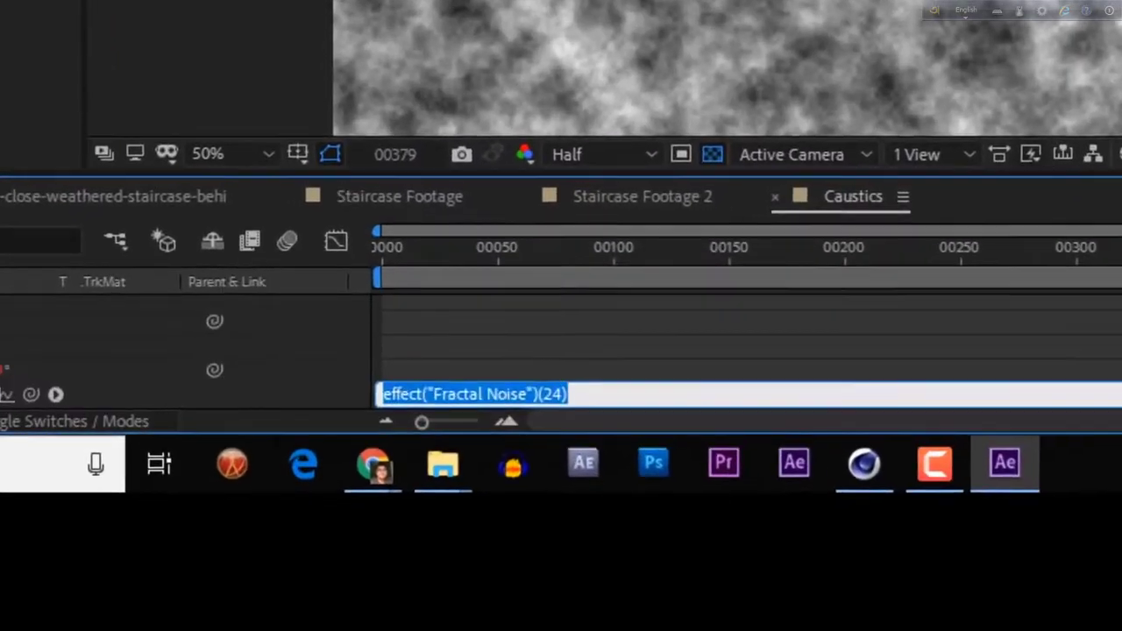
pyautogui.write('time*200')
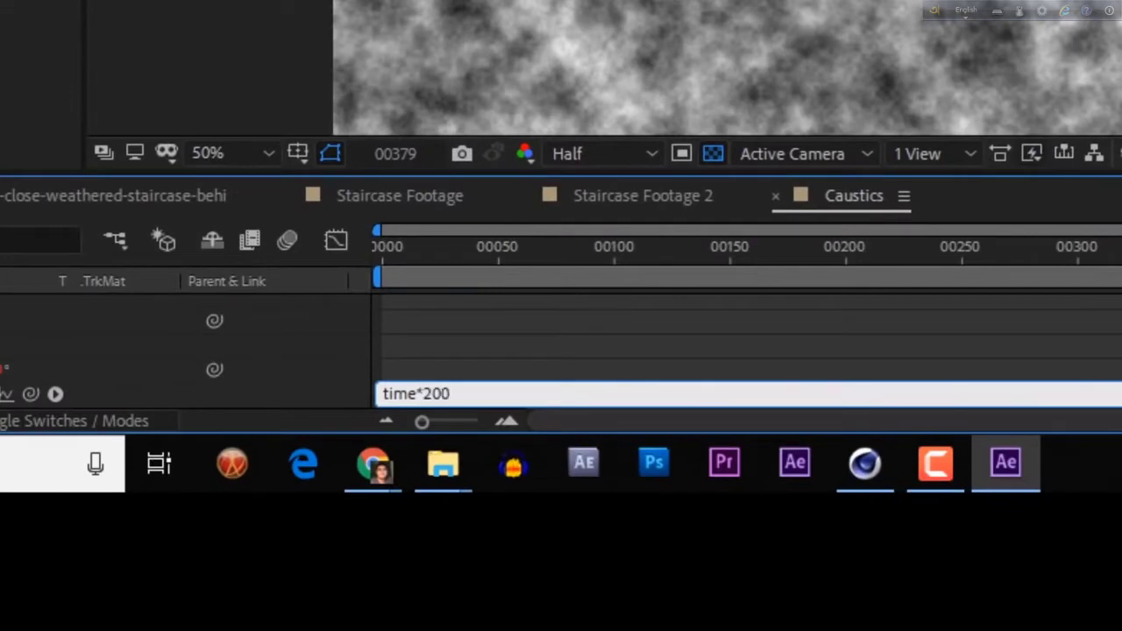
pyautogui.click(624, 359)
pyautogui.press('space')
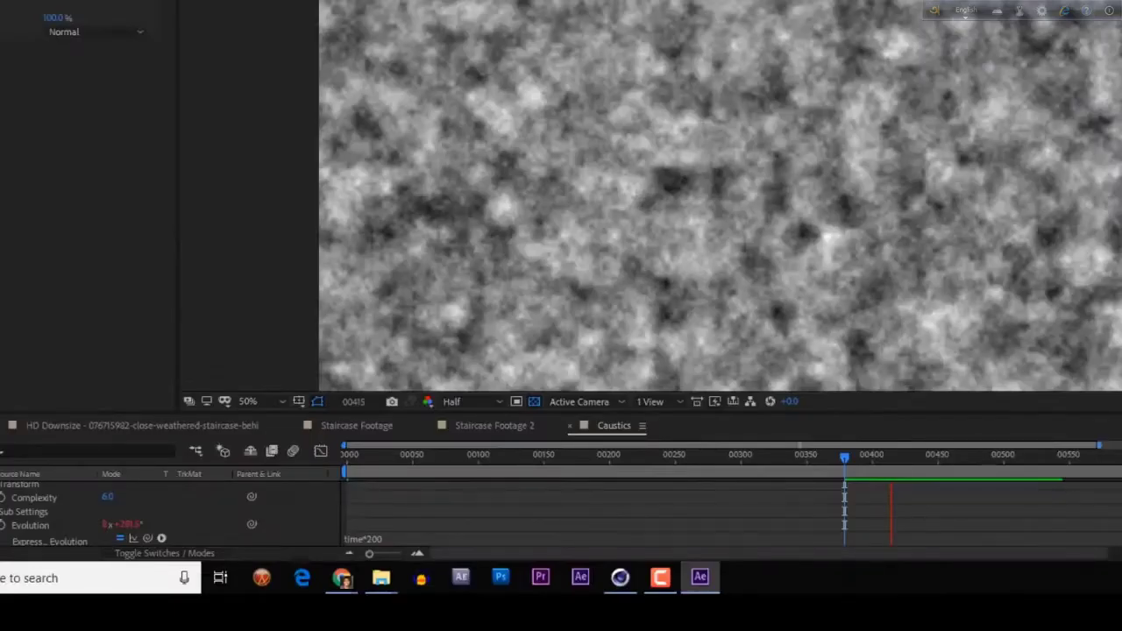
pyautogui.press('space')
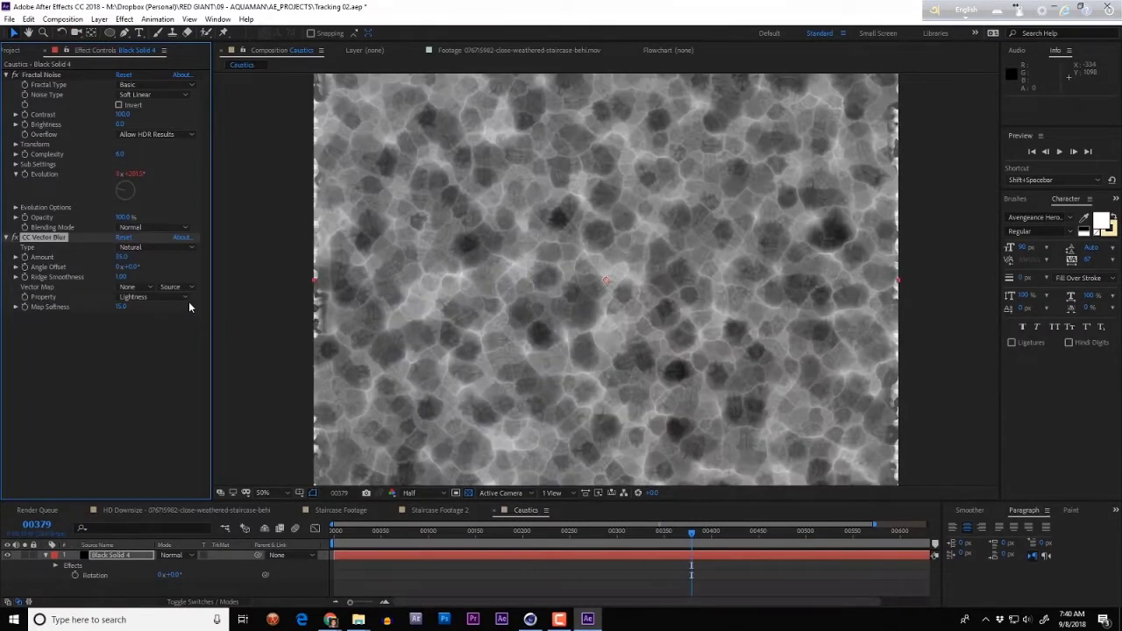
# Set CC Vector Blur on the noise solid to ridge smoothness 6.40 and map softness 10.2, and lower the Fractal Noise complexity
pyautogui.moveTo(121, 306); pyautogui.dragTo(117, 315)
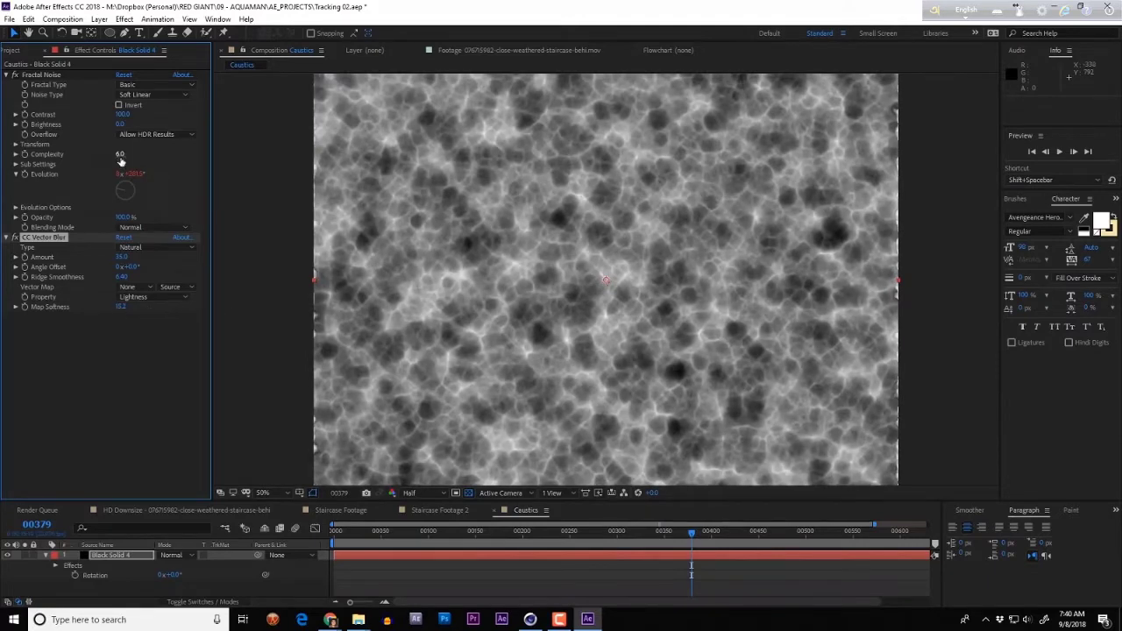
pyautogui.moveTo(118, 154); pyautogui.dragTo(123, 153)
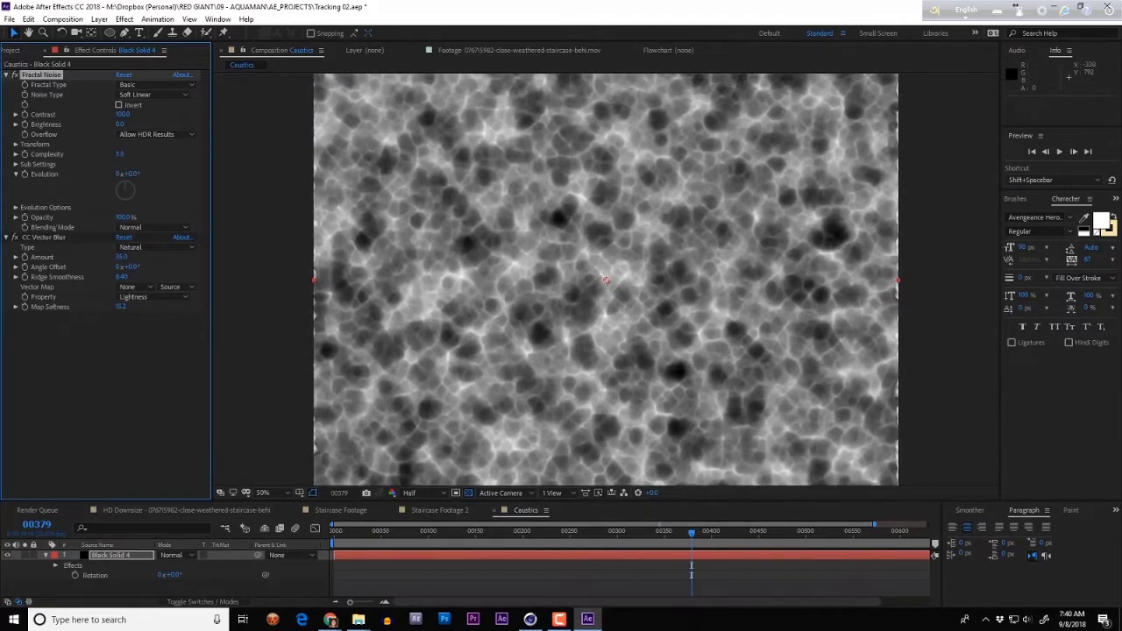
# Add an elliptical mask to the Caustics noise solid, feather and contract it for soft edges, and display the transparency grid
pyautogui.scroll(-2, 671, 363)
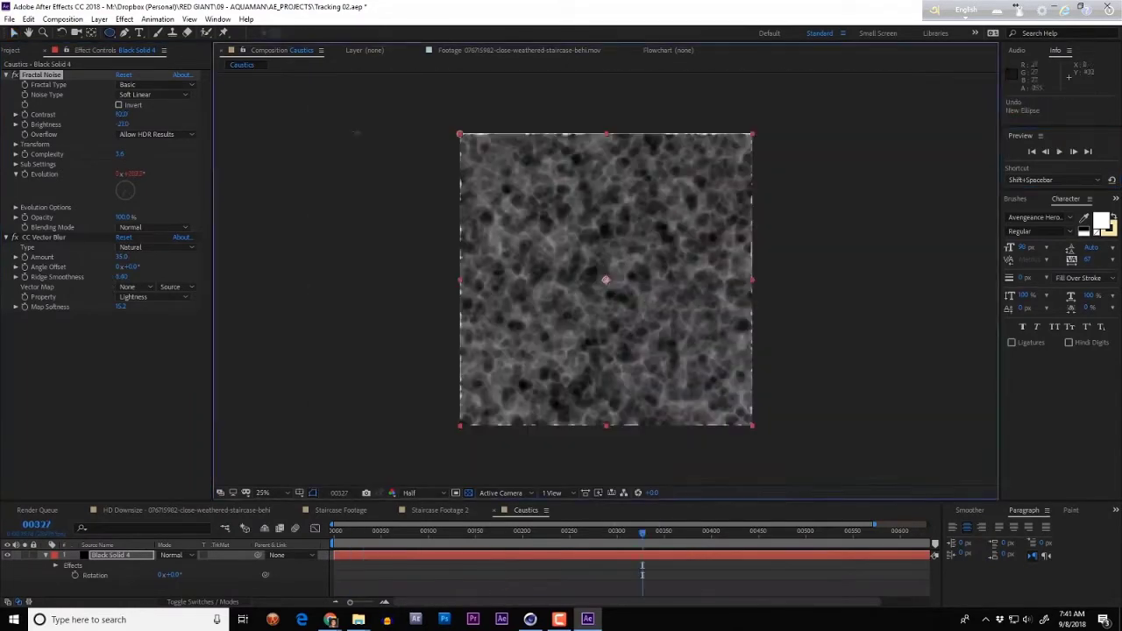
pyautogui.doubleClick(109, 32)
pyautogui.press('f')
pyautogui.moveTo(180, 575); pyautogui.dragTo(457, 587)
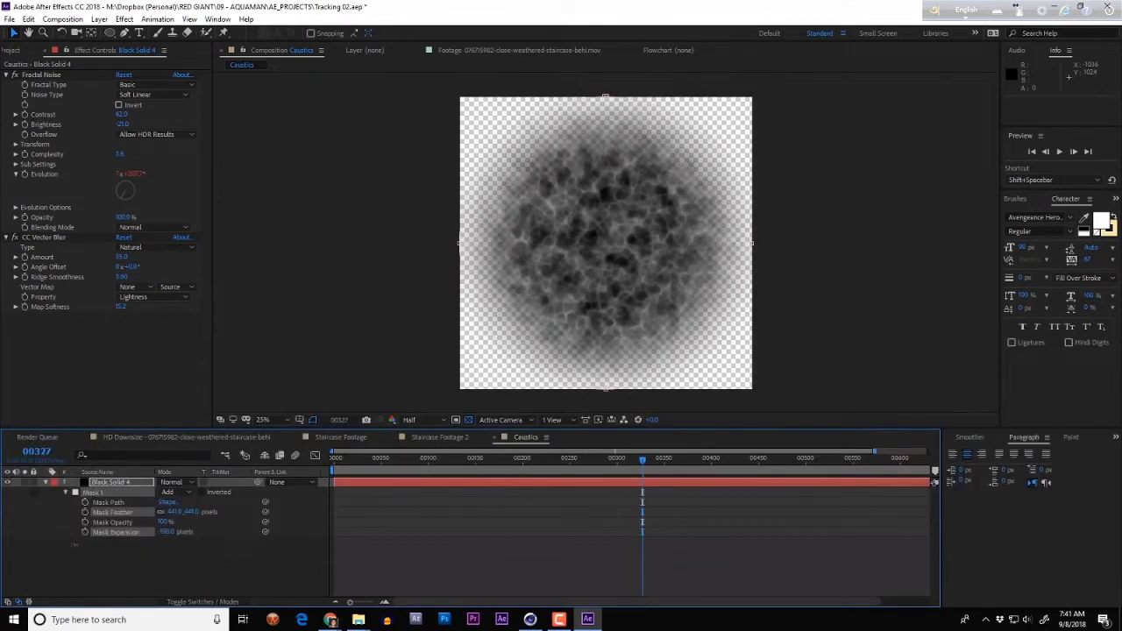
pyautogui.click(468, 421)
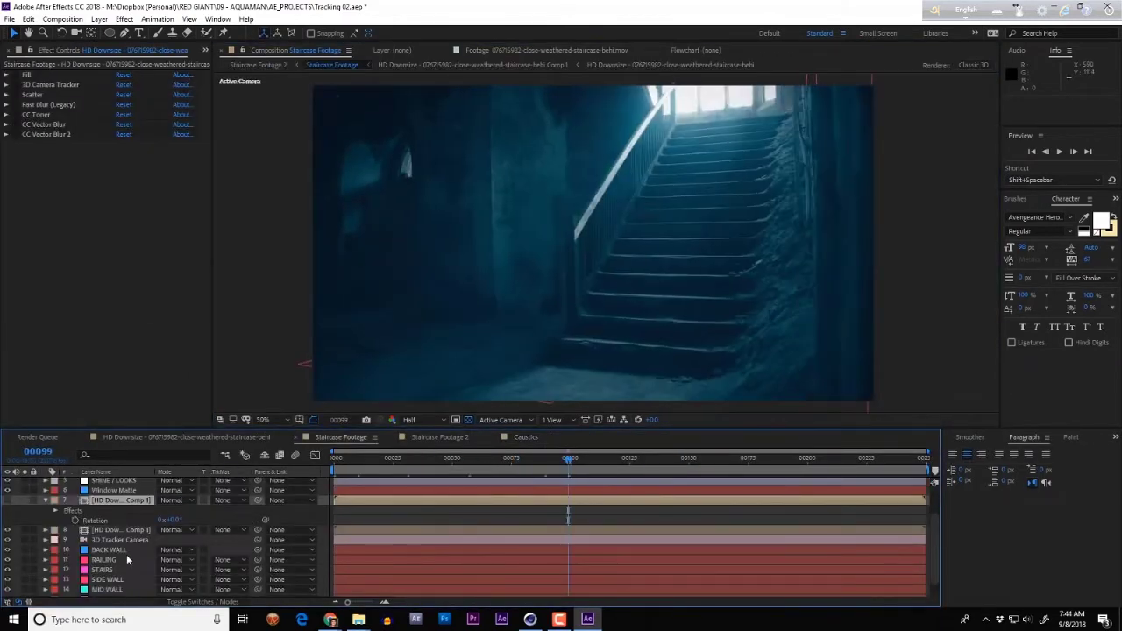
# In Staircase Footage, duplicate the floor solid and place the FLOOR 2 copy directly above the graded staircase layer
pyautogui.scroll(-1, 126, 553)
pyautogui.click(112, 533)
pyautogui.click(109, 562)
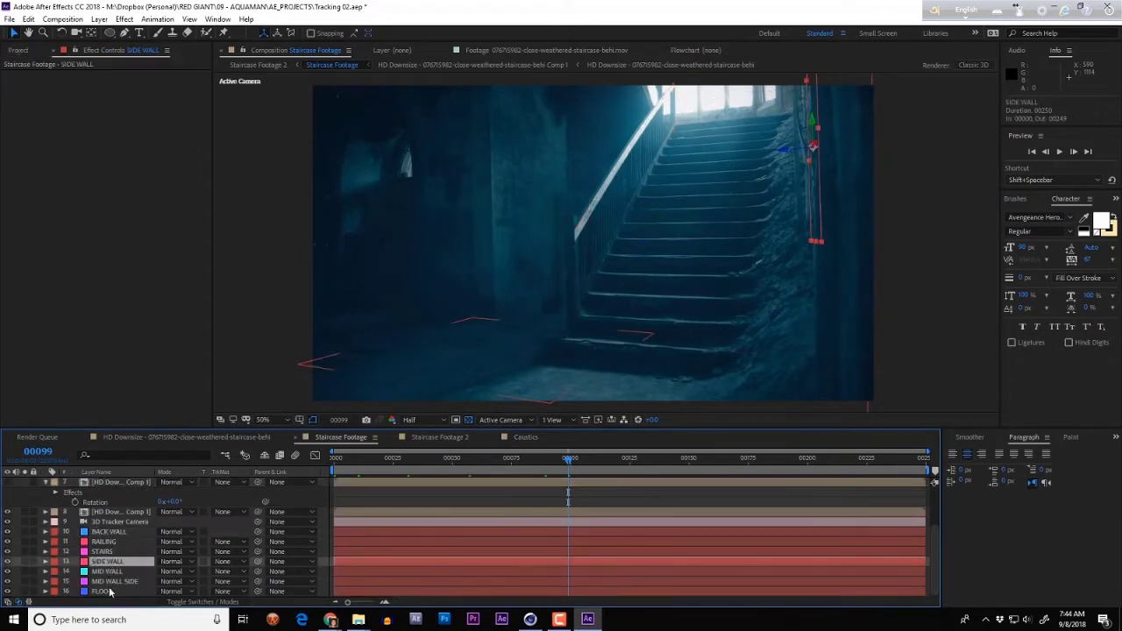
pyautogui.click(109, 591)
pyautogui.click(490, 382)
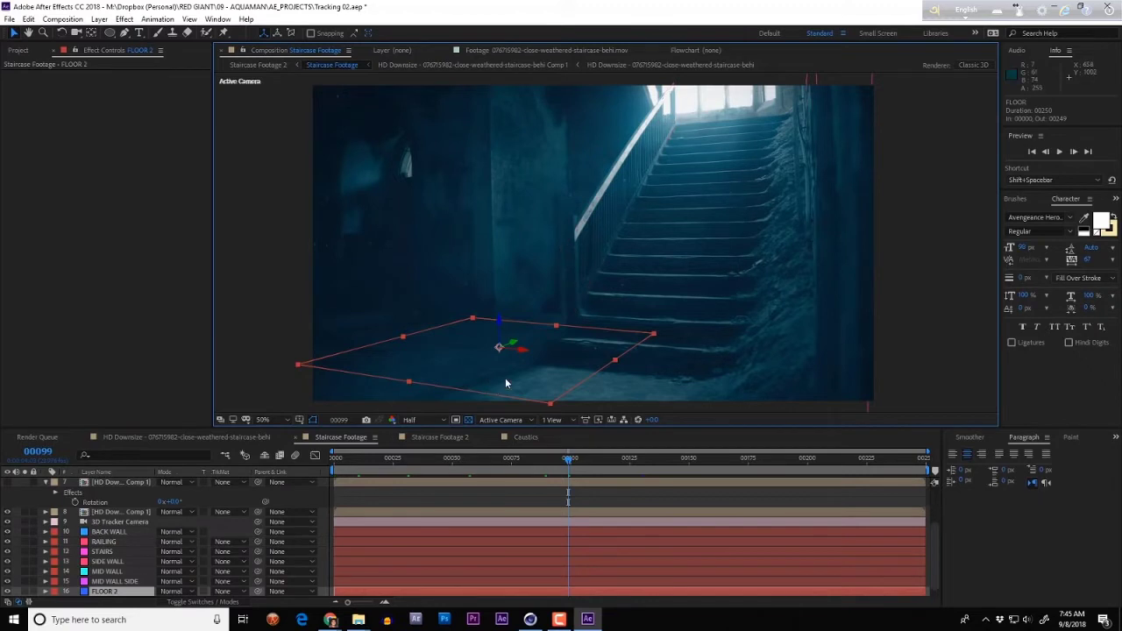
pyautogui.moveTo(140, 594); pyautogui.dragTo(128, 513)
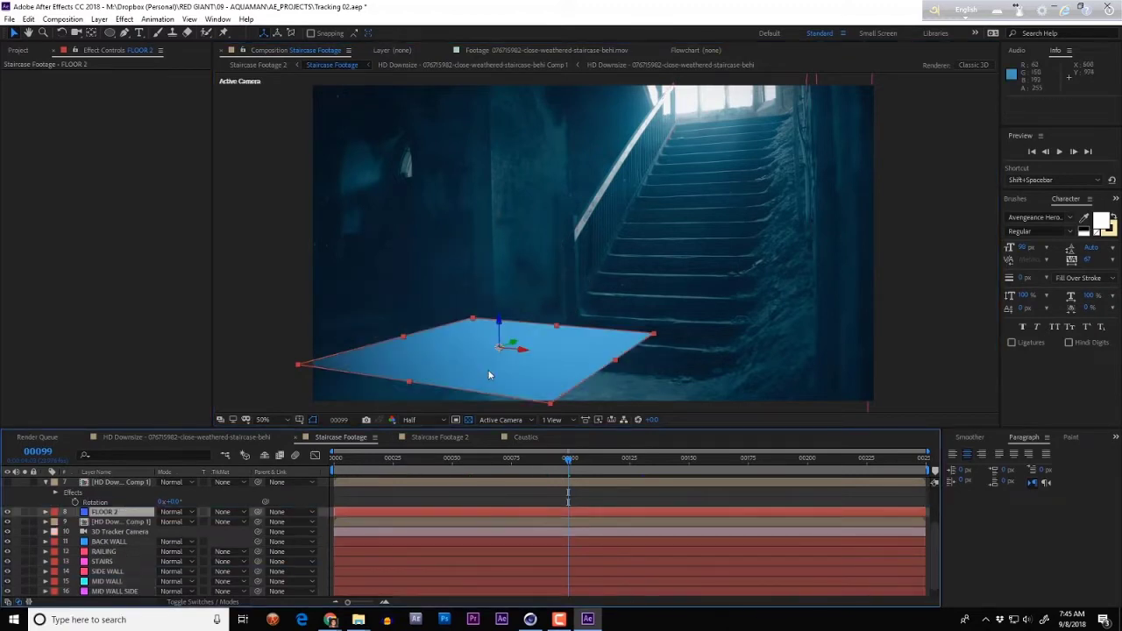
# Replace the FLOOR 2 layer's source with the Caustics composition and set its blending mode to Add
pyautogui.click(21, 51)
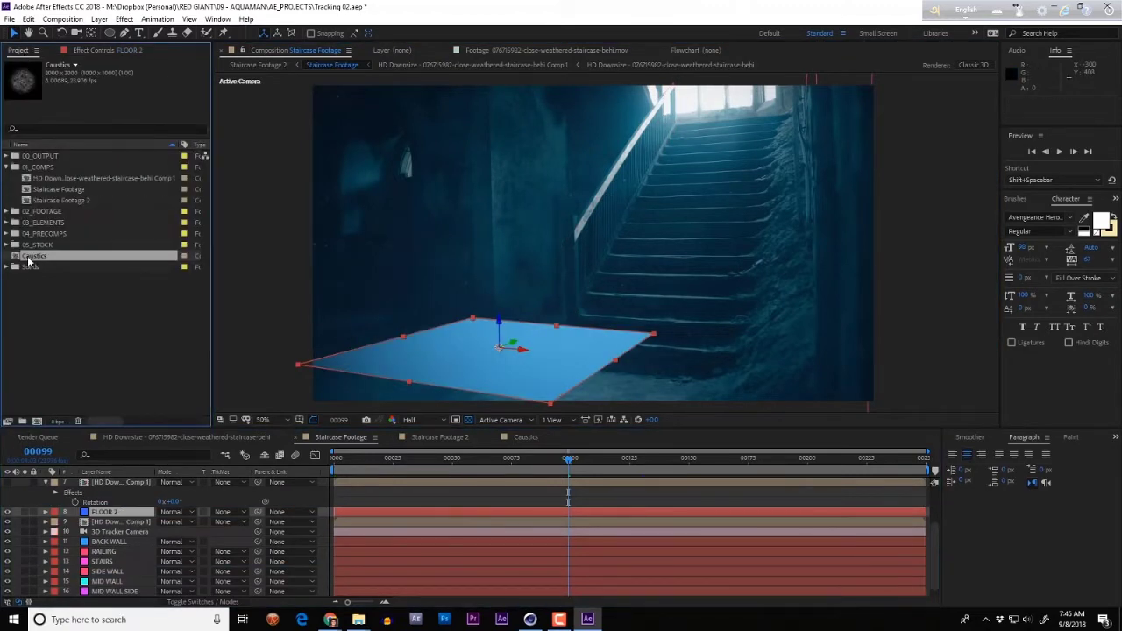
pyautogui.moveTo(447, 375); pyautogui.dragTo(455, 379)
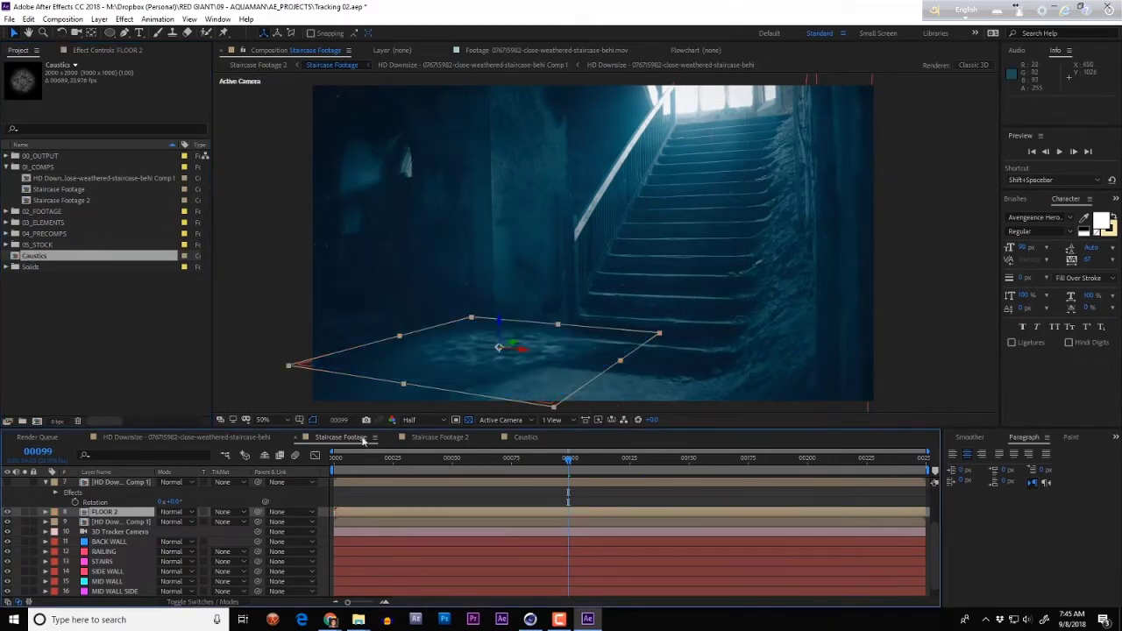
pyautogui.click(190, 512)
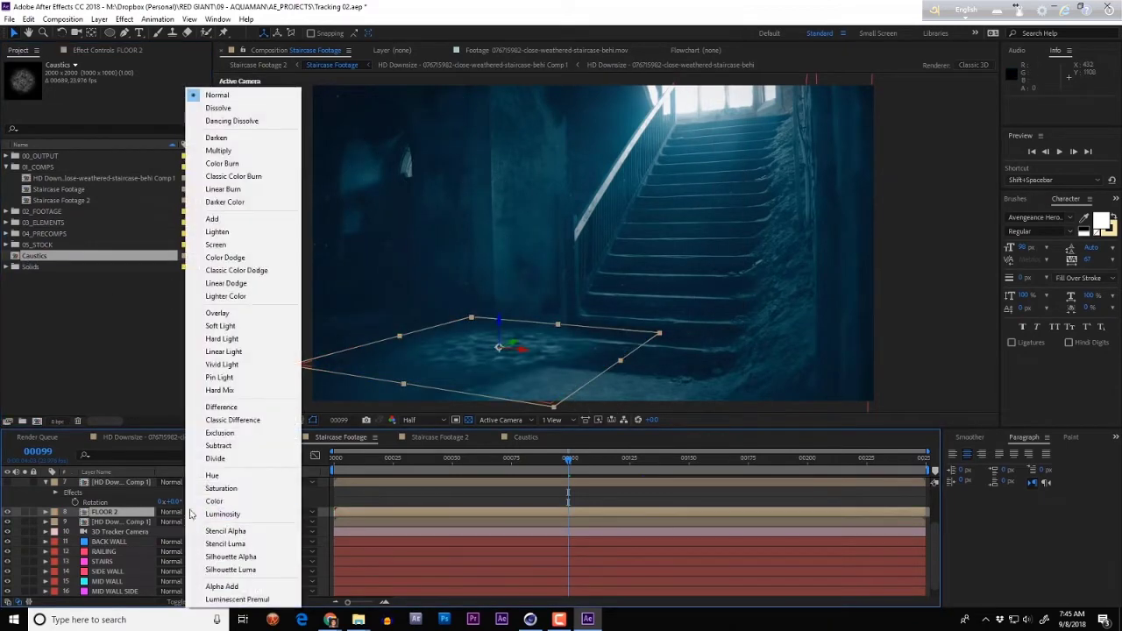
pyautogui.click(242, 225)
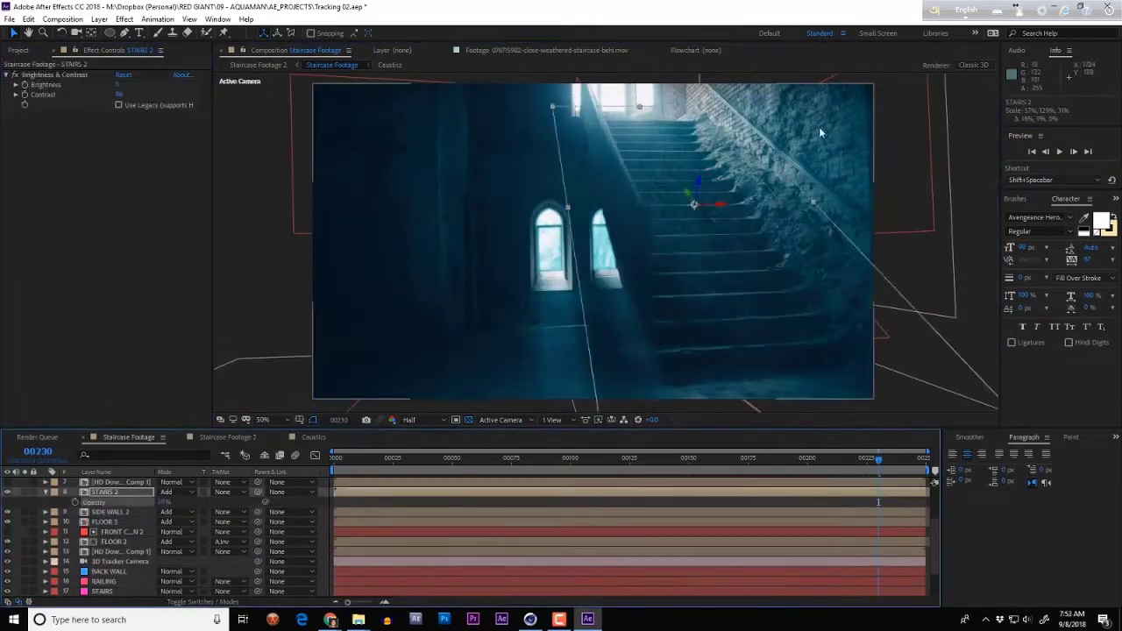
# Give the caustics layers a teal label colour and preview the Staircase Footage composition
pyautogui.click(54, 506)
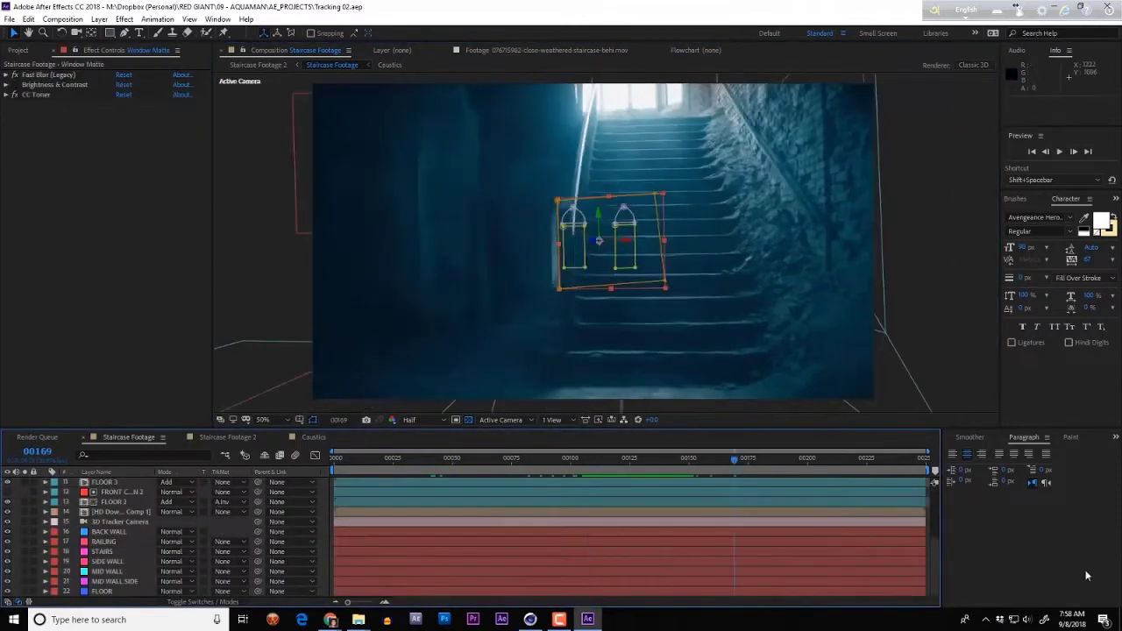
pyautogui.press('space')
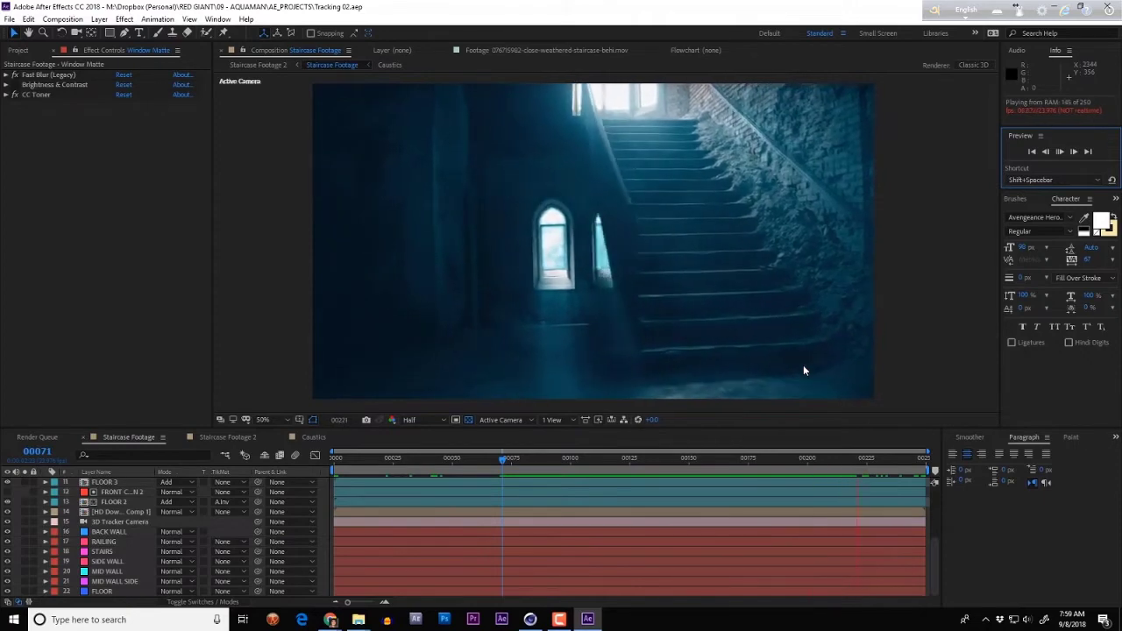
# Add an adjustment layer directly above the staircase footage, solo both layers, and apply the Universe Heatwave effect to it
pyautogui.hotkey('ctrl', 'alt', 'y')
pyautogui.click(25, 516)
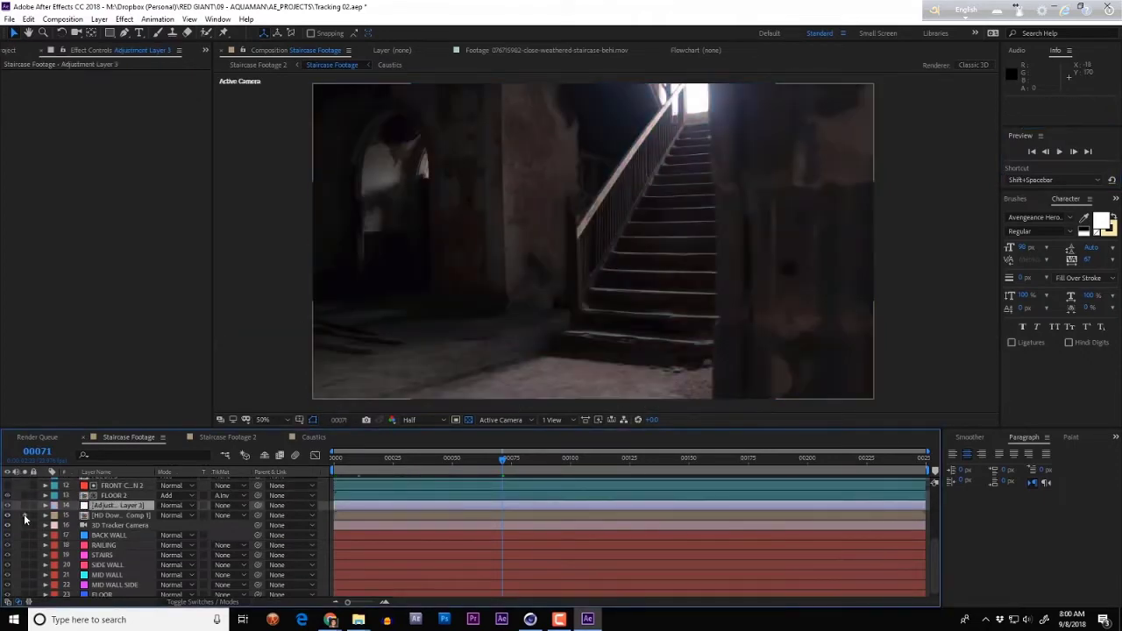
pyautogui.click(124, 18)
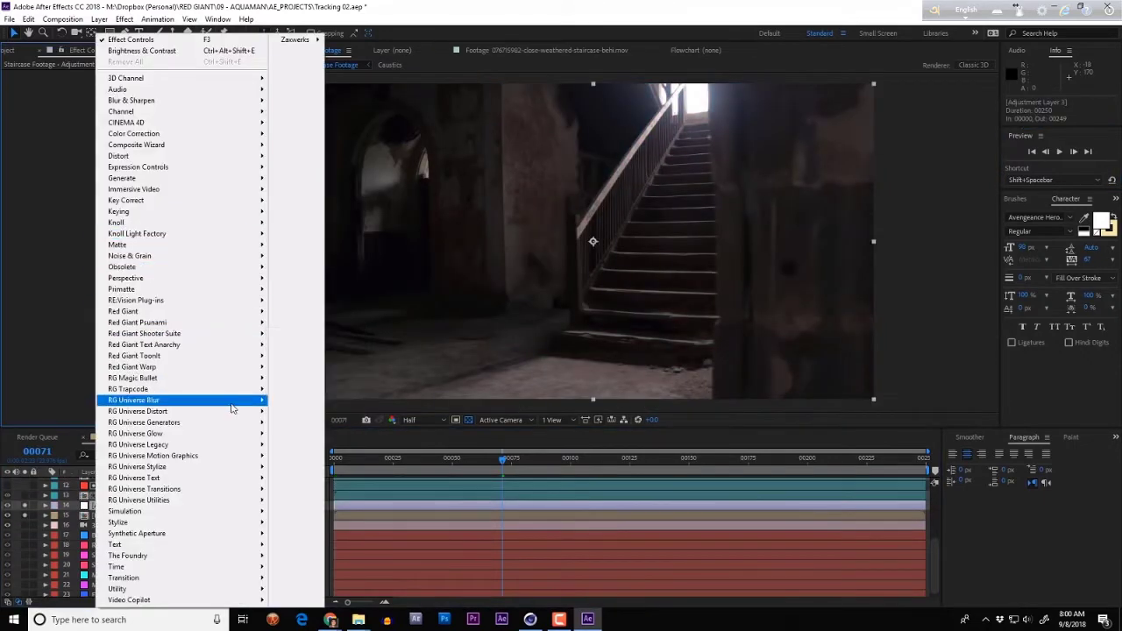
pyautogui.moveTo(176, 412)
pyautogui.click(341, 428)
# Preview the Heatwave ripple, lower its flow speed to about 18, and open the heat blur settings
pyautogui.press('space')
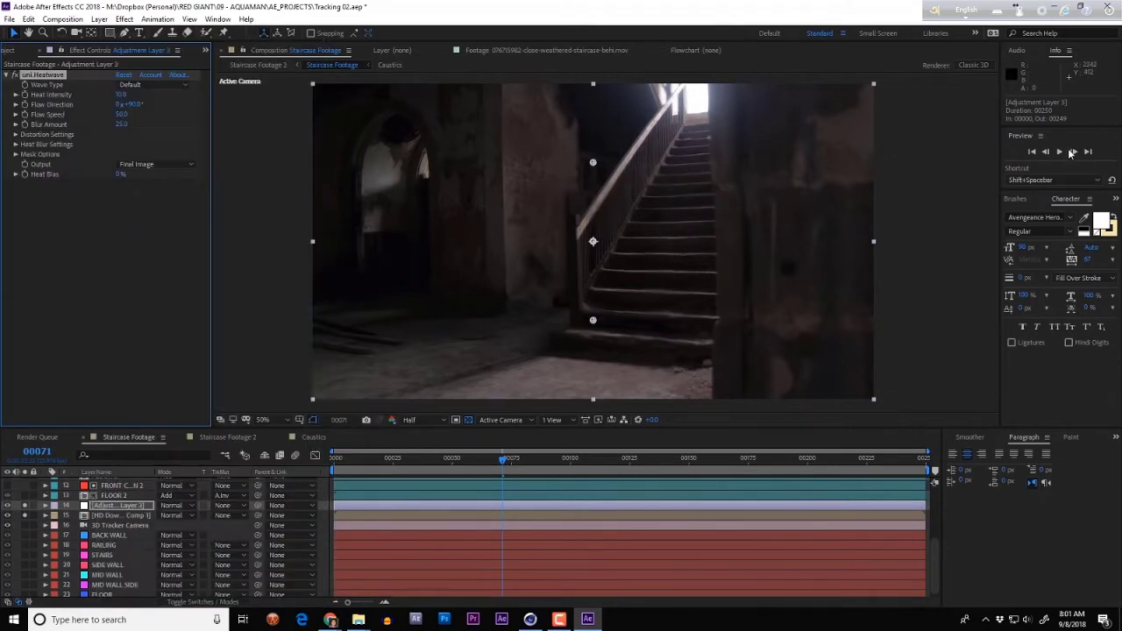
pyautogui.press('space')
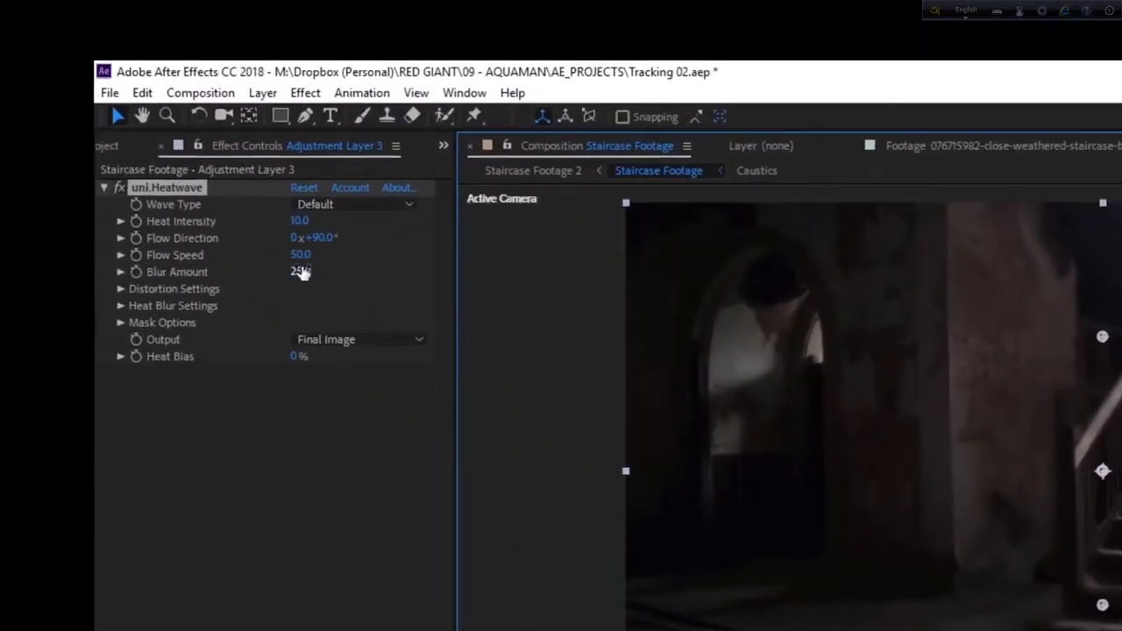
pyautogui.moveTo(301, 254); pyautogui.dragTo(302, 289)
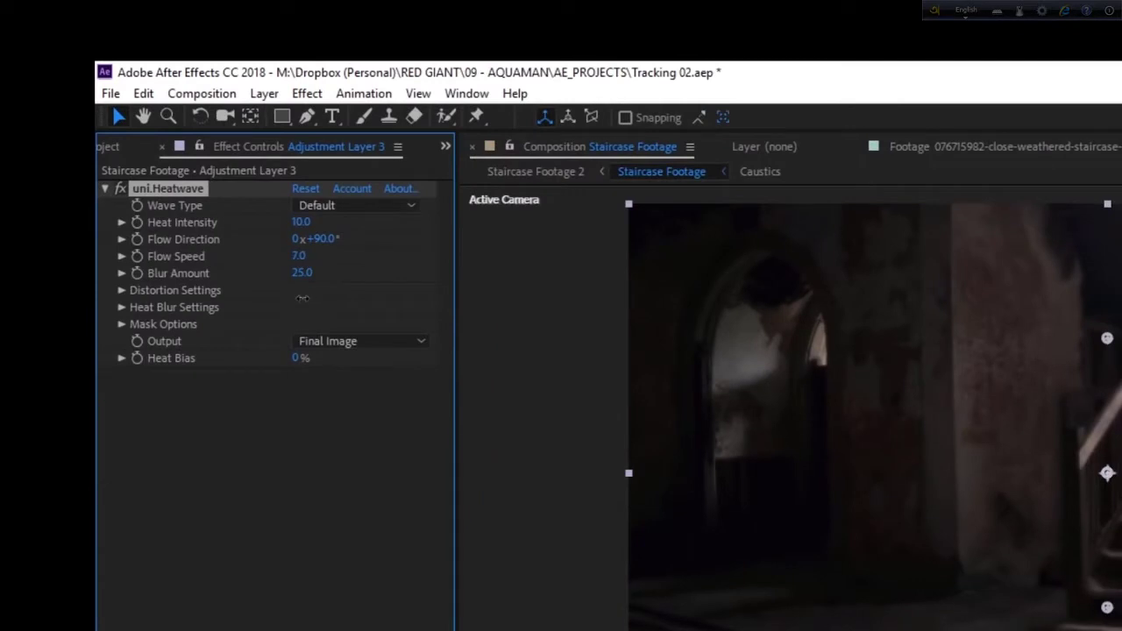
pyautogui.press('space')
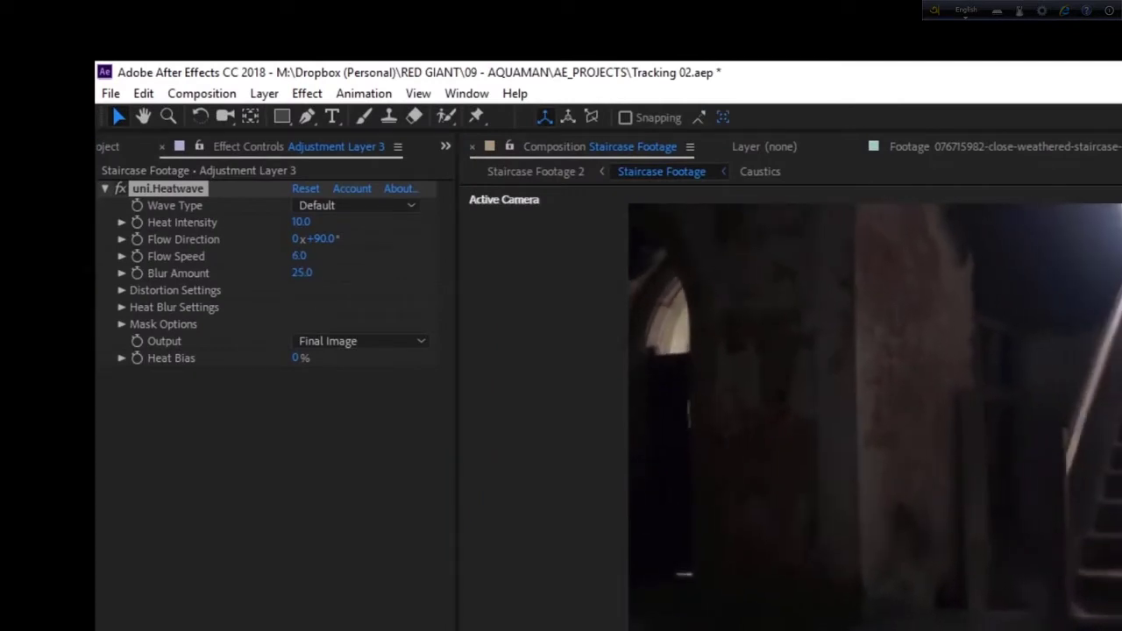
pyautogui.moveTo(301, 255)
pyautogui.mouseDown()
pyautogui.moveTo(313, 257)
pyautogui.moveTo(299, 255)
pyautogui.mouseUp()
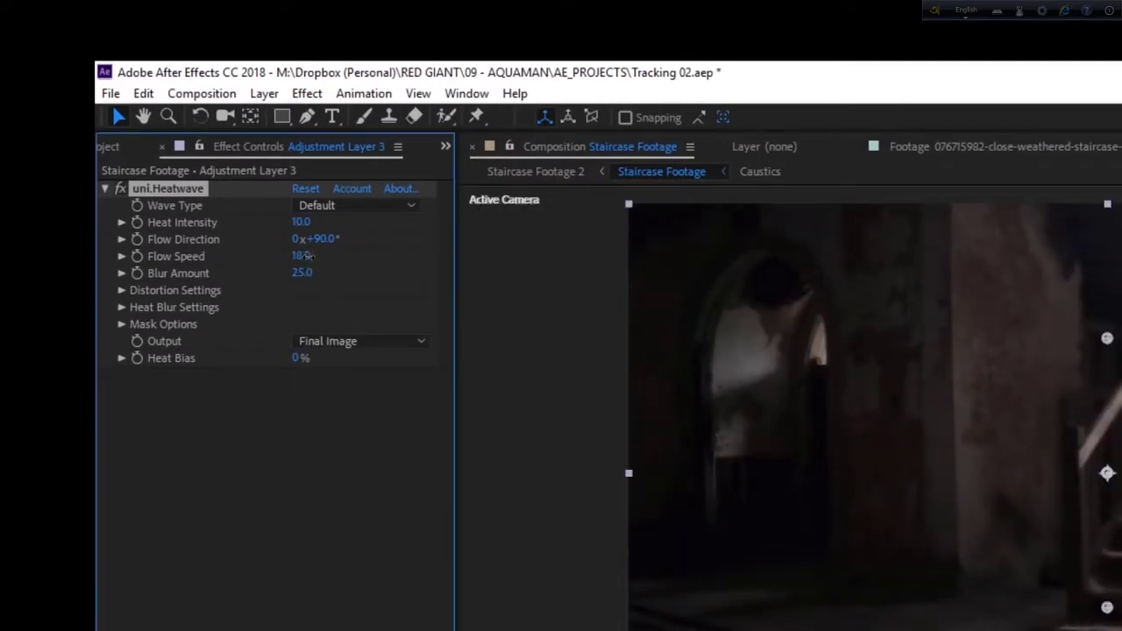
pyautogui.click(121, 308)
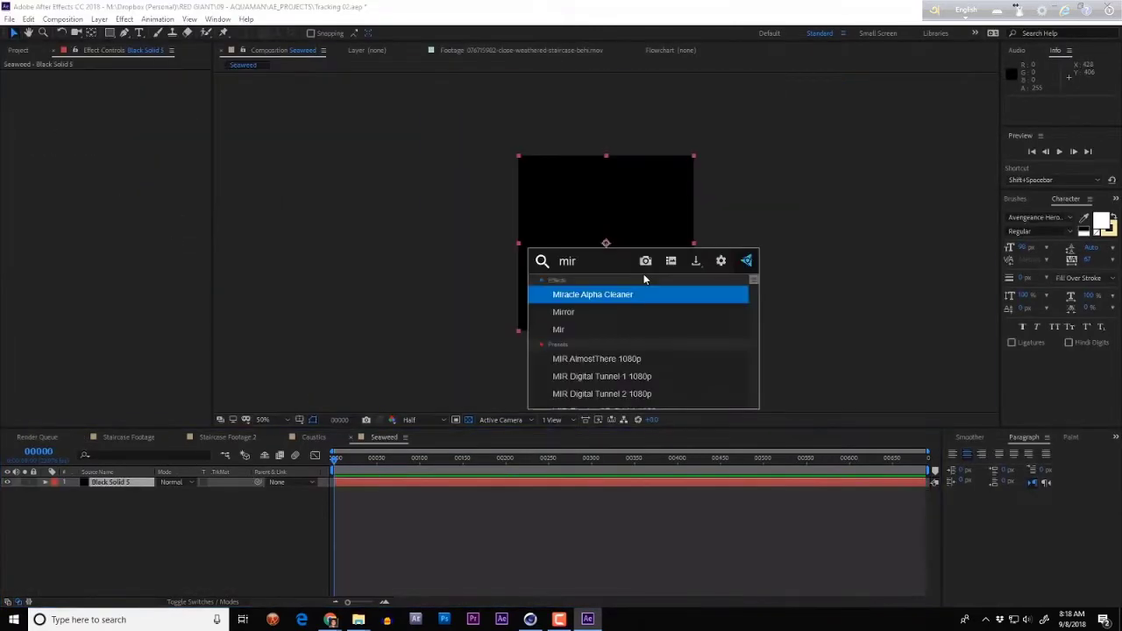
# Search the effects for Mir to use on the black solid in the Seaweed composition
pyautogui.rightClick(619, 256)
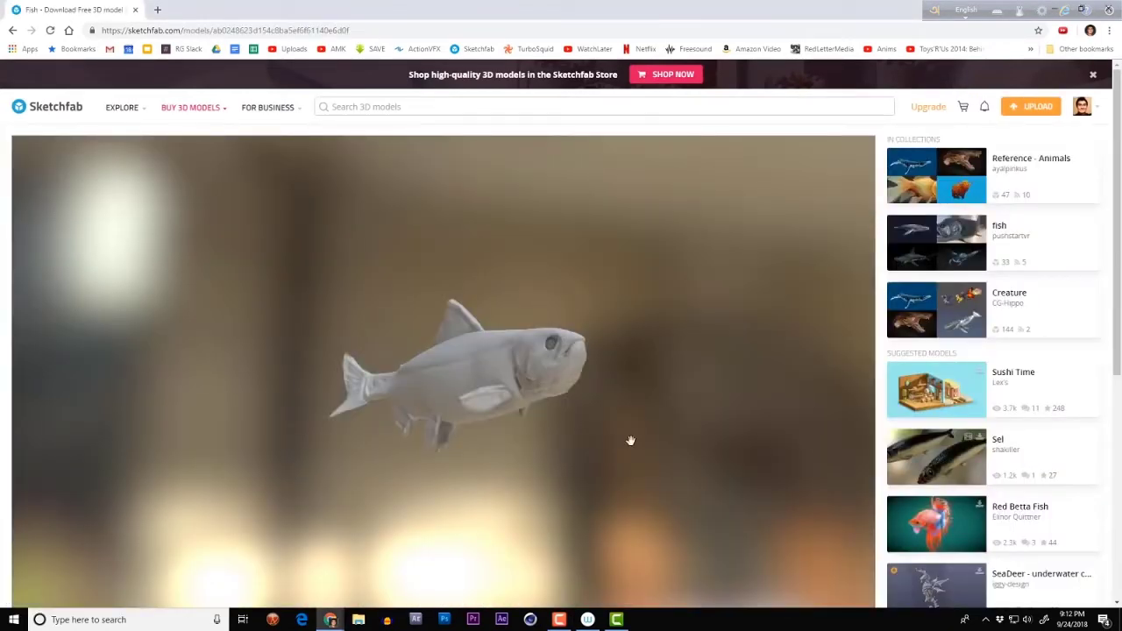
# View the Sketchfab fish model, switch to Cinema 4D, play the fish animation and export it as an OBJ animation sequence
pyautogui.scroll(-2, 630, 440)
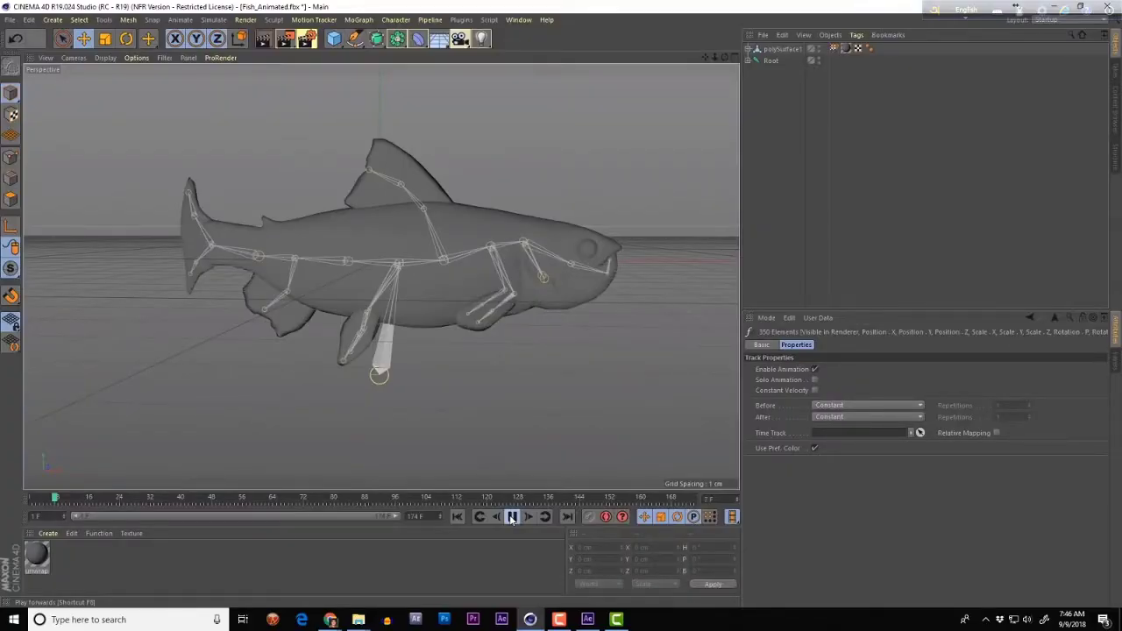
pyautogui.click(513, 518)
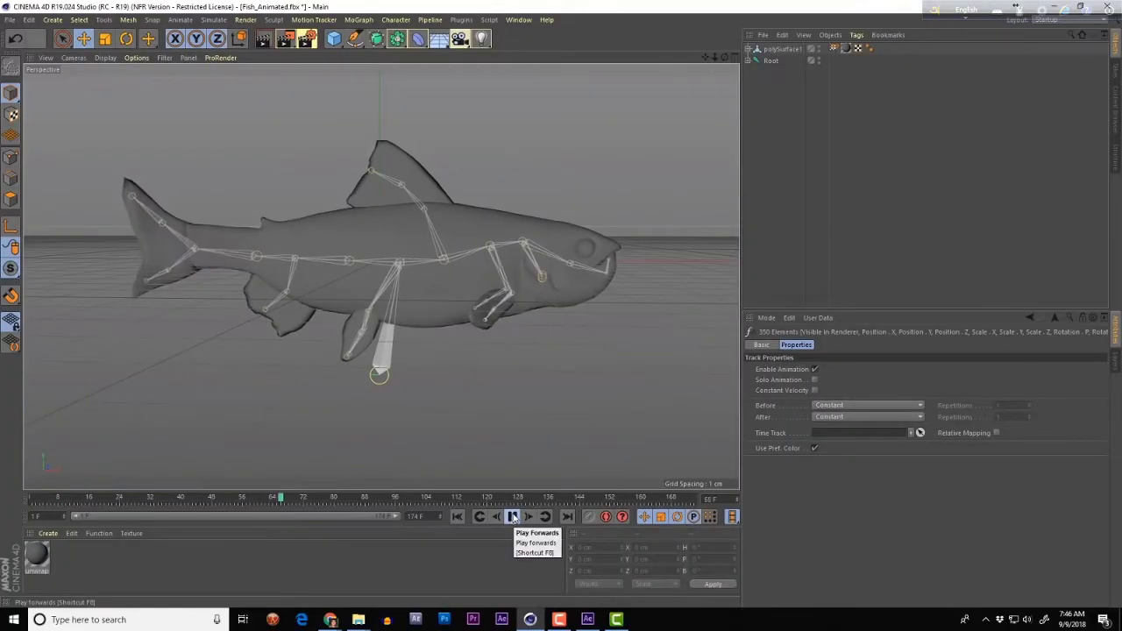
pyautogui.click(488, 19)
pyautogui.moveTo(491, 50)
pyautogui.click(586, 58)
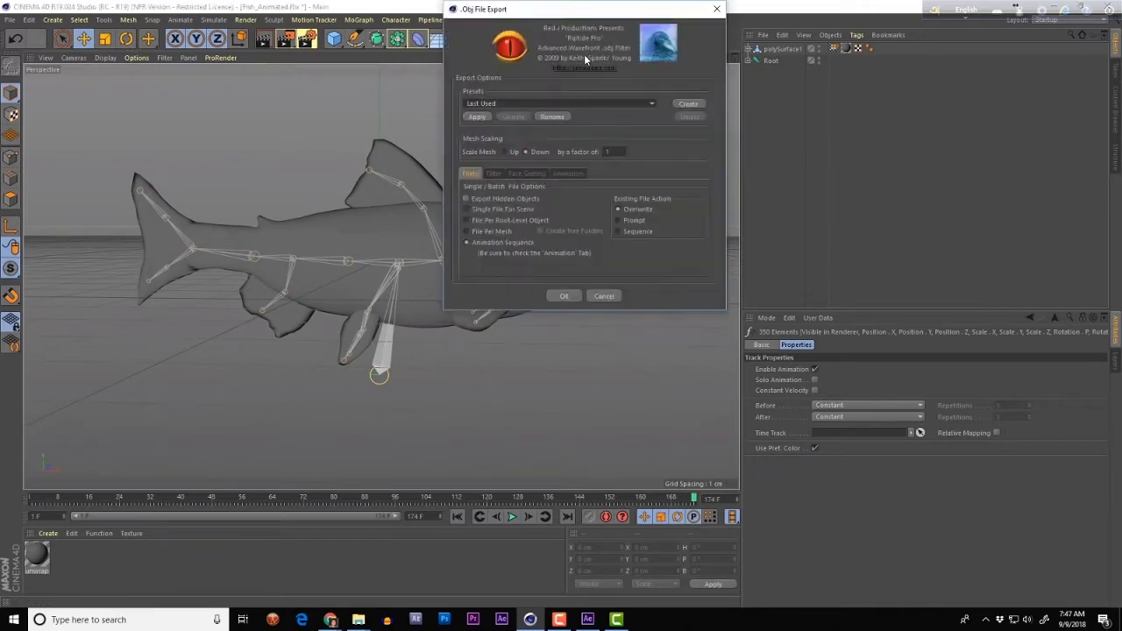
pyautogui.click(564, 296)
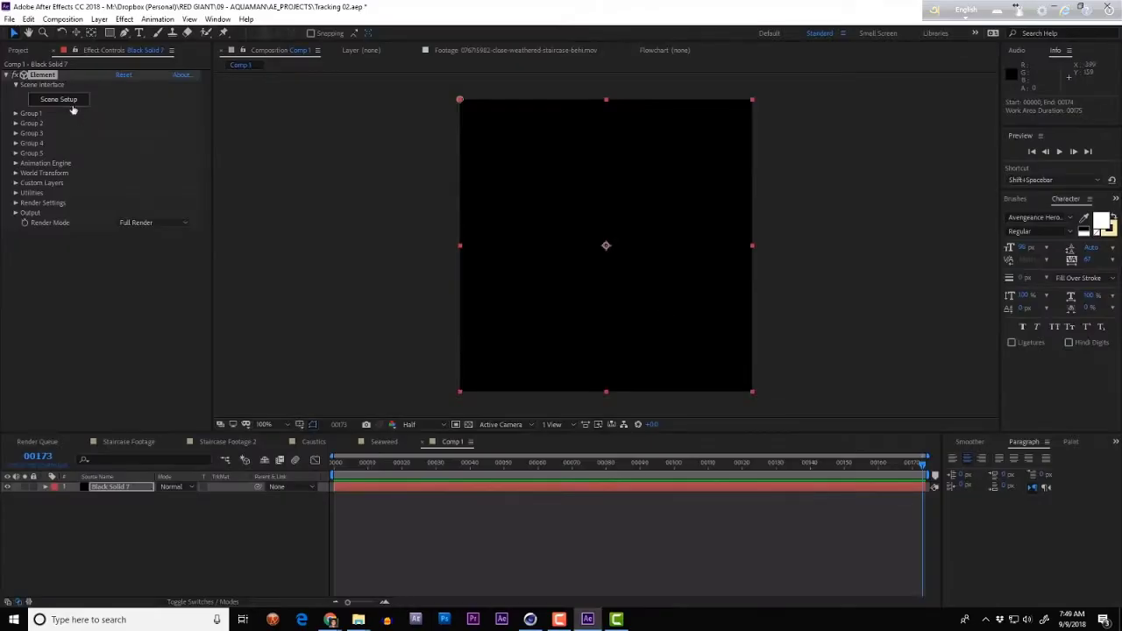
# In After Effects, load the 174-frame Fish_Animated_000001 sequence into Element's scene and orbit the camera around the fish in Comp 1
pyautogui.click(58, 99)
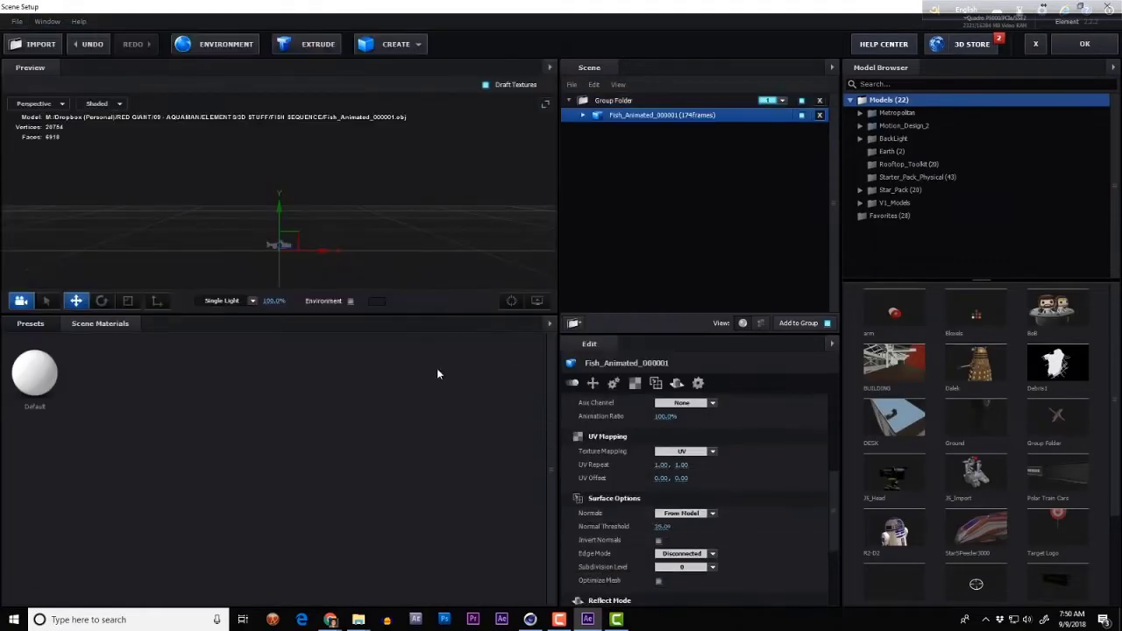
pyautogui.scroll(5, 751, 514)
pyautogui.scroll(-5, 750, 514)
pyautogui.scroll(5, 769, 456)
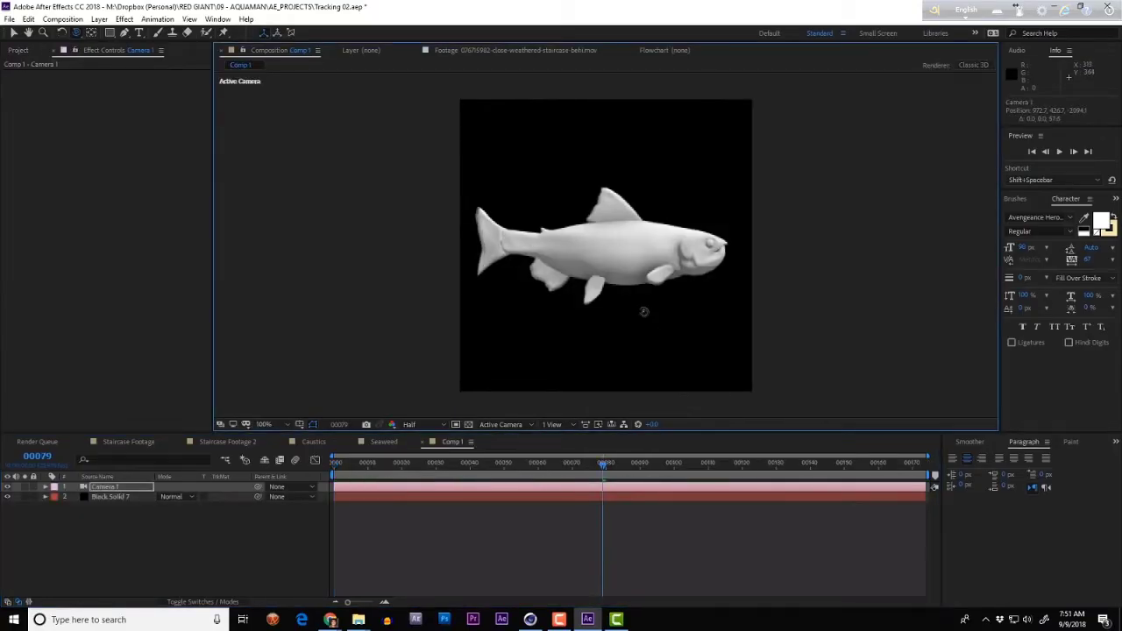
pyautogui.moveTo(644, 311); pyautogui.dragTo(651, 318)
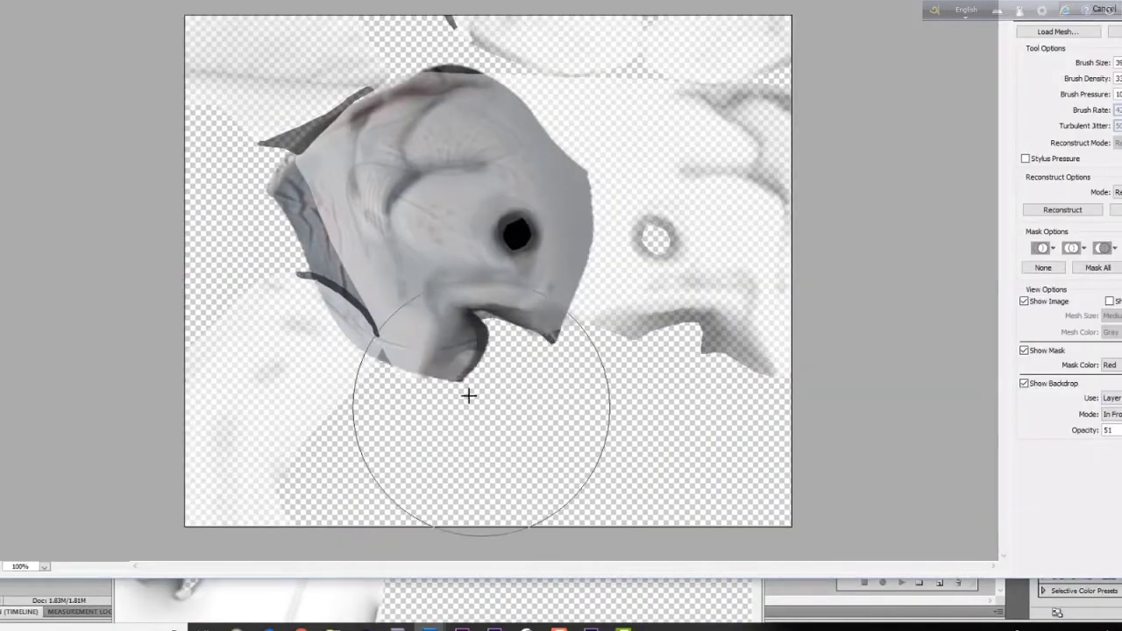
# In Photoshop, warp the fish head and body texture pieces with Liquify to fit Fish_occlusion.psd, and place the eye texture
pyautogui.moveTo(468, 394); pyautogui.dragTo(293, 304)
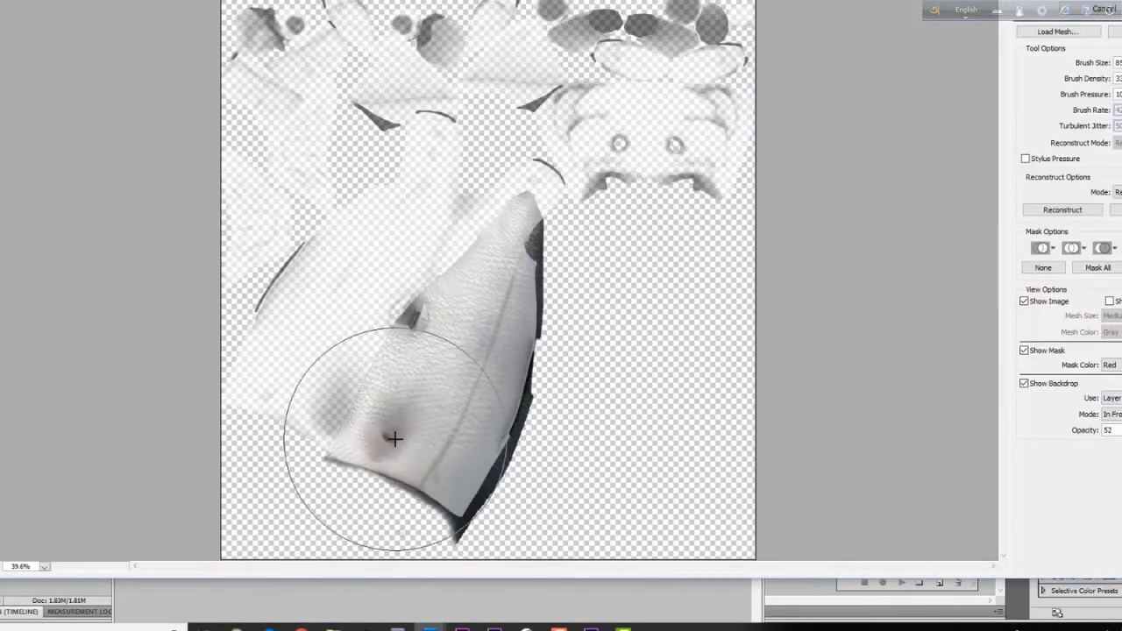
pyautogui.moveTo(394, 438); pyautogui.dragTo(430, 311)
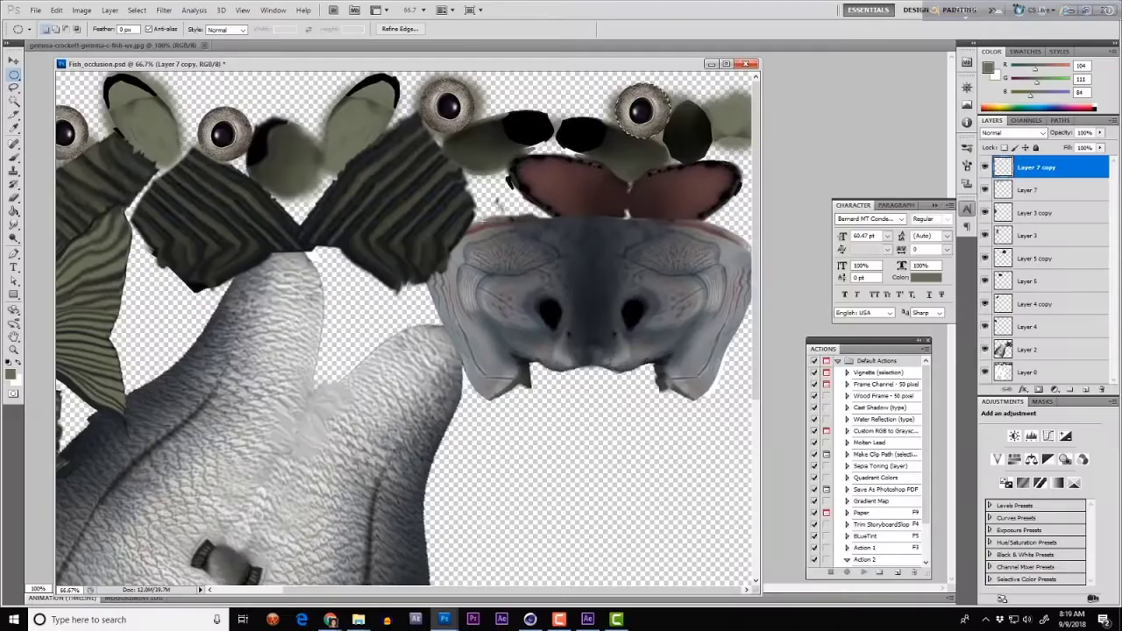
pyautogui.moveTo(663, 132); pyautogui.dragTo(658, 136)
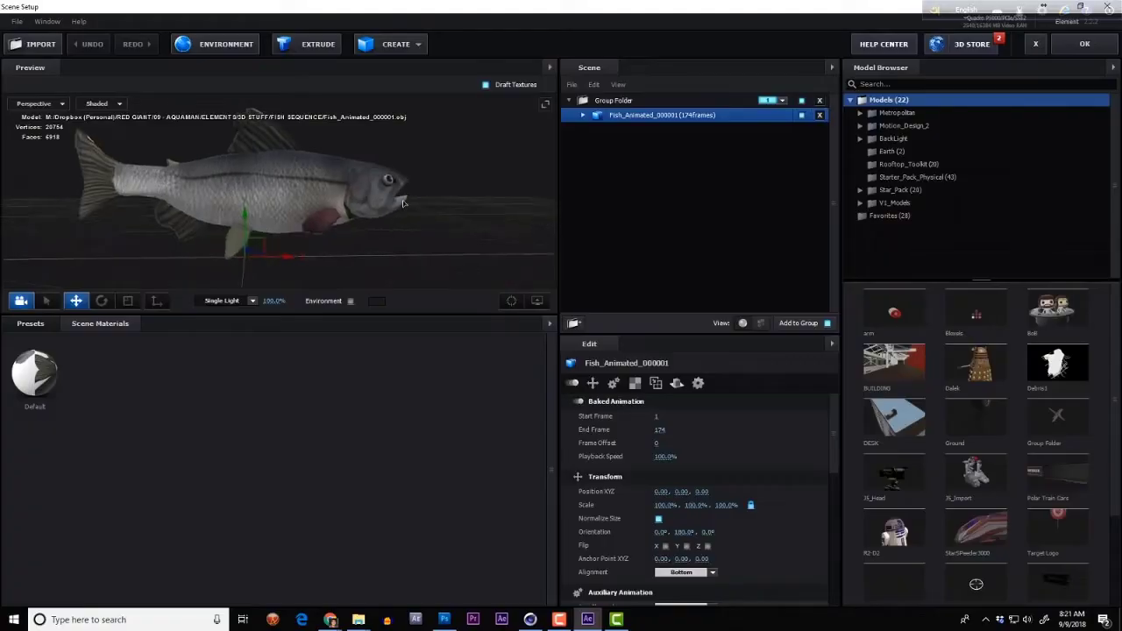
# In Element's Scene Setup, inspect the textured fish from several angles and accept the scene
pyautogui.moveTo(365, 214); pyautogui.dragTo(424, 211)
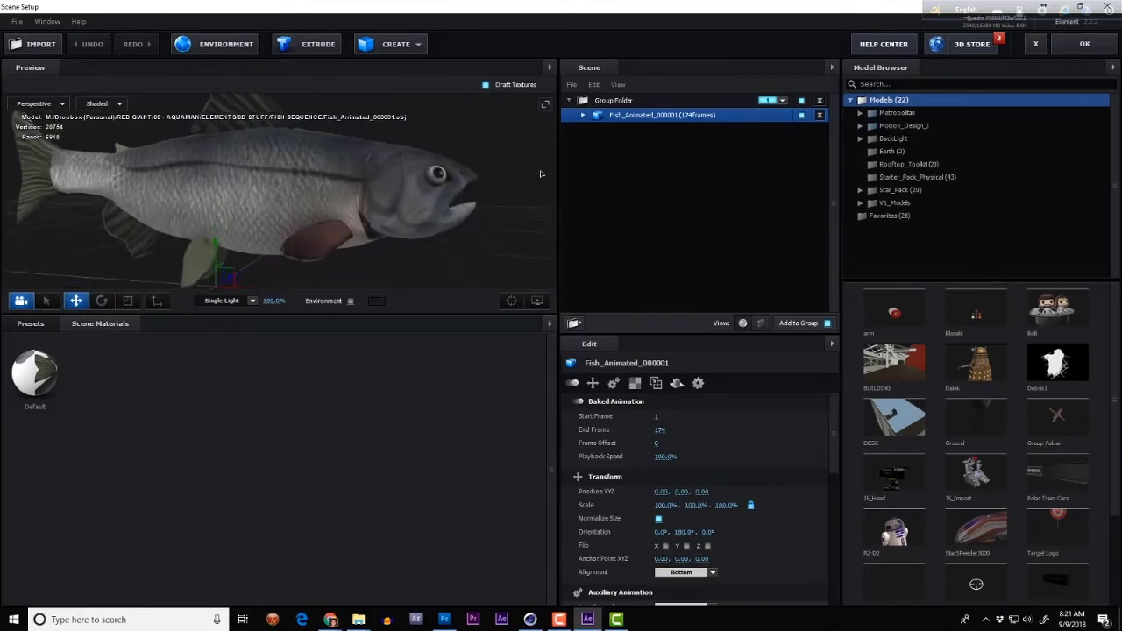
pyautogui.moveTo(541, 174); pyautogui.dragTo(471, 202)
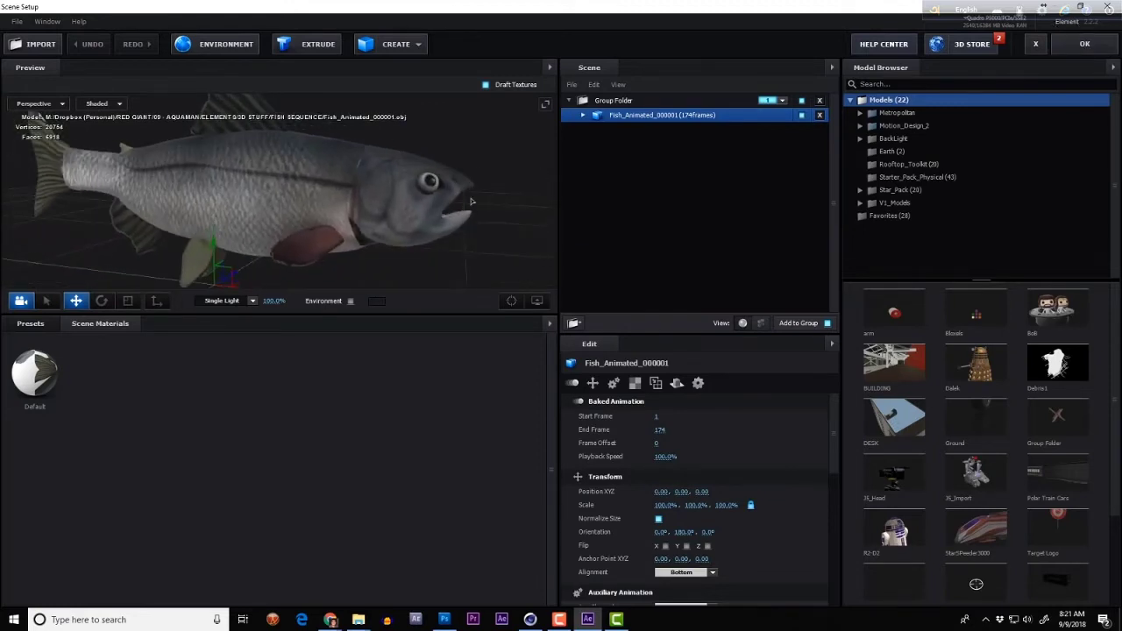
pyautogui.click(1078, 45)
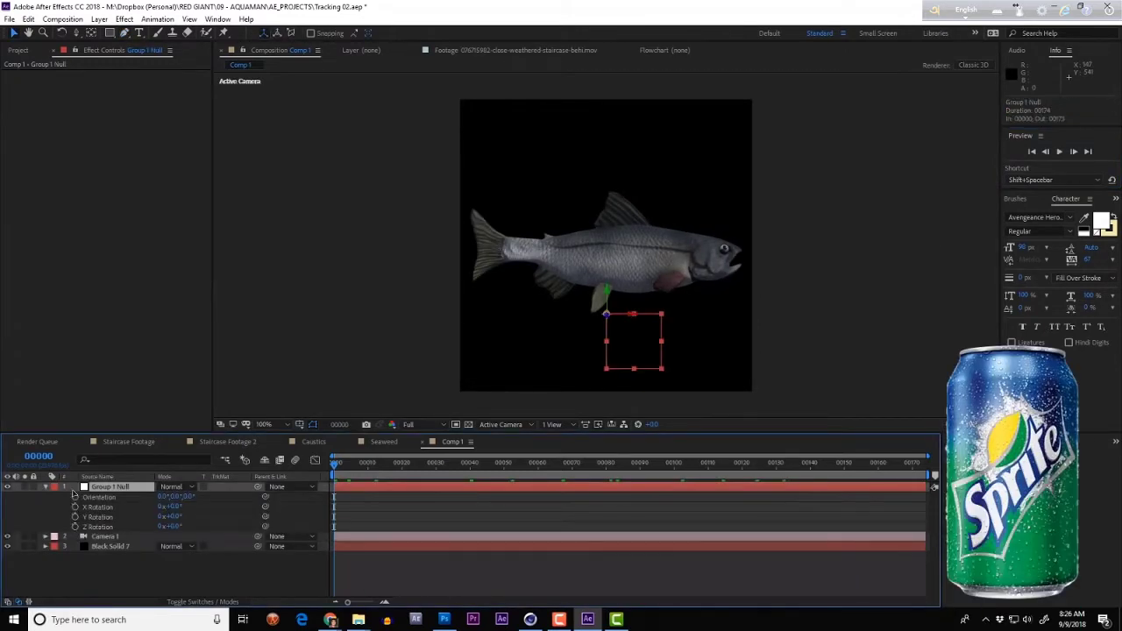
# Keyframe Group 1 Null's orientation at the first frame and adjust the null at the last frame of Comp 1
pyautogui.click(75, 496)
pyautogui.press('End')
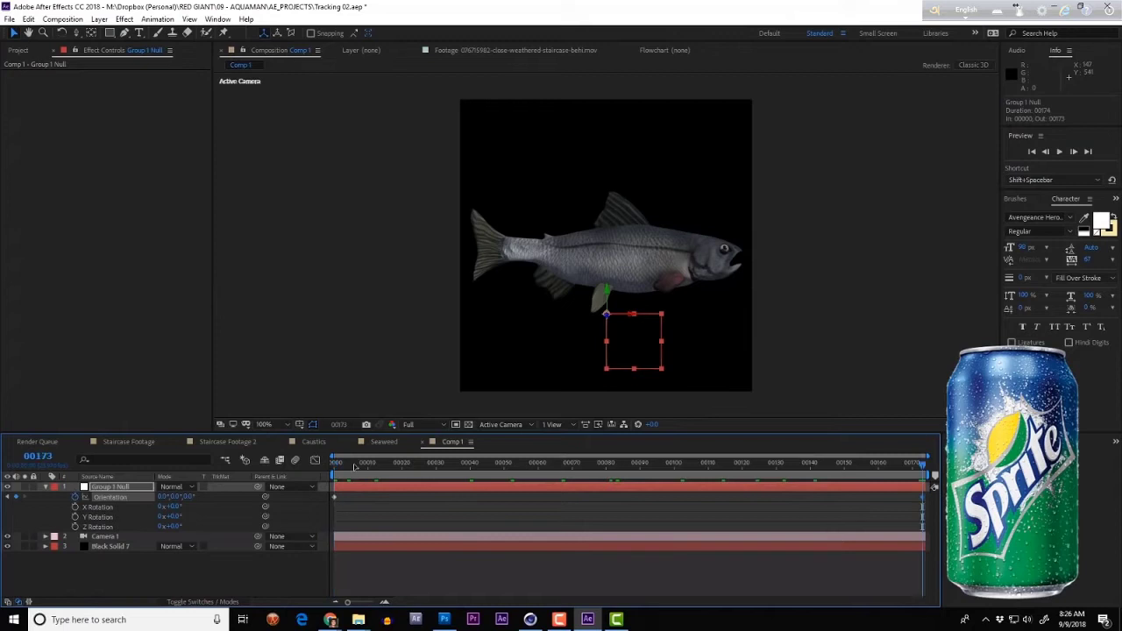
pyautogui.moveTo(607, 292); pyautogui.dragTo(599, 295)
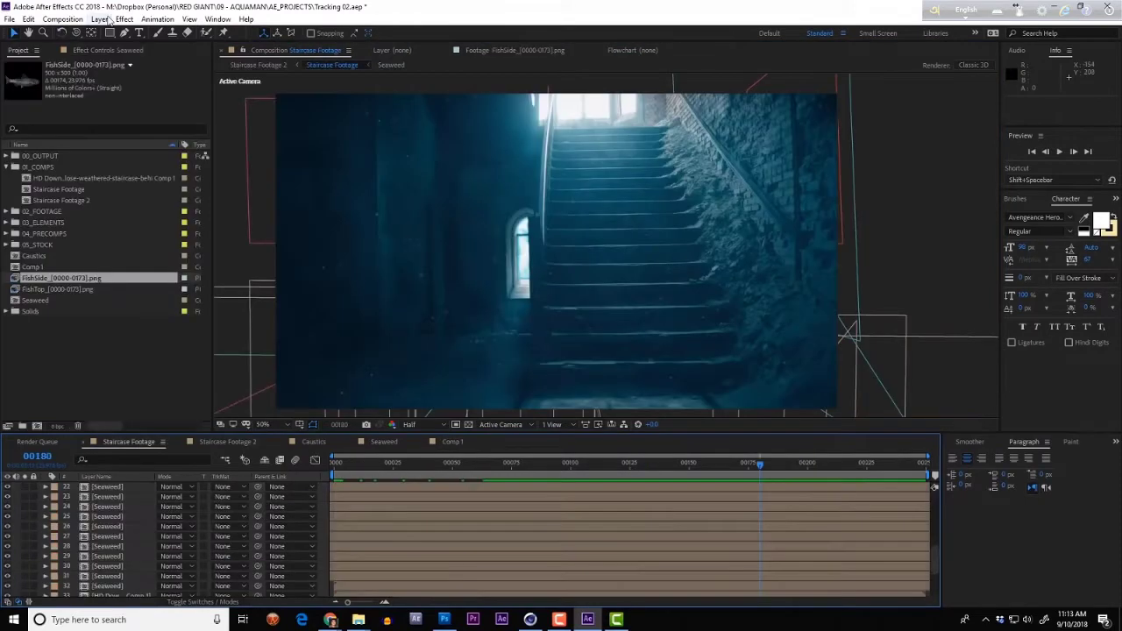
# Add a solid named Particular at the top of Staircase Footage and apply the Particular effect to it
pyautogui.click(100, 20)
pyautogui.click(322, 48)
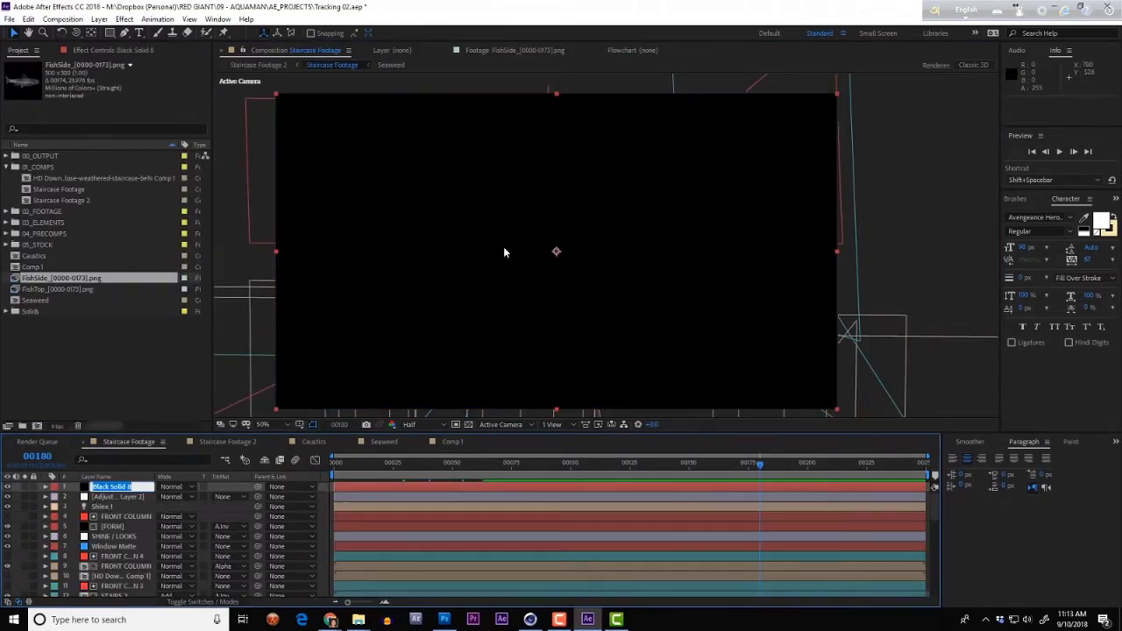
pyautogui.hotkey('ctrl', 'space')
pyautogui.write('part')
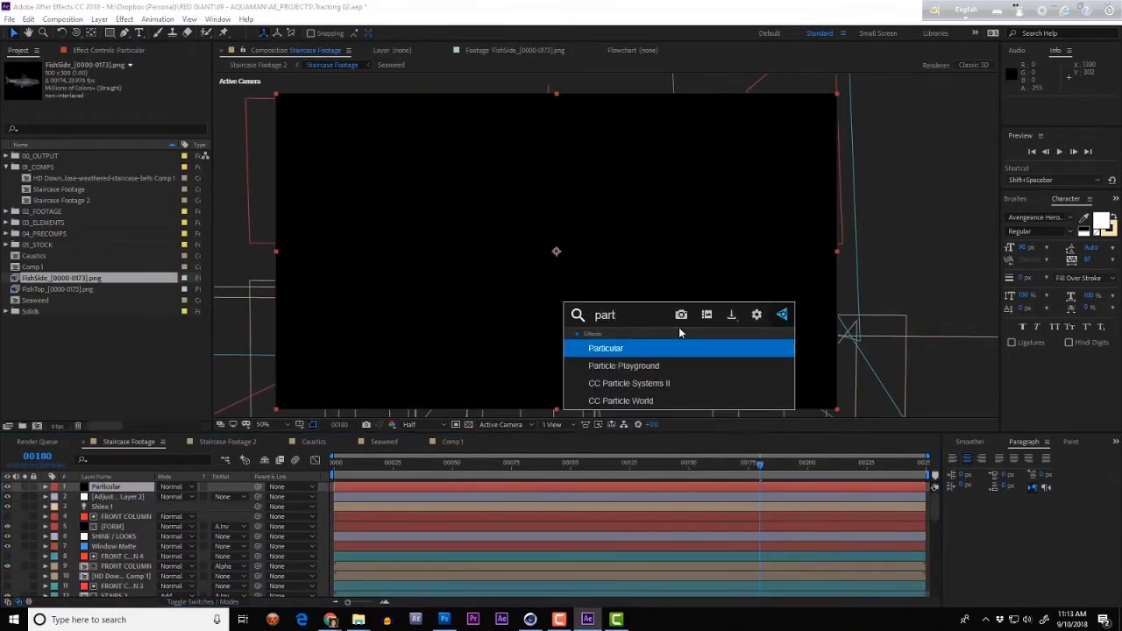
pyautogui.press('Return')
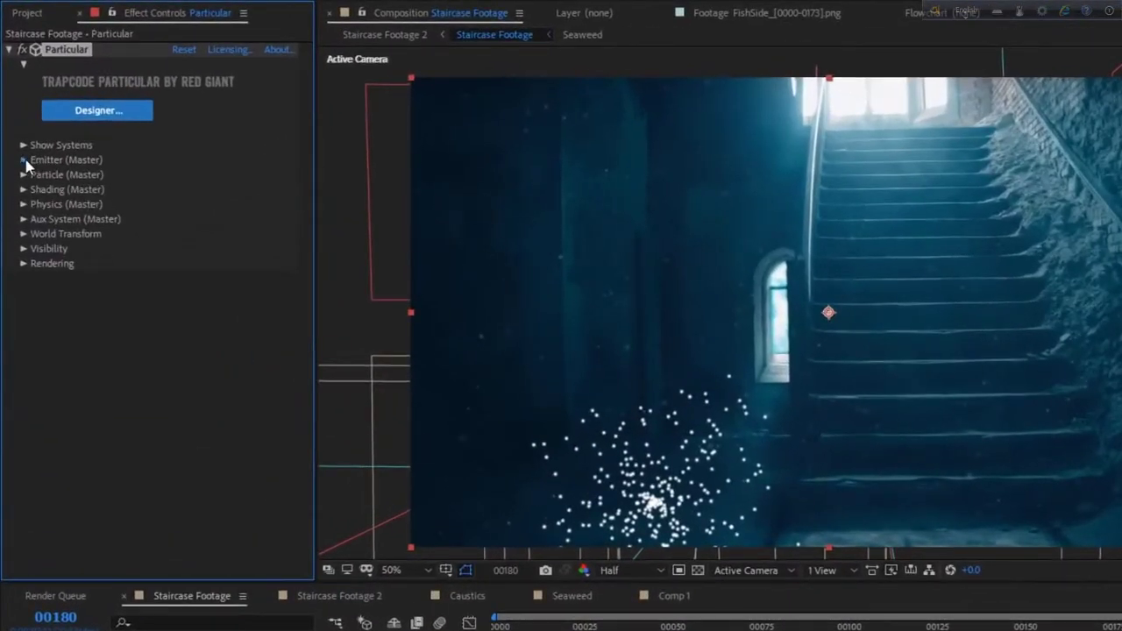
# Make Particular's emitter a Box with Directional emission, Y Rotation 91° and XYZ Individual size, with velocity 340 and position -287, 90, 0
pyautogui.click(22, 157)
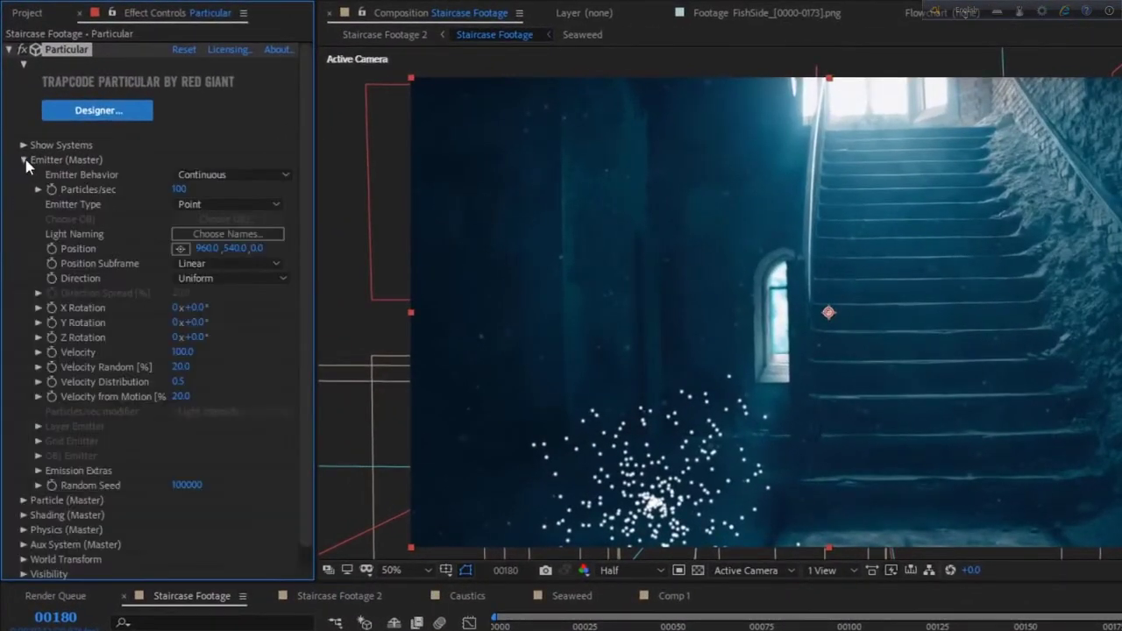
pyautogui.click(198, 278)
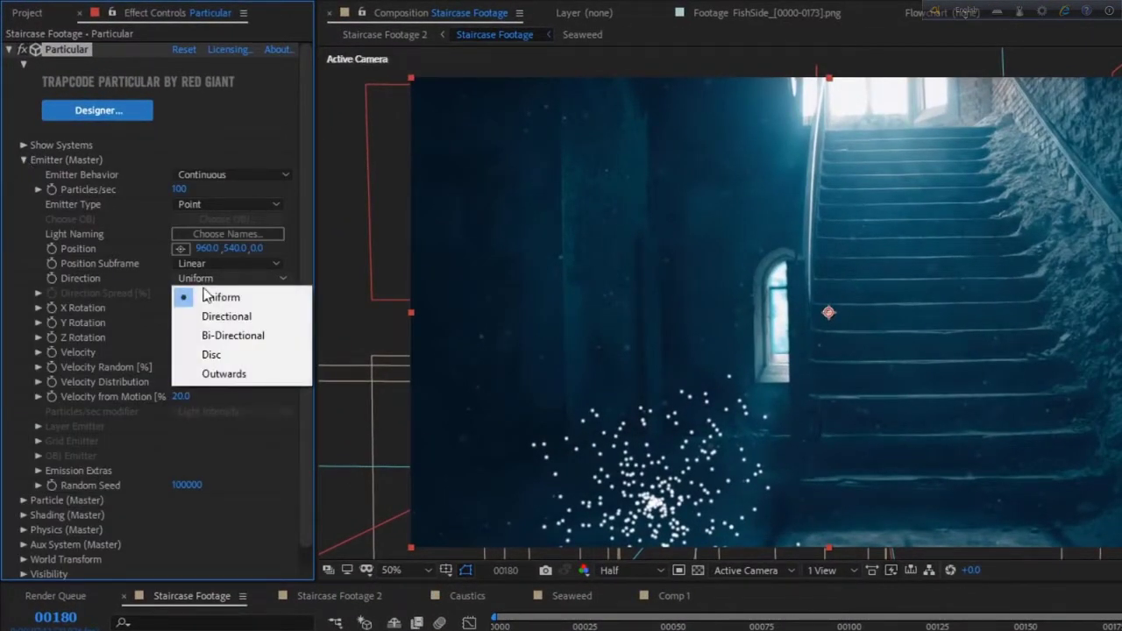
pyautogui.click(221, 317)
pyautogui.moveTo(208, 322); pyautogui.dragTo(294, 334)
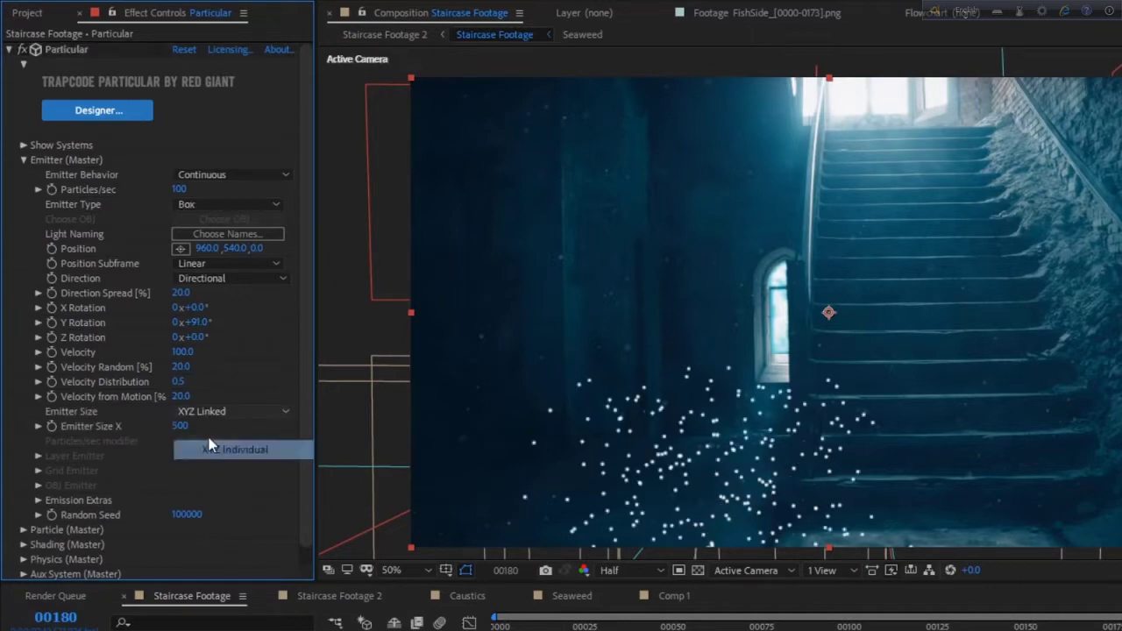
pyautogui.click(209, 447)
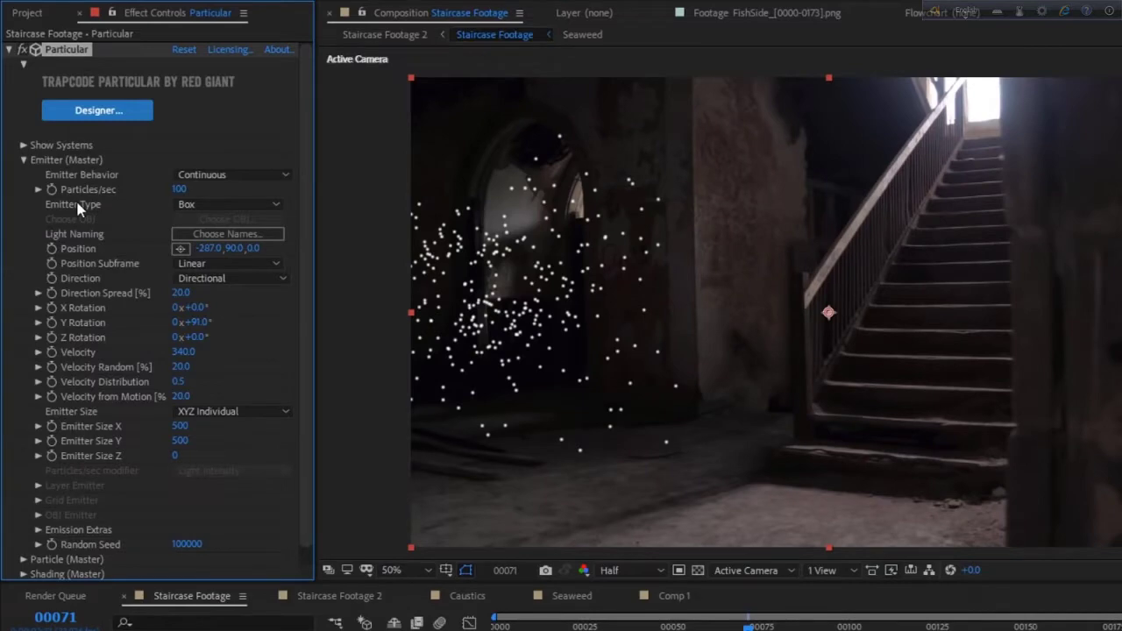
# Keyframe Particles/sec for a short burst: 0 at frame 70, 100 from frame 71 to 80, and 0 at frame 81
pyautogui.press('pageup')
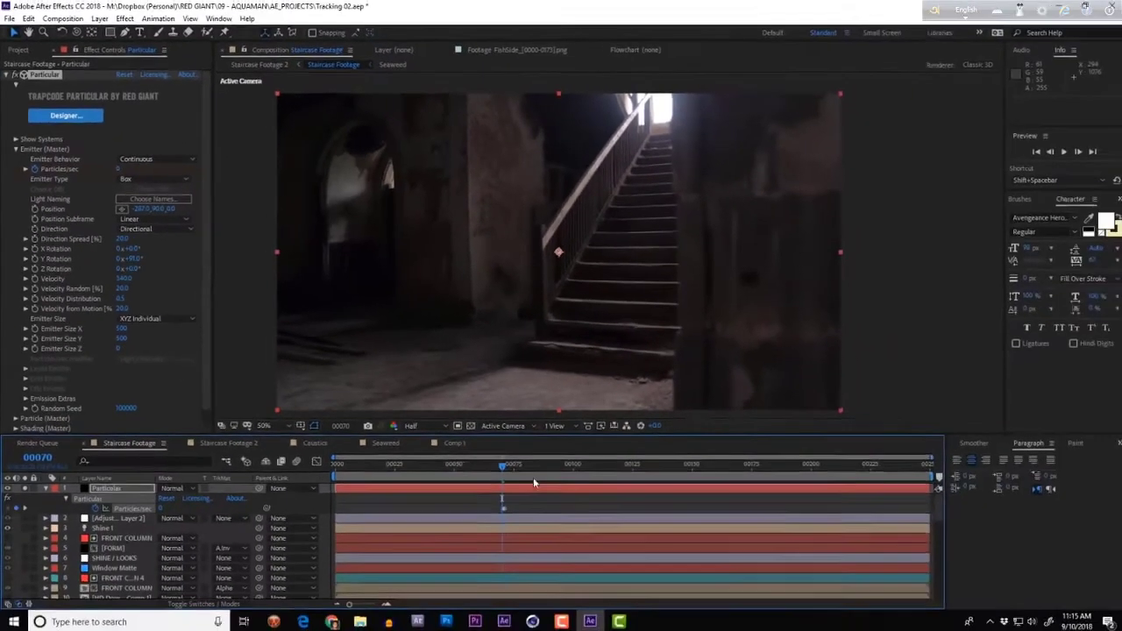
pyautogui.moveTo(744, 627); pyautogui.dragTo(861, 630)
pyautogui.moveTo(578, 474); pyautogui.dragTo(593, 473)
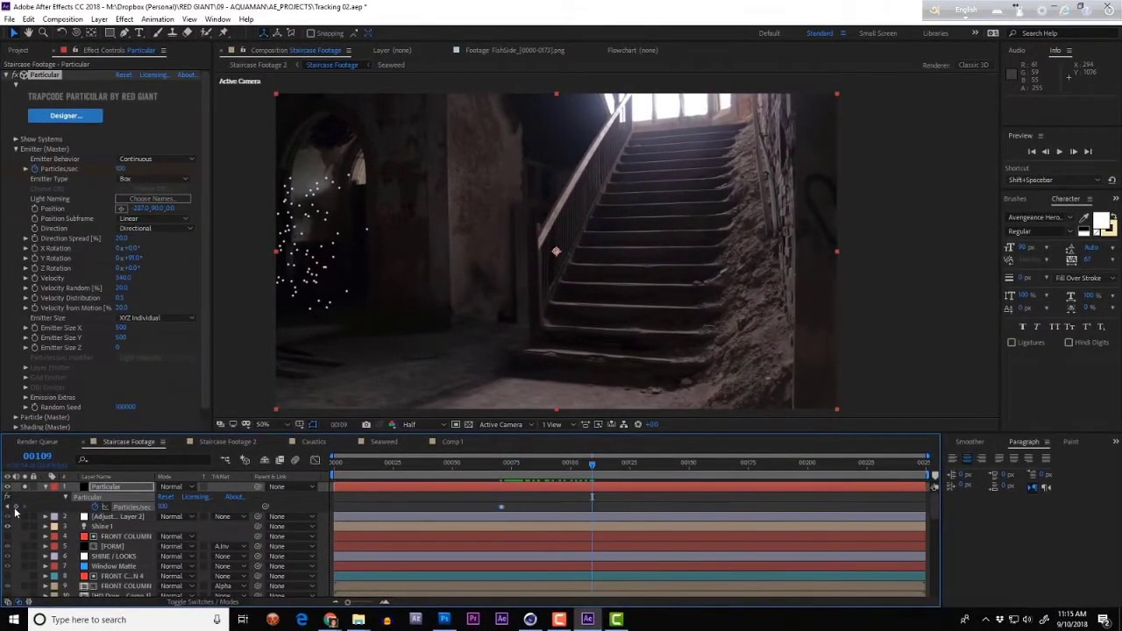
pyautogui.click(531, 472)
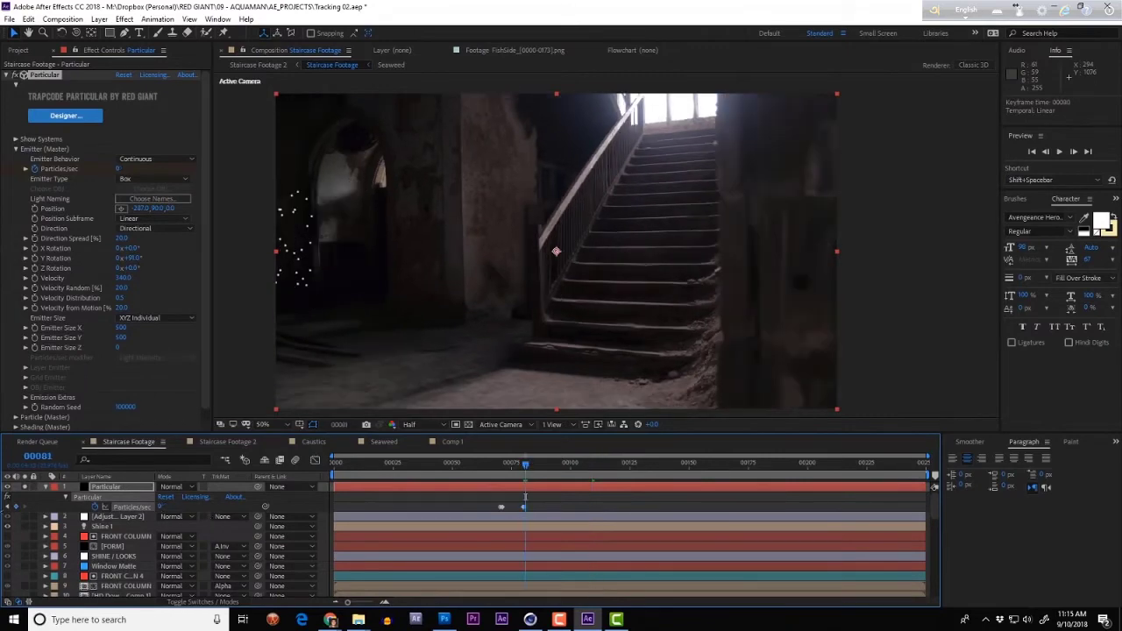
# Refine the emitter to position -797, 156, 0, spread 9, velocity 780, size X 545 and Y 188, and set particle life to 5.8 seconds
pyautogui.moveTo(540, 474); pyautogui.dragTo(625, 474)
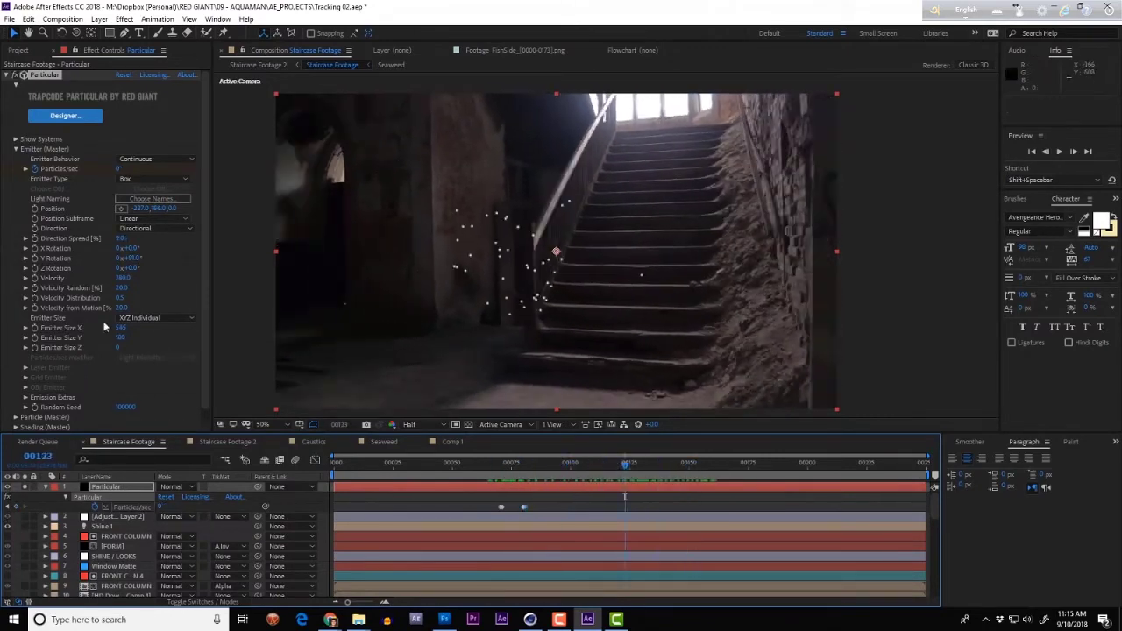
pyautogui.scroll(-1, 58, 323)
pyautogui.click(15, 405)
pyautogui.scroll(-5, 57, 369)
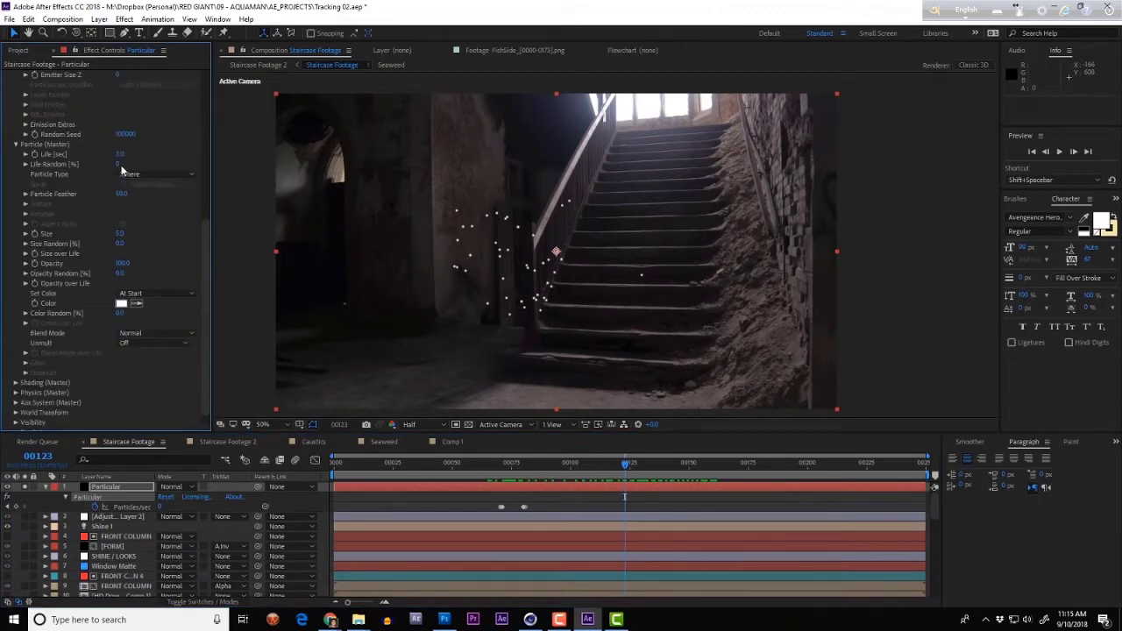
pyautogui.scroll(5, 120, 156)
pyautogui.moveTo(625, 473); pyautogui.dragTo(680, 482)
# Place the FishSide_[0000-0173].png sequence above the Particular layer in Staircase Footage and hide it
pyautogui.click(18, 50)
pyautogui.moveTo(56, 284); pyautogui.dragTo(146, 486)
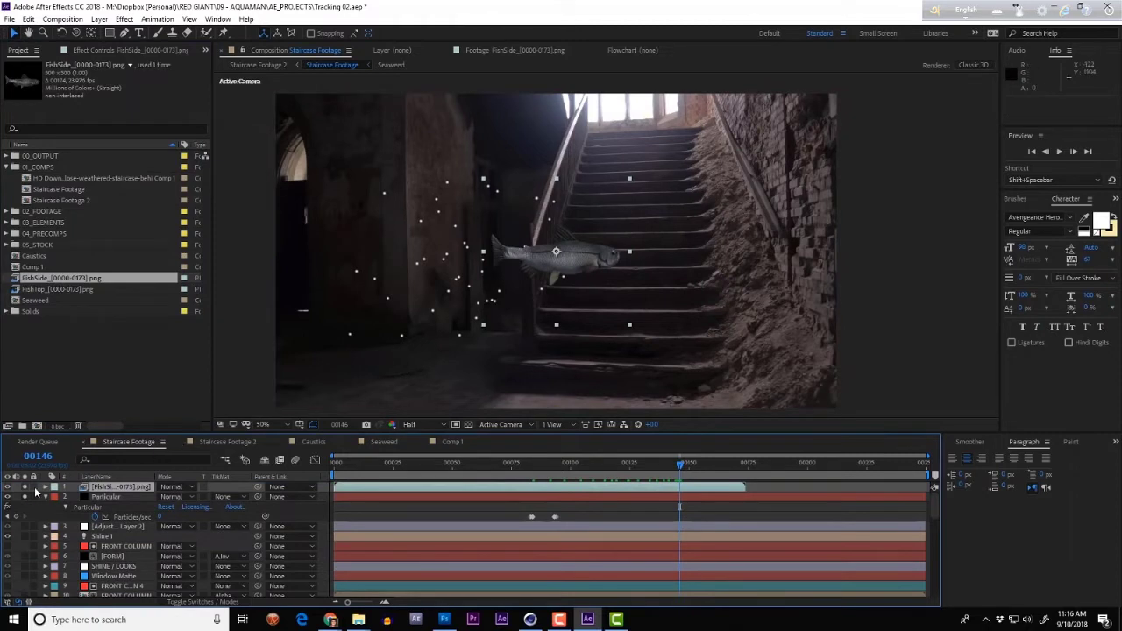
pyautogui.click(7, 487)
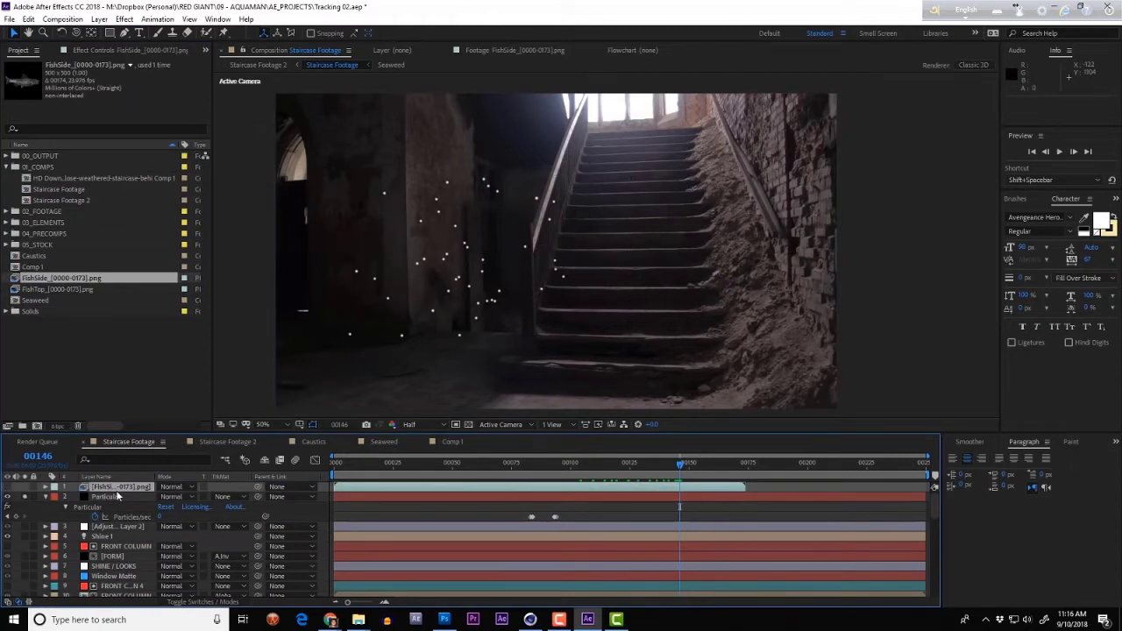
# Change the Particular layer's particle type to Textured Polygon
pyautogui.click(107, 497)
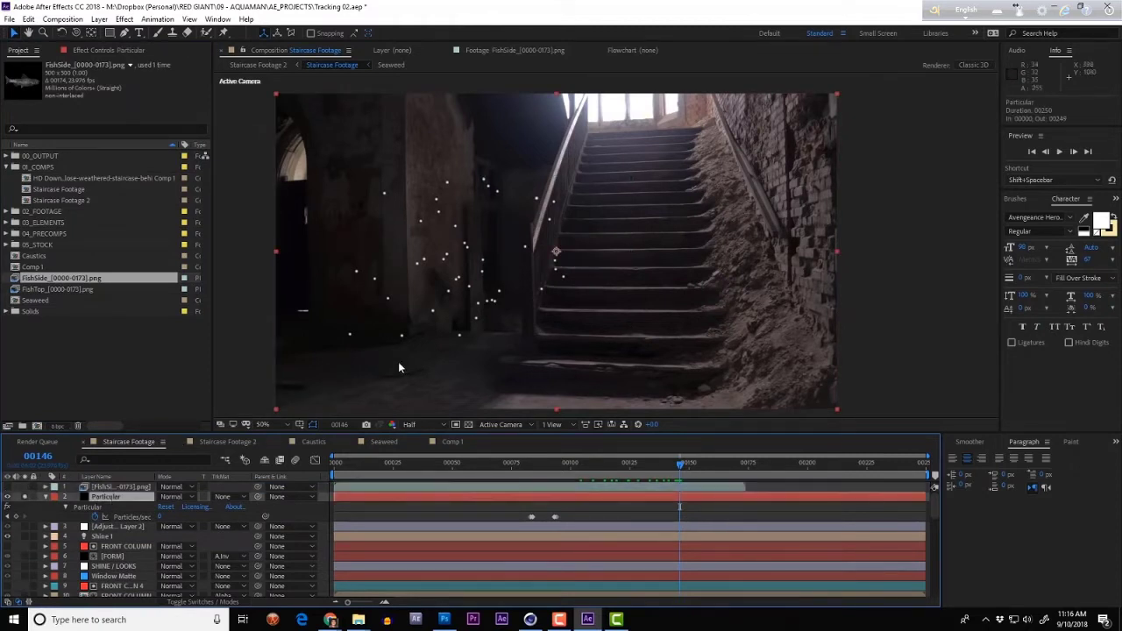
pyautogui.click(108, 50)
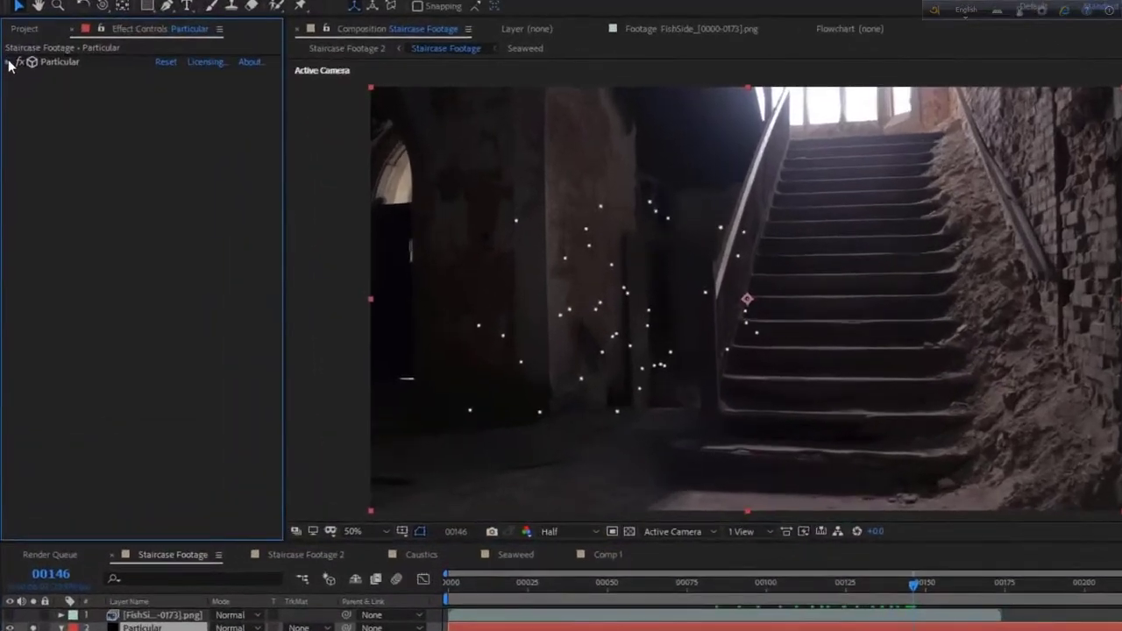
pyautogui.click(12, 64)
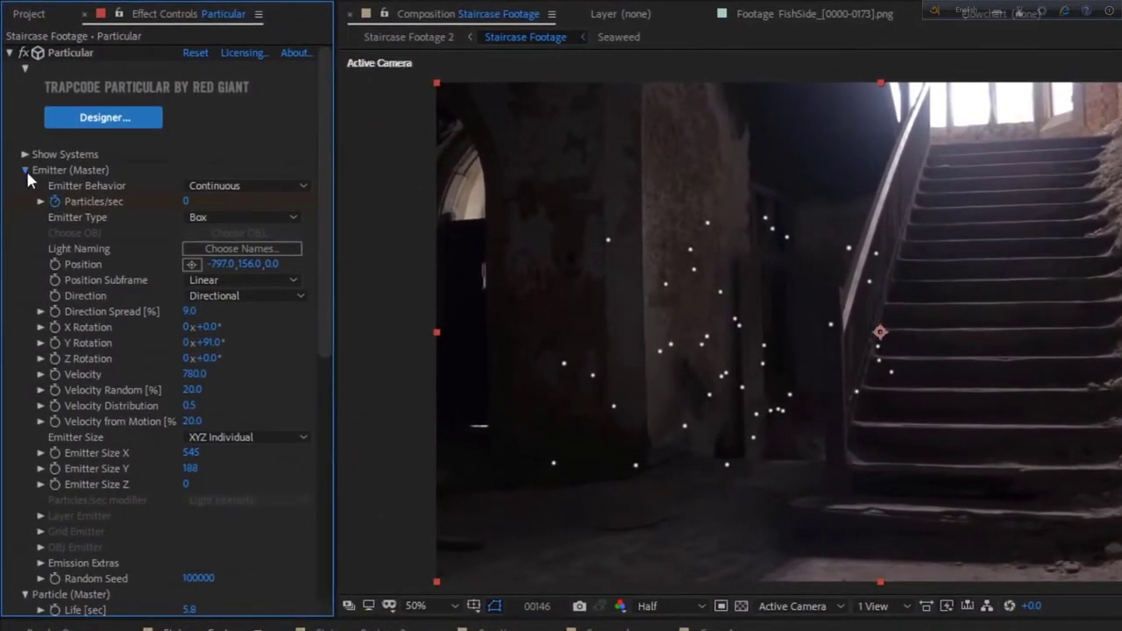
pyautogui.click(25, 169)
pyautogui.click(260, 232)
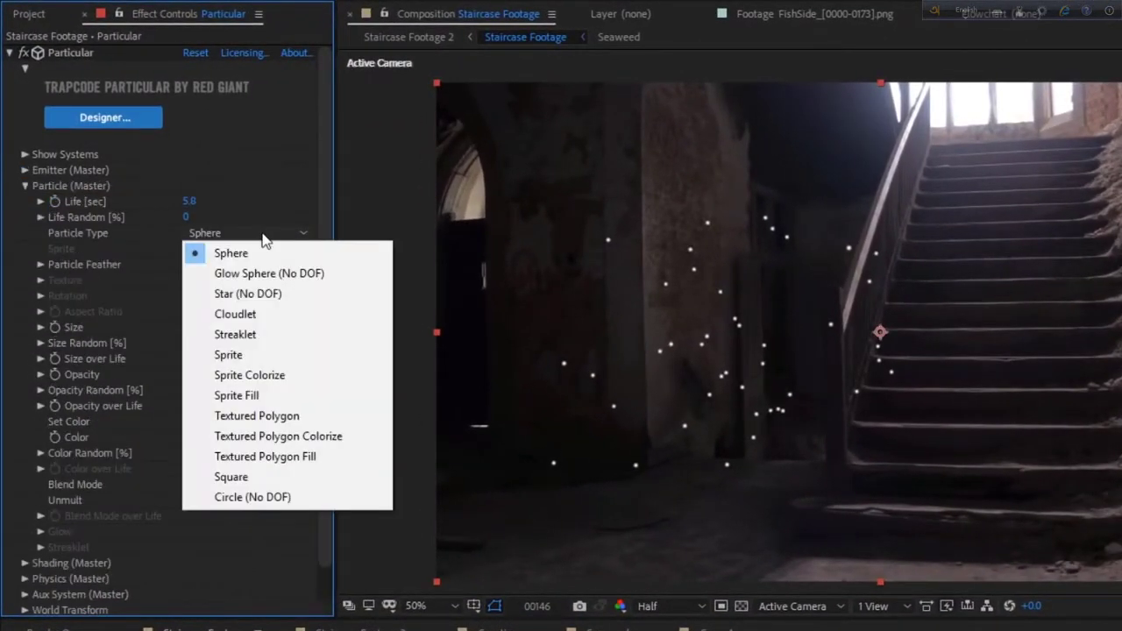
pyautogui.click(282, 415)
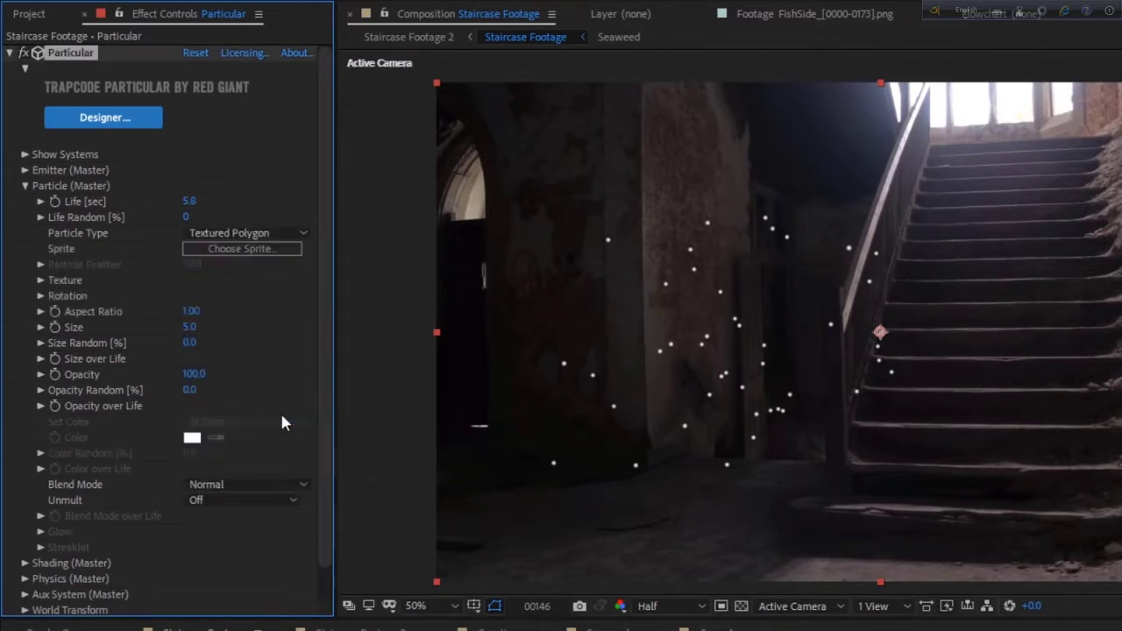
# Use the FishSide layer as the particle texture, set the particle size to 99 and preview the school of fish
pyautogui.click(38, 280)
pyautogui.click(216, 298)
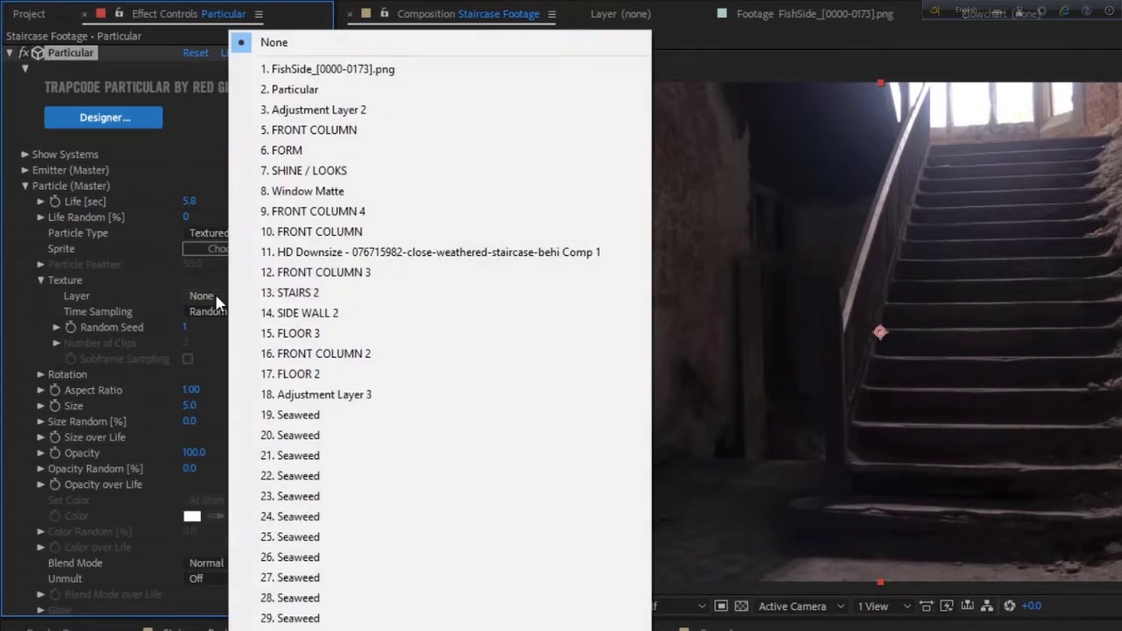
pyautogui.click(388, 69)
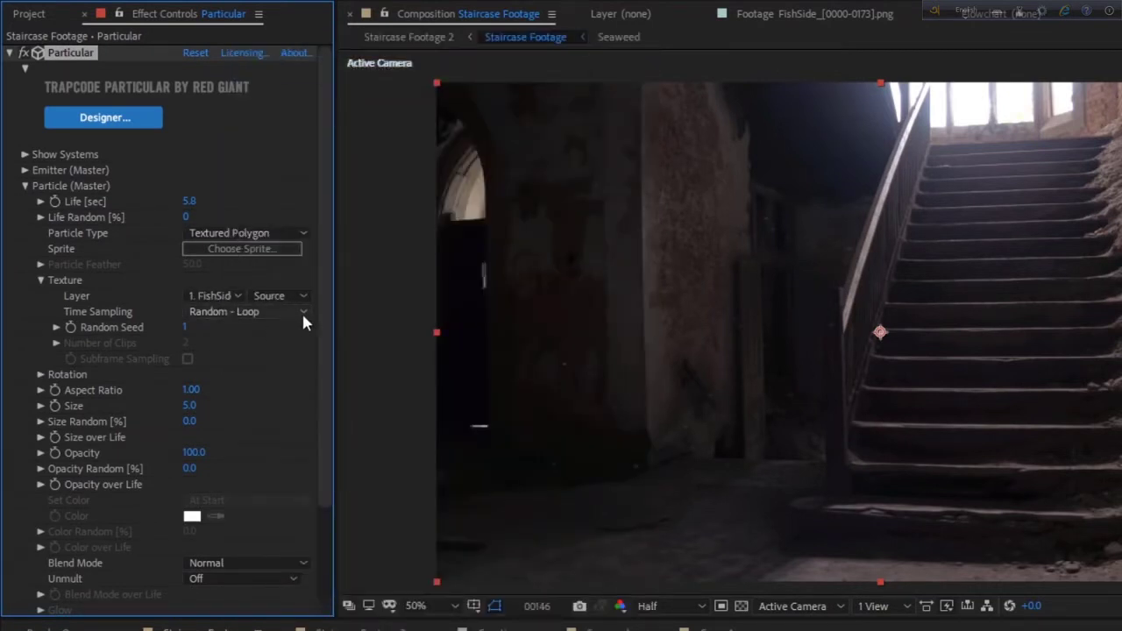
pyautogui.moveTo(191, 408); pyautogui.dragTo(294, 423)
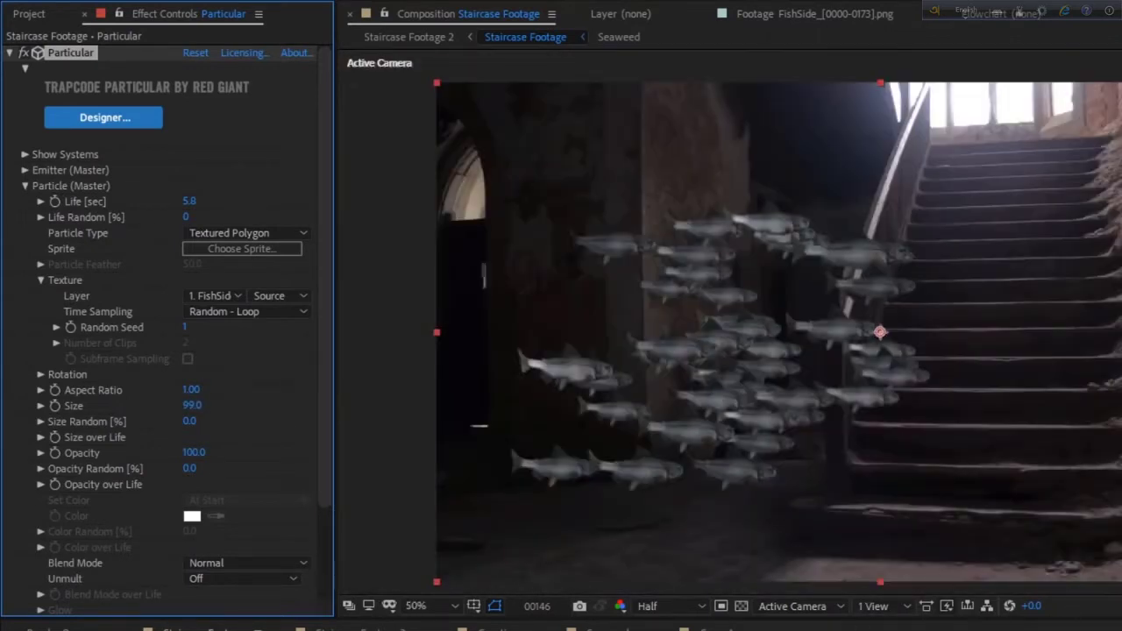
pyautogui.press('space')
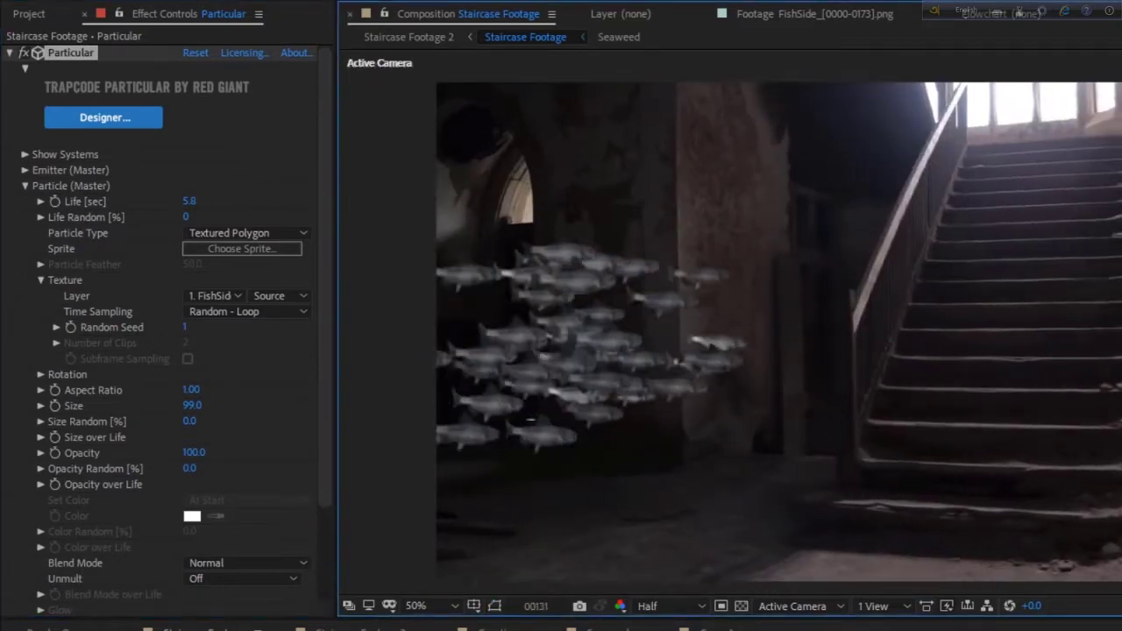
# Set the emitter's Velocity Random to 56% and preview the fish spreading out
pyautogui.click(25, 171)
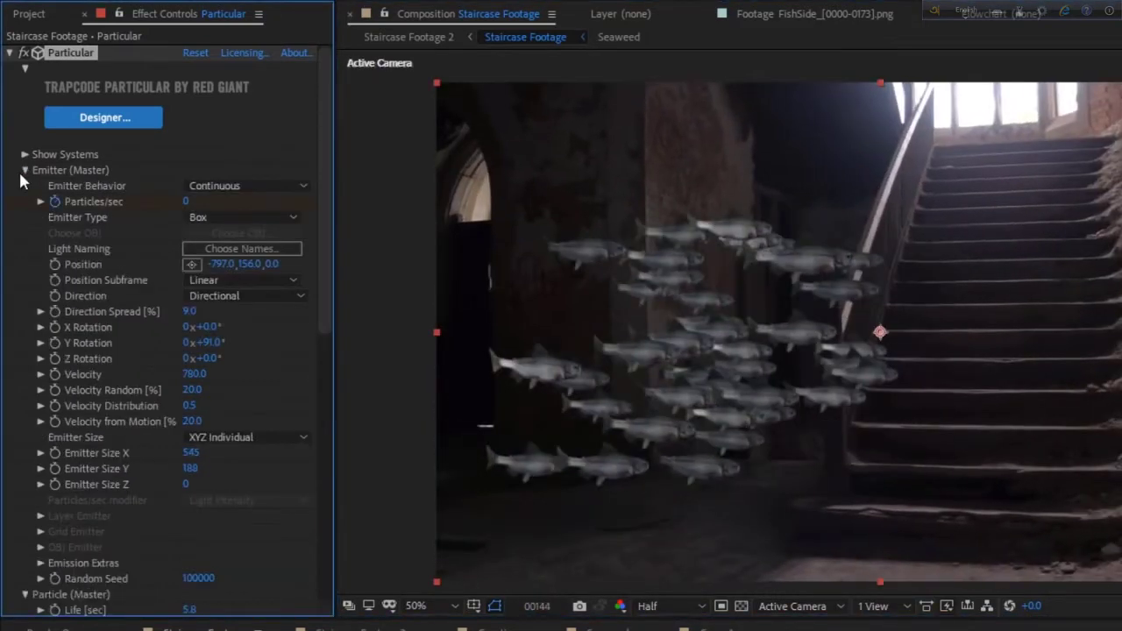
pyautogui.moveTo(200, 389); pyautogui.dragTo(223, 386)
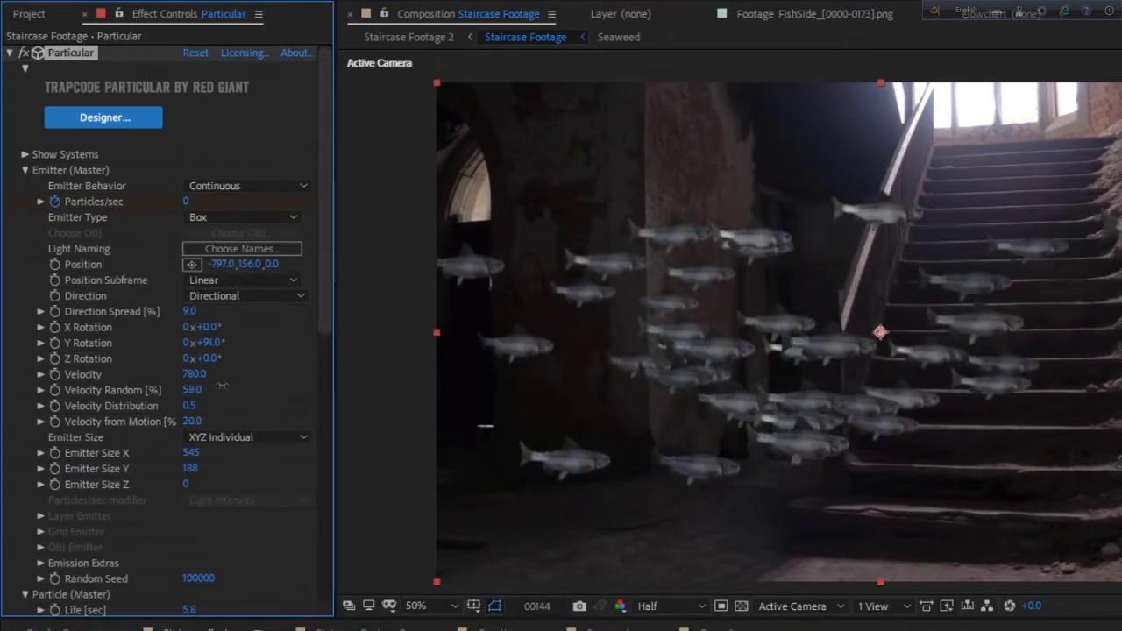
pyautogui.press('space')
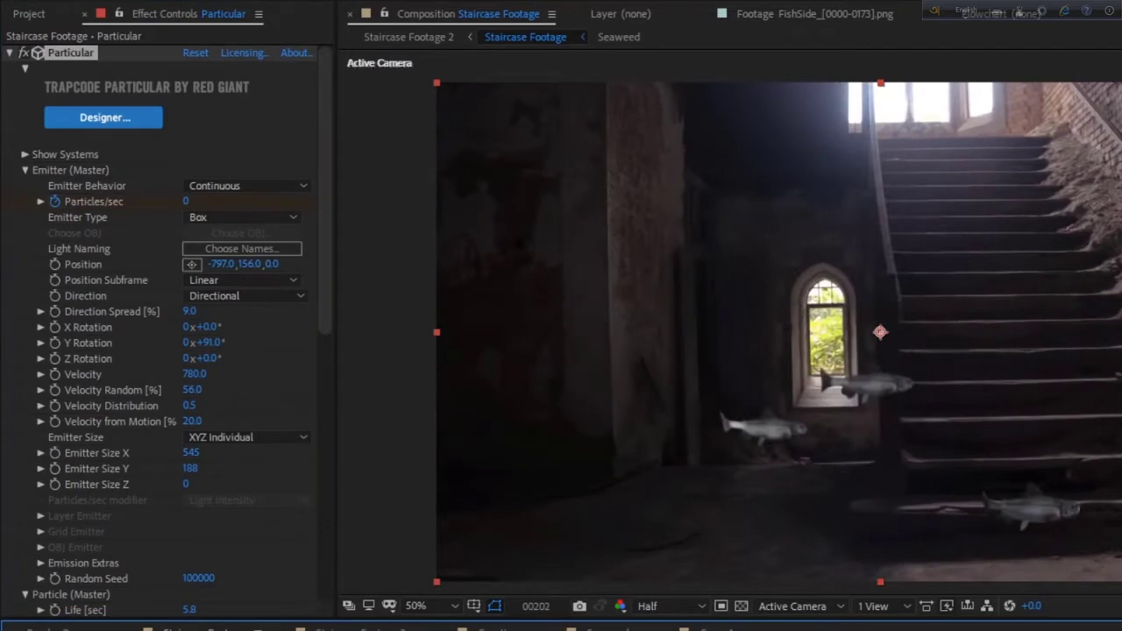
# Turn on Orient to Motion in the particle rotation settings
pyautogui.scroll(-8, 70, 393)
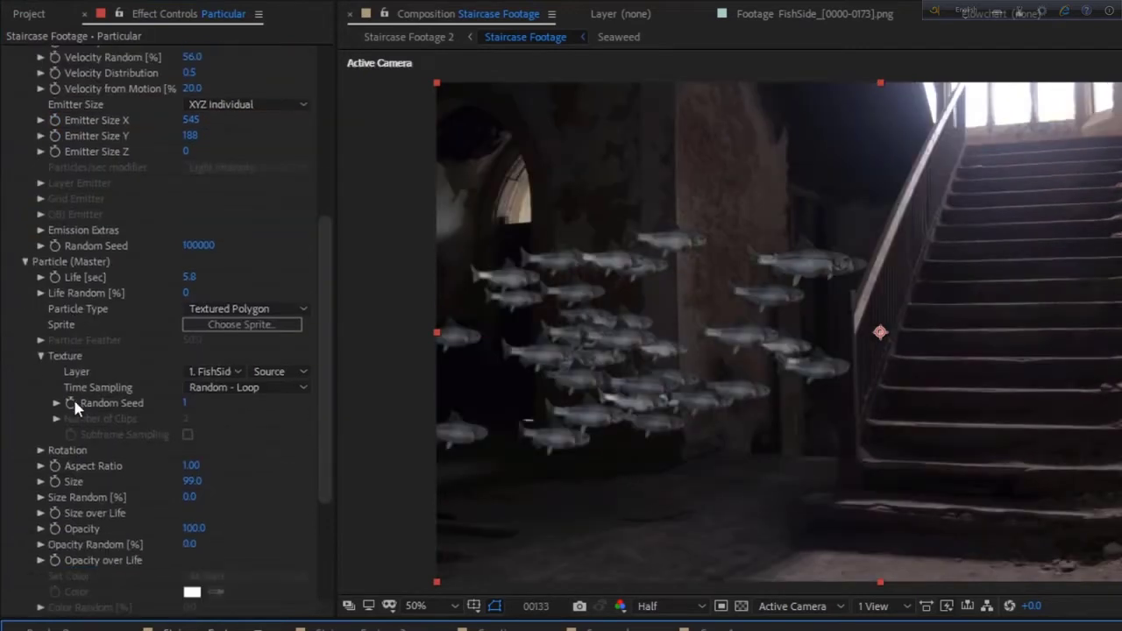
pyautogui.click(40, 450)
pyautogui.scroll(-2, 167, 439)
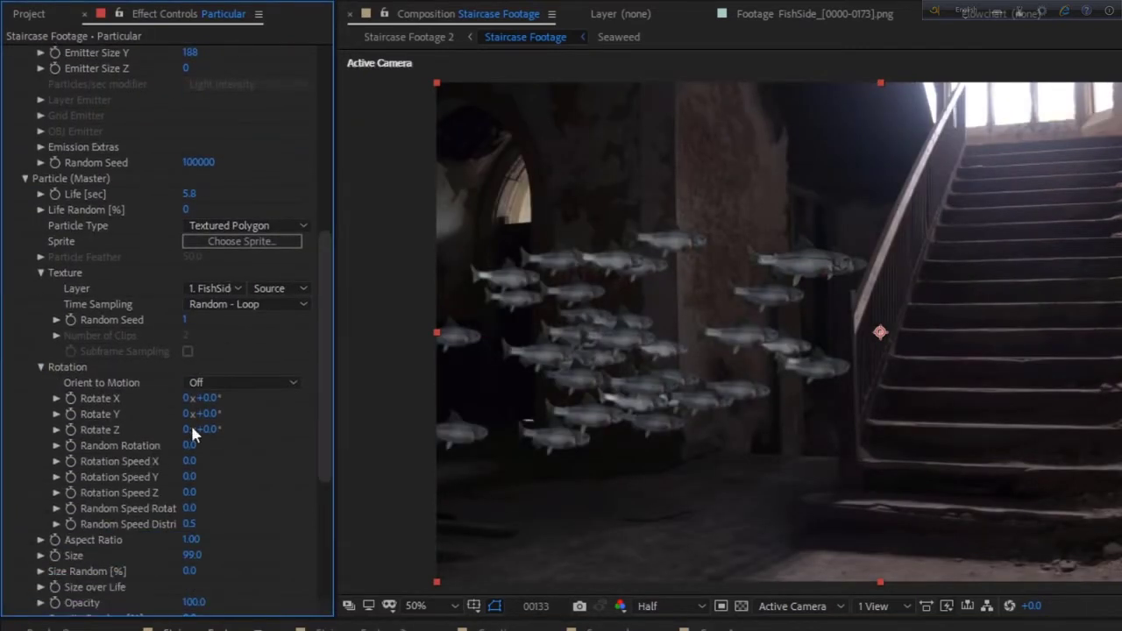
pyautogui.click(222, 384)
pyautogui.click(224, 422)
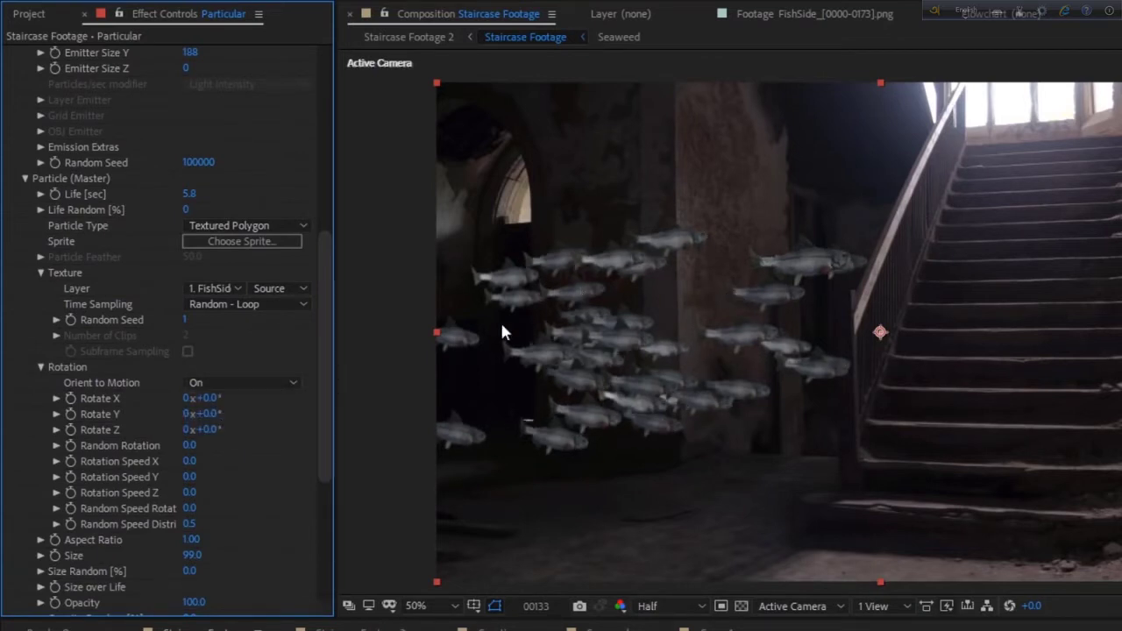
# Set the Air physics Spin Amplitude to 45 and preview the swimming motion
pyautogui.moveTo(324, 381); pyautogui.dragTo(325, 514)
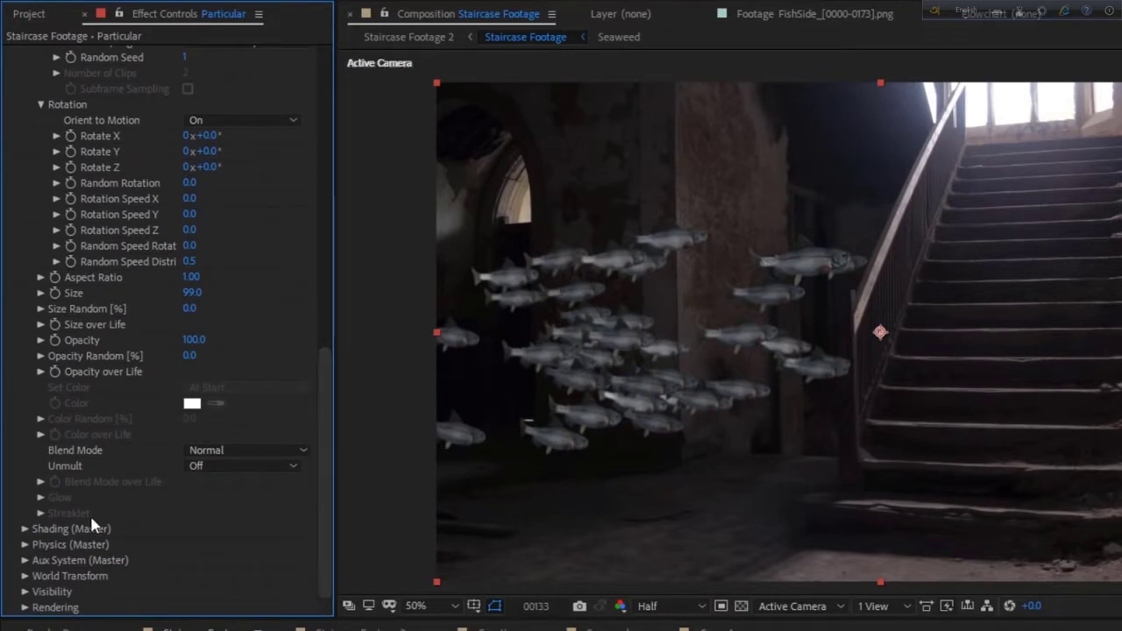
pyautogui.click(23, 545)
pyautogui.scroll(-3, 88, 521)
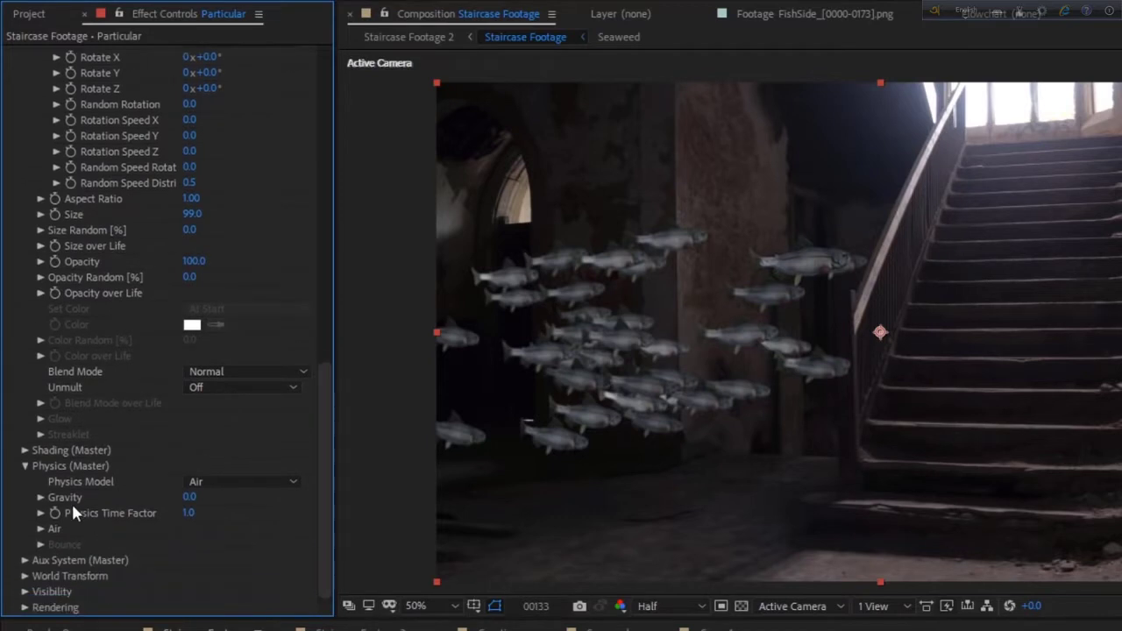
pyautogui.click(42, 528)
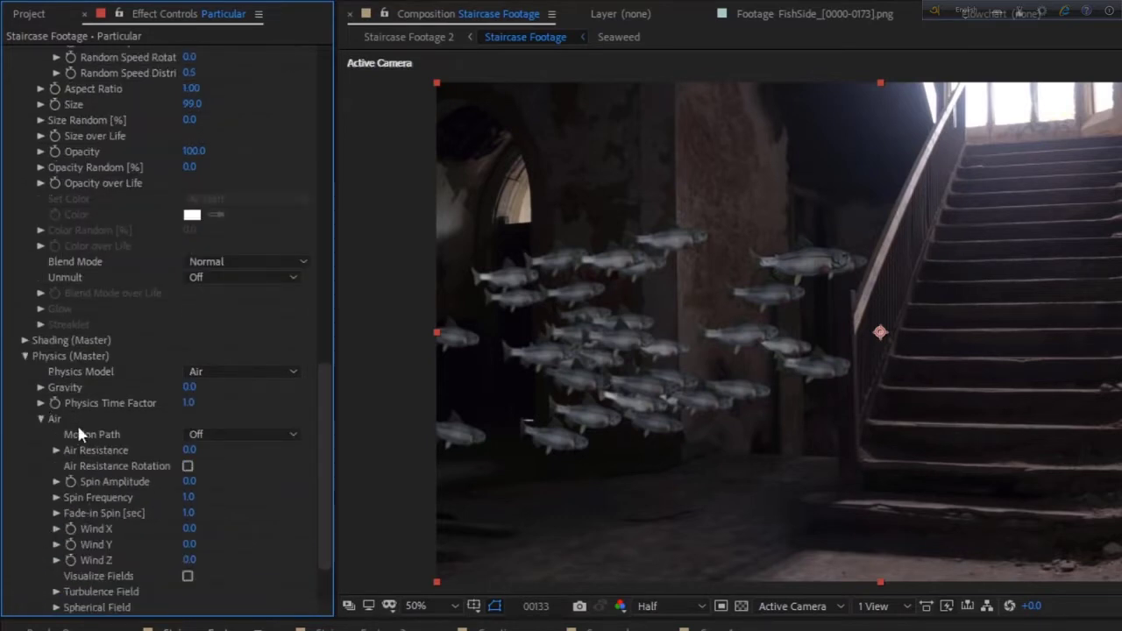
pyautogui.moveTo(190, 481); pyautogui.dragTo(221, 474)
pyautogui.press('space')
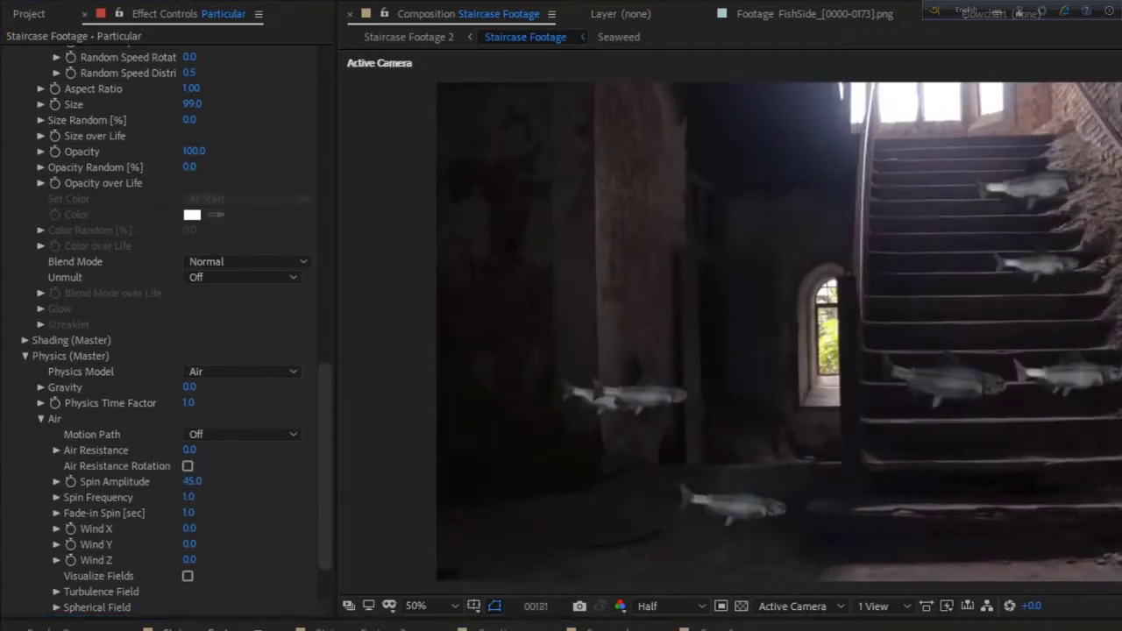
# Try a Spin Amplitude of 605 in the Air physics and preview the fish
pyautogui.press('space')
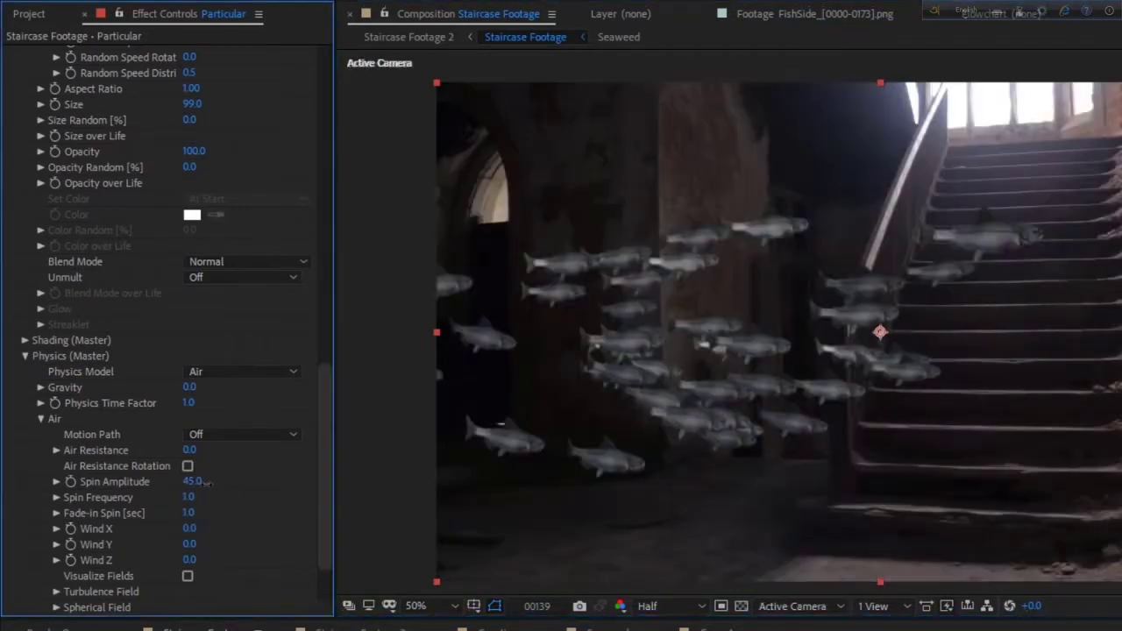
pyautogui.press('space')
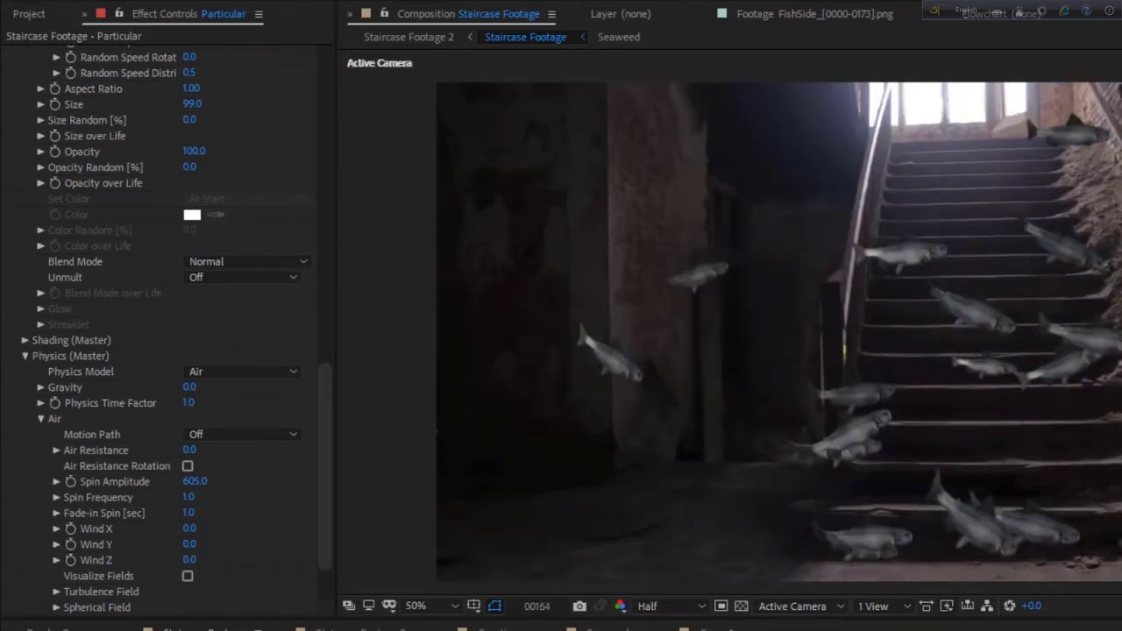
# Turn on motion blur in Particular's rendering settings with a Shutter Angle of 42 and an Opacity Boost of 33
pyautogui.scroll(-3, 175, 526)
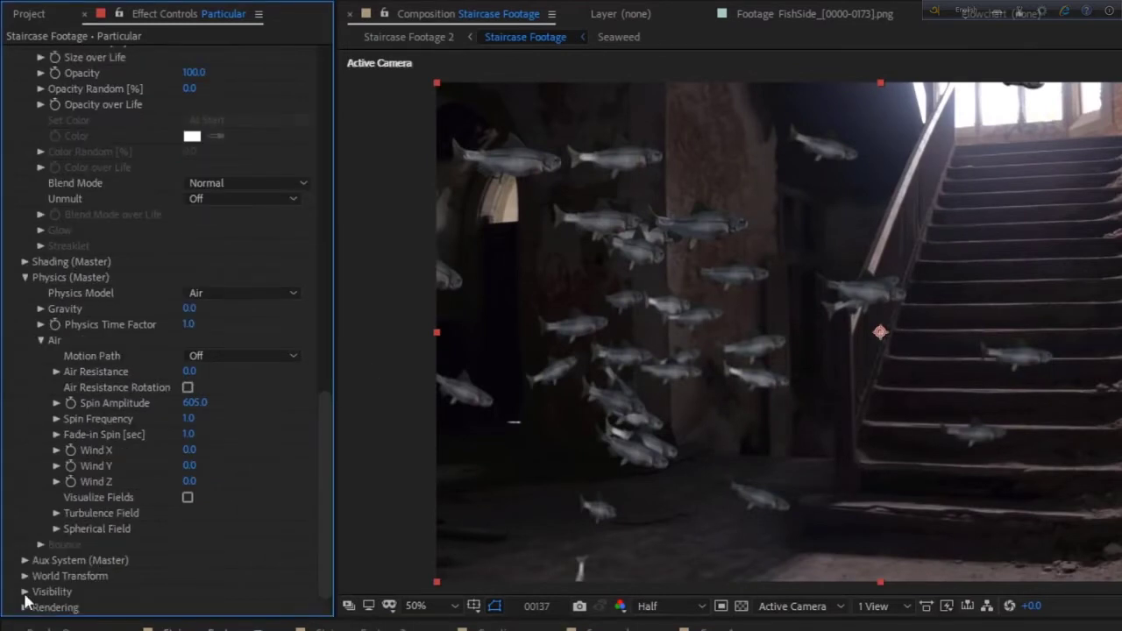
pyautogui.click(25, 607)
pyautogui.scroll(-5, 44, 597)
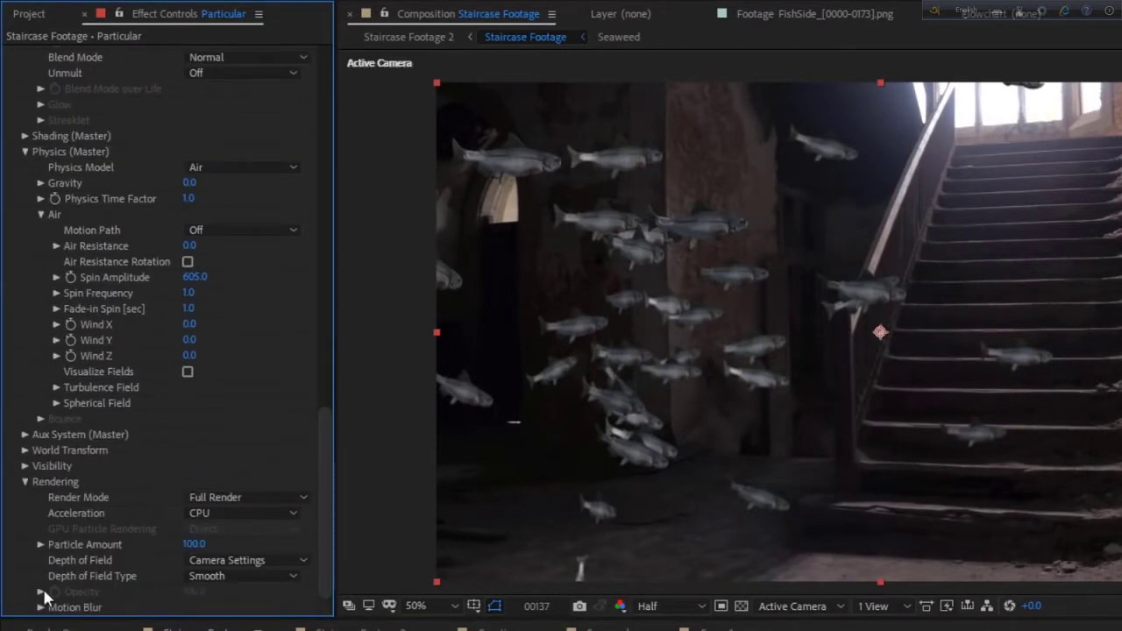
pyautogui.click(40, 607)
pyautogui.scroll(-5, 44, 596)
pyautogui.moveTo(166, 538); pyautogui.dragTo(153, 538)
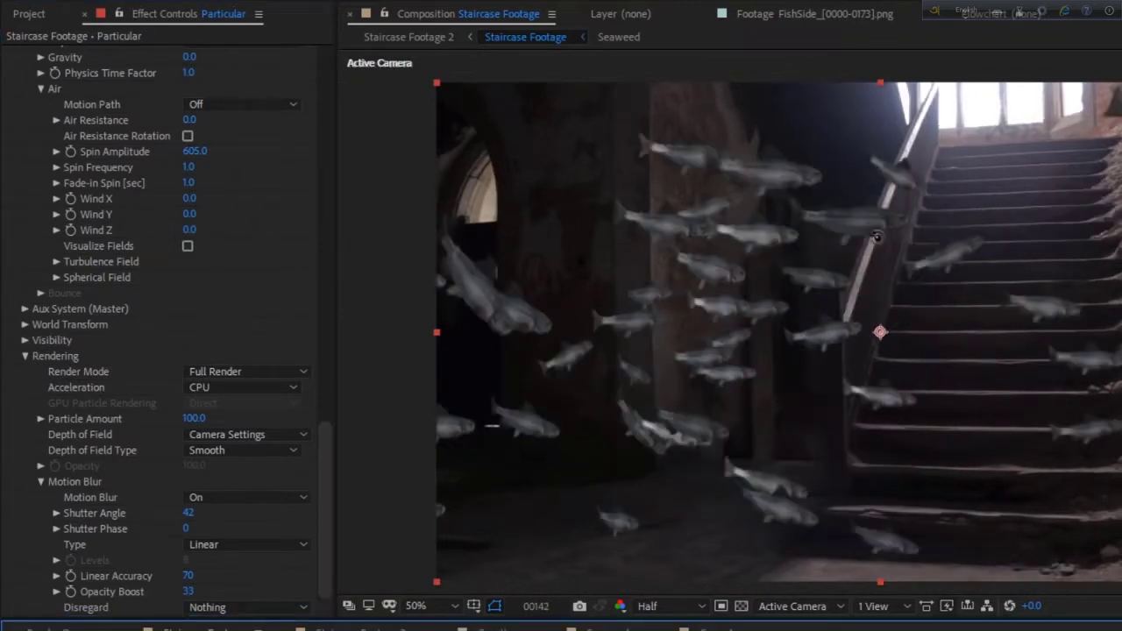
# Turn on Shadowlet for Main in the shading settings and open the shadowlet settings
pyautogui.scroll(10, 140, 441)
pyautogui.click(263, 445)
pyautogui.click(230, 484)
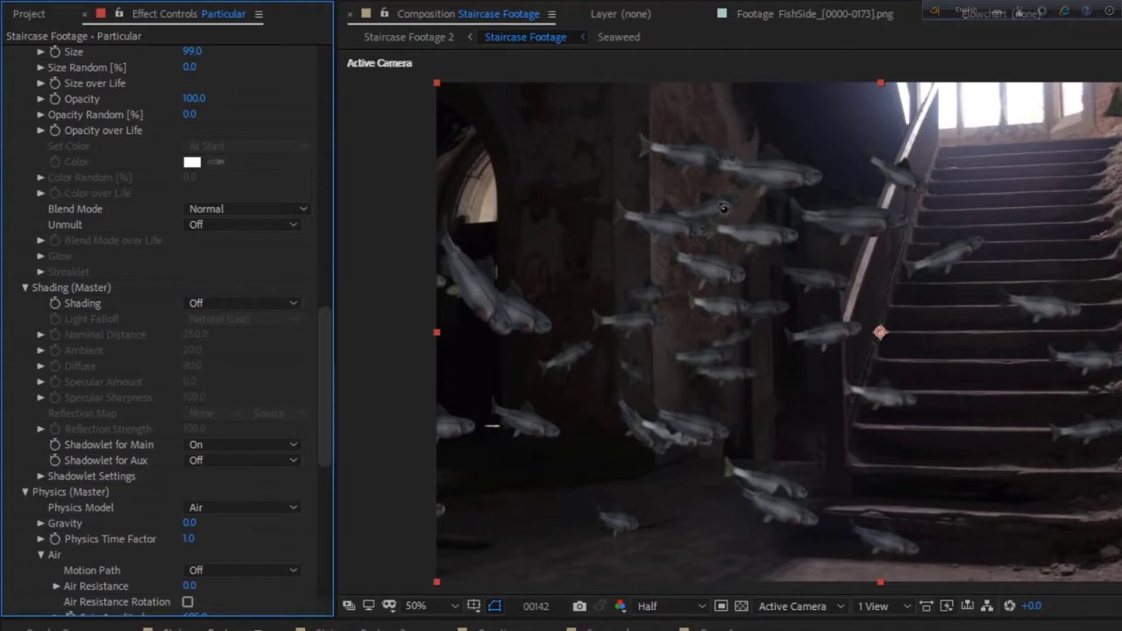
pyautogui.click(41, 476)
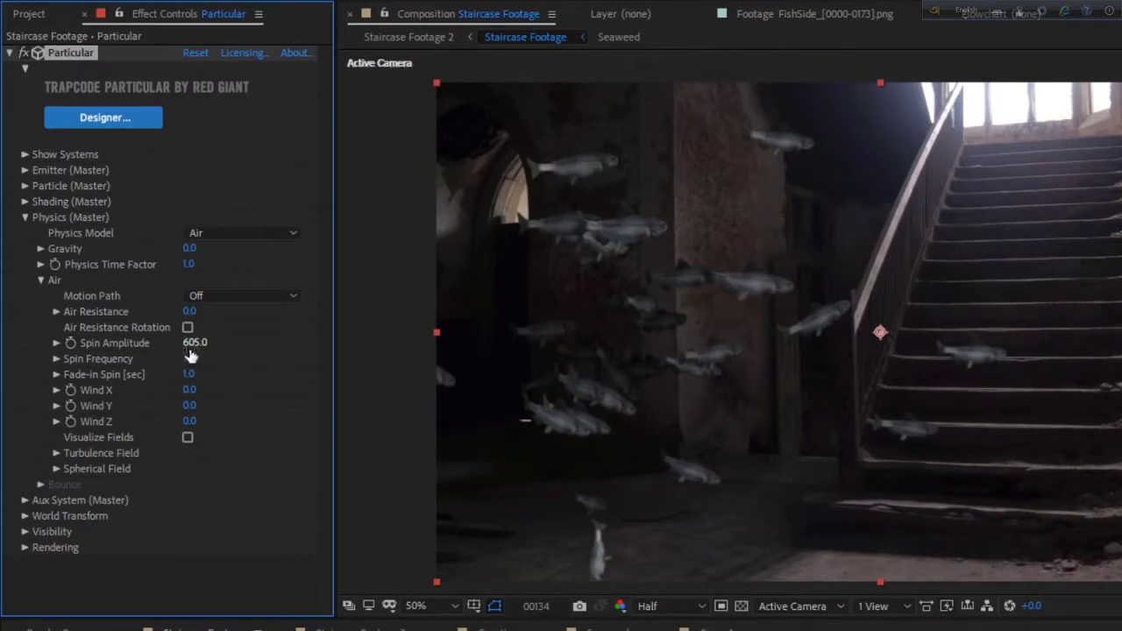
# Set the Spin Amplitude to 59 and the Turbulence Field's Affect Position to 113 and Scale to 5, previewing the fish
pyautogui.write('0')
pyautogui.press('Return')
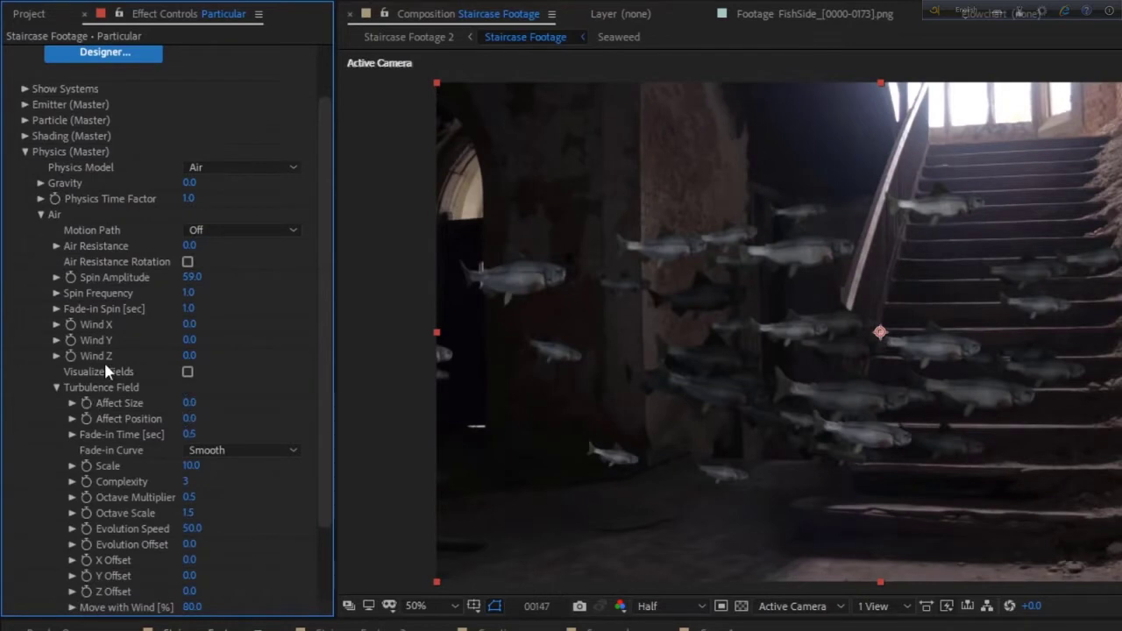
pyautogui.moveTo(190, 419); pyautogui.dragTo(299, 438)
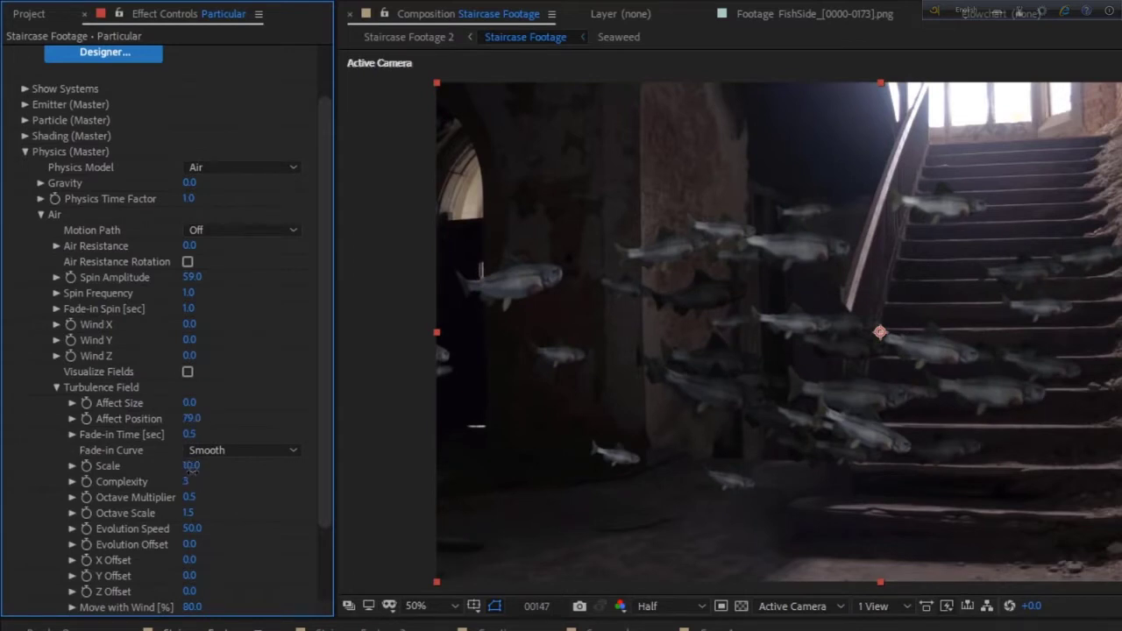
pyautogui.moveTo(191, 470); pyautogui.dragTo(191, 474)
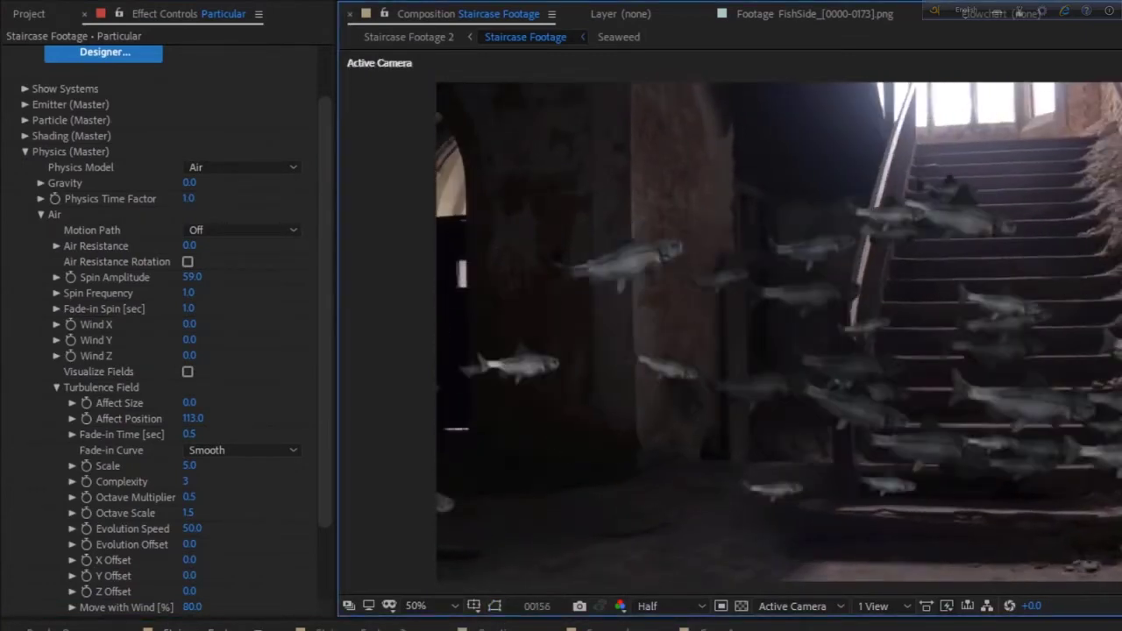
pyautogui.press('space')
# Set the Turbulence Field's Complexity to 2 and its Scale to 2, and preview the fish
pyautogui.click(188, 481)
pyautogui.write('2')
pyautogui.hotkey('shift', 'Tab')
pyautogui.write('2')
pyautogui.press('Return')
pyautogui.press('space')
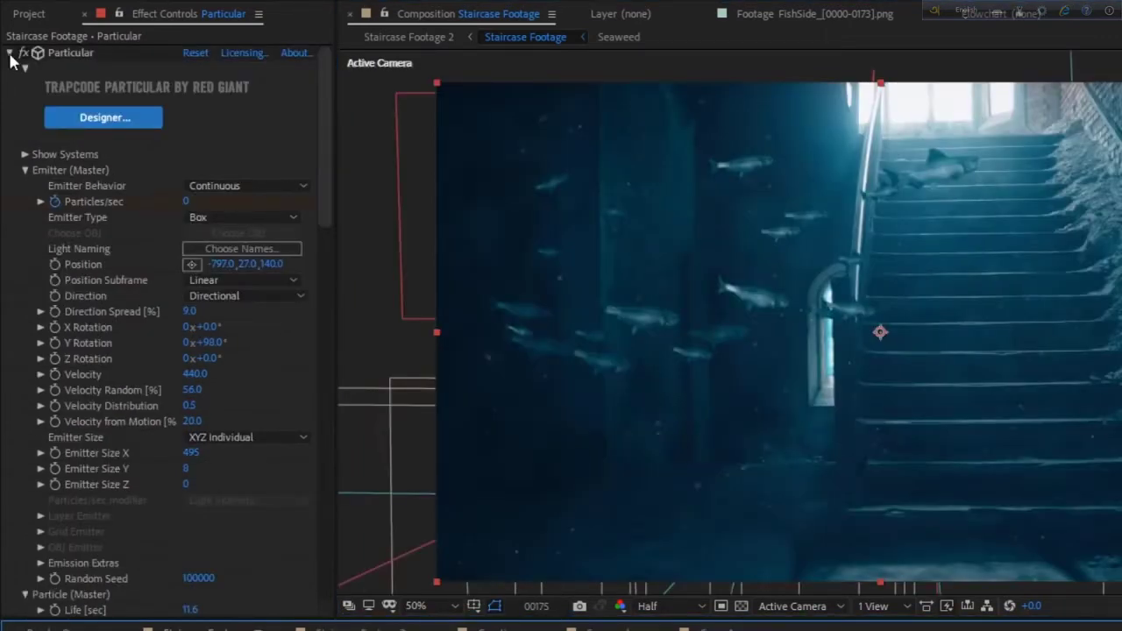
# Darken the fish layer with Brightness -99 and Contrast -18, and add a CC Light Sweep centered at 1192, 512
pyautogui.click(9, 53)
pyautogui.moveTo(187, 100)
pyautogui.mouseDown()
pyautogui.moveTo(166, 105)
pyautogui.moveTo(202, 100)
pyautogui.mouseUp()
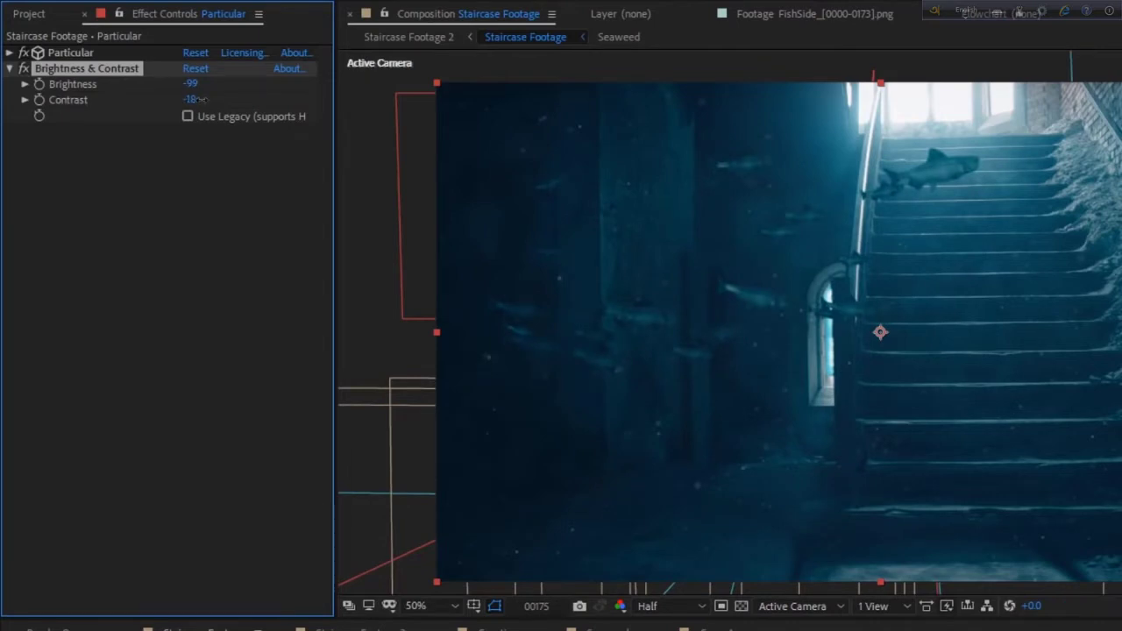
pyautogui.rightClick(200, 99)
pyautogui.click(551, 383)
pyautogui.moveTo(868, 212); pyautogui.dragTo(987, 325)
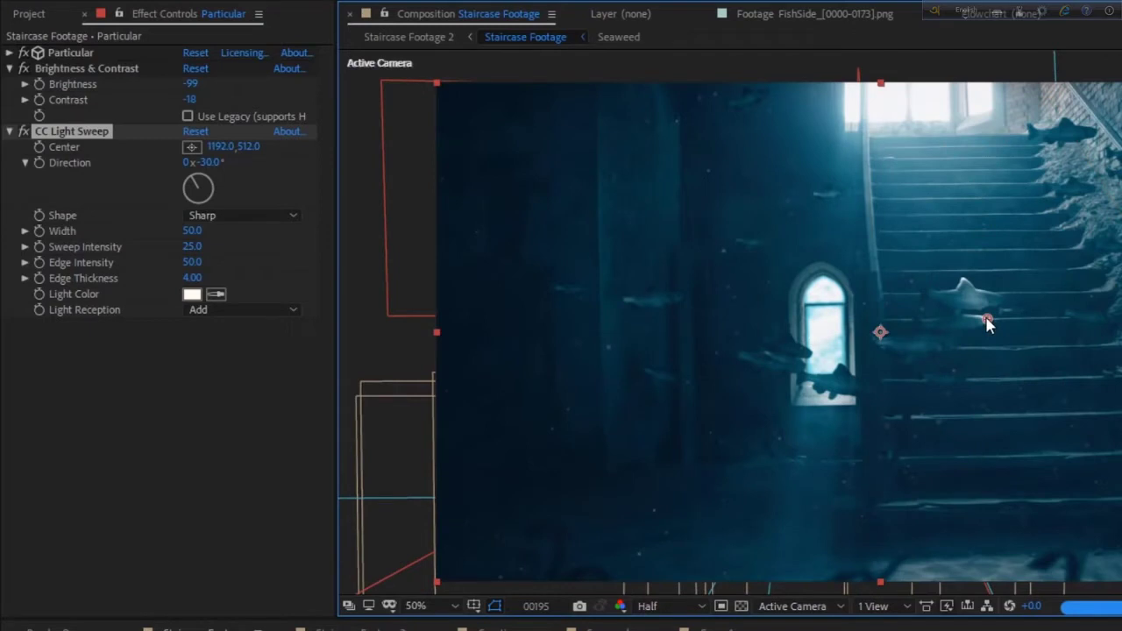
# Link the light sweep's Center to the Shine 1 light with the expression thisComp.layer("Shine 1").toComp([0,0,0])
pyautogui.keyDown('alt'); pyautogui.click(39, 147); pyautogui.keyUp('alt')
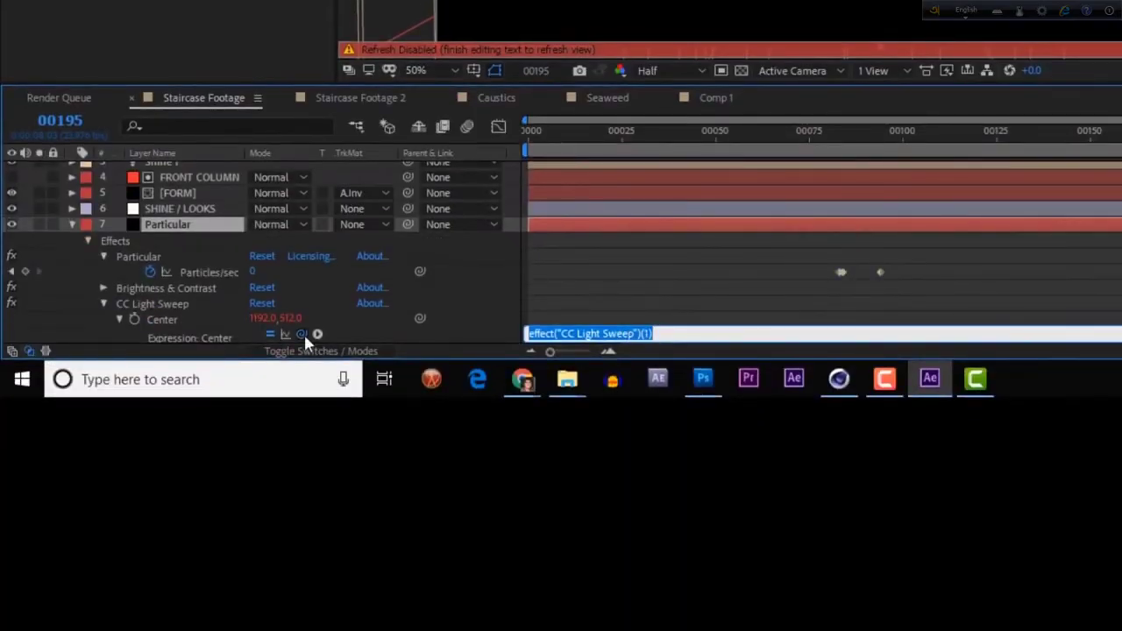
pyautogui.moveTo(303, 332); pyautogui.dragTo(189, 200)
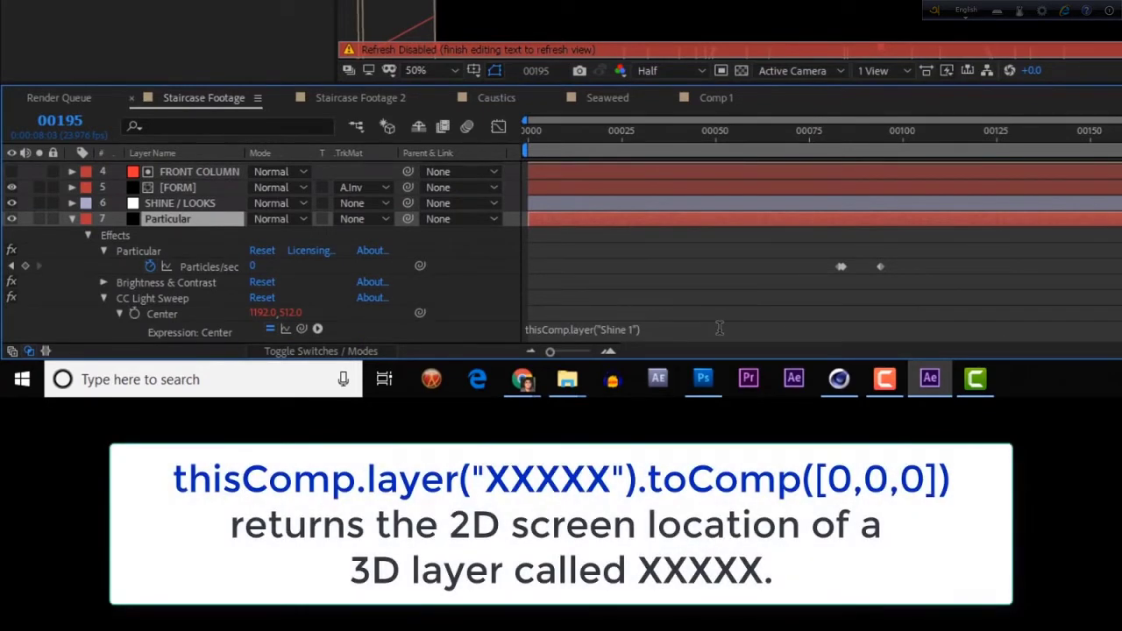
pyautogui.write('.toComp([0,0,0])')
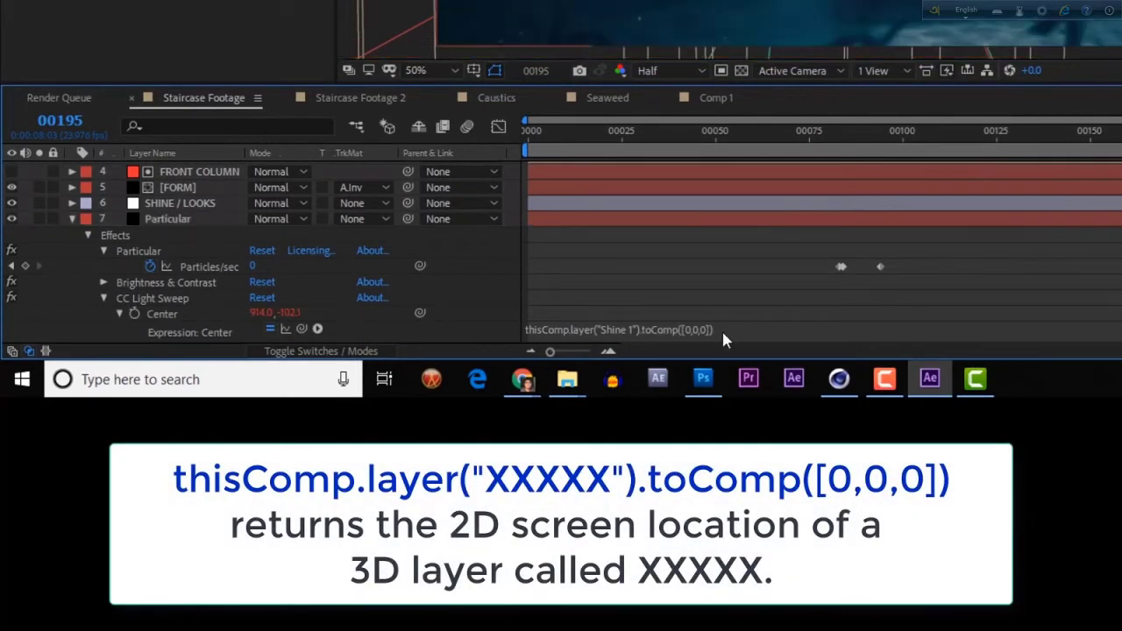
pyautogui.click(721, 328)
pyautogui.click(741, 298)
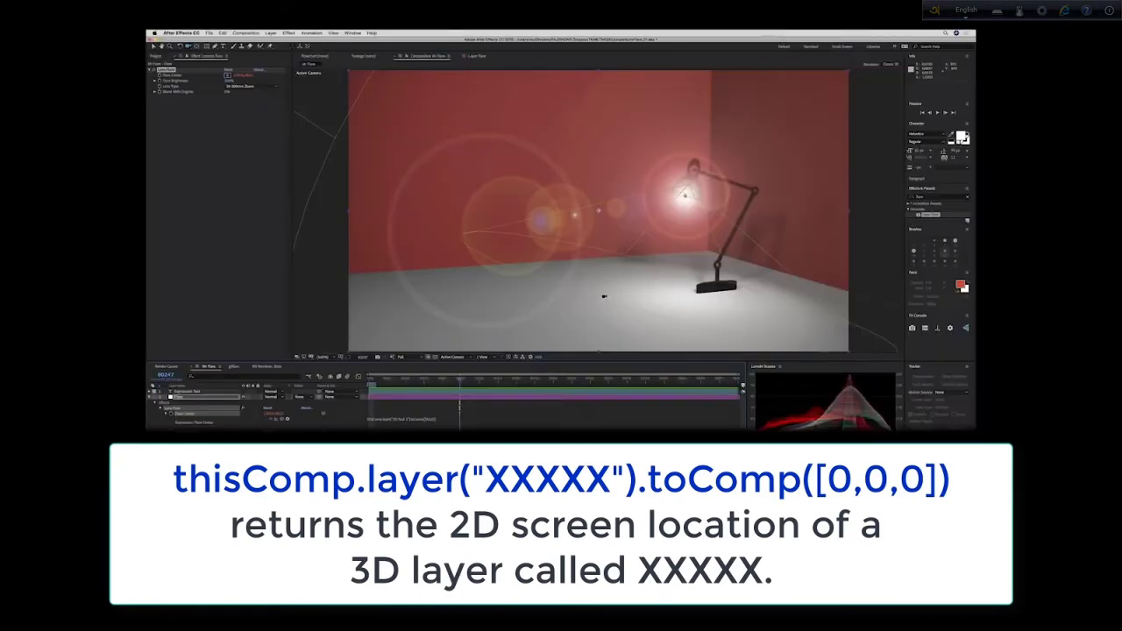
pyautogui.moveTo(604, 296); pyautogui.dragTo(644, 297)
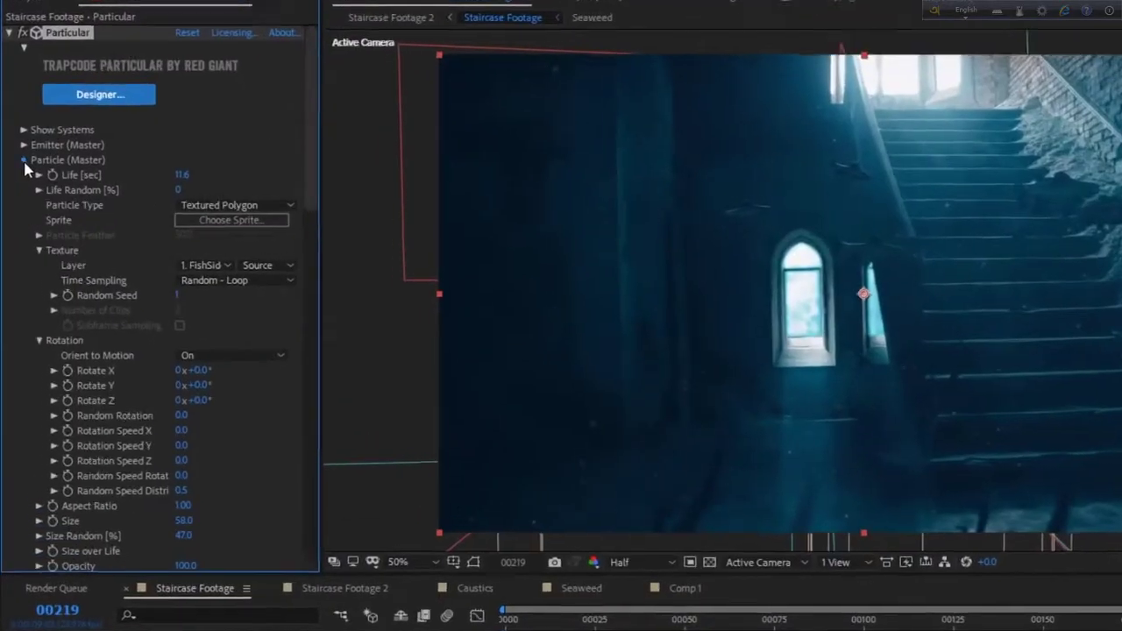
# Make Particular's Aux System emit continuously and set its particle type to Sphere
pyautogui.click(16, 178)
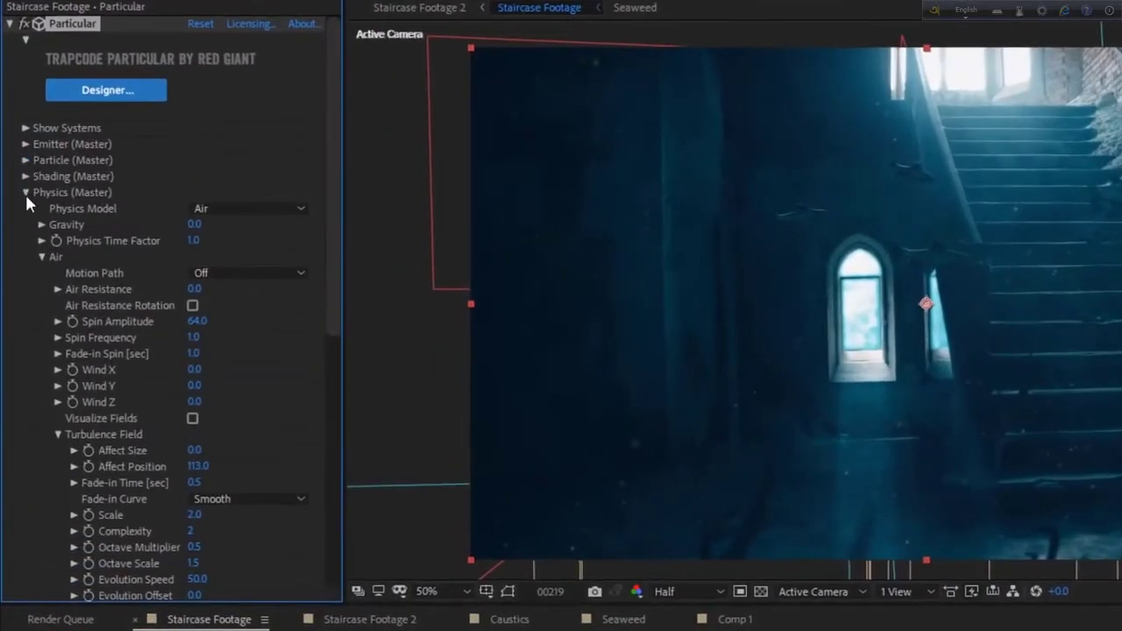
pyautogui.click(25, 193)
pyautogui.click(26, 209)
pyautogui.scroll(-1, 26, 211)
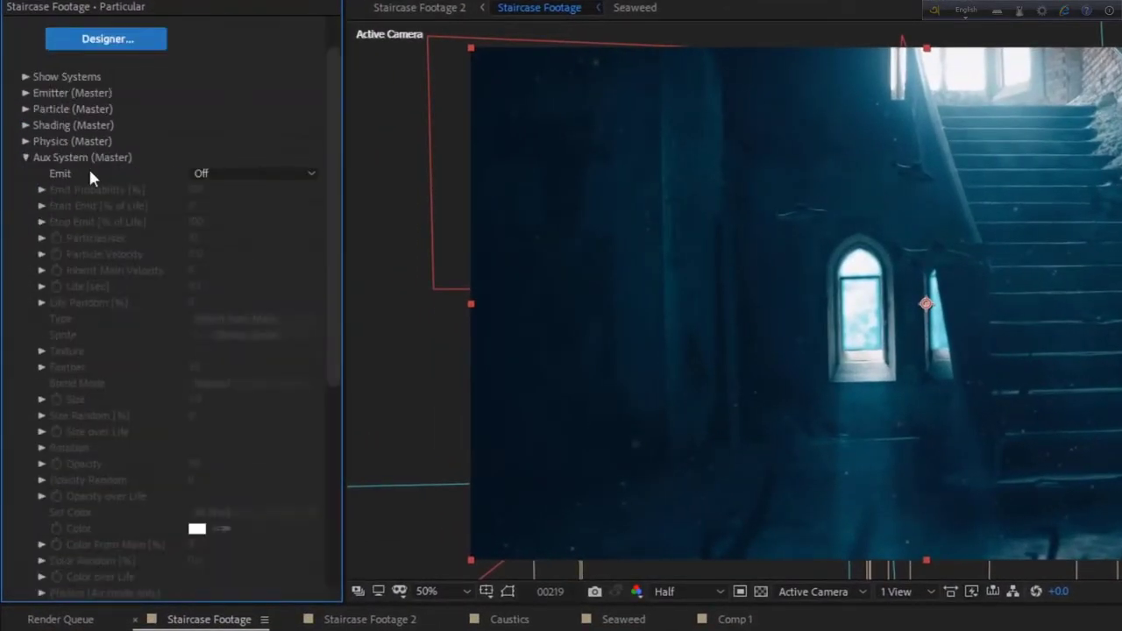
pyautogui.click(205, 173)
pyautogui.click(253, 236)
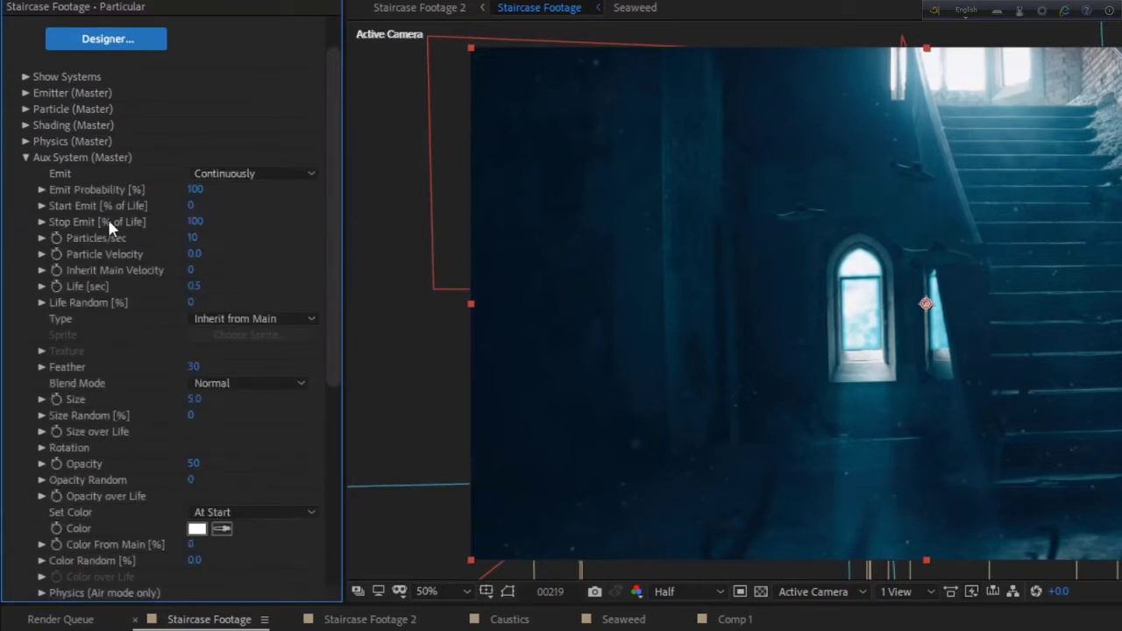
pyautogui.click(235, 319)
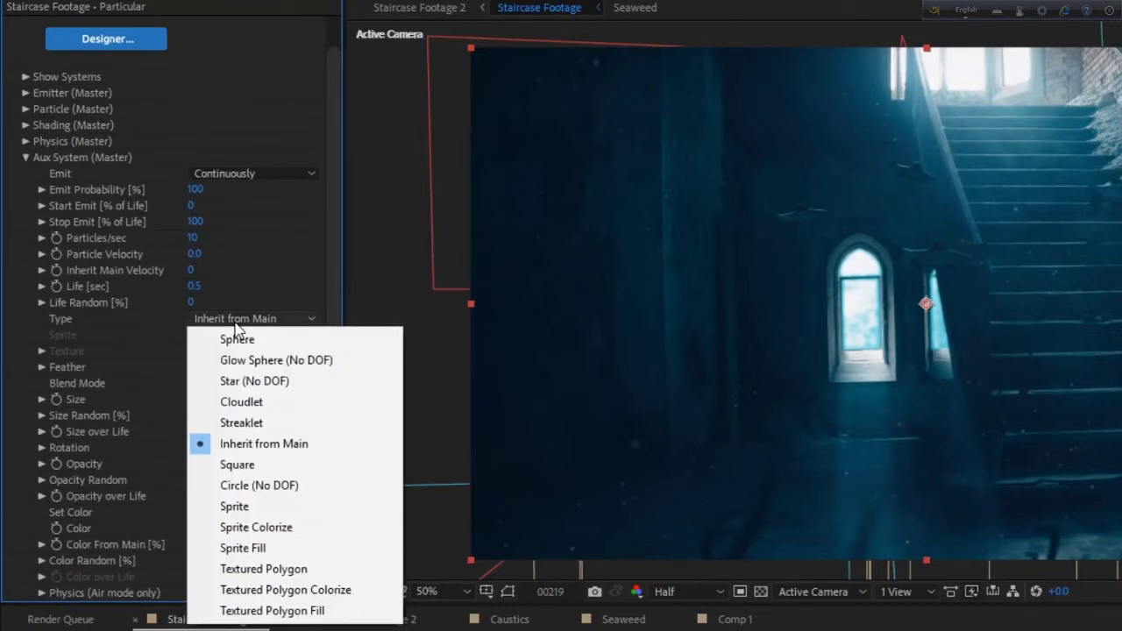
pyautogui.click(236, 338)
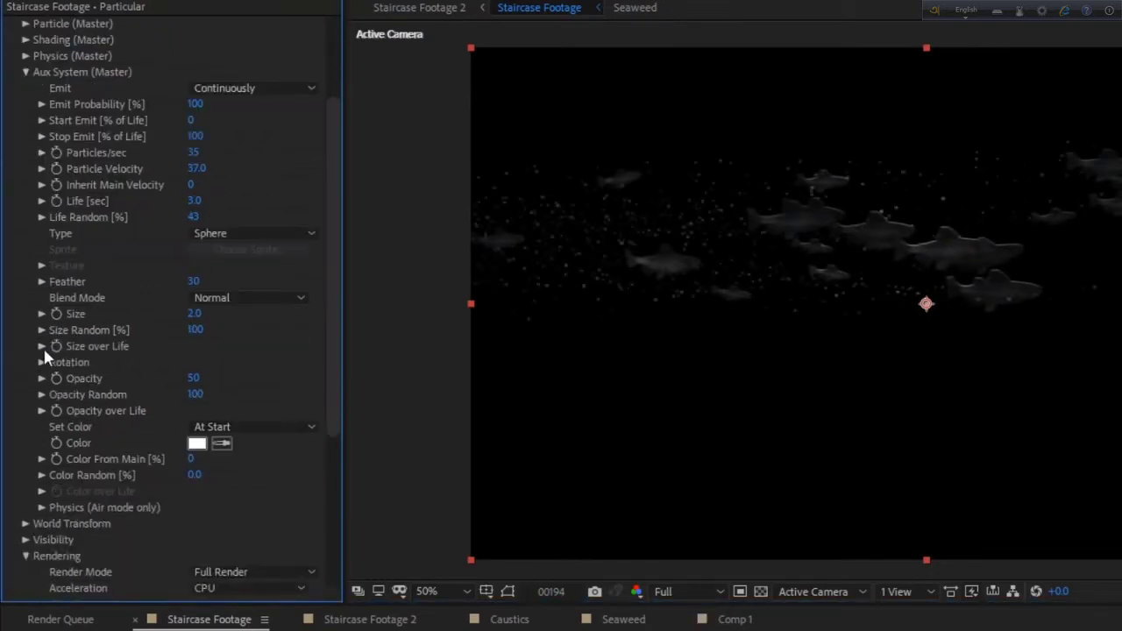
# Shape the Aux particles' Size over Life curve so it holds full size until midlife and falls to zero at the end
pyautogui.click(42, 346)
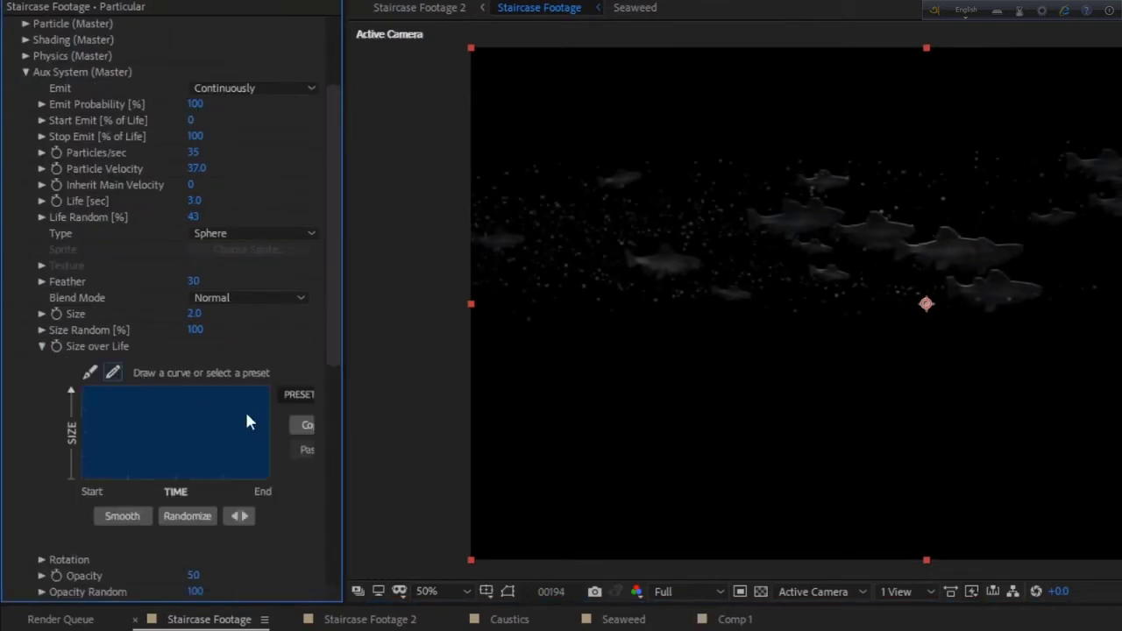
pyautogui.click(92, 373)
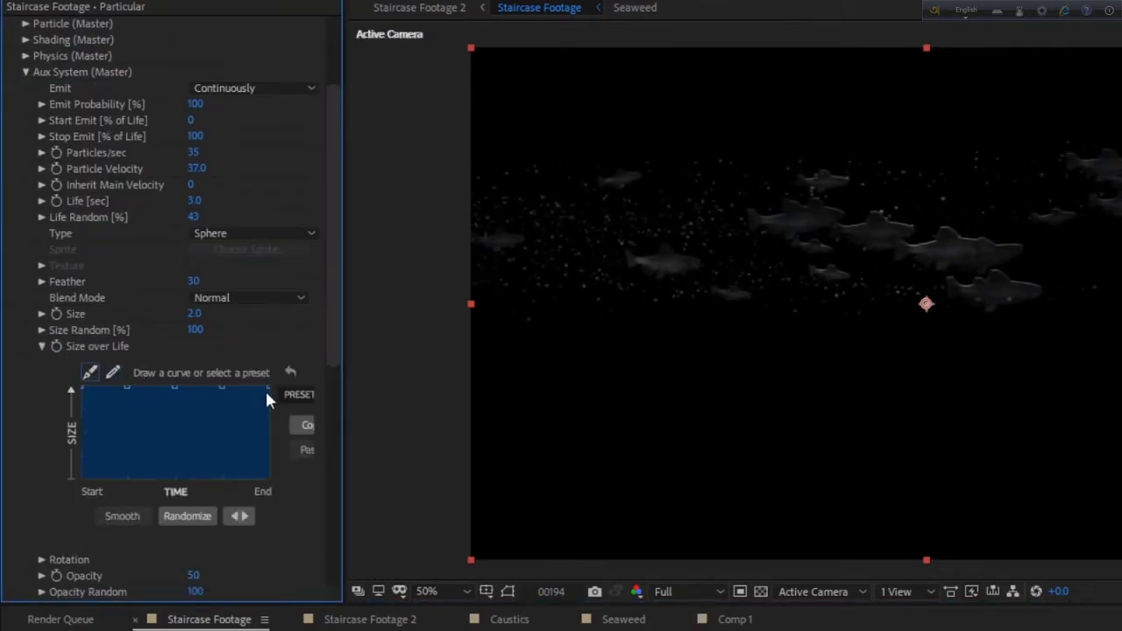
pyautogui.moveTo(267, 397); pyautogui.dragTo(227, 425)
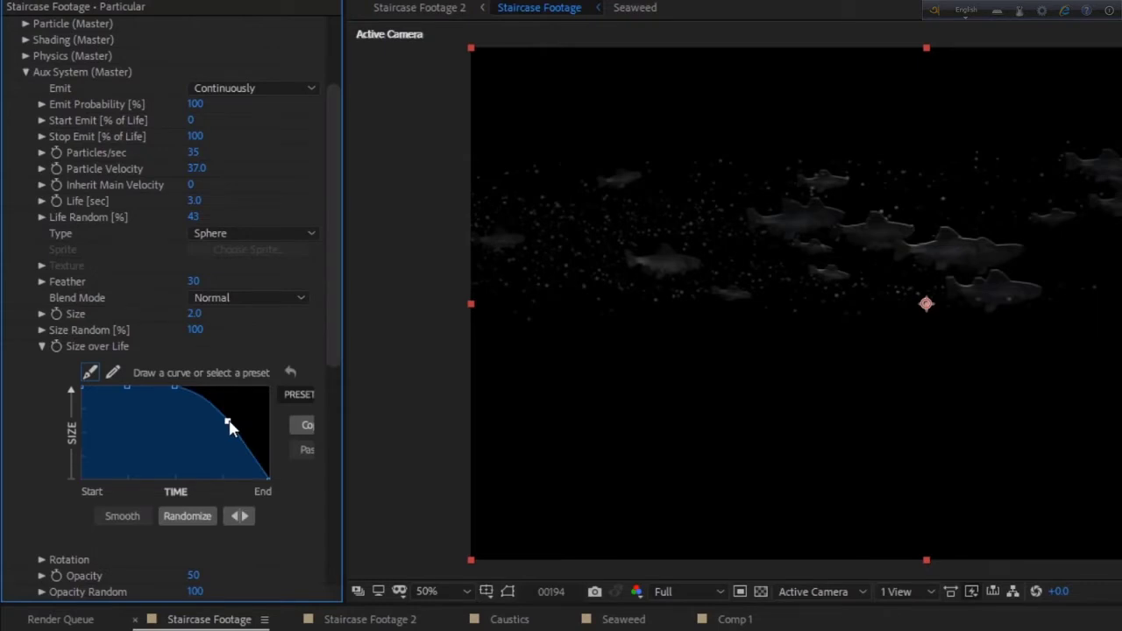
pyautogui.click(41, 346)
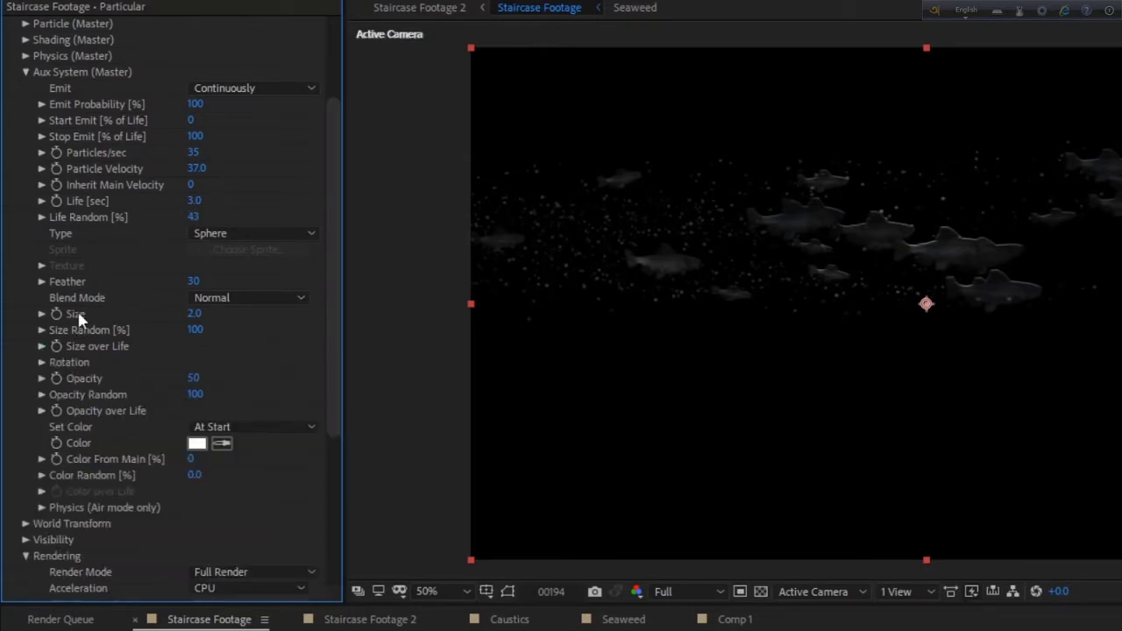
# Adjust the Turbulence Position and Gravity in the Aux System's Air physics
pyautogui.click(43, 506)
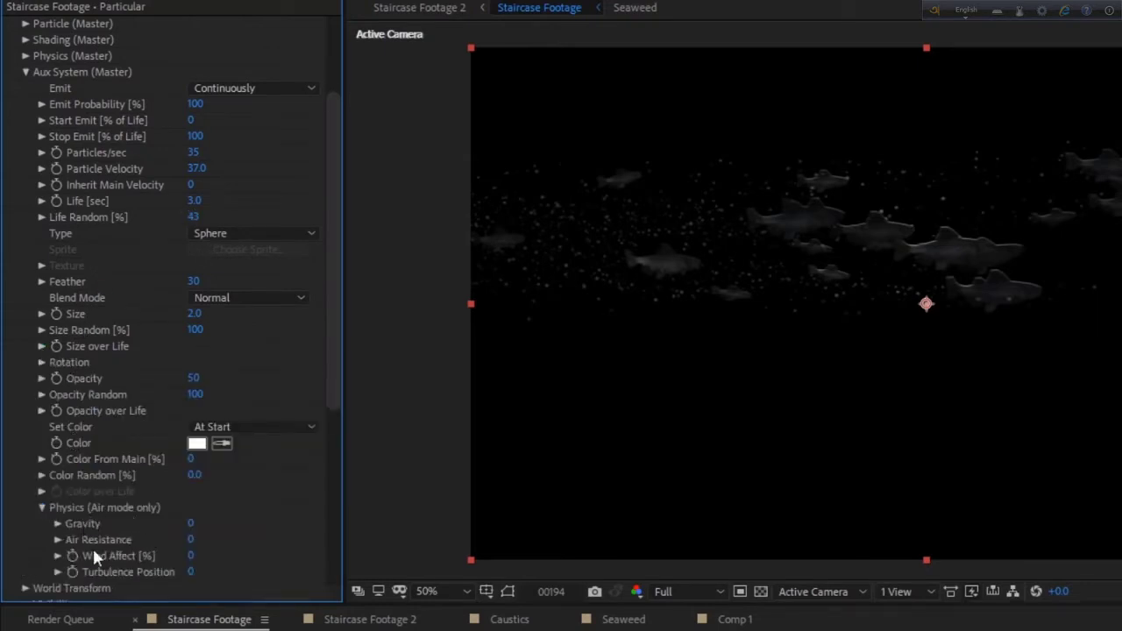
pyautogui.moveTo(189, 573); pyautogui.dragTo(202, 572)
pyautogui.moveTo(182, 524); pyautogui.dragTo(188, 524)
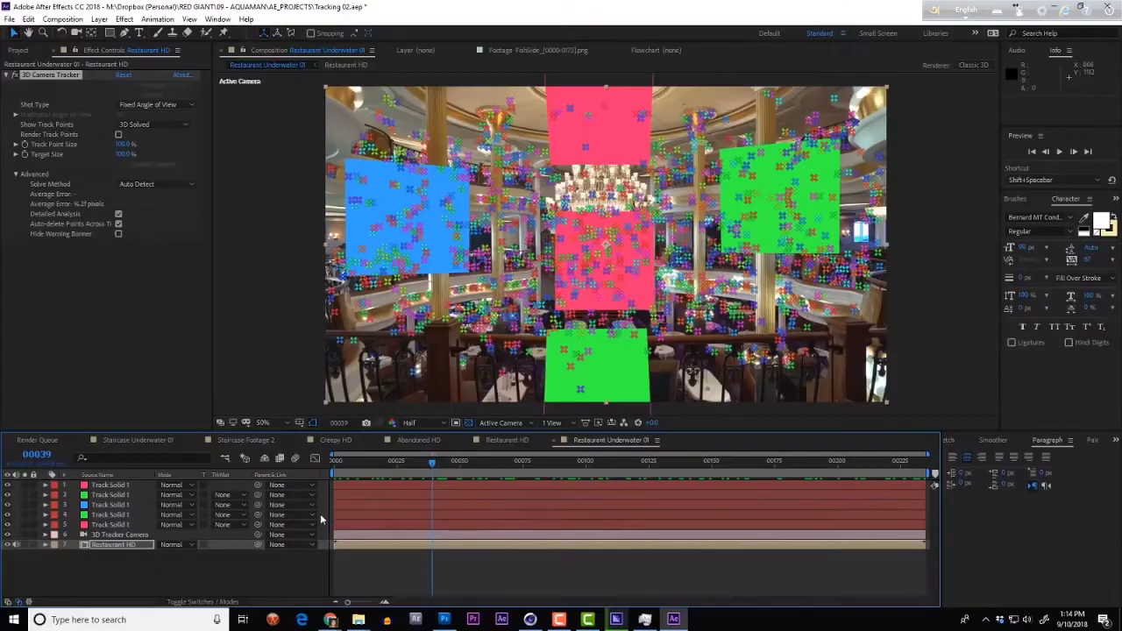
# Copy the Shine 1 light and the SHINE / LOOKS adjustment layer from Staircase Underwater 01 into the Restaurant Underwater 01 composition
pyautogui.press('Home')
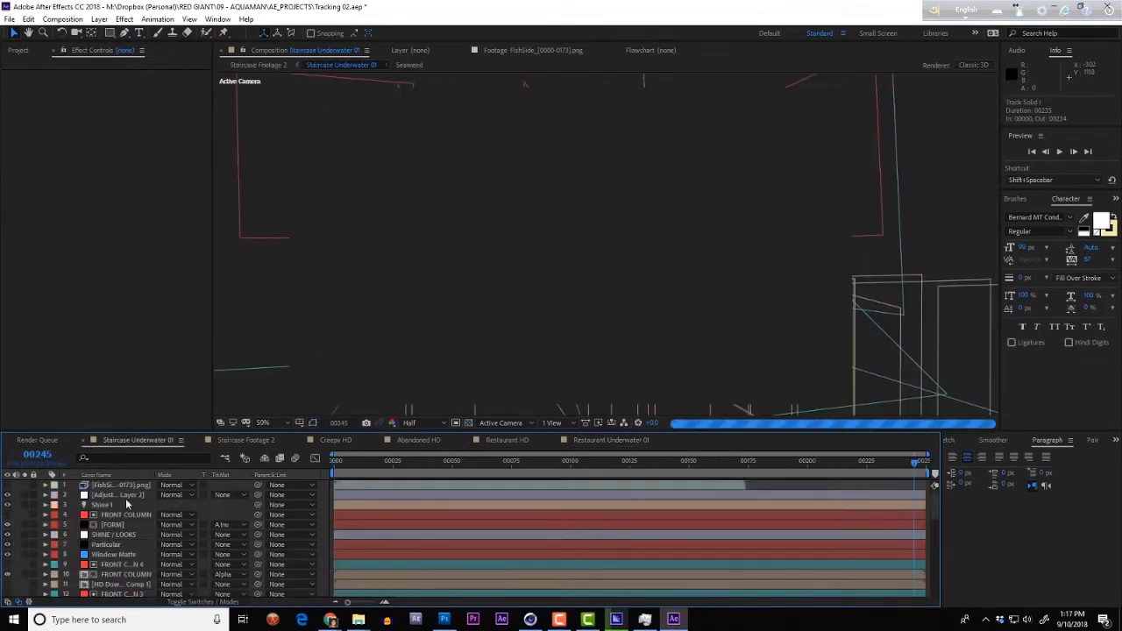
pyautogui.click(123, 536)
pyautogui.click(105, 506)
pyautogui.keyDown('ctrl'); pyautogui.click(114, 535); pyautogui.keyUp('ctrl')
pyautogui.hotkey('ctrl', 'c')
pyautogui.click(611, 439)
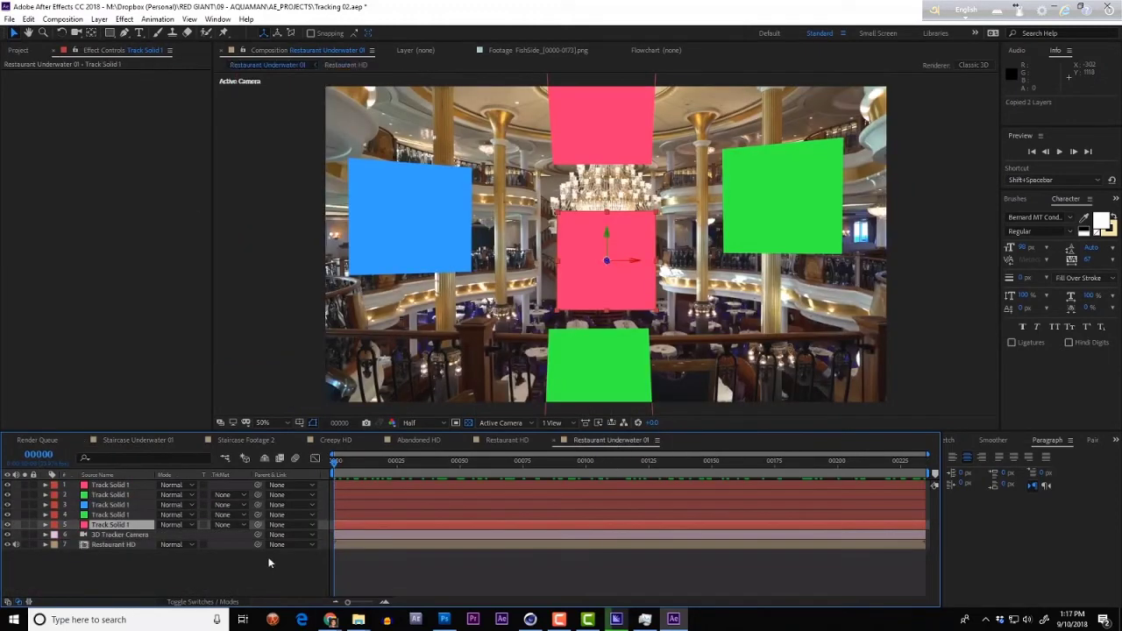
pyautogui.hotkey('ctrl', 'v')
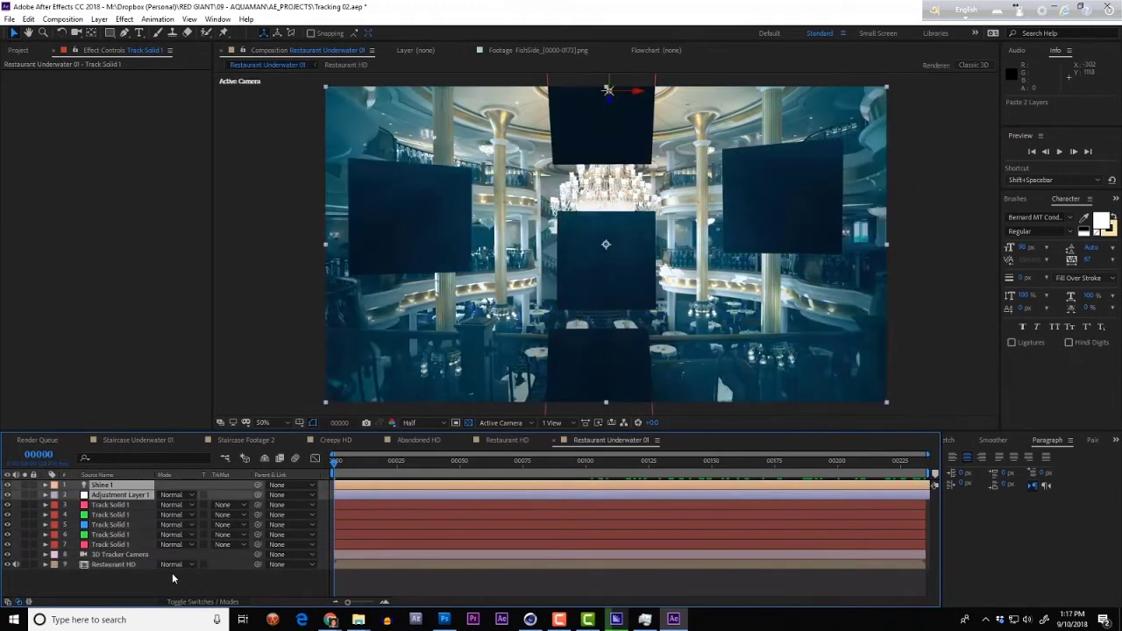
# Hide the five track solids and reposition the Shine 1 light in the restaurant scene
pyautogui.moveTo(7, 505); pyautogui.dragTo(7, 545)
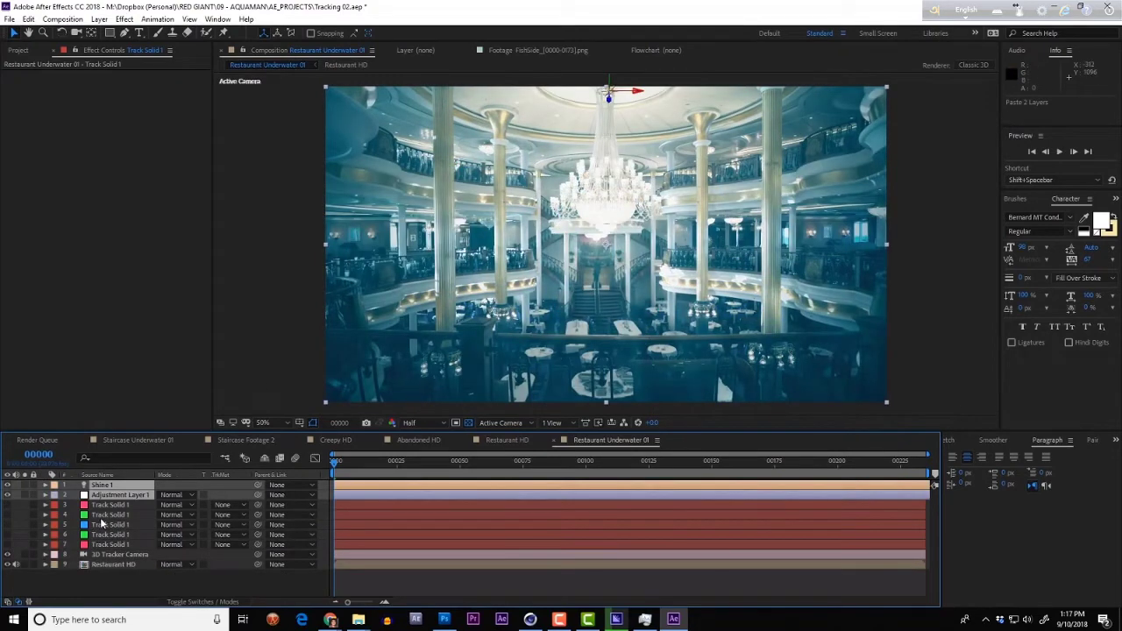
pyautogui.click(640, 97)
pyautogui.moveTo(640, 97); pyautogui.dragTo(795, 190)
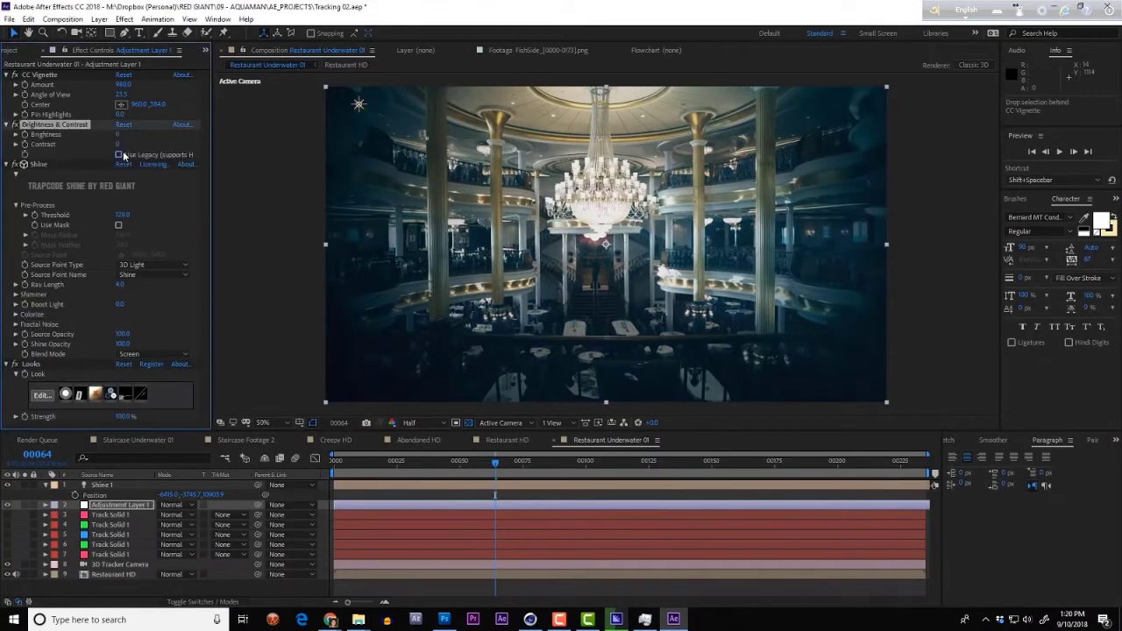
# Enable Use Legacy for the adjustment layer's Brightness & Contrast and set Brightness to -21 and Contrast to -12
pyautogui.click(119, 154)
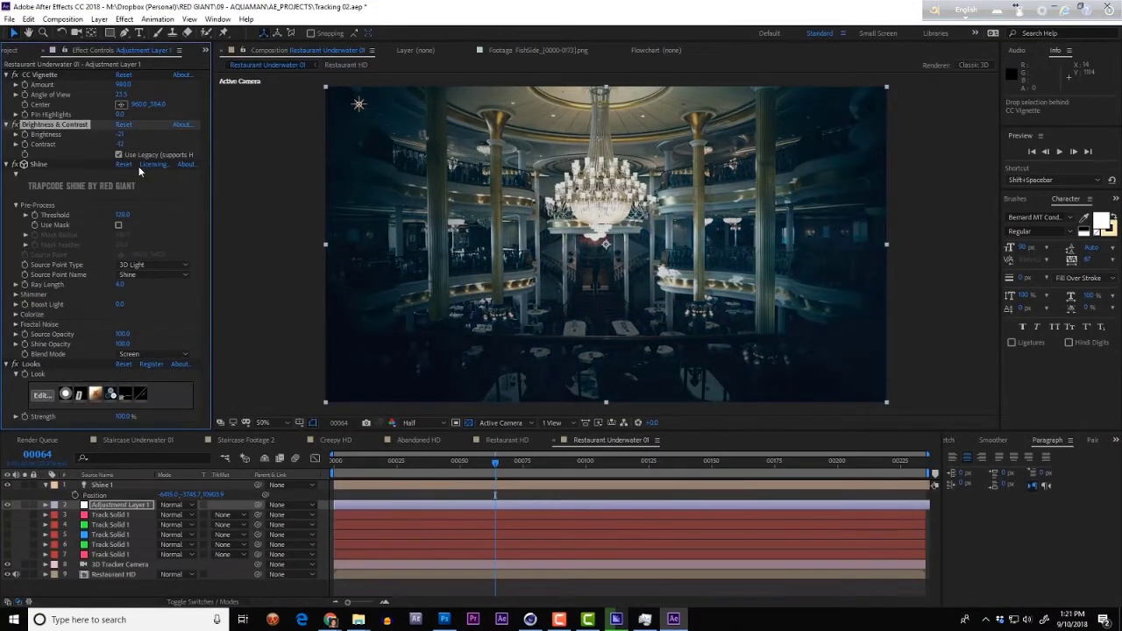
# Add a Tint effect to the adjustment layer and map its blacks to a dark blue
pyautogui.click(119, 154)
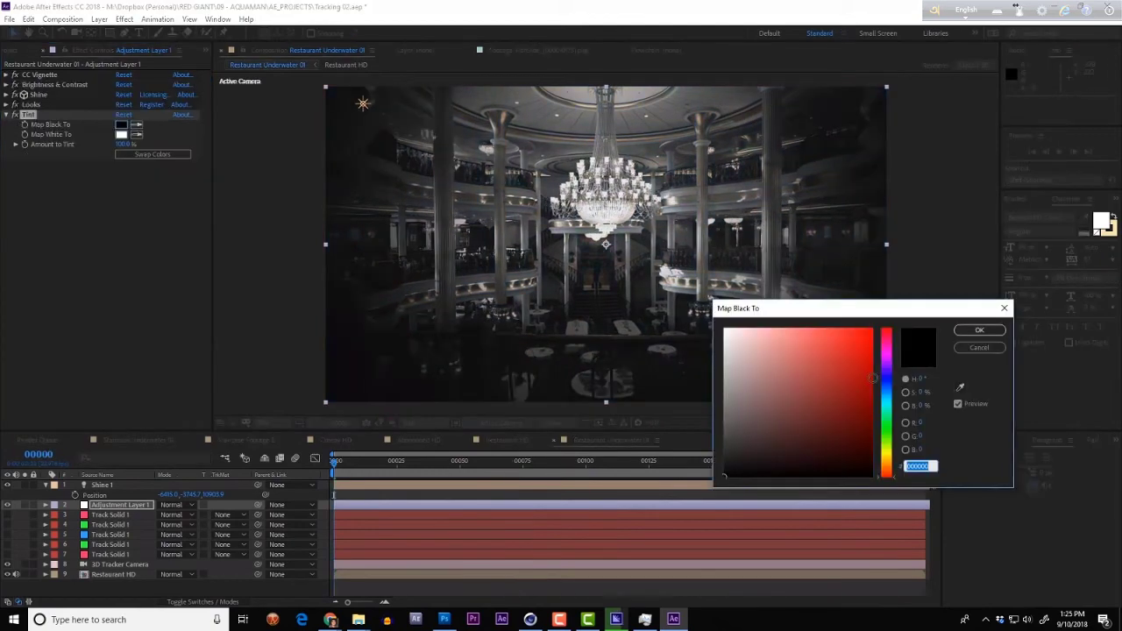
pyautogui.click(886, 386)
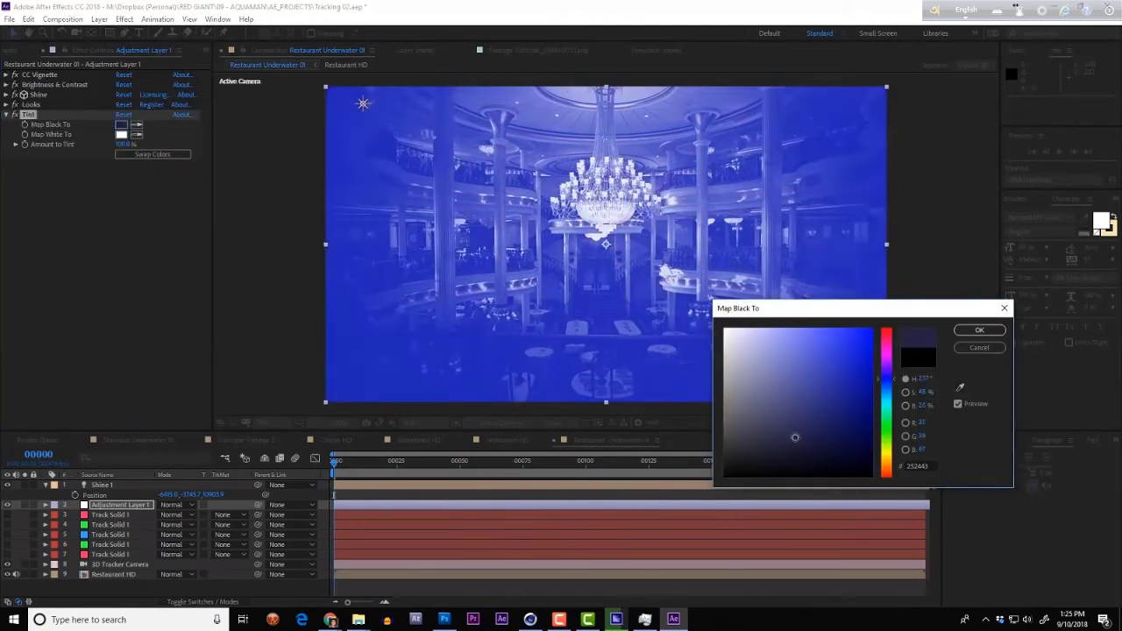
pyautogui.click(988, 322)
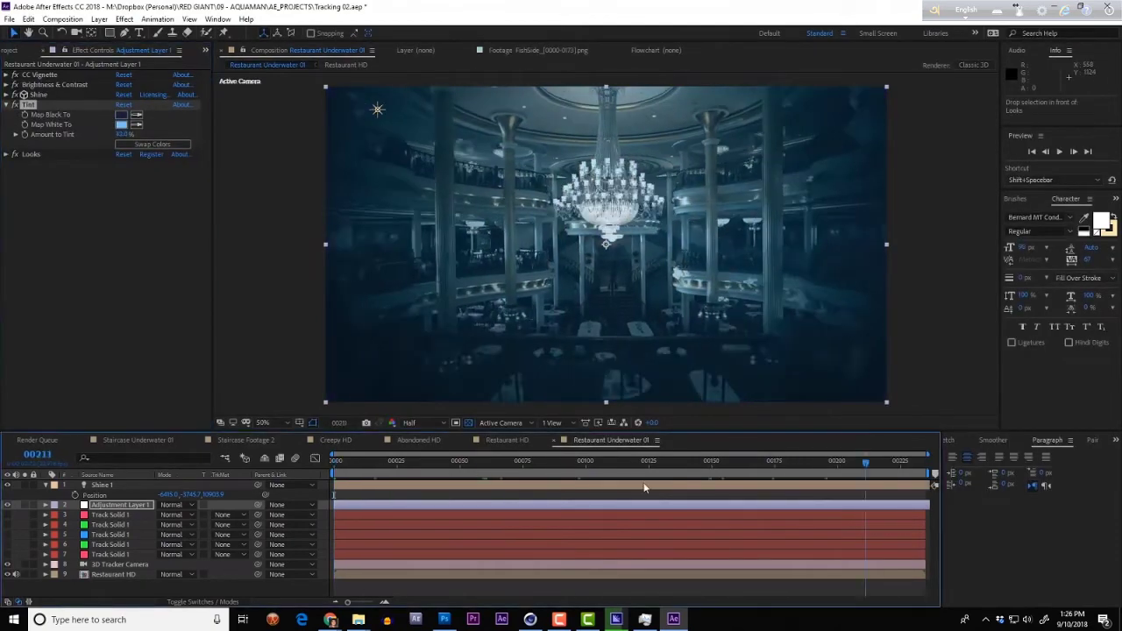
# Add a Ripple adjustment layer with Glow and uni.Heatwave, set Flow Speed to 47 and Blur Amount to 27, and preview the distortion
pyautogui.hotkey('ctrl', 'space')
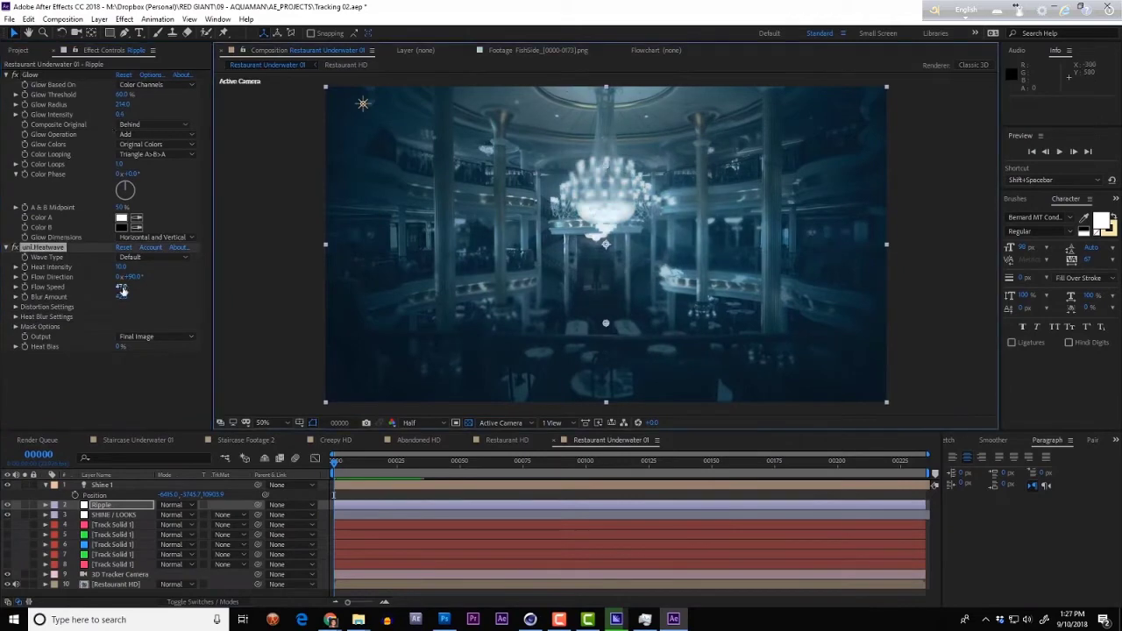
pyautogui.hotkey('shift', 'space')
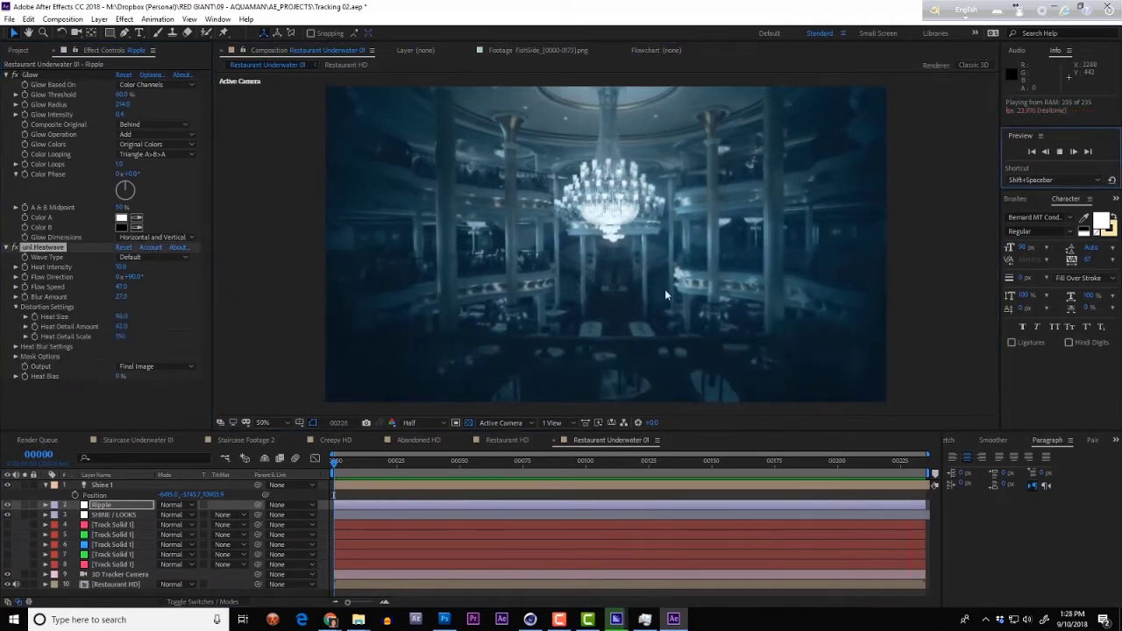
# Create a black solid named FORM below the SHINE / LOOKS layer and apply the Form effect to it
pyautogui.click(99, 18)
pyautogui.moveTo(114, 28)
pyautogui.click(315, 43)
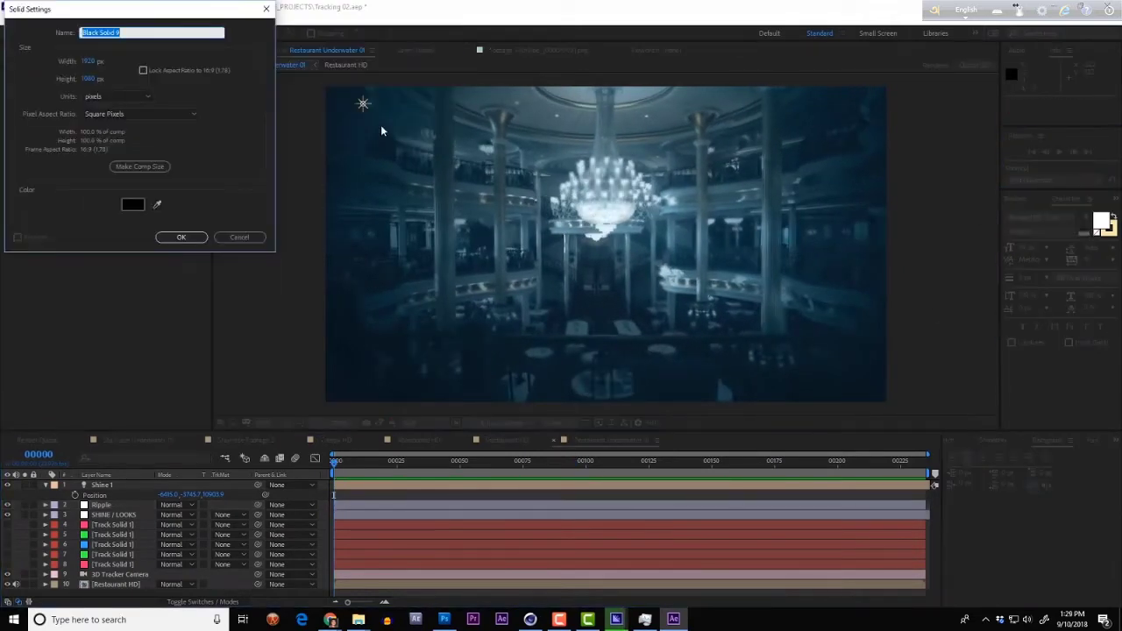
pyautogui.write('FORM')
pyautogui.press('Return')
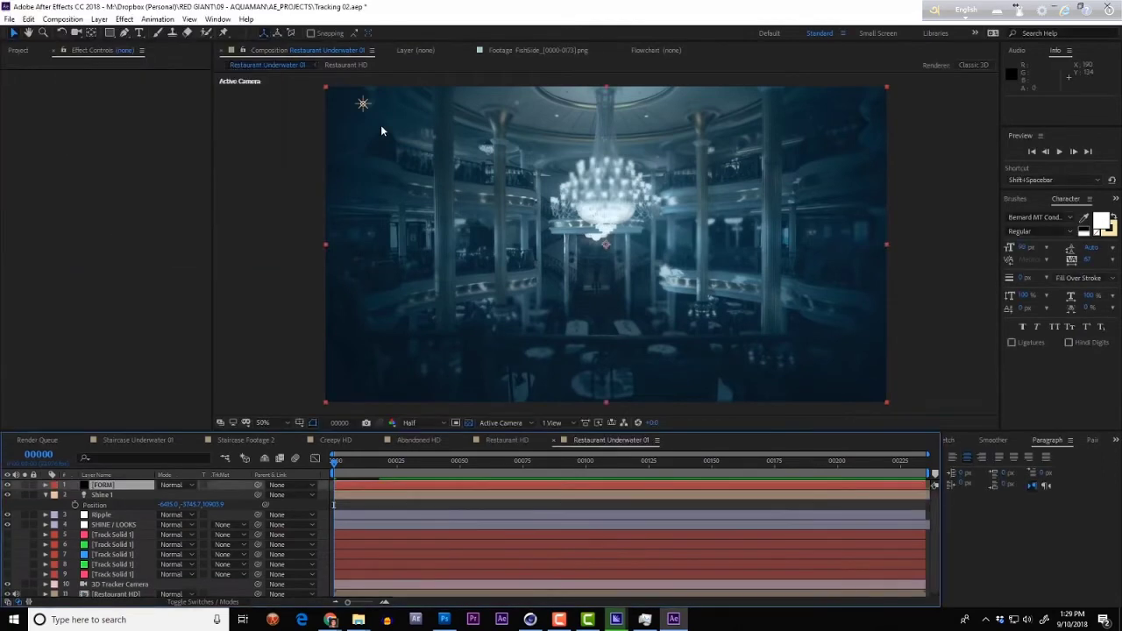
pyautogui.hotkey('ctrl', 'space')
pyautogui.write('form')
pyautogui.press('Return')
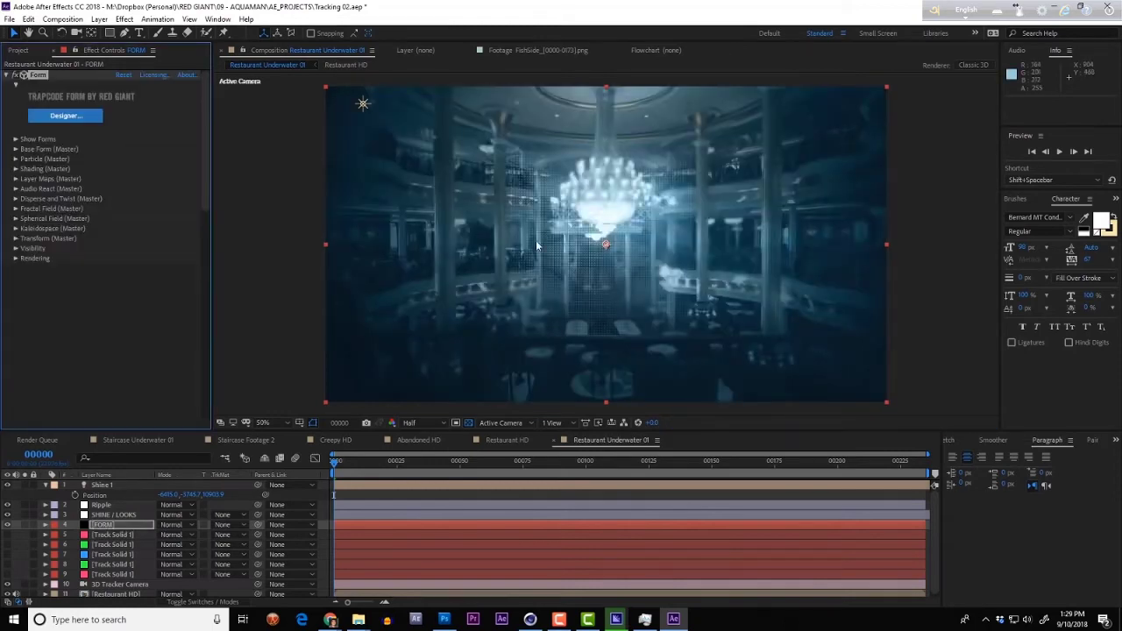
# Disperse the Form particles and adjust the Fractal Field motion with Flow X at 80, previewing the drifting particles
pyautogui.click(16, 149)
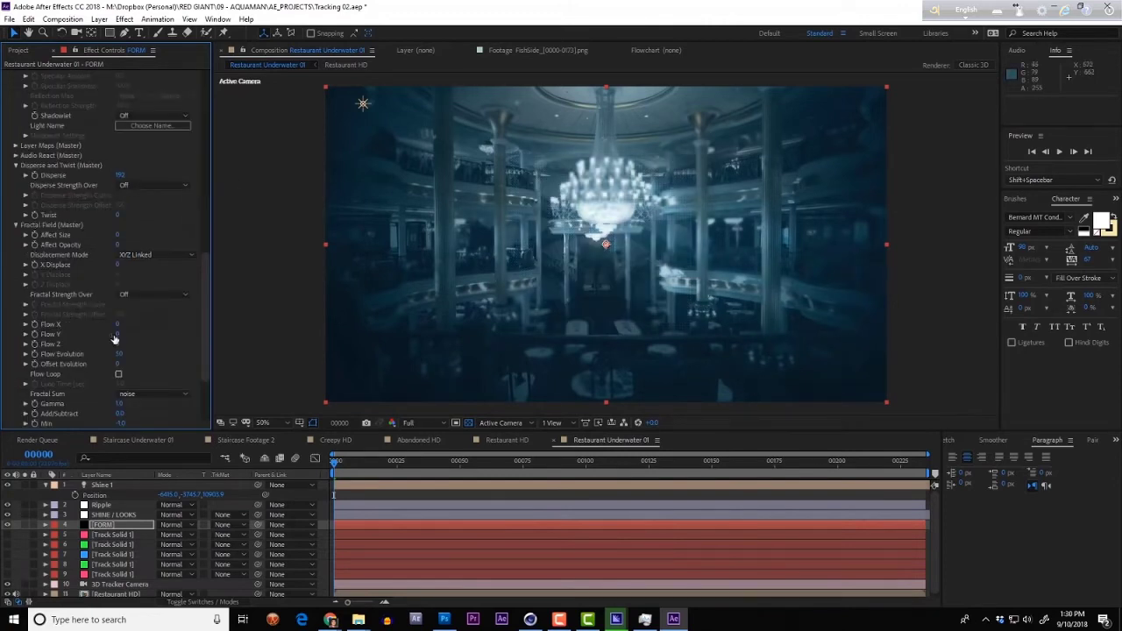
pyautogui.press('space')
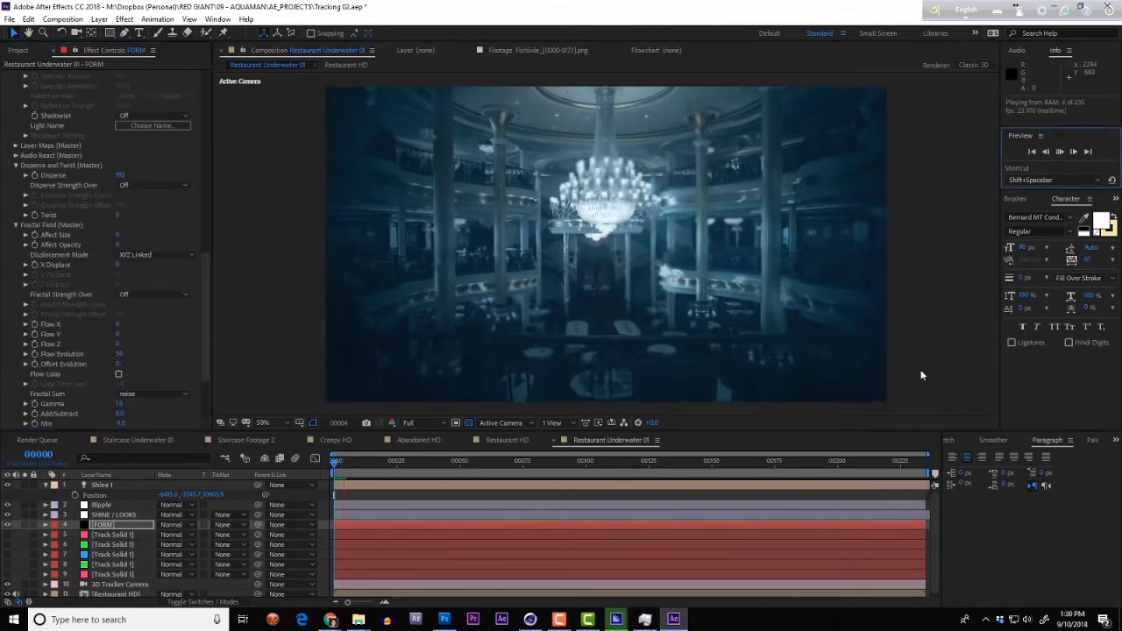
pyautogui.press('space')
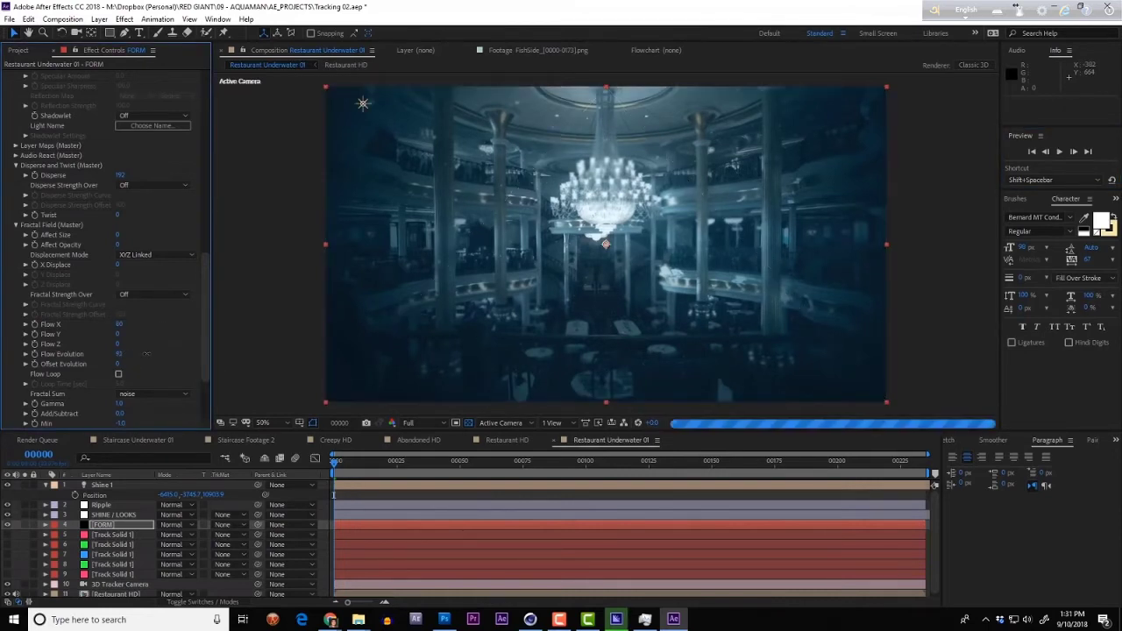
pyautogui.click(153, 294)
pyautogui.click(155, 321)
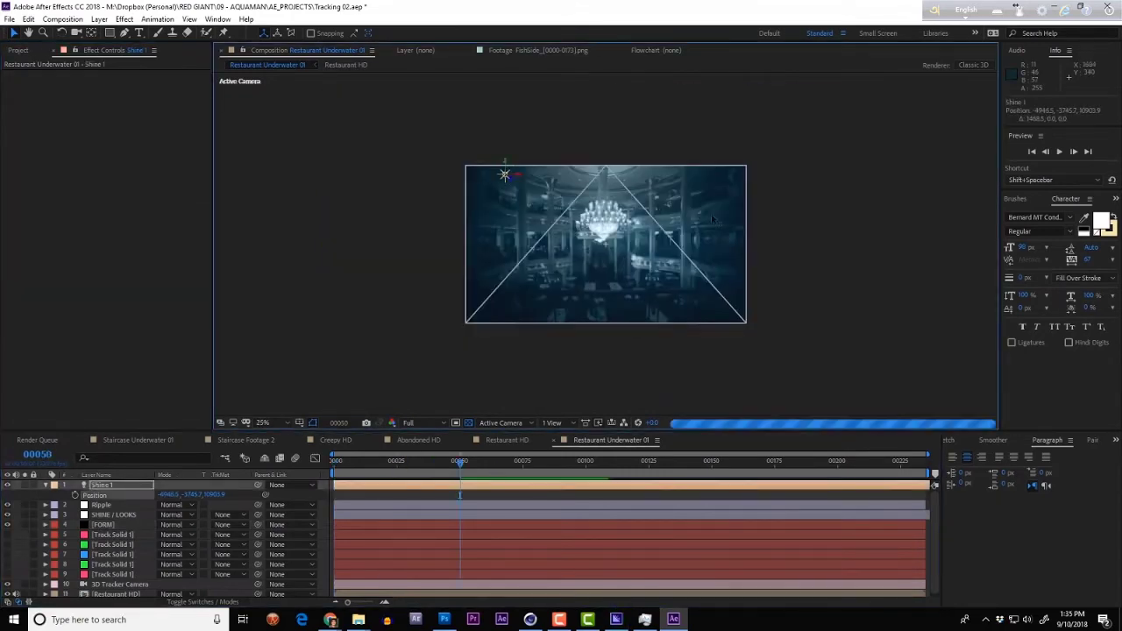
# Move the Shine 1 light onto the chandelier and increase Shine's Ray Length and Boost Light on the SHINE / LOOKS layer
pyautogui.scroll(3, 614, 158)
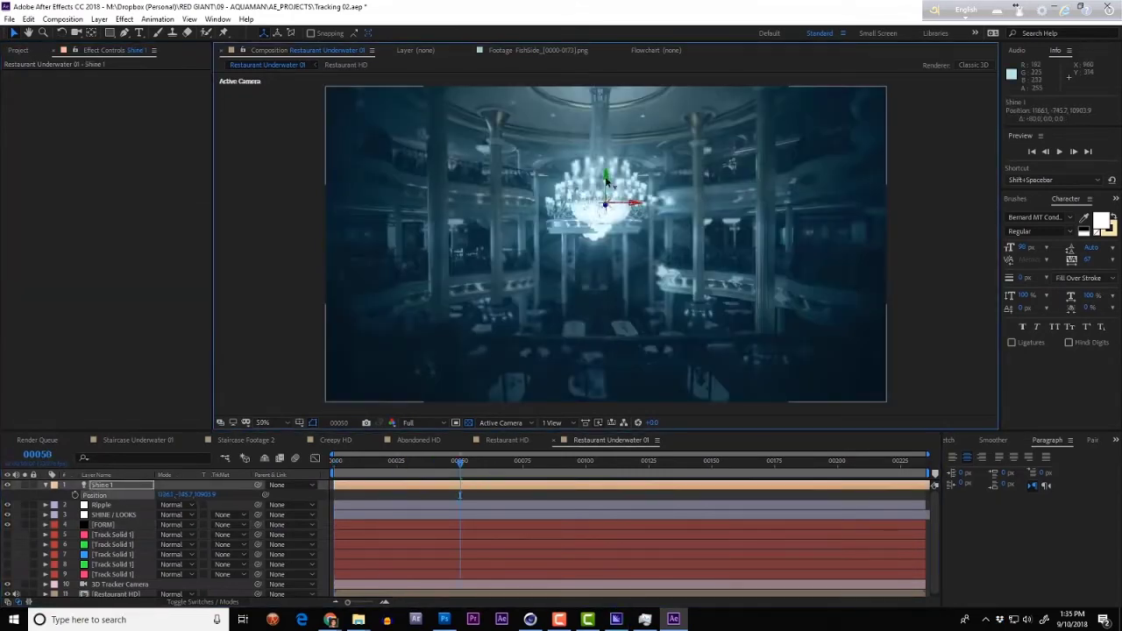
pyautogui.click(587, 274)
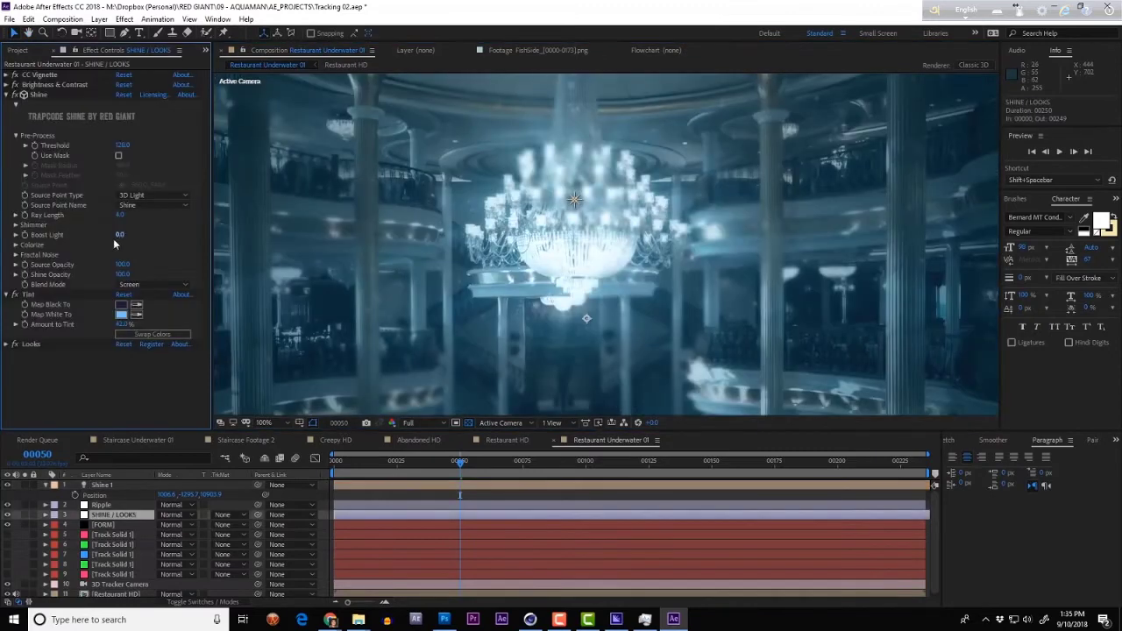
pyautogui.scroll(-2, 587, 275)
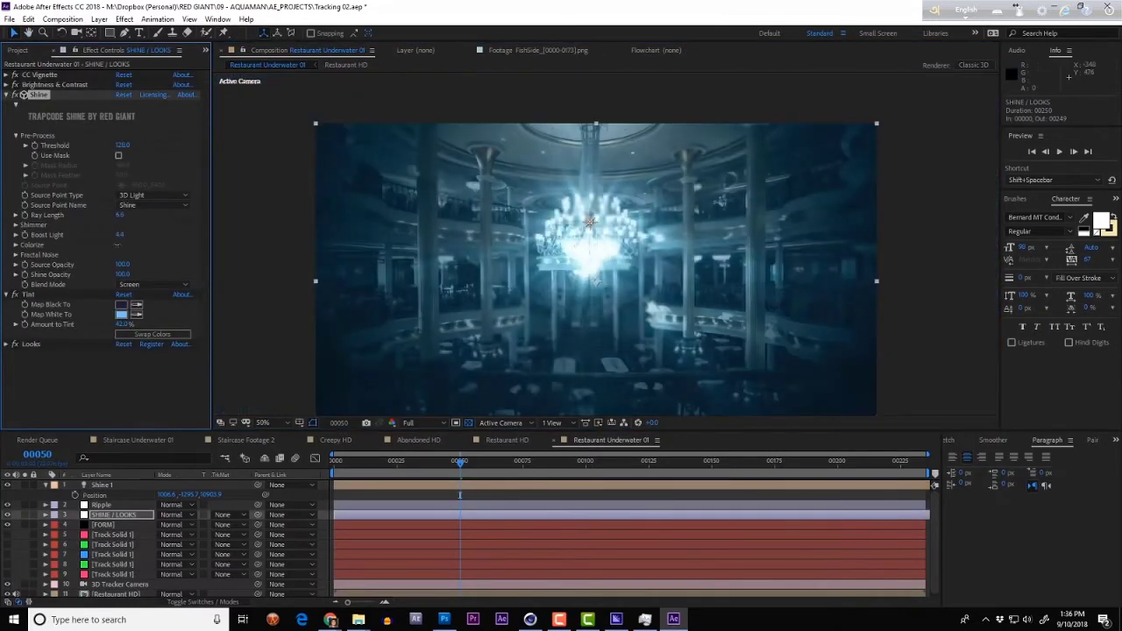
# Lower the Shine 1 light on the chandelier and preview the restaurant shot
pyautogui.click(590, 247)
pyautogui.hotkey('shift', 'space')
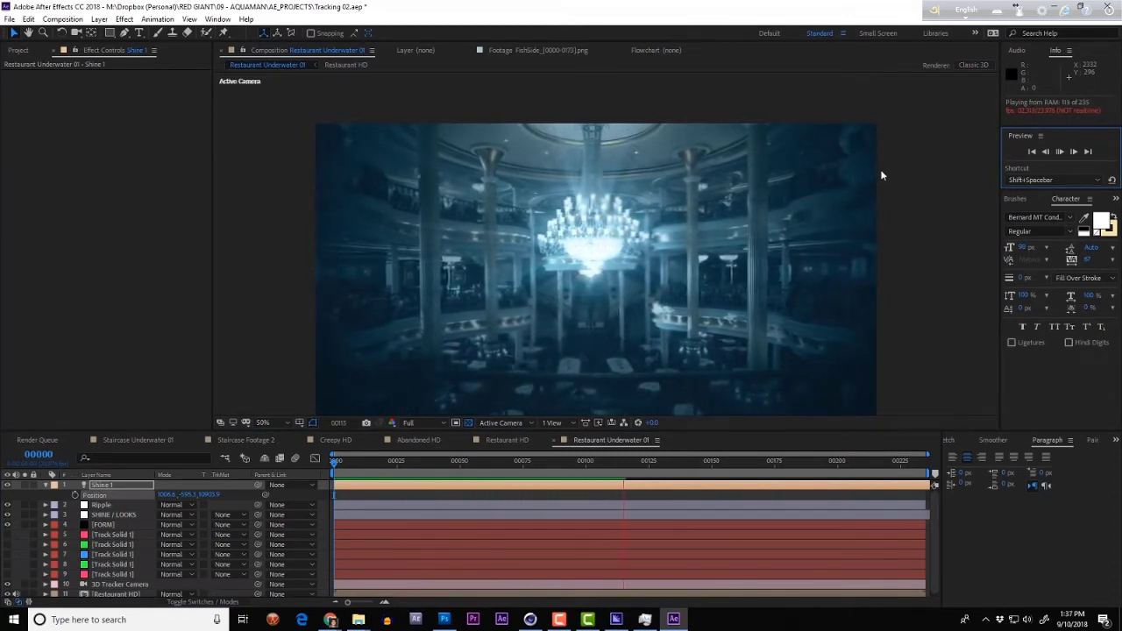
pyautogui.click(880, 169)
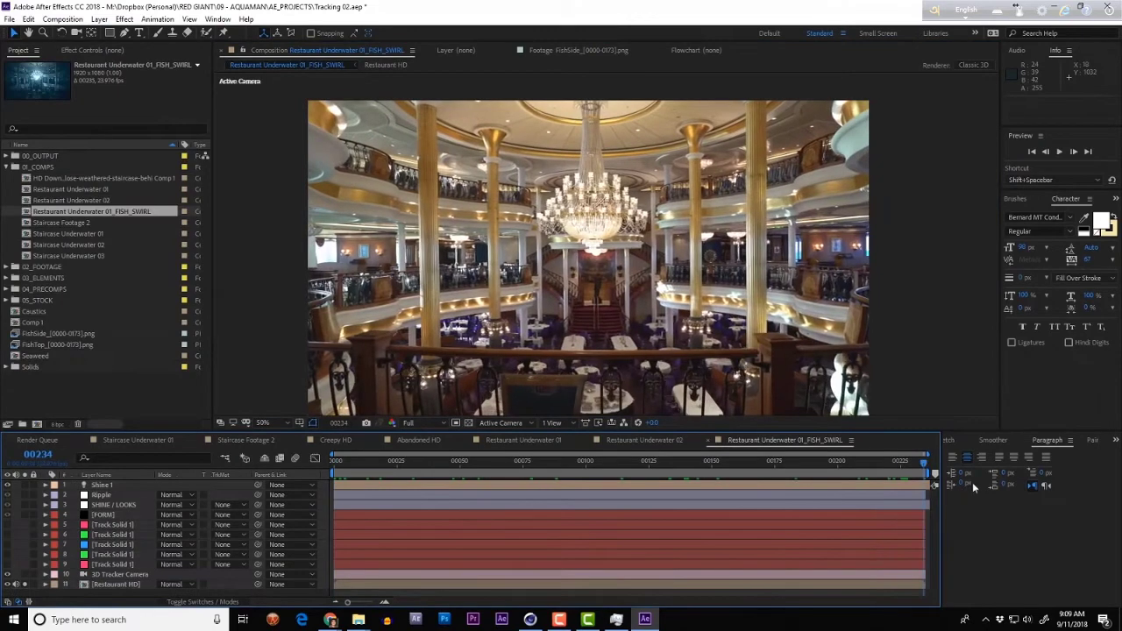
# Preview the raw restaurant footage and review Particular's particle rotation and Air physics settings in the Wrinkle 01 Linked Comp 07 composition
pyautogui.press('space')
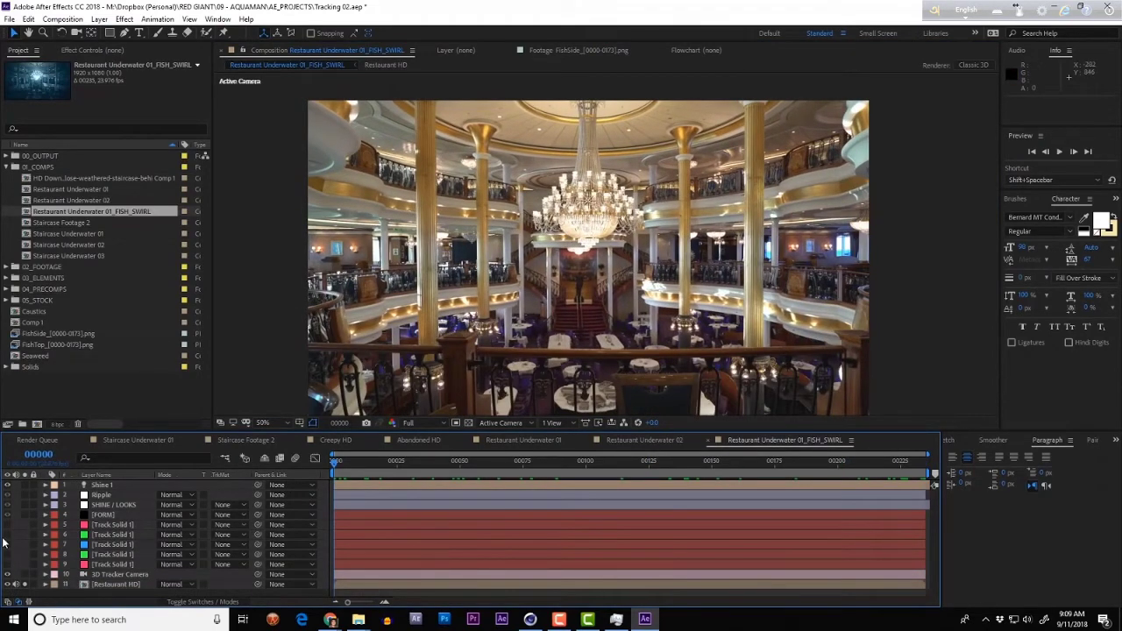
pyautogui.click(112, 535)
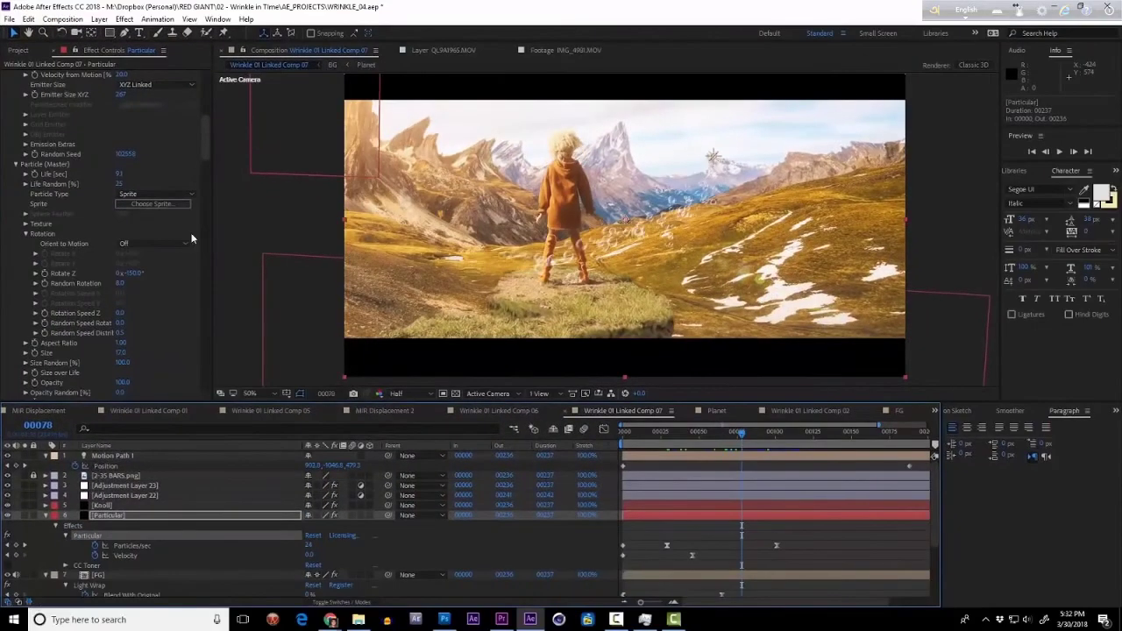
pyautogui.scroll(-10, 208, 185)
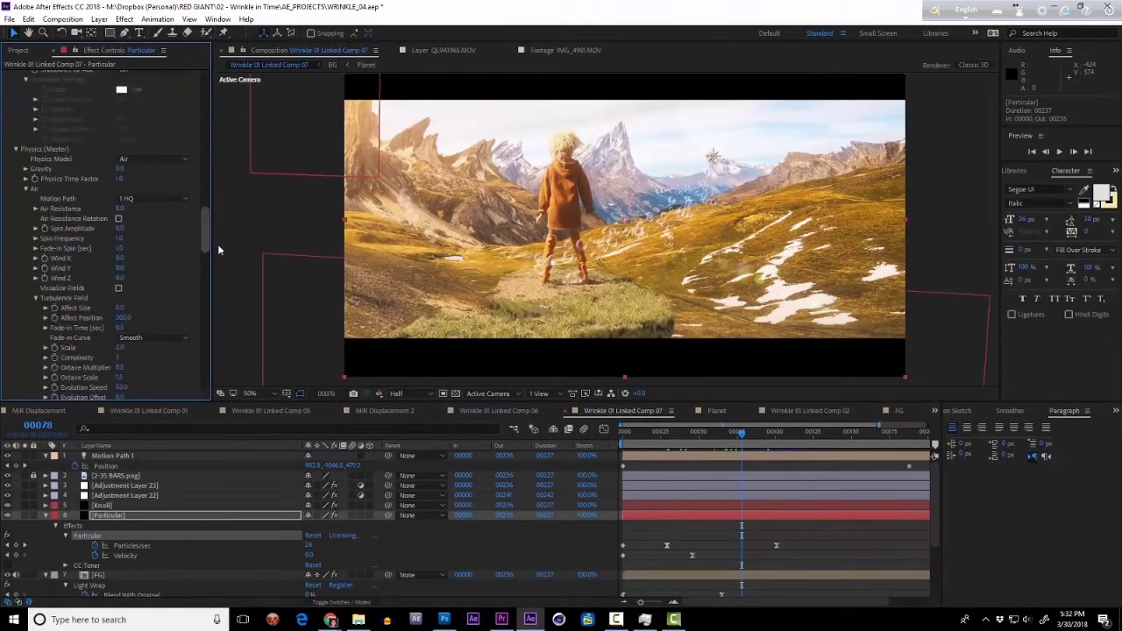
pyautogui.scroll(-1, 217, 244)
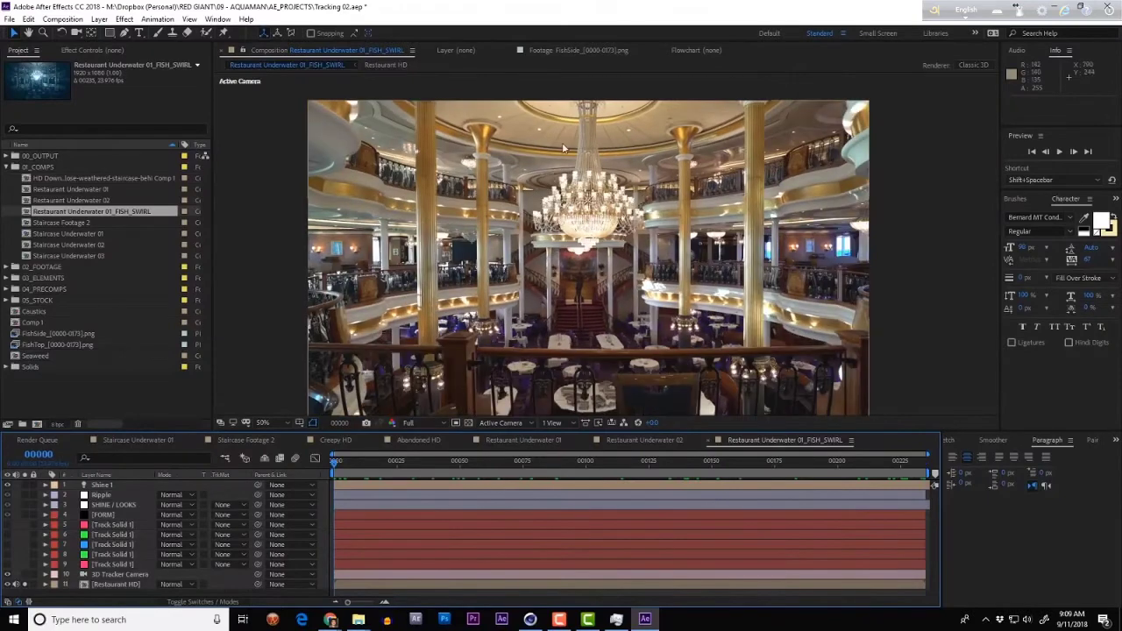
# Duplicate a pink track solid, then scale and position the copy over the chandelier
pyautogui.click(117, 585)
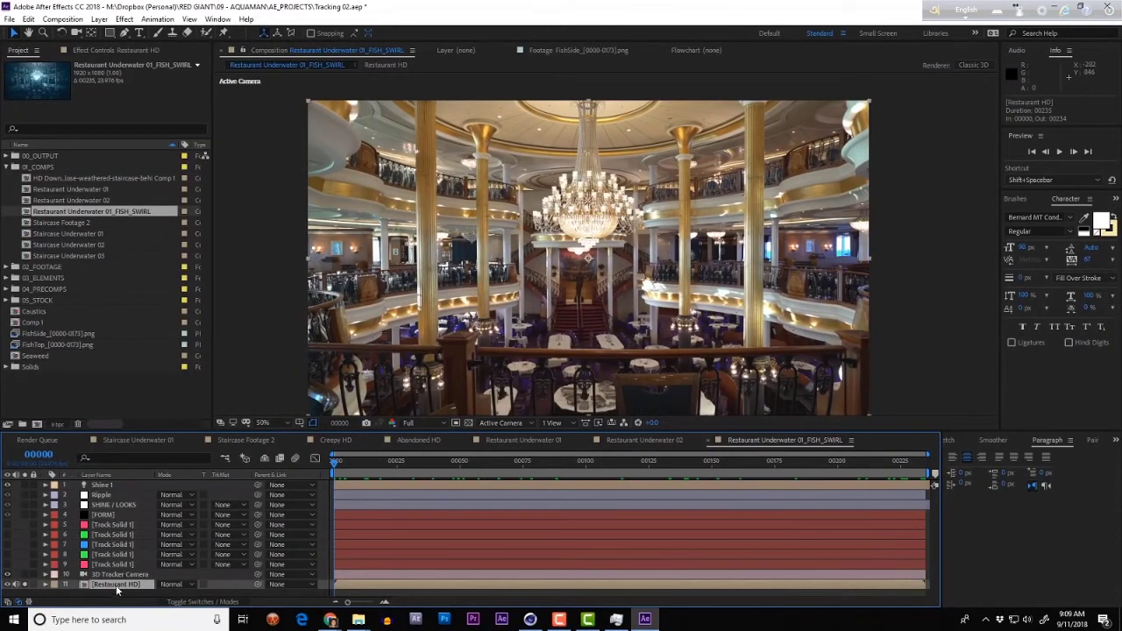
pyautogui.click(113, 536)
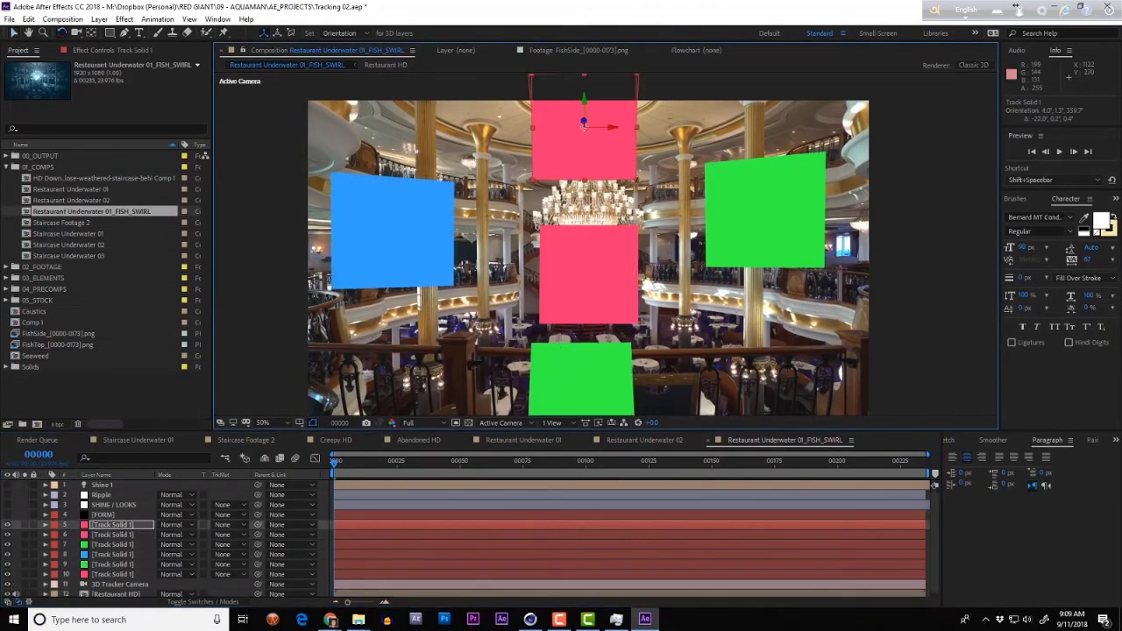
pyautogui.moveTo(637, 181); pyautogui.dragTo(663, 207)
pyautogui.moveTo(629, 183); pyautogui.dragTo(634, 228)
# Duplicate the Restaurant HD layer and place the copy directly beneath the pink solid covering the chandelier
pyautogui.click(112, 594)
pyautogui.hotkey('ctrl', 'd')
pyautogui.moveTo(114, 582); pyautogui.dragTo(123, 524)
# Rename the solid over the chandelier as Chandelier Matte and the duplicated restaurant layer as Chandelier Footage
pyautogui.click(122, 513)
pyautogui.press('Return')
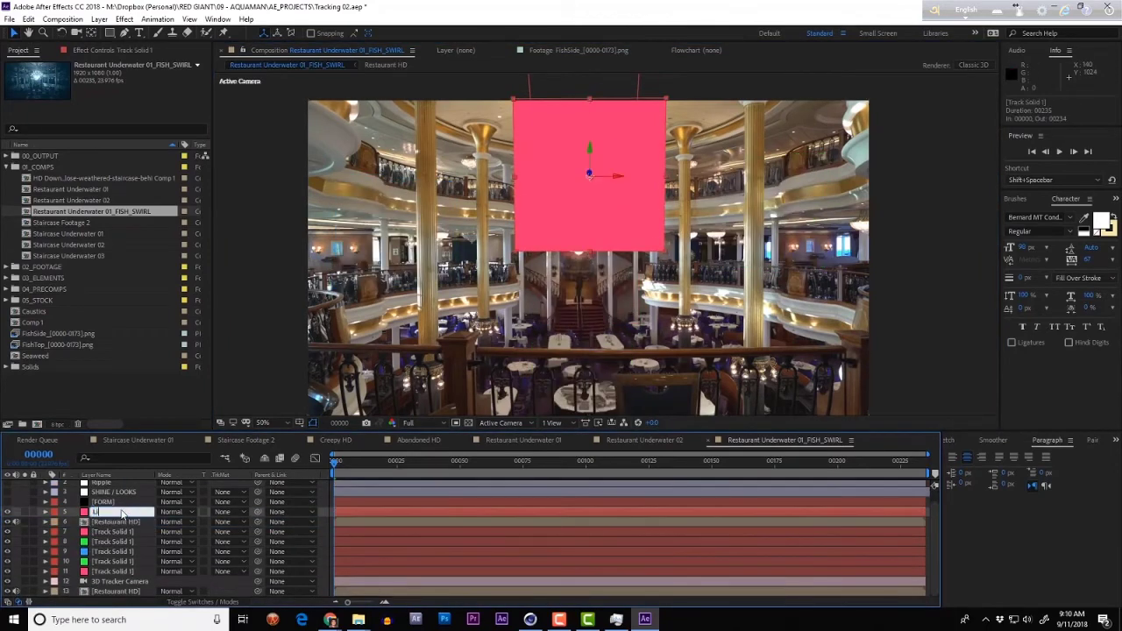
pyautogui.write('Chandelier Matte')
pyautogui.press('Return')
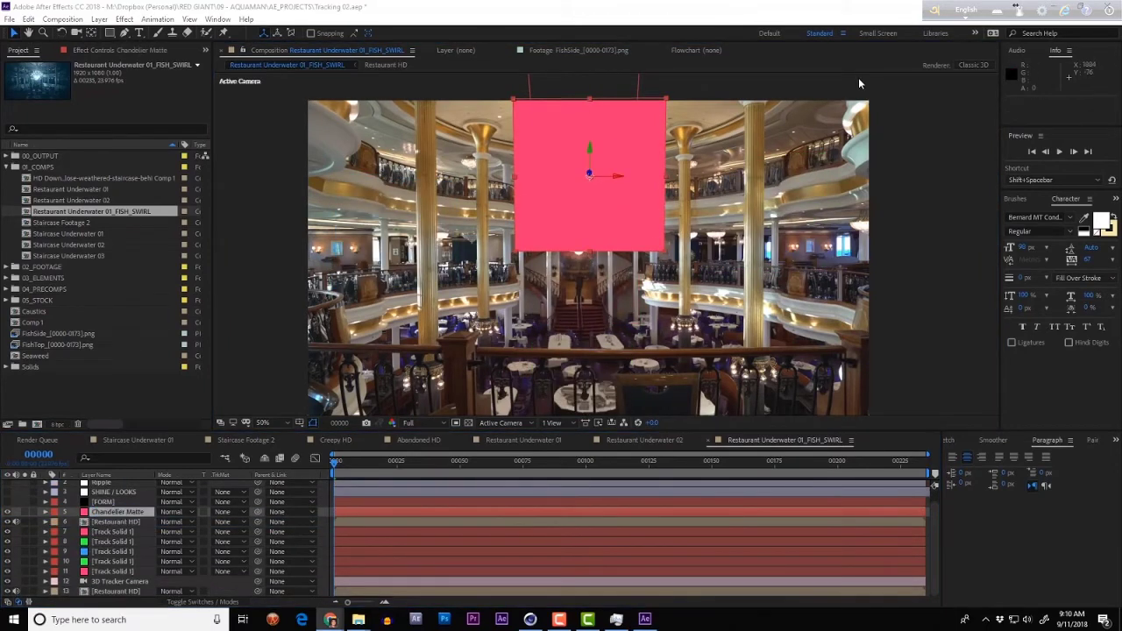
pyautogui.click(117, 522)
pyautogui.write('Chandelier Footage')
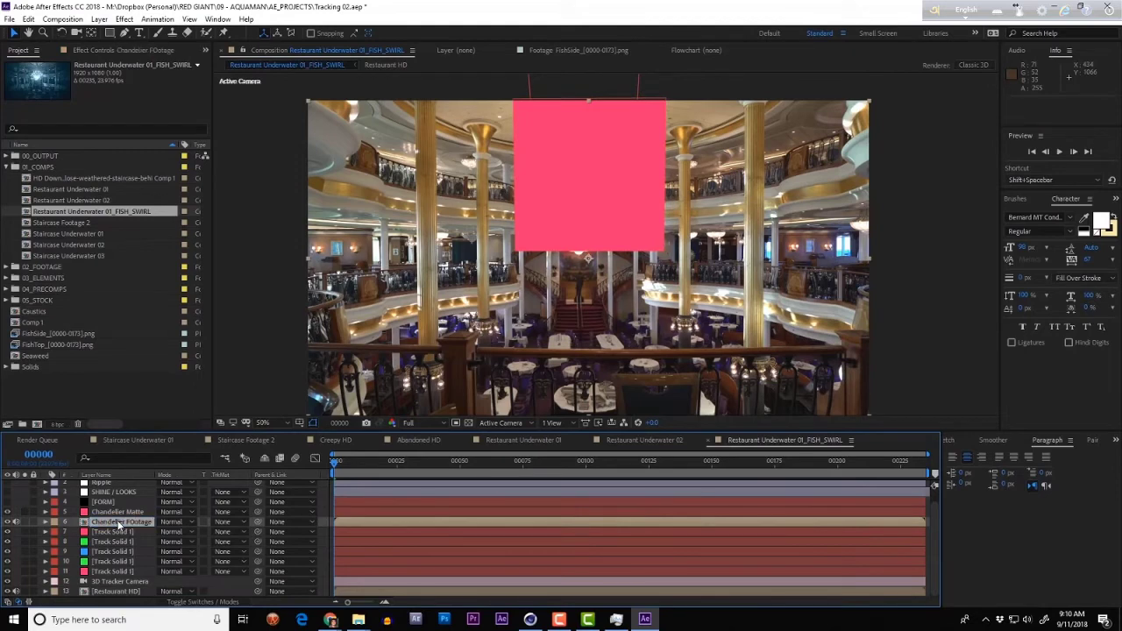
pyautogui.press('Return')
# Mask the chandelier's central body on the Chandelier Matte layer and trace its arms with a second mask
pyautogui.click(106, 512)
pyautogui.click(103, 523)
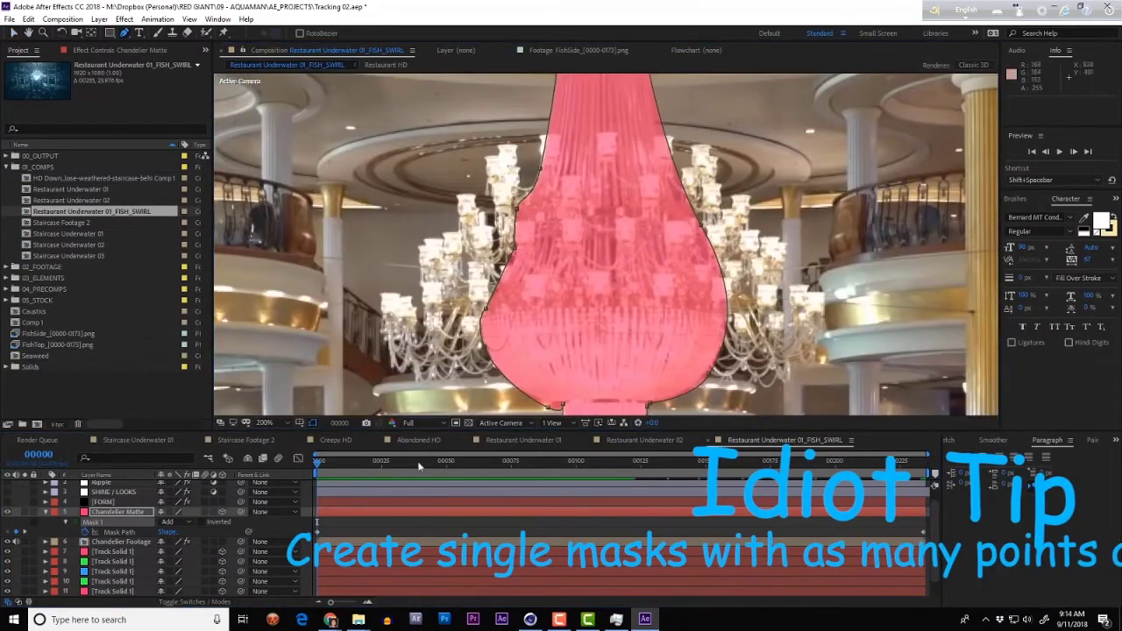
pyautogui.click(544, 183)
pyautogui.click(490, 182)
pyautogui.click(512, 287)
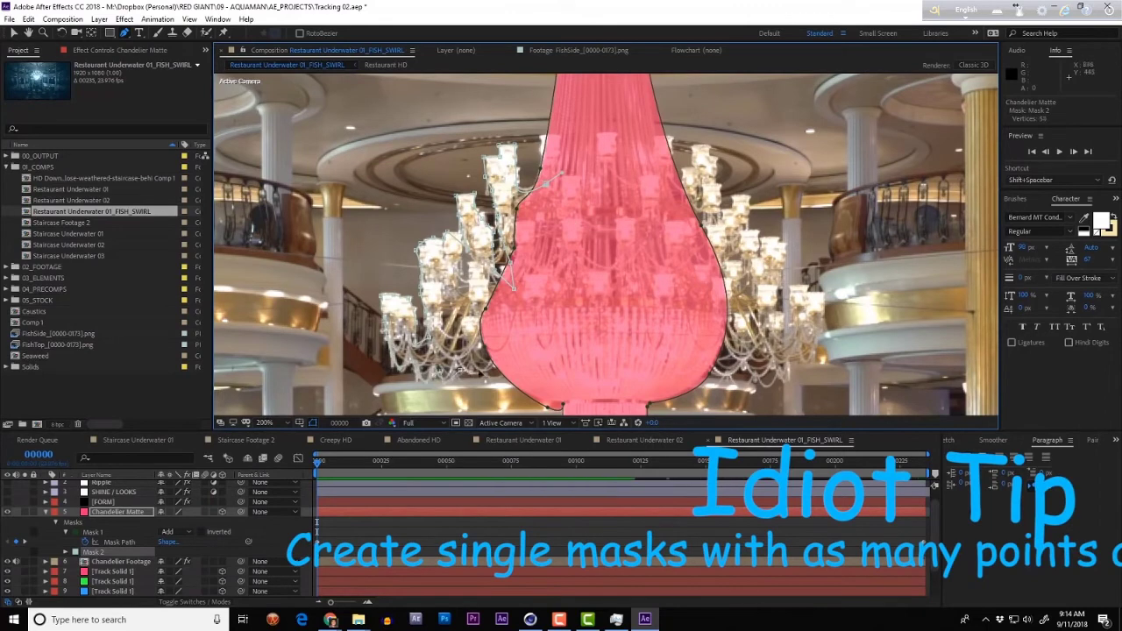
pyautogui.click(692, 357)
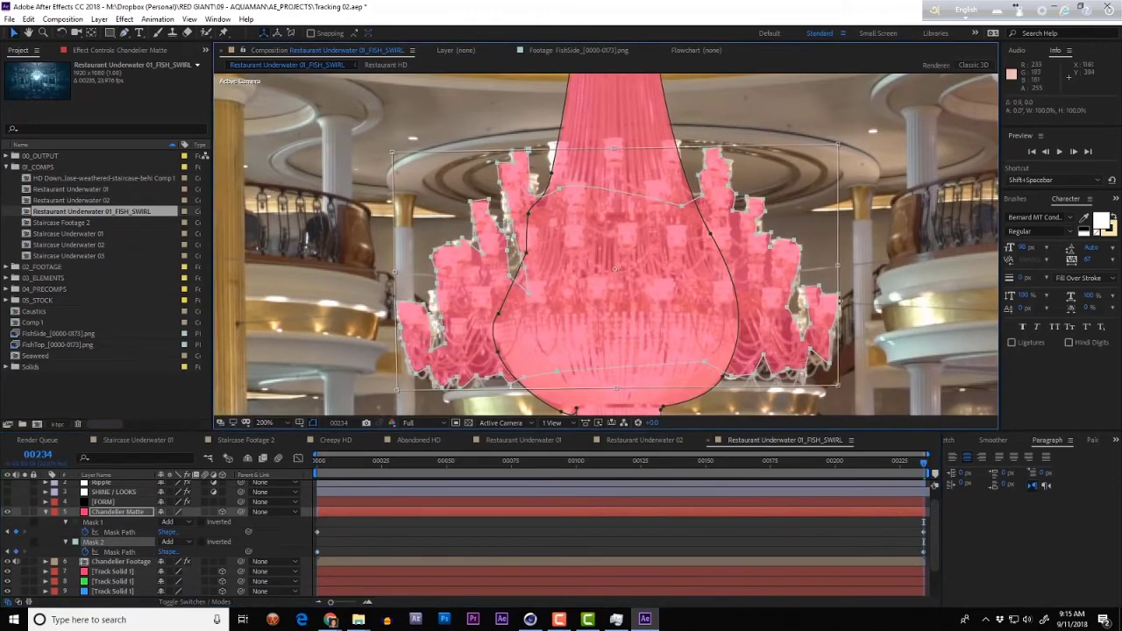
# Refit Mask 2 to the chandelier's arms at frame 234 and return to the first frame
pyautogui.press('Escape')
pyautogui.click(529, 186)
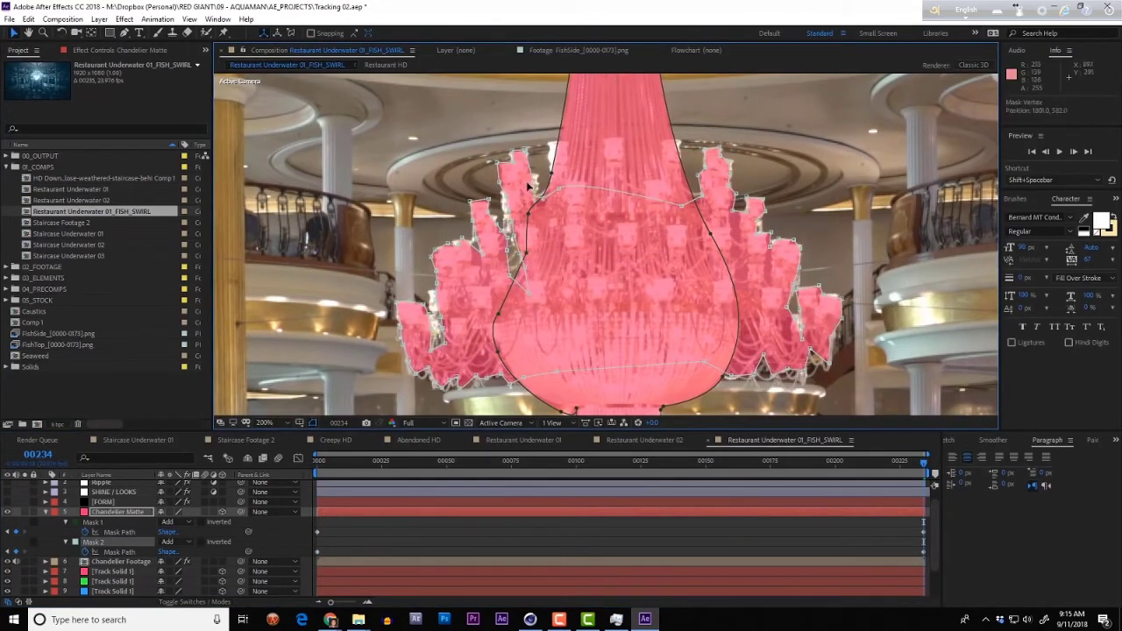
pyautogui.click(470, 244)
pyautogui.press(',')
pyautogui.doubleClick(454, 333)
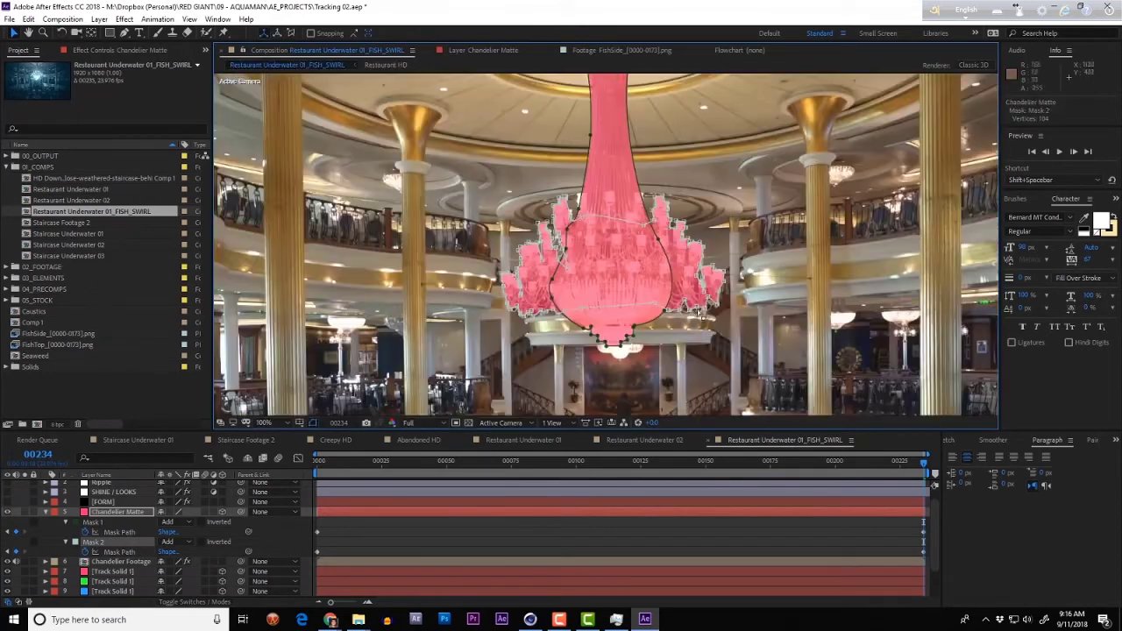
pyautogui.press('Home')
pyautogui.press(',')
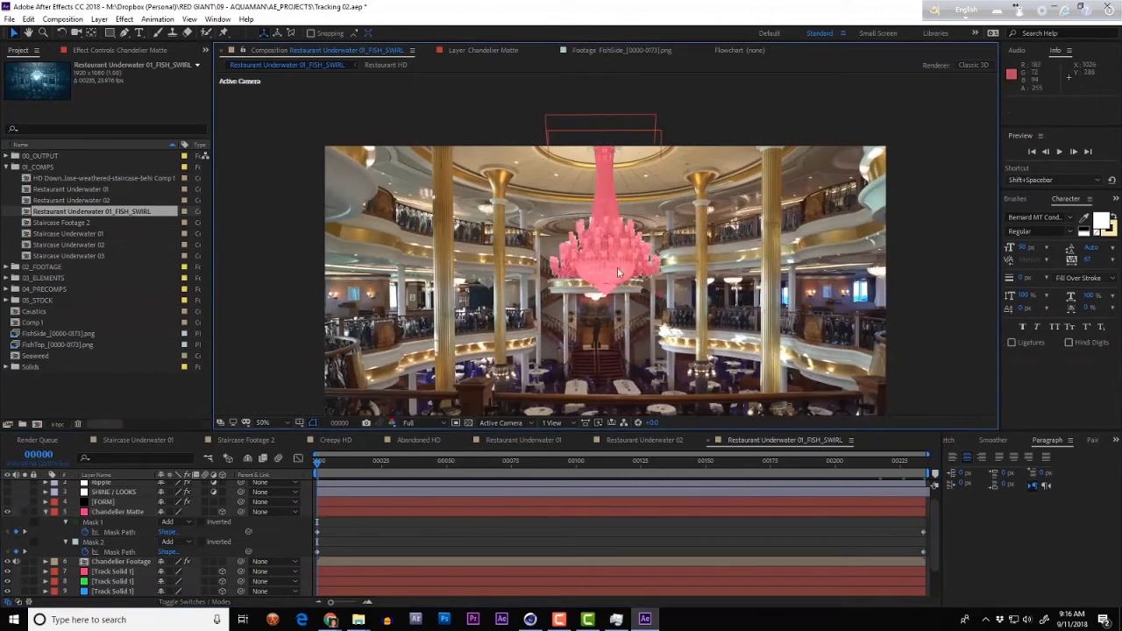
# Set the Chandelier Matte layer's opacity to 100%
pyautogui.click(44, 512)
pyautogui.click(122, 522)
pyautogui.click(129, 512)
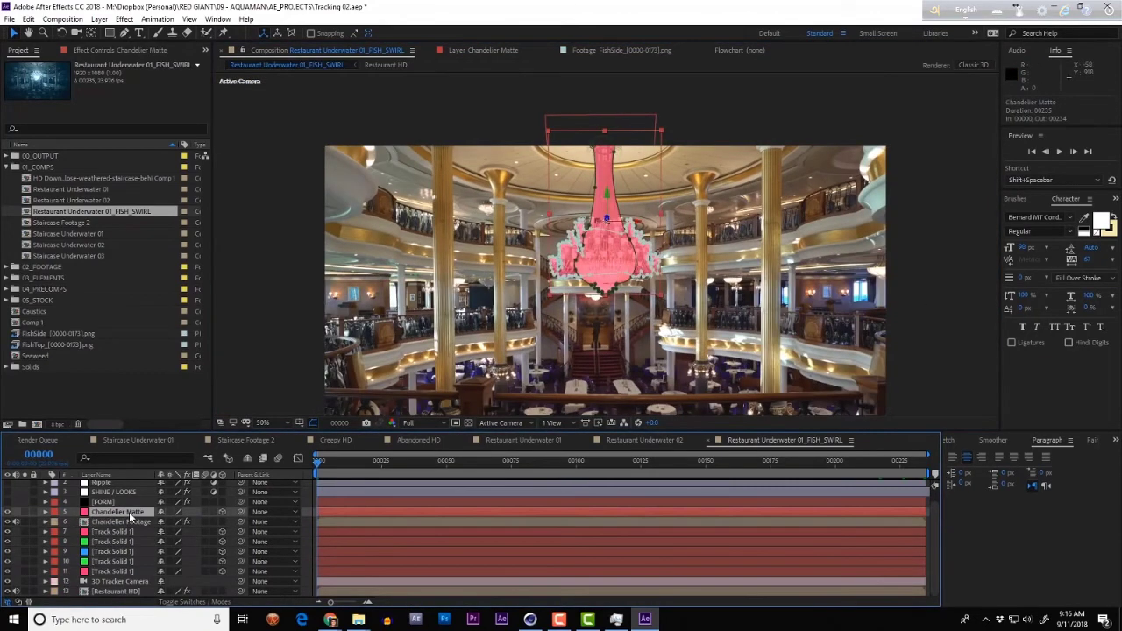
pyautogui.press('t')
# Delete the Chandelier Footage layer and hide the five track solids
pyautogui.click(127, 532)
pyautogui.press('Delete')
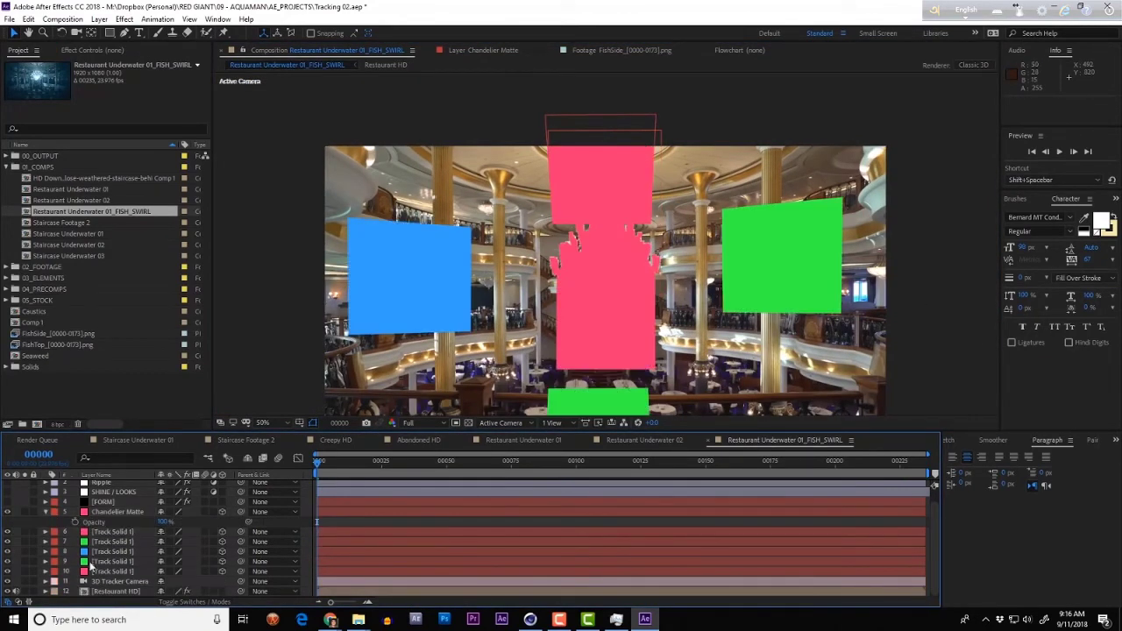
pyautogui.press('F11')
pyautogui.press('F12')
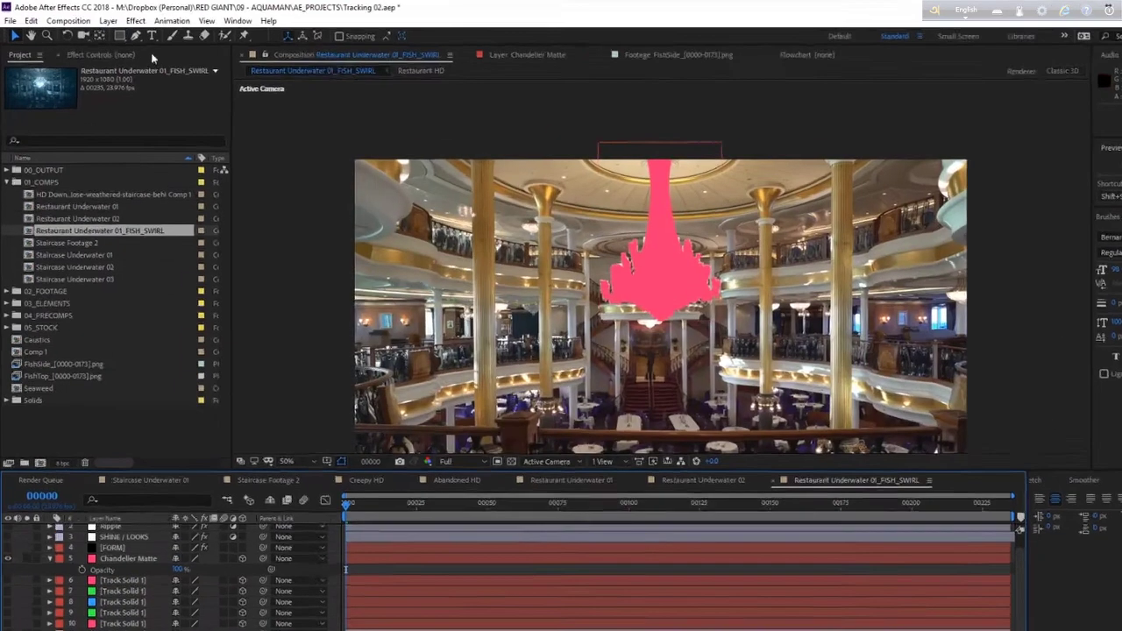
# Create a new point light named Motion Path 1
pyautogui.click(99, 19)
pyautogui.moveTo(113, 32)
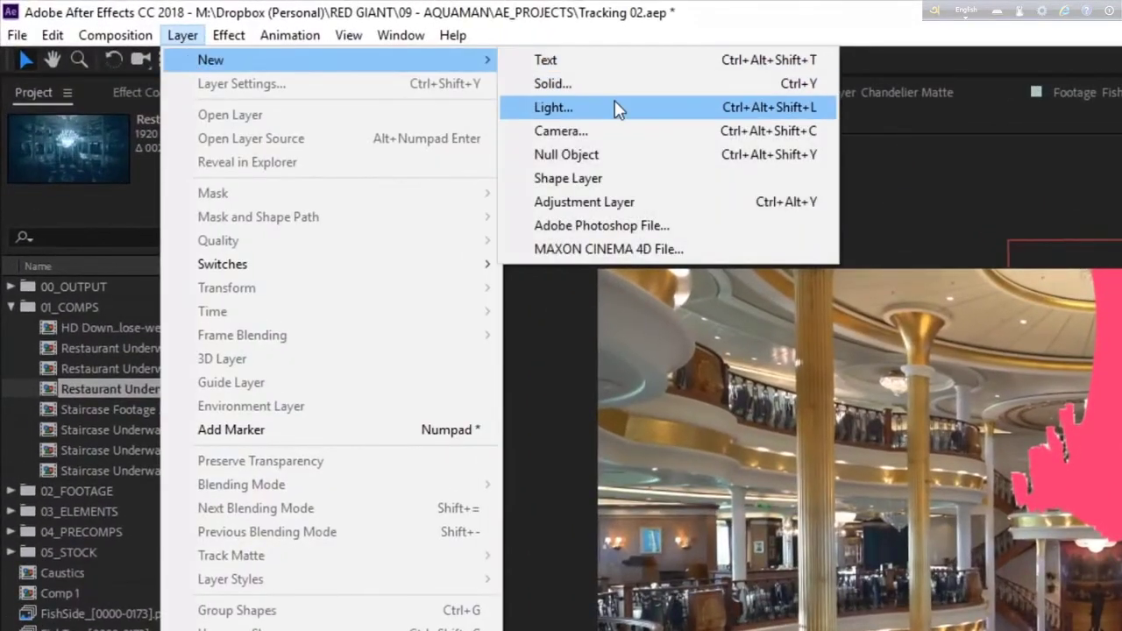
pyautogui.click(618, 107)
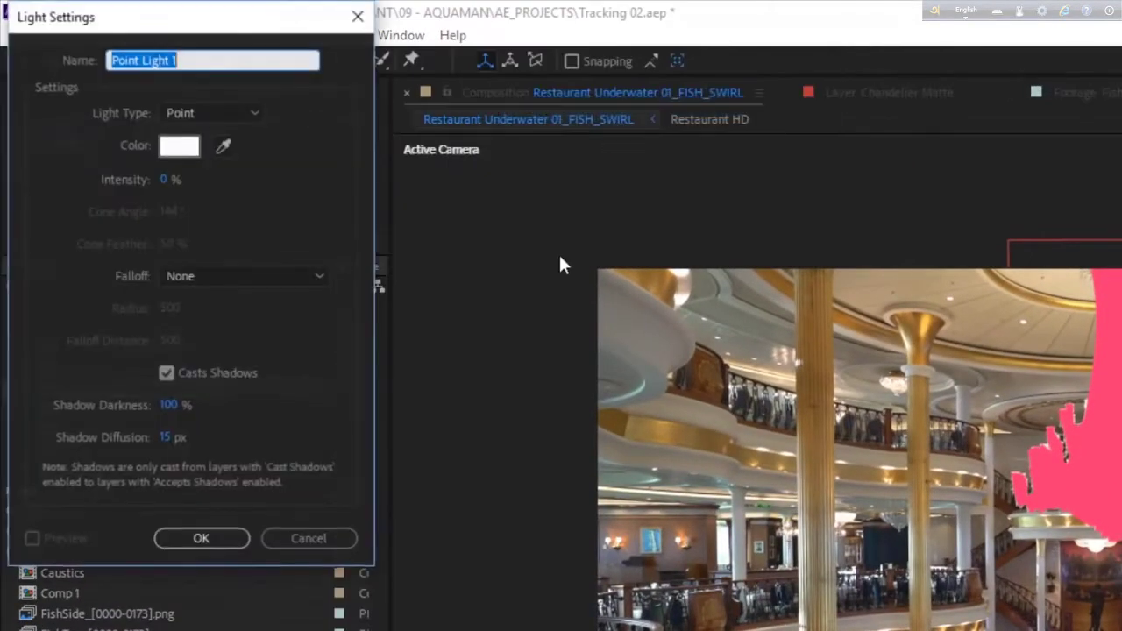
pyautogui.write('Motion Path ')
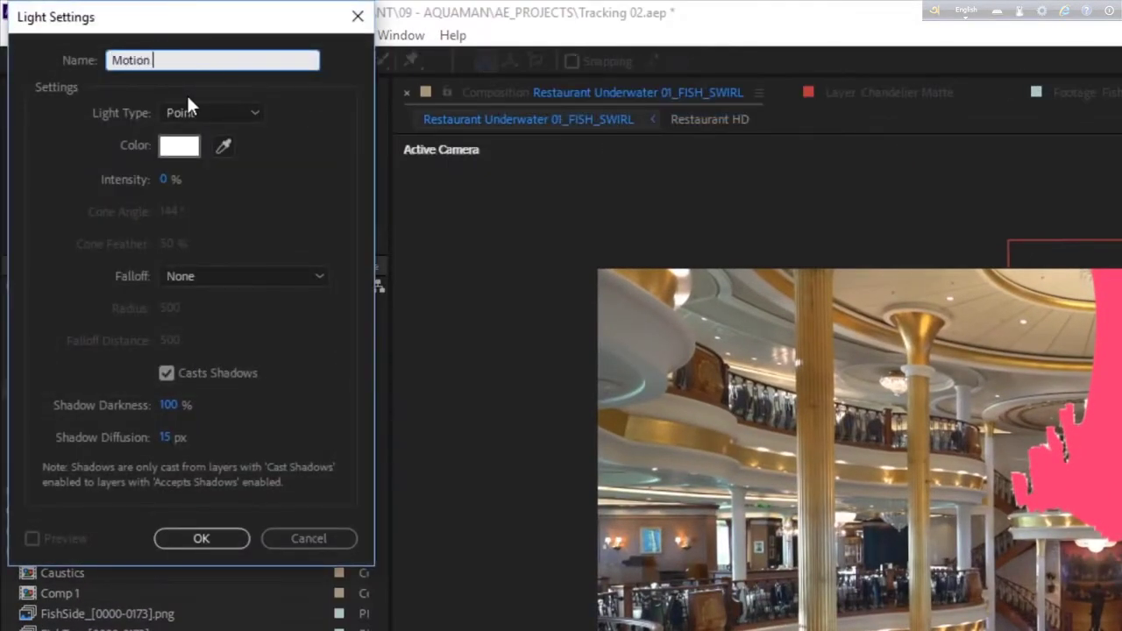
pyautogui.write('1')
pyautogui.press('Return')
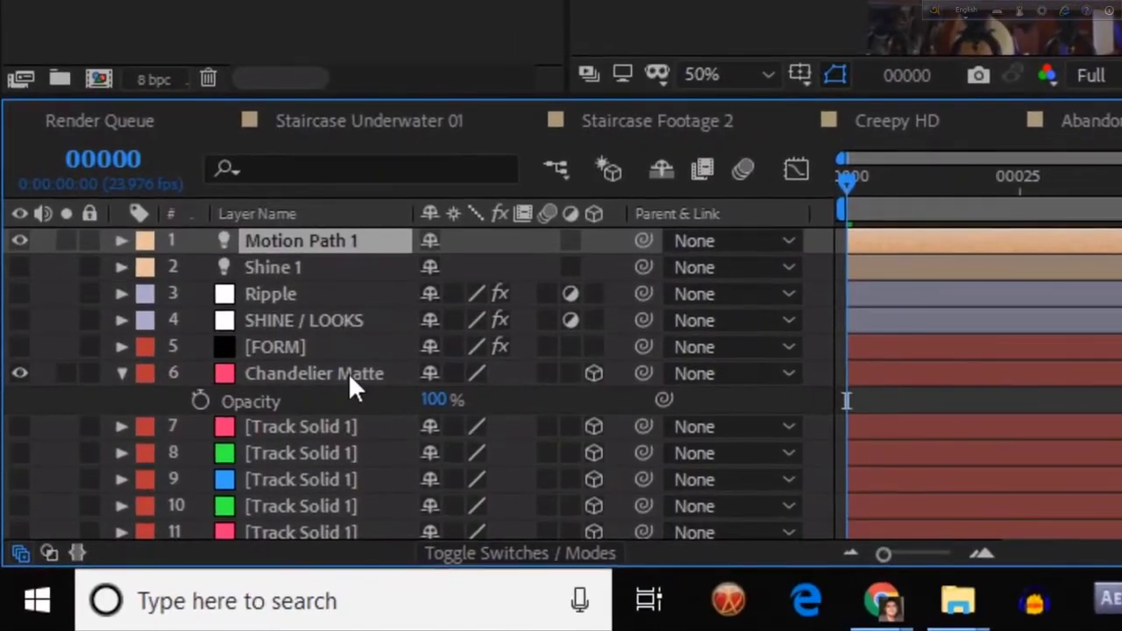
# Turn off Accepts Lights in the Chandelier Matte layer's material options
pyautogui.click(130, 535)
pyautogui.press('a')
pyautogui.press('a')
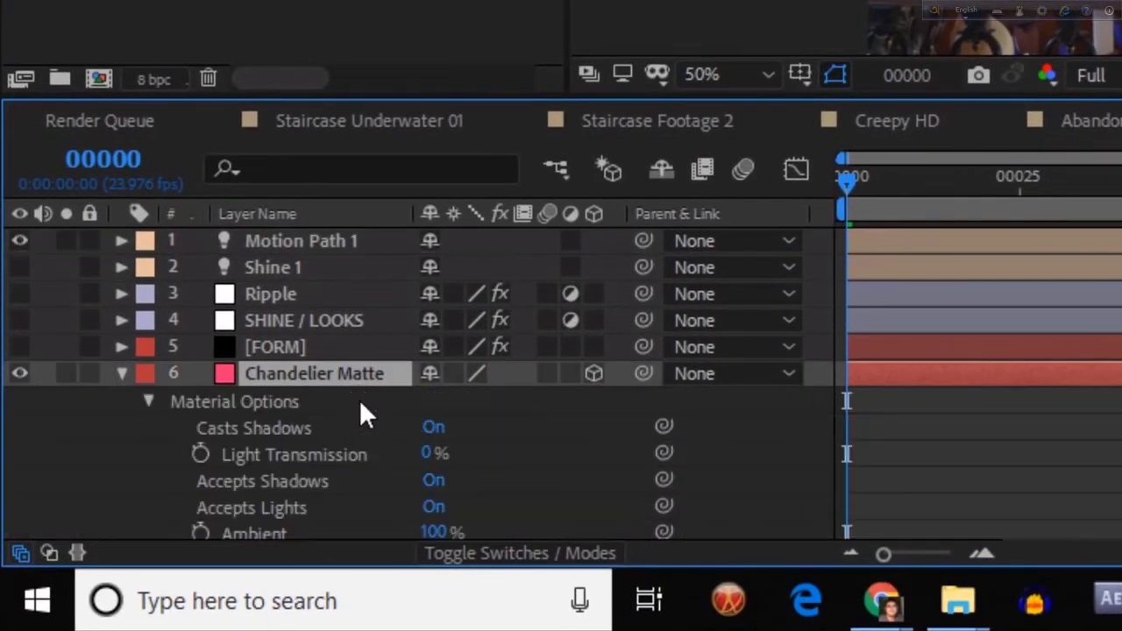
pyautogui.click(432, 509)
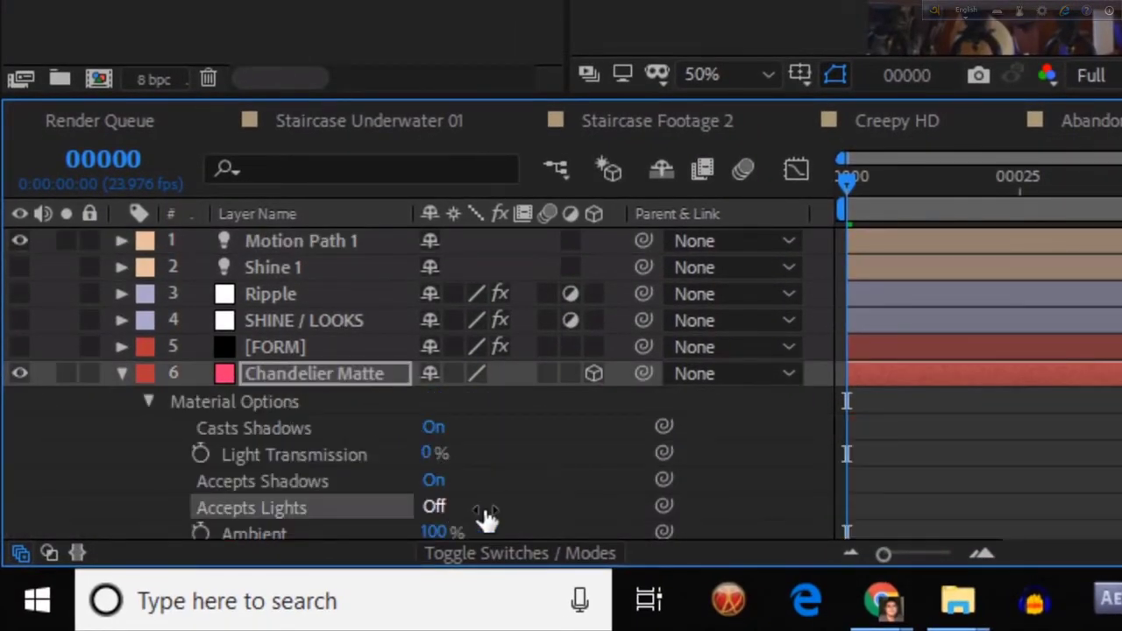
# Keyframe the Motion Path 1 light's position beyond the image's left edge on the first frame and near the chandelier at frame 42
pyautogui.click(326, 253)
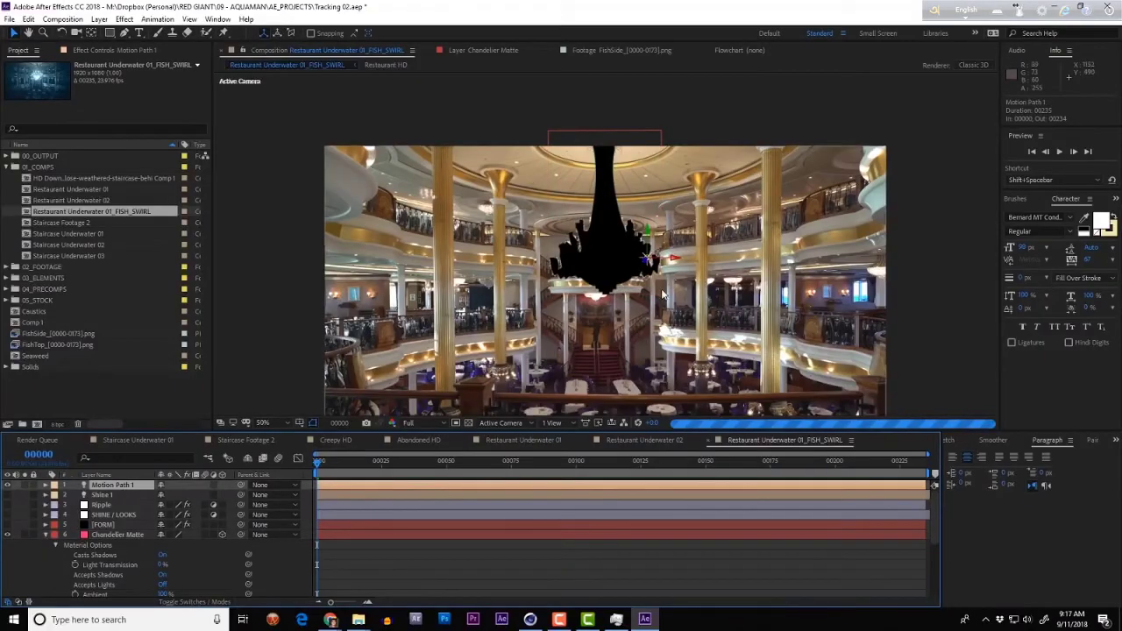
pyautogui.press('p')
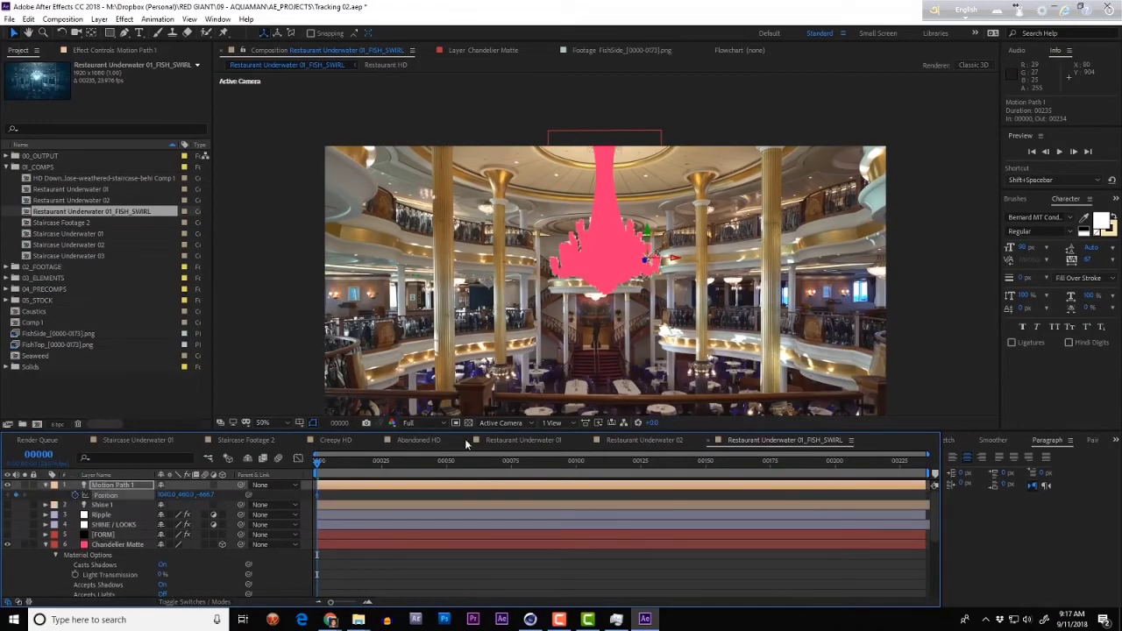
pyautogui.moveTo(673, 258); pyautogui.dragTo(320, 257)
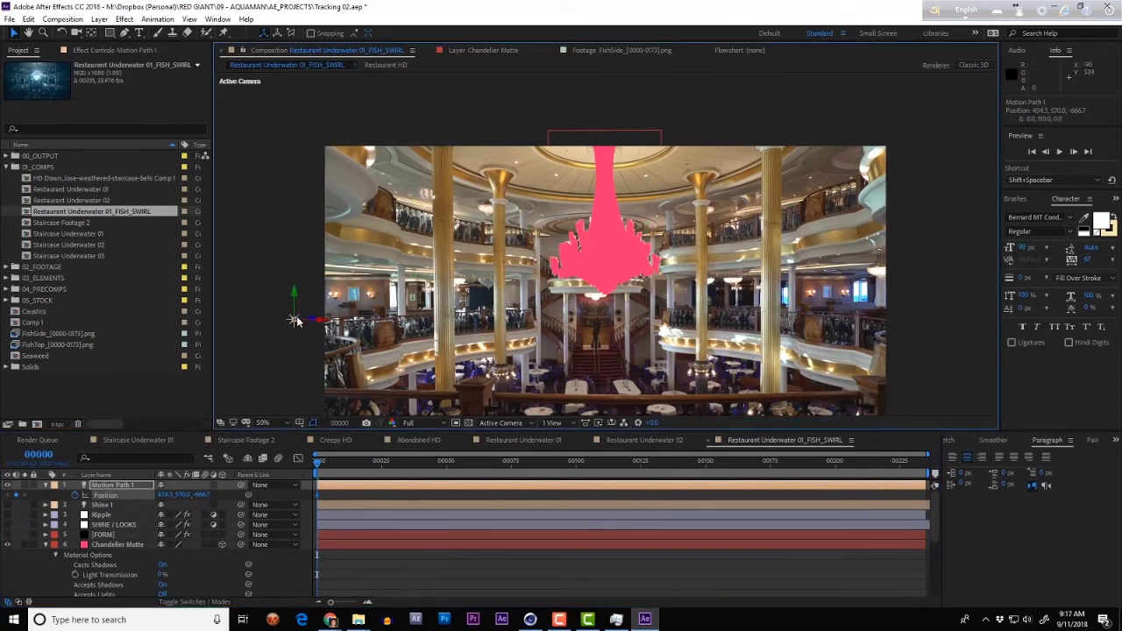
pyautogui.press('space')
pyautogui.moveTo(254, 323); pyautogui.dragTo(626, 300)
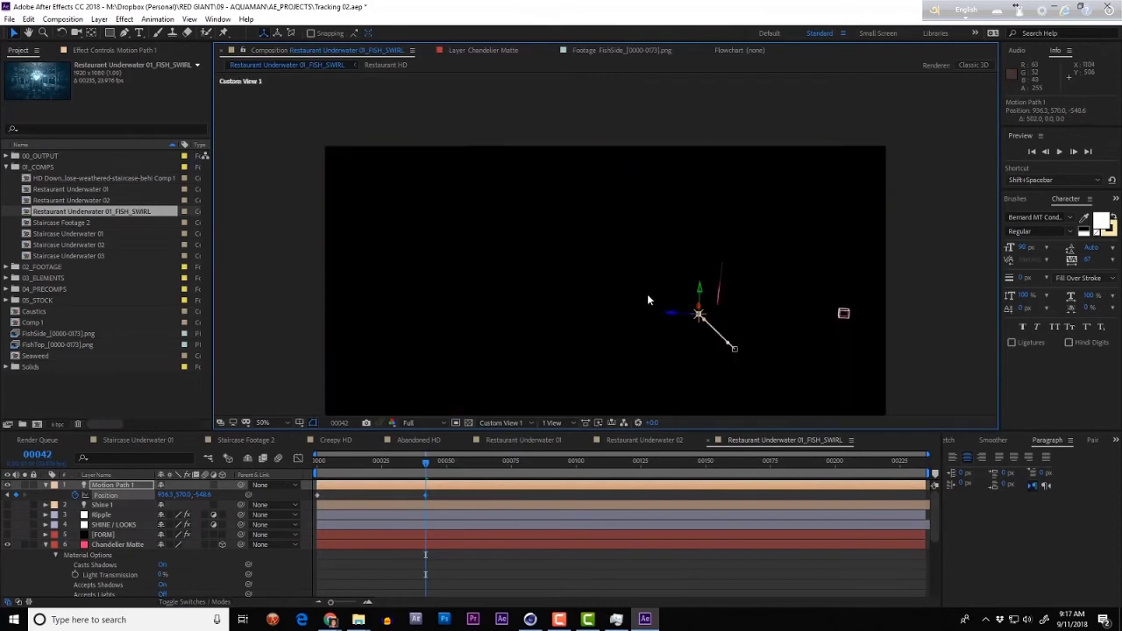
# Switch the composition to the Top view to show the light's motion path from above
pyautogui.press('F11')
pyautogui.press('F12')
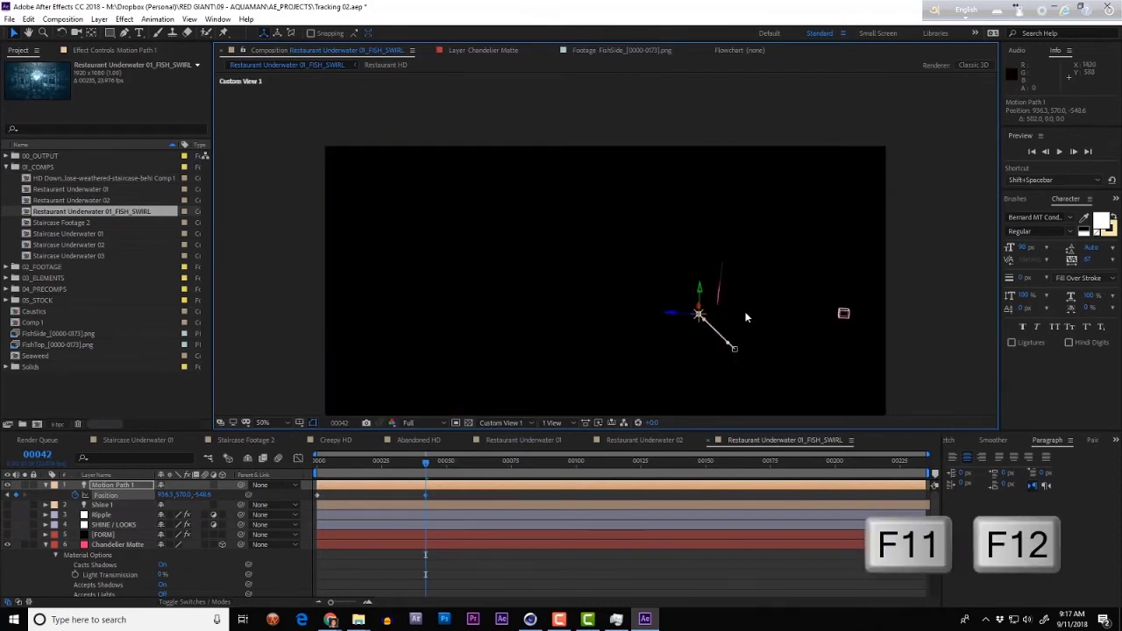
pyautogui.press('.')
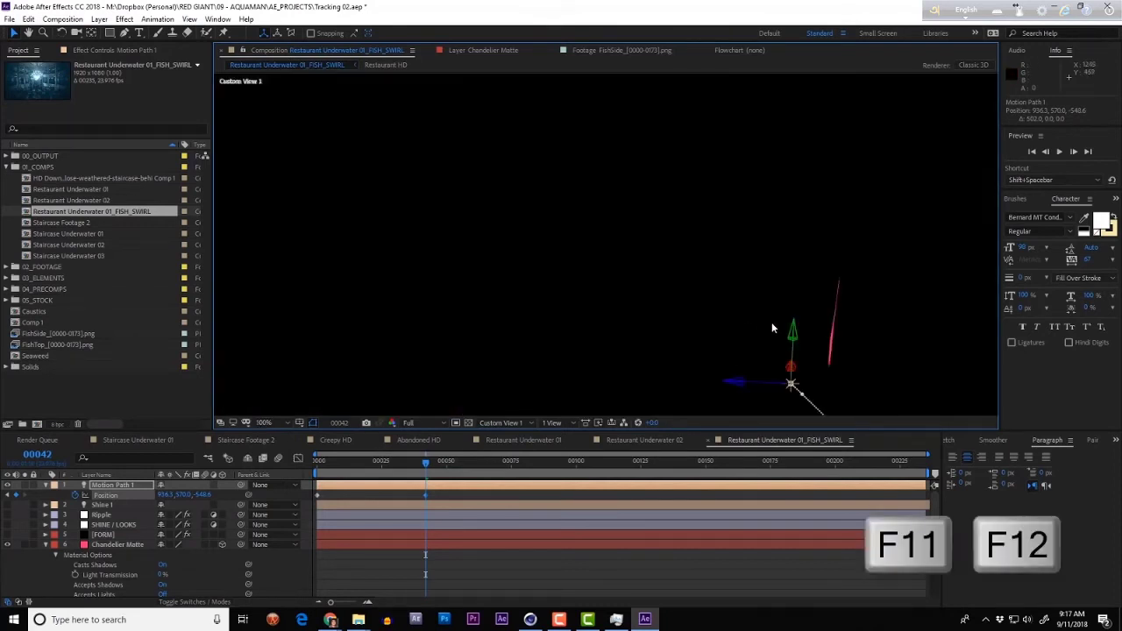
pyautogui.press(',')
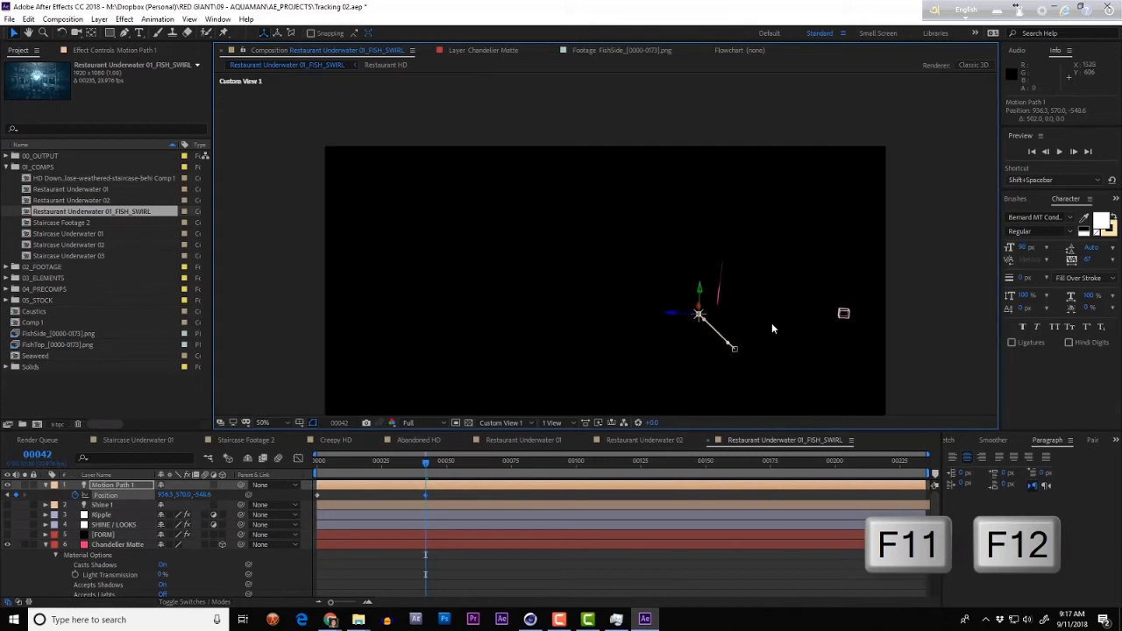
pyautogui.click(507, 422)
pyautogui.click(509, 489)
pyautogui.press('F12')
pyautogui.click(514, 424)
pyautogui.click(495, 491)
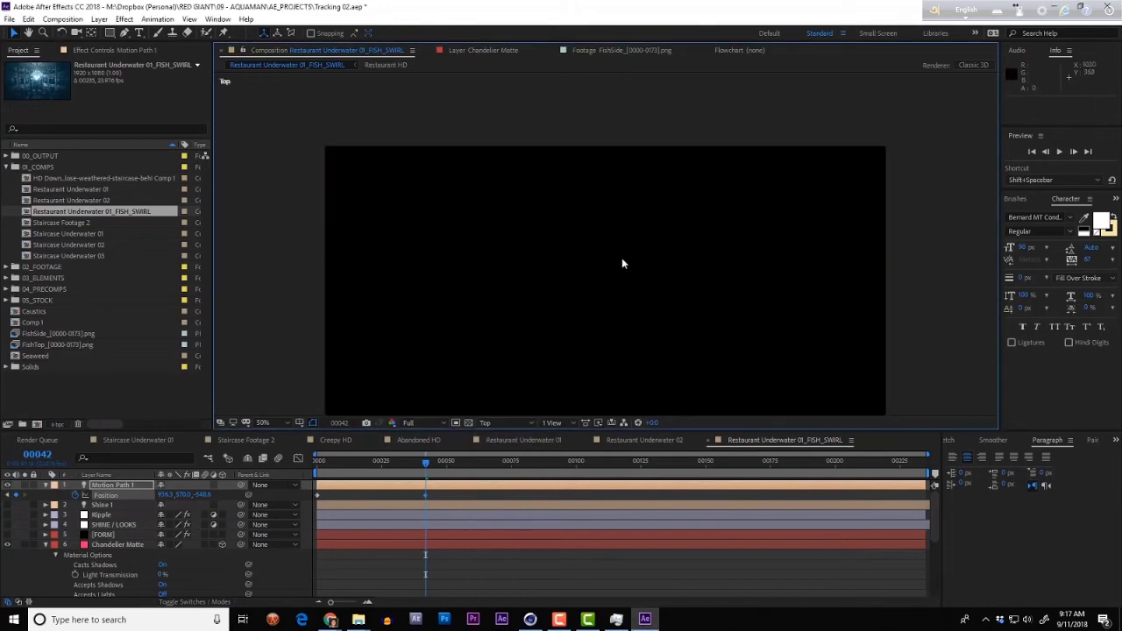
pyautogui.scroll(-2, 619, 277)
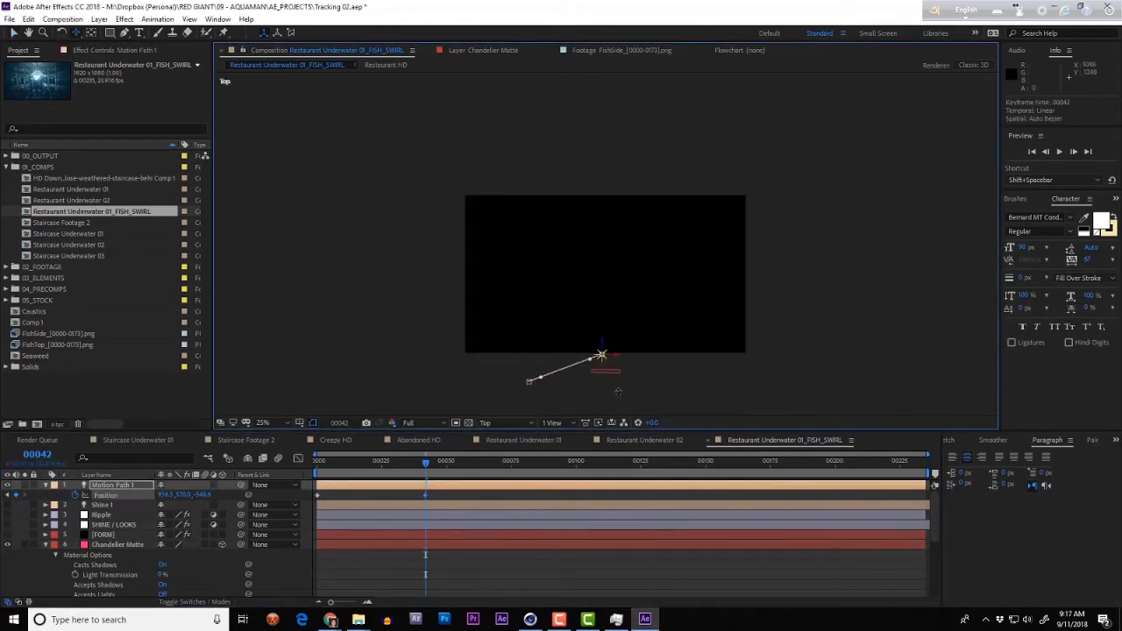
# Split the composition into two views, with Active Camera beside the Top view
pyautogui.click(491, 423)
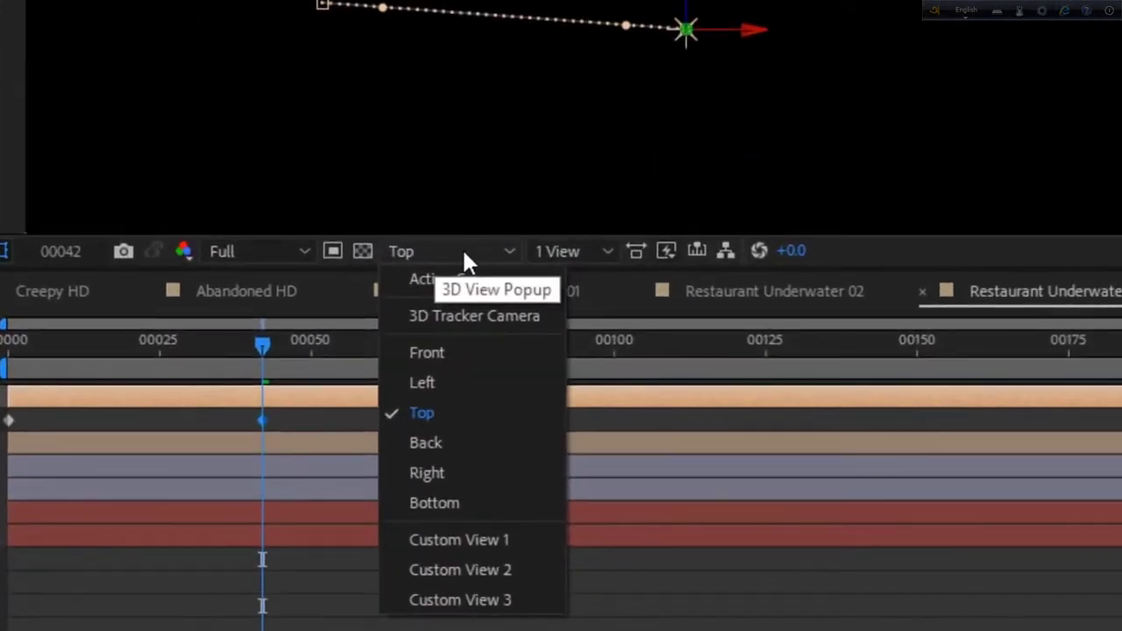
pyautogui.click(569, 249)
pyautogui.click(594, 302)
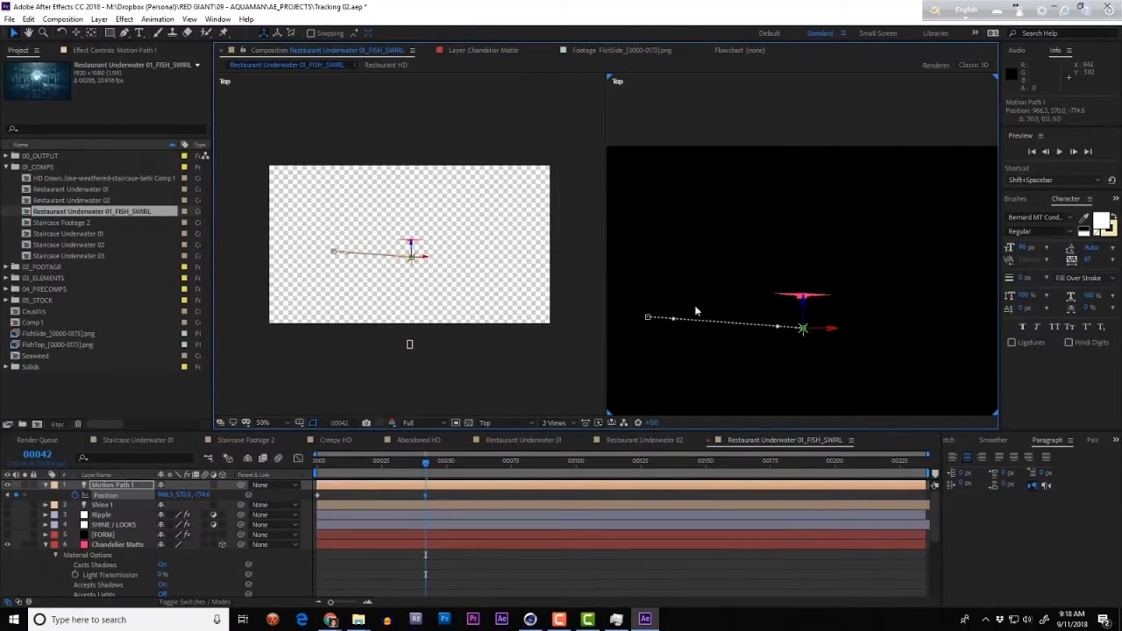
pyautogui.click(489, 344)
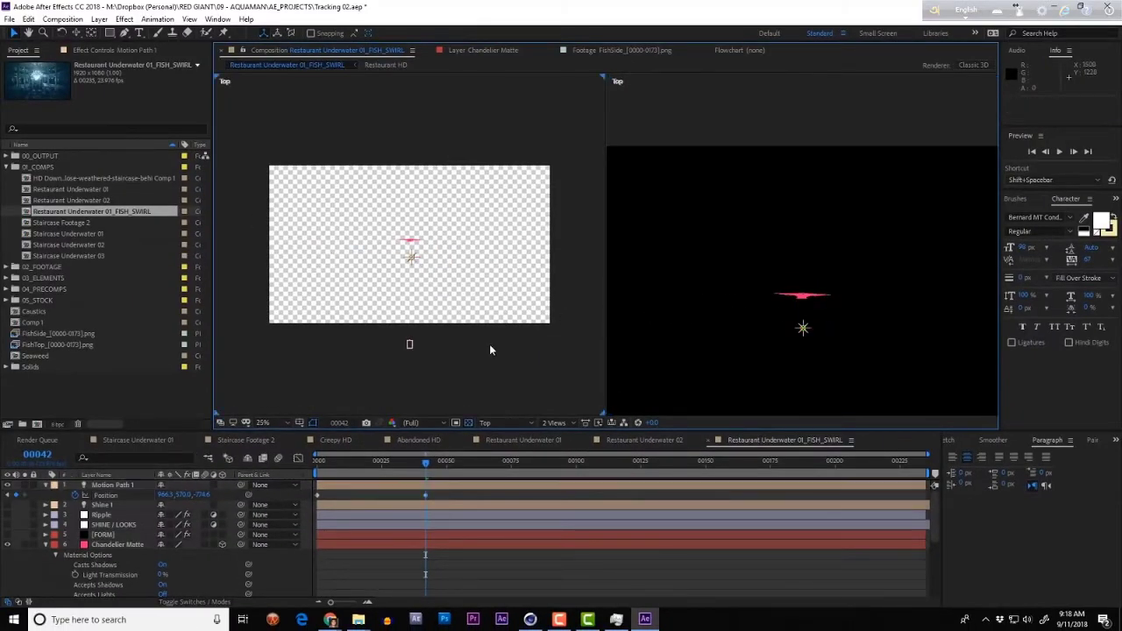
pyautogui.click(518, 425)
pyautogui.click(513, 475)
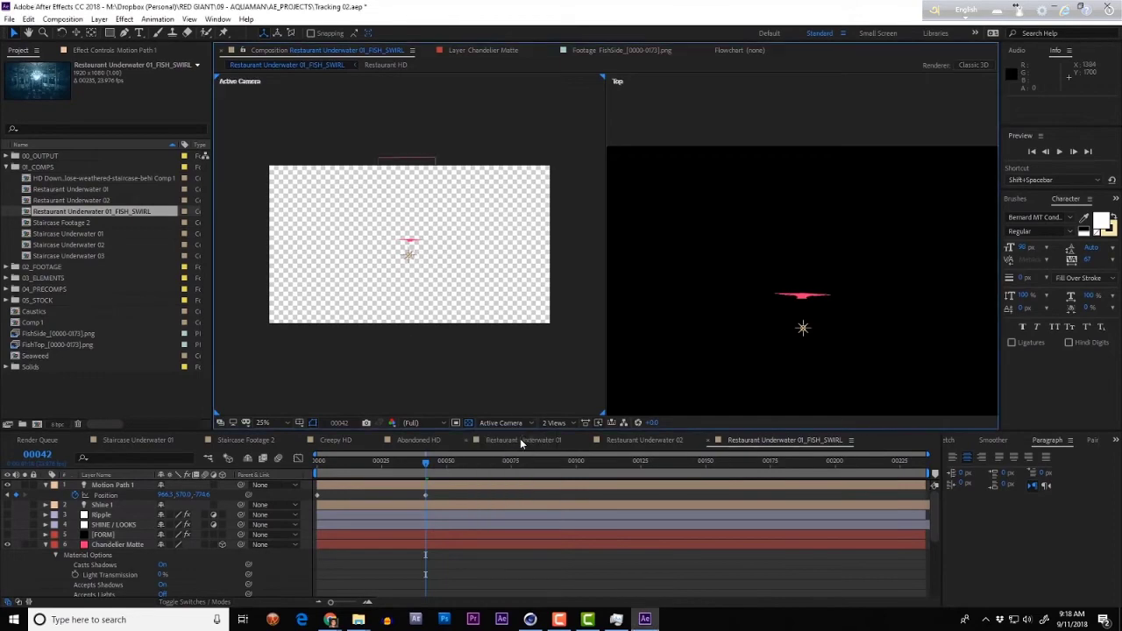
# Reposition the light's starting keyframe in the Top view and keyframe the light behind the chandelier at frame 61
pyautogui.click(409, 258)
pyautogui.moveTo(408, 241); pyautogui.dragTo(408, 209)
pyautogui.moveTo(648, 317); pyautogui.dragTo(662, 384)
pyautogui.moveTo(426, 462); pyautogui.dragTo(474, 462)
pyautogui.moveTo(802, 288); pyautogui.dragTo(802, 235)
pyautogui.moveTo(833, 263)
pyautogui.mouseDown()
pyautogui.moveTo(878, 268)
pyautogui.moveTo(832, 266)
pyautogui.mouseUp()
pyautogui.moveTo(813, 304); pyautogui.dragTo(862, 295)
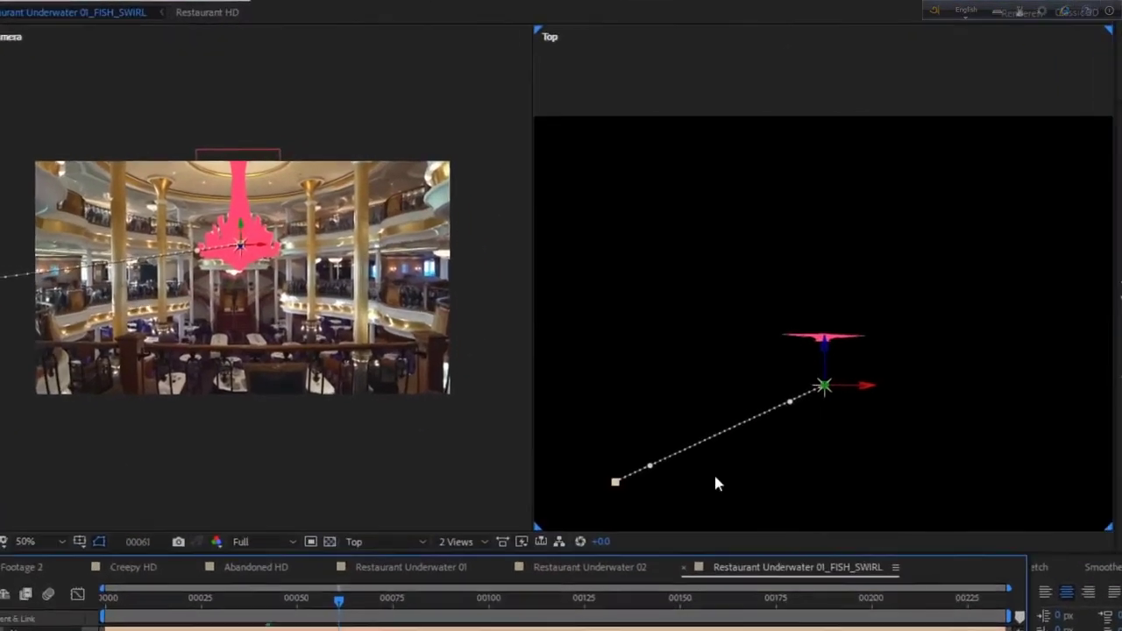
# Keyframe the light in front of the chandelier at frame 80 and bend the path into a loop around it
pyautogui.moveTo(826, 390); pyautogui.dragTo(828, 417)
pyautogui.moveTo(822, 322); pyautogui.dragTo(929, 295)
pyautogui.moveTo(331, 608); pyautogui.dragTo(406, 608)
pyautogui.moveTo(822, 254); pyautogui.dragTo(821, 347)
pyautogui.moveTo(811, 293); pyautogui.dragTo(629, 298)
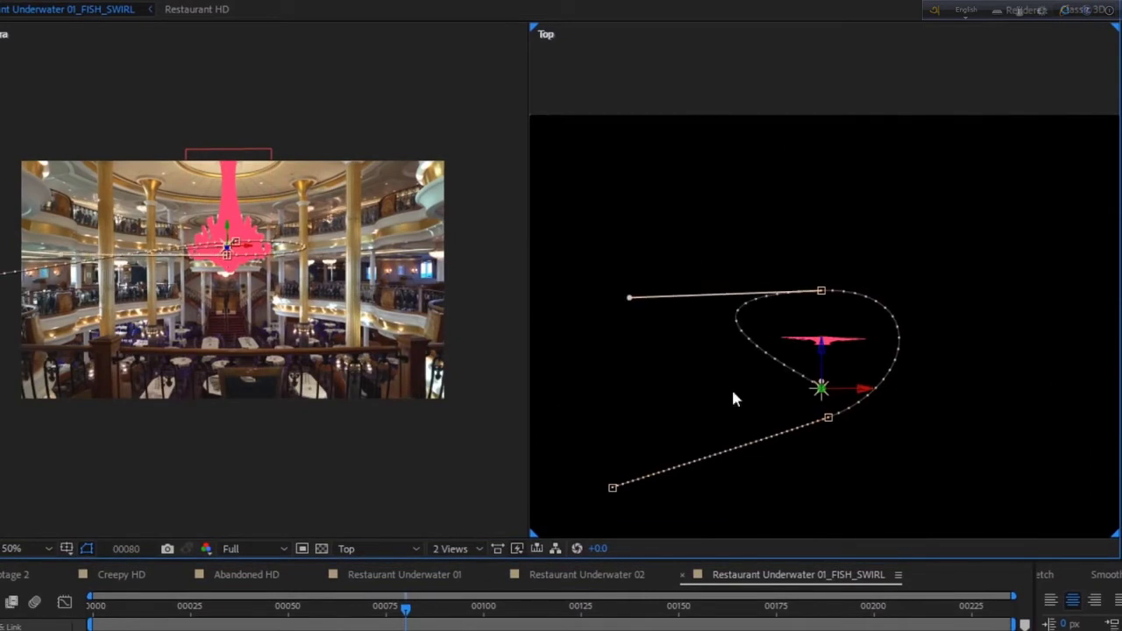
# Keyframe the light behind the chandelier at about frame 108 and adjust the path handles to round the second loop
pyautogui.moveTo(406, 607); pyautogui.dragTo(516, 608)
pyautogui.moveTo(822, 345); pyautogui.dragTo(822, 261)
pyautogui.moveTo(818, 386); pyautogui.dragTo(709, 385)
pyautogui.moveTo(814, 375); pyautogui.dragTo(999, 365)
pyautogui.moveTo(806, 380); pyautogui.dragTo(825, 410)
# Continue circling the chandelier with keyframes in front at about frame 132 and behind at about frame 158, smoothing the curve handles
pyautogui.click(609, 608)
pyautogui.moveTo(821, 261); pyautogui.dragTo(822, 369)
pyautogui.click(822, 300)
pyautogui.moveTo(811, 301); pyautogui.dragTo(634, 307)
pyautogui.moveTo(866, 408); pyautogui.dragTo(844, 419)
pyautogui.click(709, 607)
pyautogui.moveTo(777, 406); pyautogui.dragTo(631, 366)
# Keyframe the light away to the right of the chandelier at frame 191 so the path exits the swirl
pyautogui.click(839, 609)
pyautogui.moveTo(818, 279); pyautogui.dragTo(1115, 469)
pyautogui.scroll(-2, 815, 280)
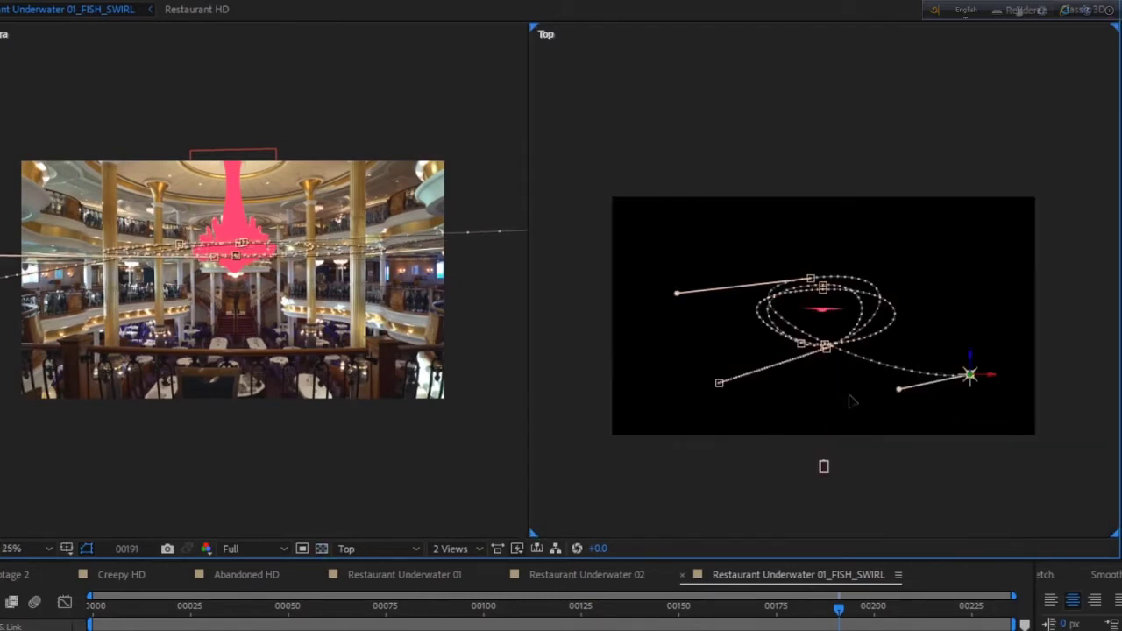
pyautogui.scroll(-2, 353, 277)
pyautogui.scroll(2, 241, 257)
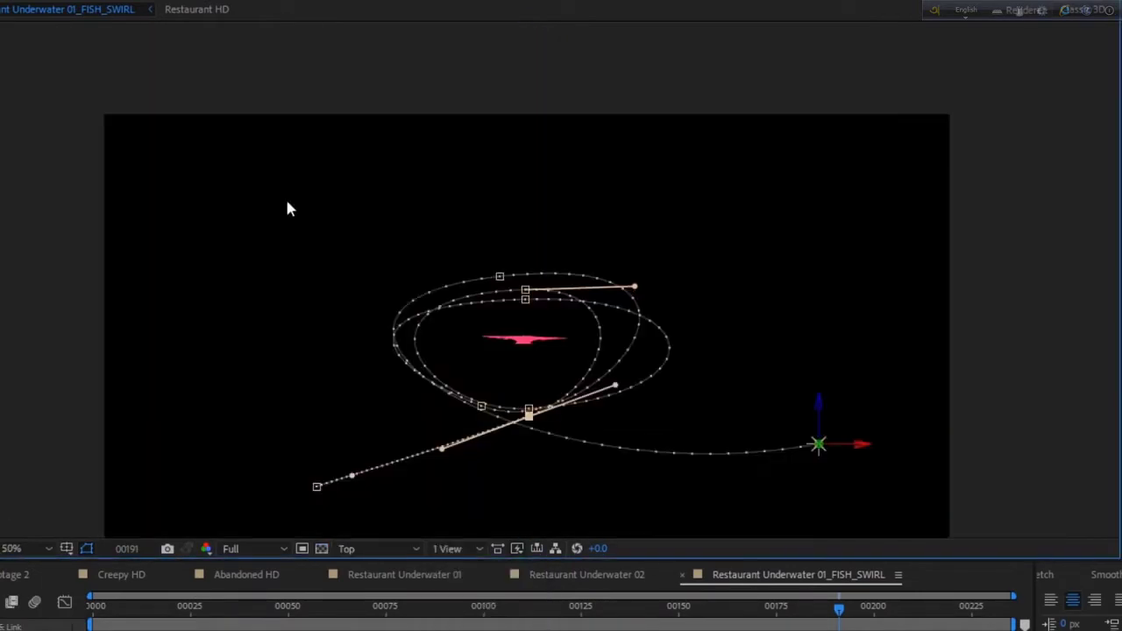
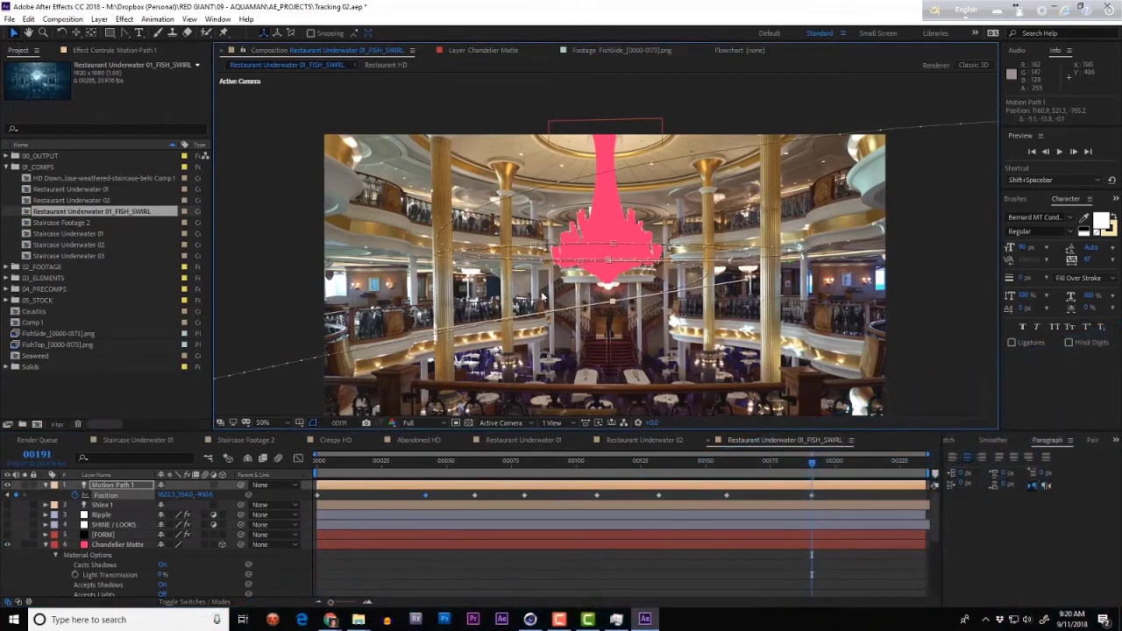
# Set the light's position keyframes between the first and last to Rove Across Time
pyautogui.click(834, 501)
pyautogui.moveTo(776, 498); pyautogui.dragTo(370, 523)
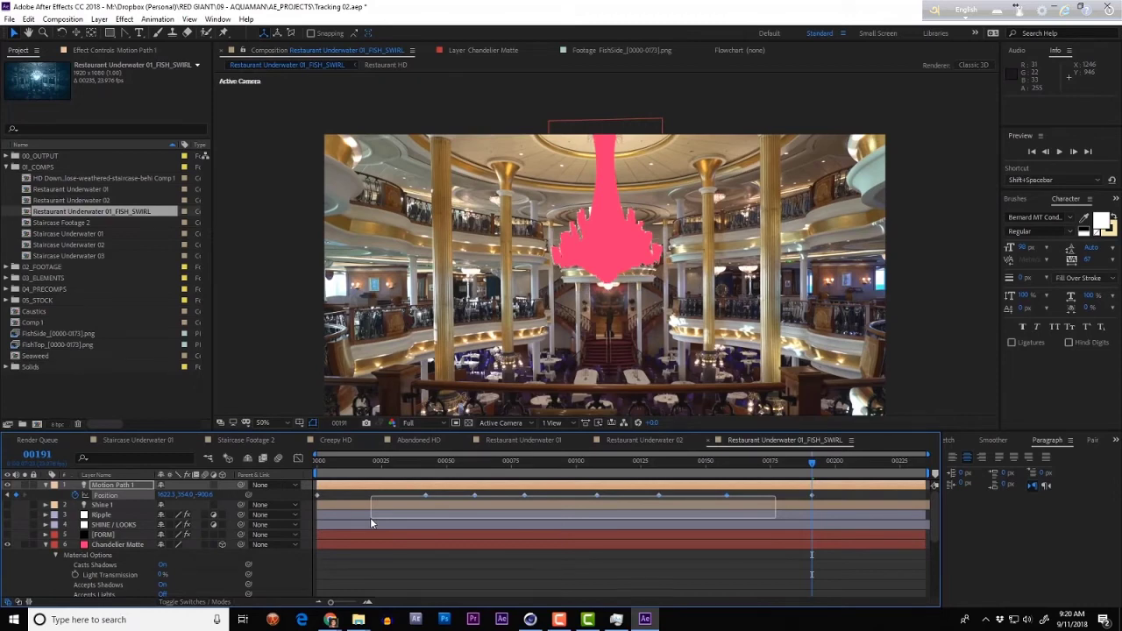
pyautogui.moveTo(370, 524); pyautogui.dragTo(370, 524)
pyautogui.rightClick(425, 500)
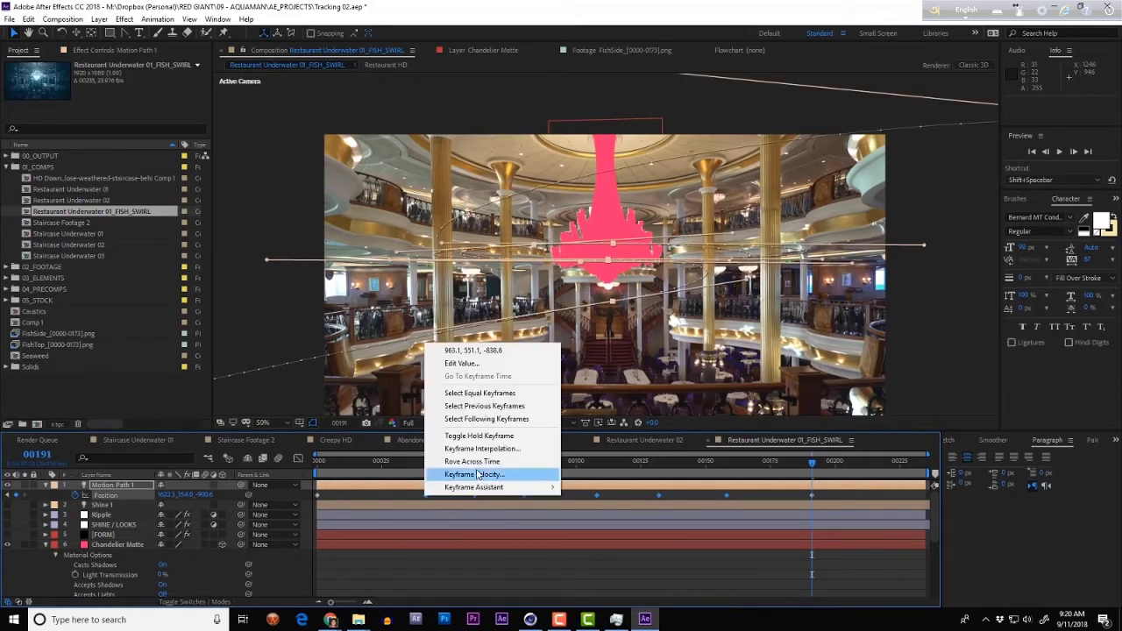
pyautogui.click(485, 466)
pyautogui.click(325, 464)
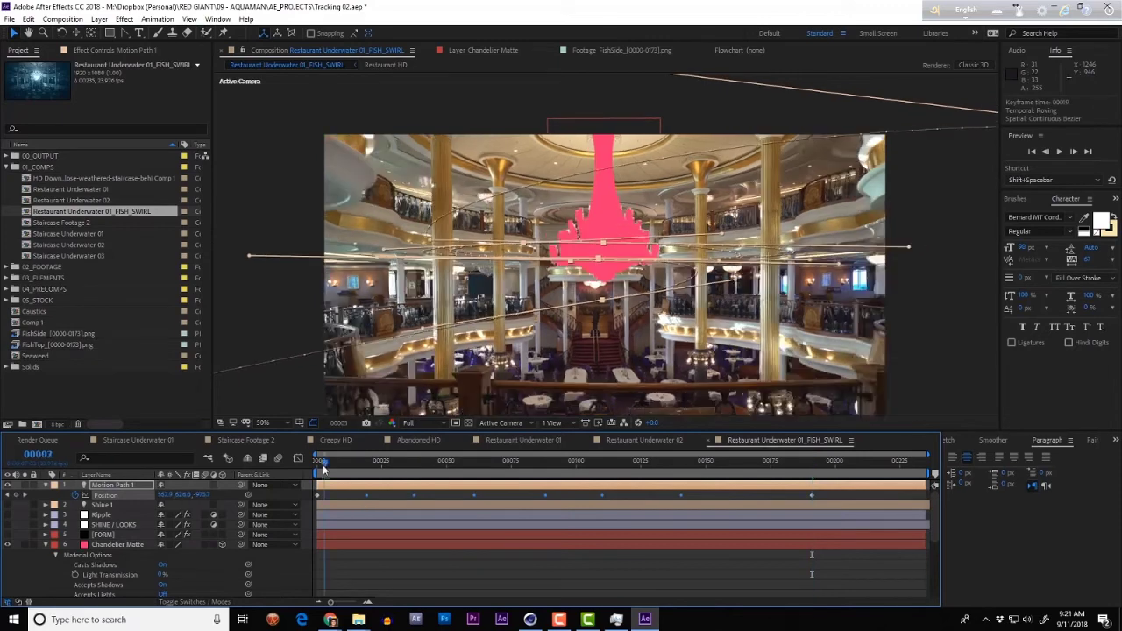
pyautogui.click(370, 553)
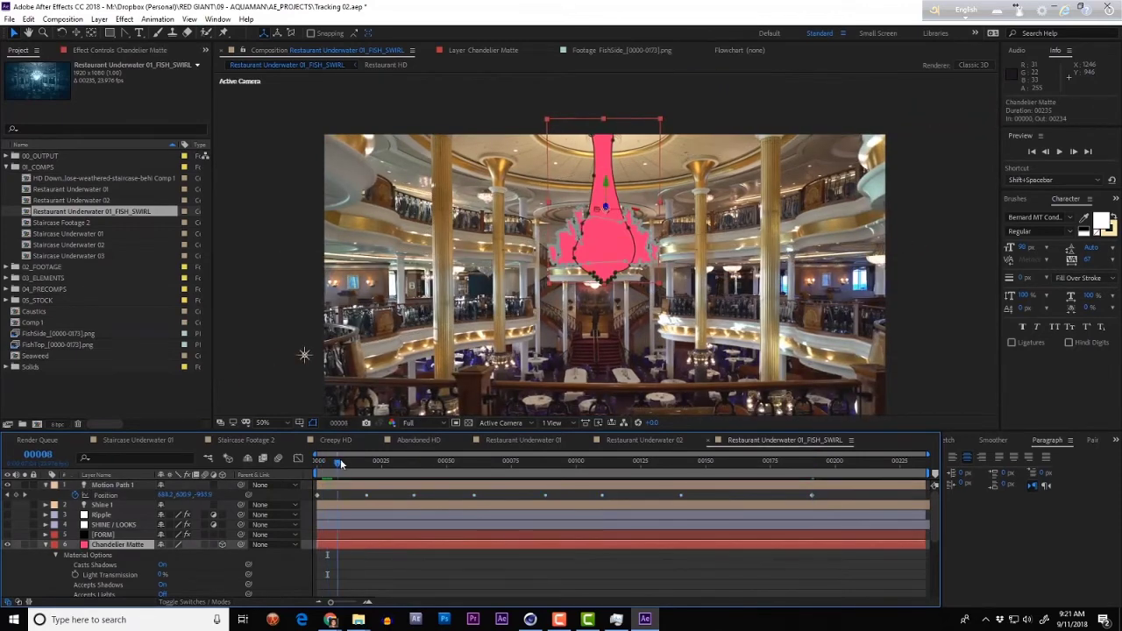
# Lower the light's position keyframe behind the chandelier at frame 37 to about Y 501
pyautogui.click(118, 484)
pyautogui.moveTo(320, 464); pyautogui.dragTo(691, 460)
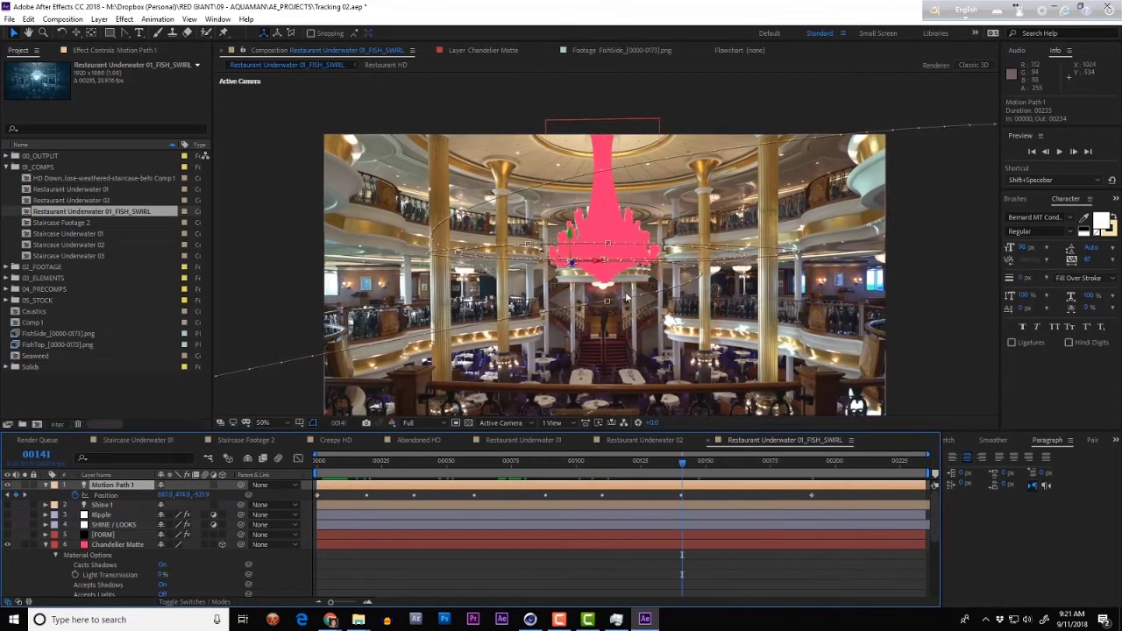
pyautogui.press('.')
pyautogui.click(608, 360)
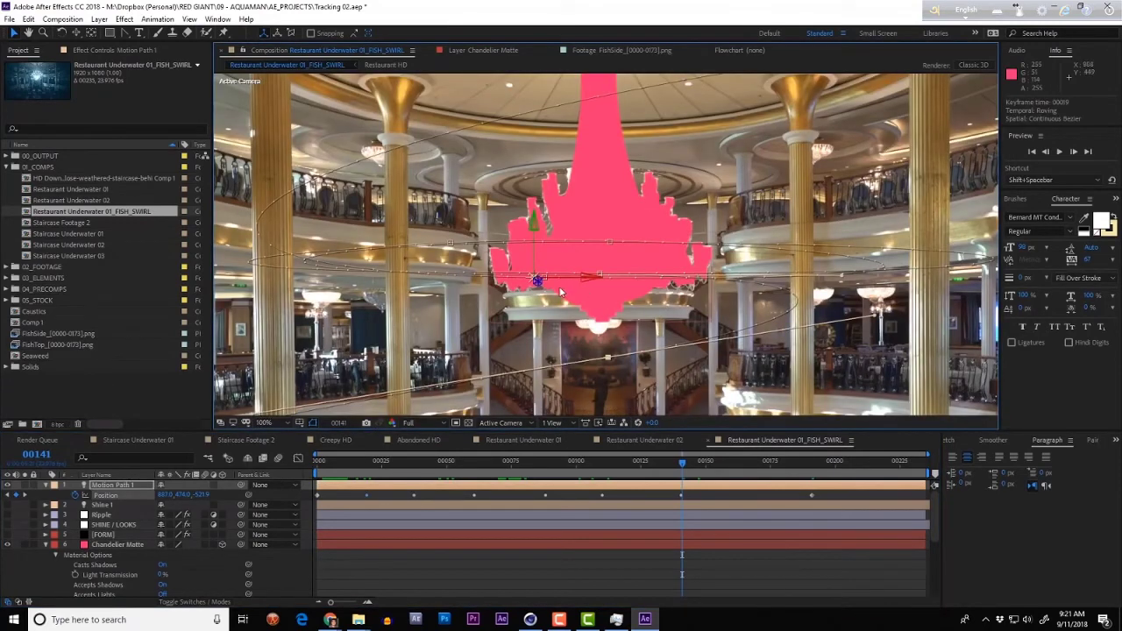
pyautogui.click(413, 496)
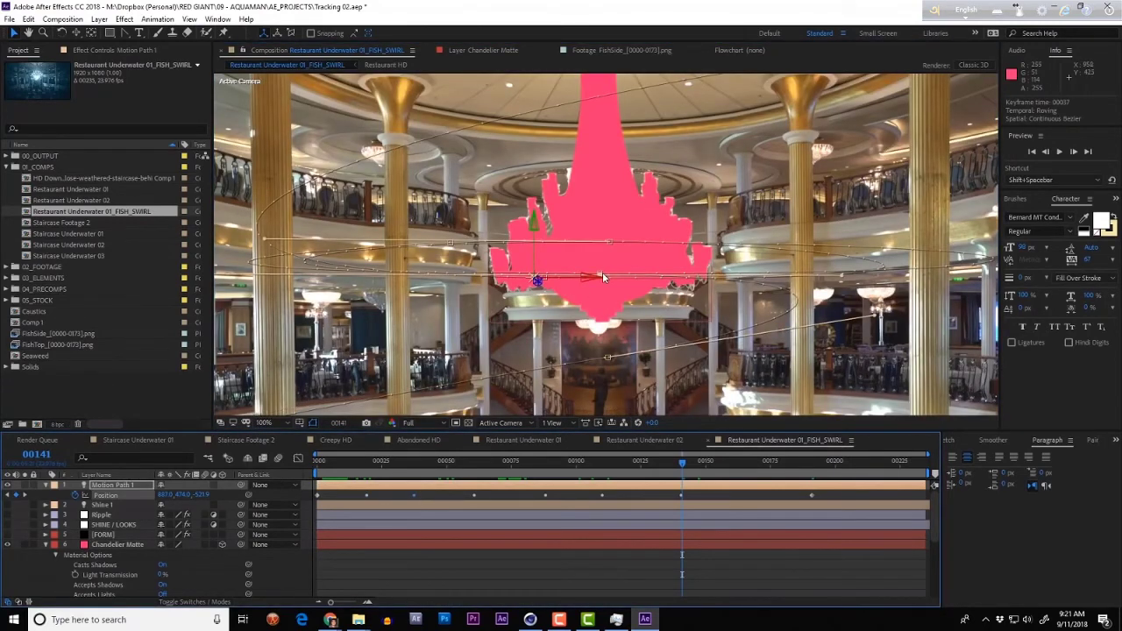
pyautogui.moveTo(602, 277); pyautogui.dragTo(601, 303)
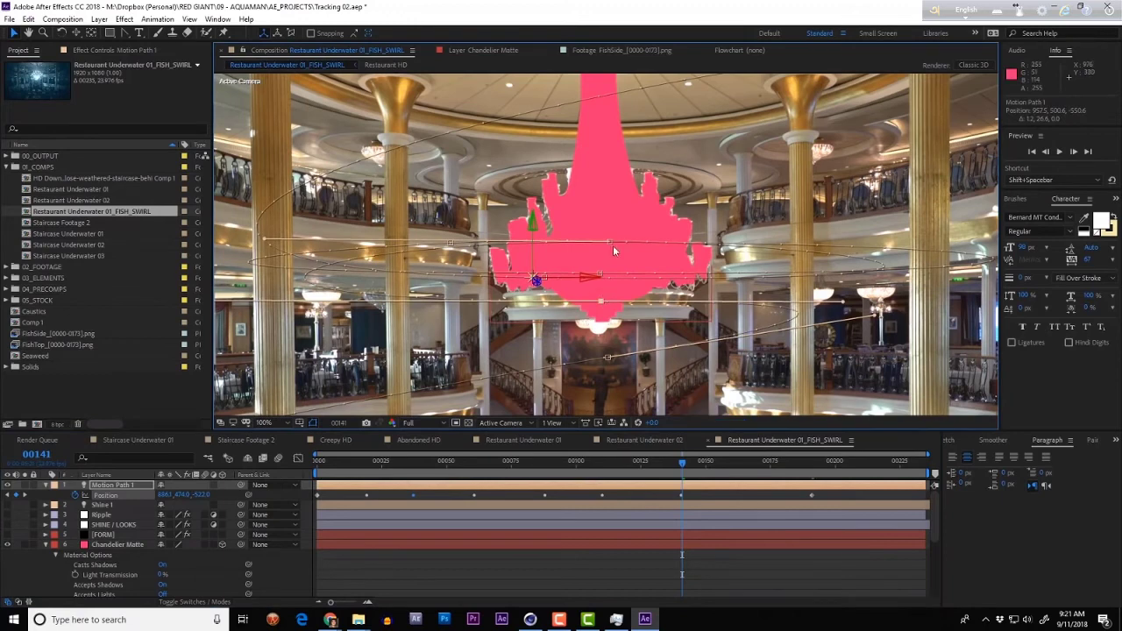
# Stagger the heights of the light's remaining path keyframes and adjust their handles so the loops spiral up the chandelier
pyautogui.press(',')
pyautogui.press(',')
pyautogui.moveTo(388, 276); pyautogui.dragTo(528, 248)
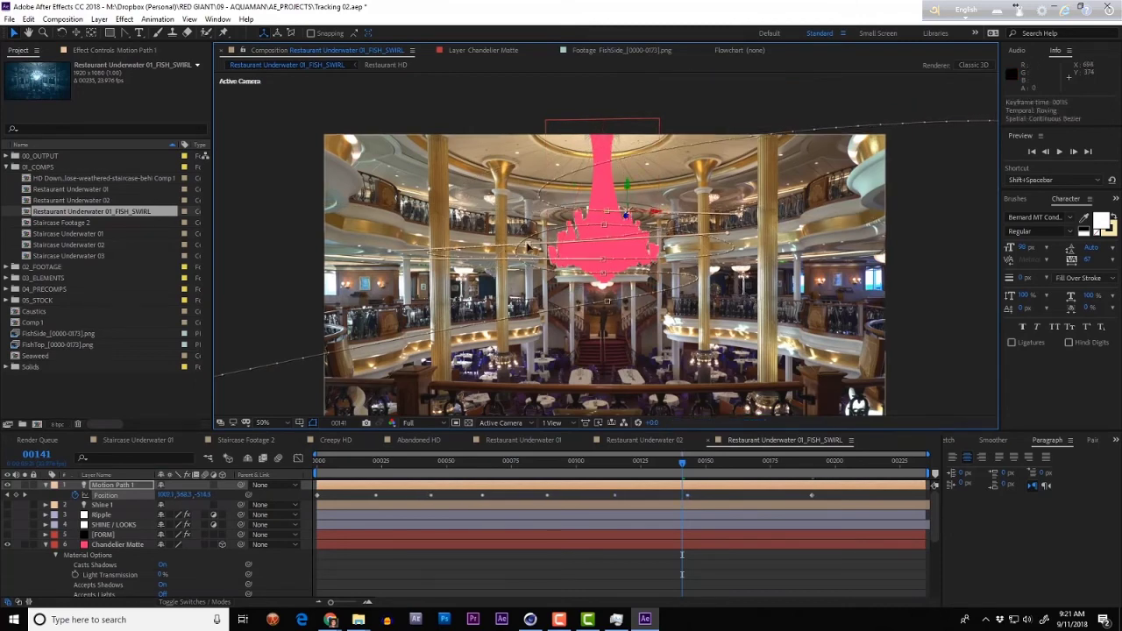
pyautogui.moveTo(403, 262); pyautogui.dragTo(407, 259)
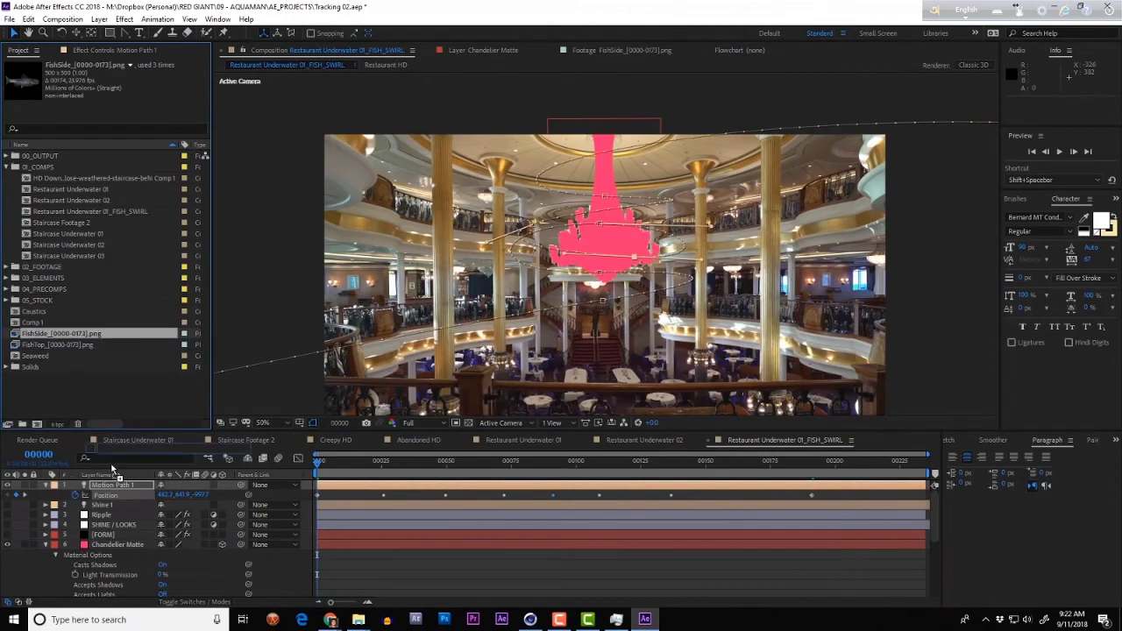
# Add the FishSide_[0000-0173].png sequence to the composition as the top layer
pyautogui.moveTo(112, 471); pyautogui.dragTo(114, 481)
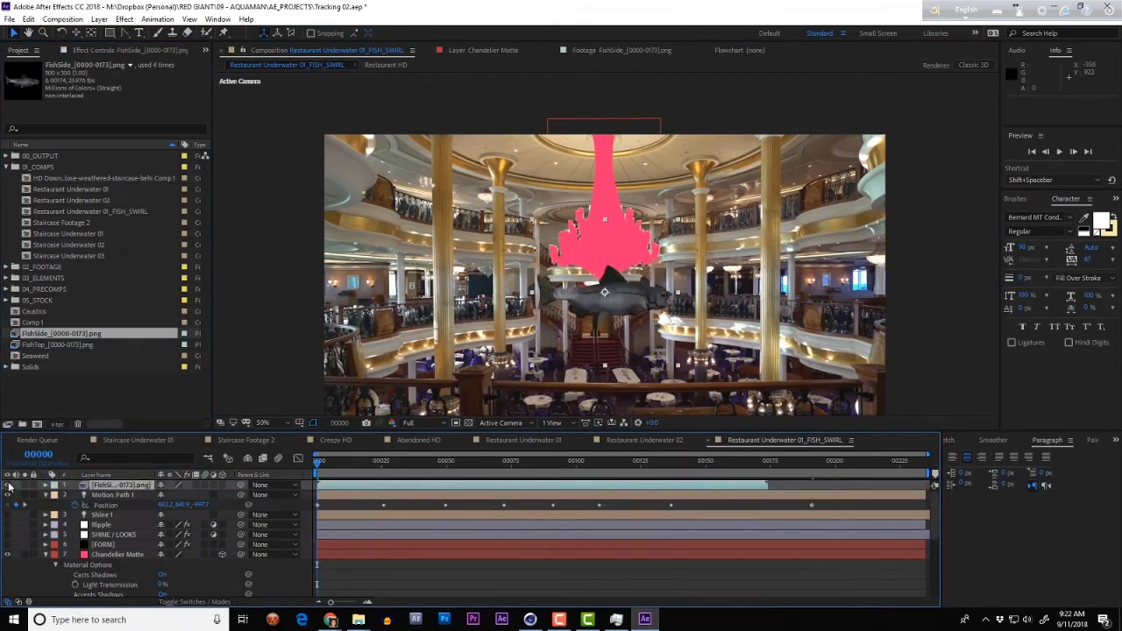
# Hide the FishSide layer, add a full-frame black solid named Particular on top, and apply the Trapcode Particular effect to it
pyautogui.click(7, 486)
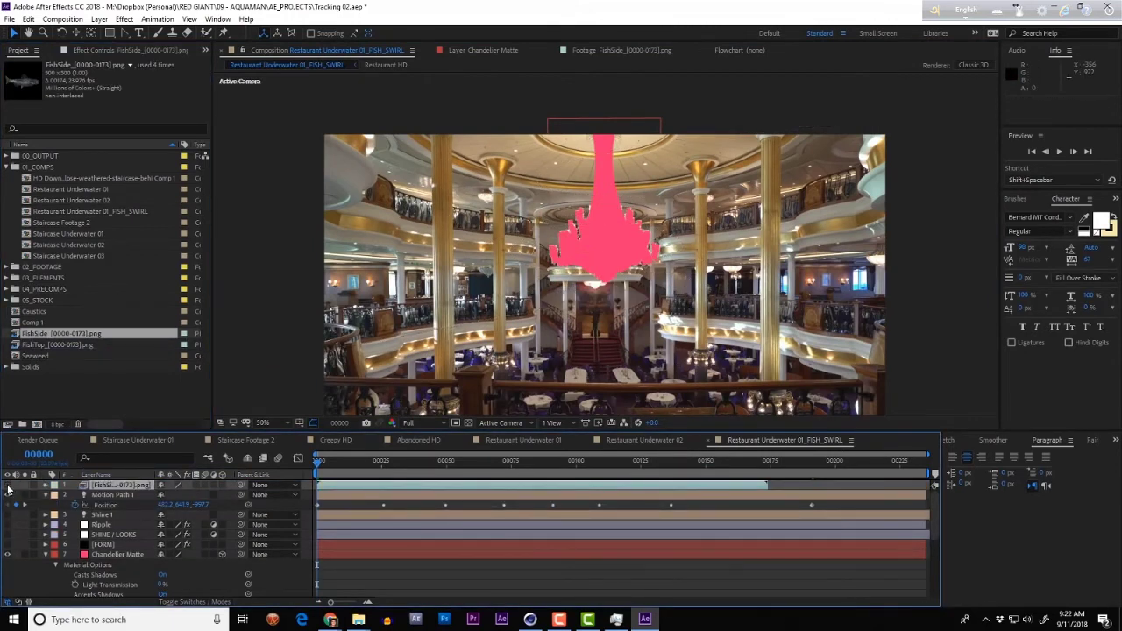
pyautogui.click(99, 18)
pyautogui.click(316, 45)
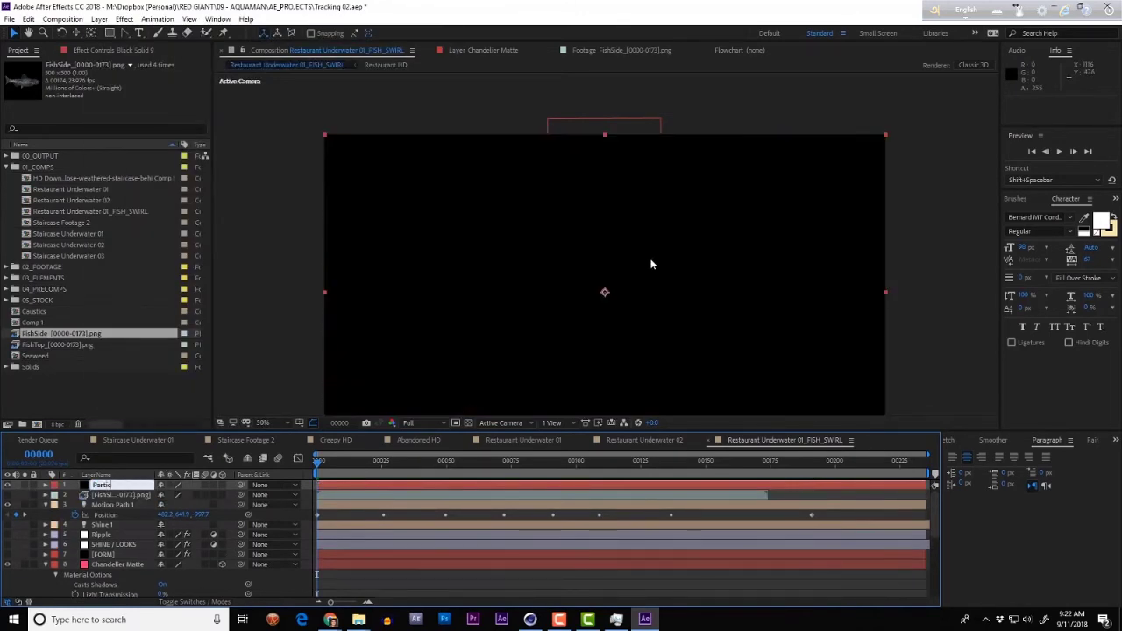
pyautogui.write('icular')
pyautogui.rightClick(650, 264)
pyautogui.moveTo(539, 433)
pyautogui.moveTo(751, 448)
pyautogui.click(850, 491)
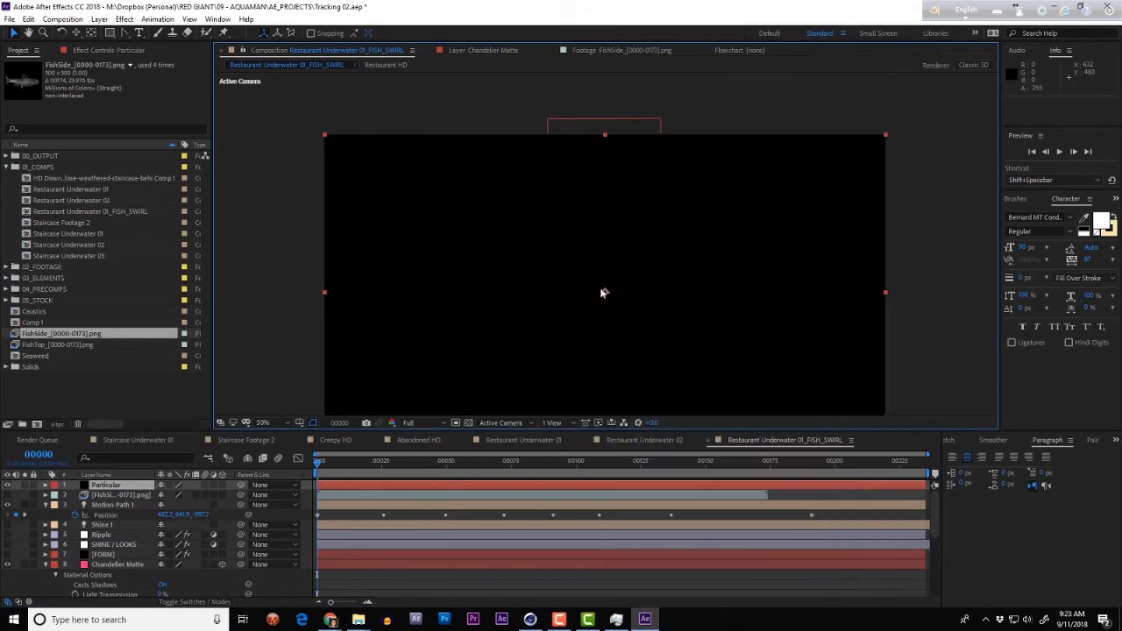
# Link the Particular emitter's Position to the Motion Path 1 light's position with an expression
pyautogui.click(16, 149)
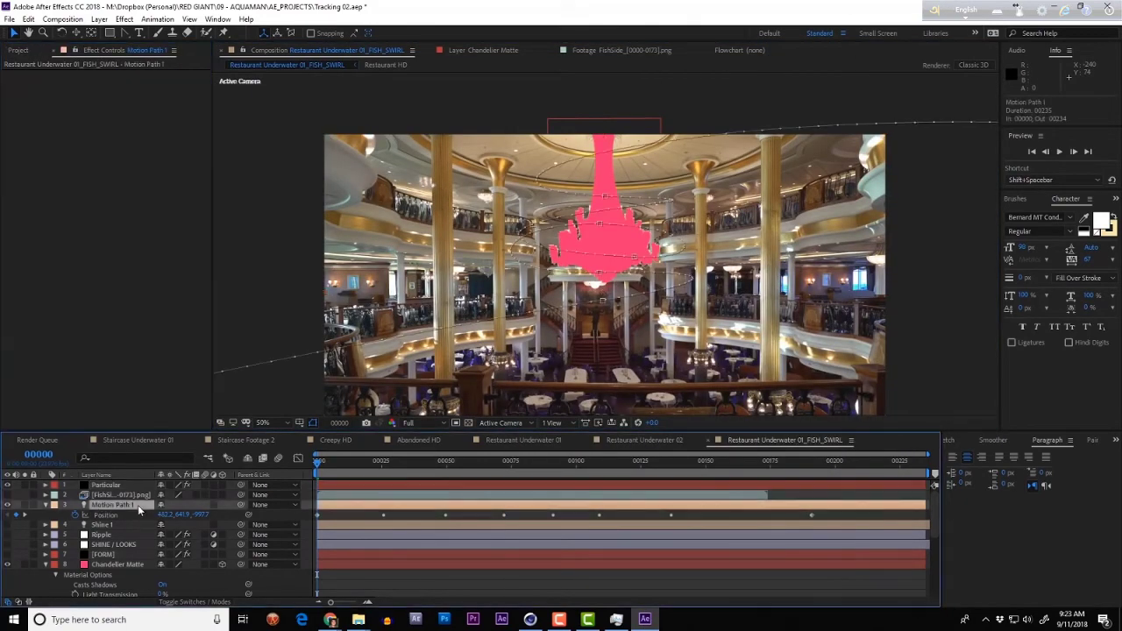
pyautogui.click(127, 485)
pyautogui.keyDown('alt'); pyautogui.click(35, 209); pyautogui.keyUp('alt')
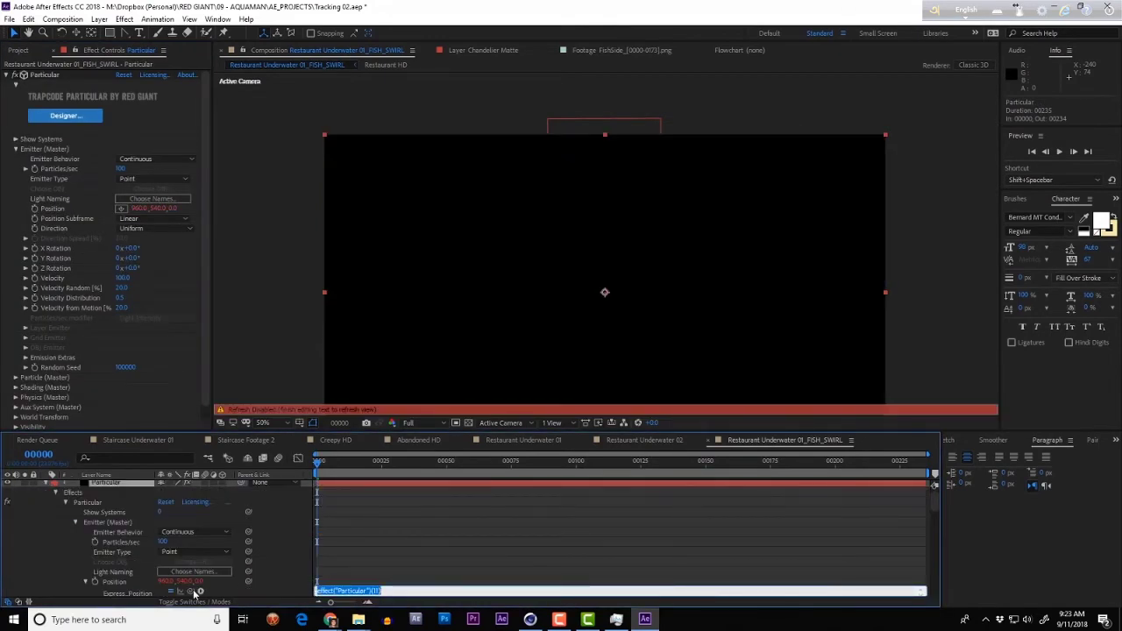
pyautogui.scroll(-4, 202, 544)
pyautogui.scroll(-8, 201, 561)
pyautogui.moveTo(124, 547); pyautogui.dragTo(124, 547)
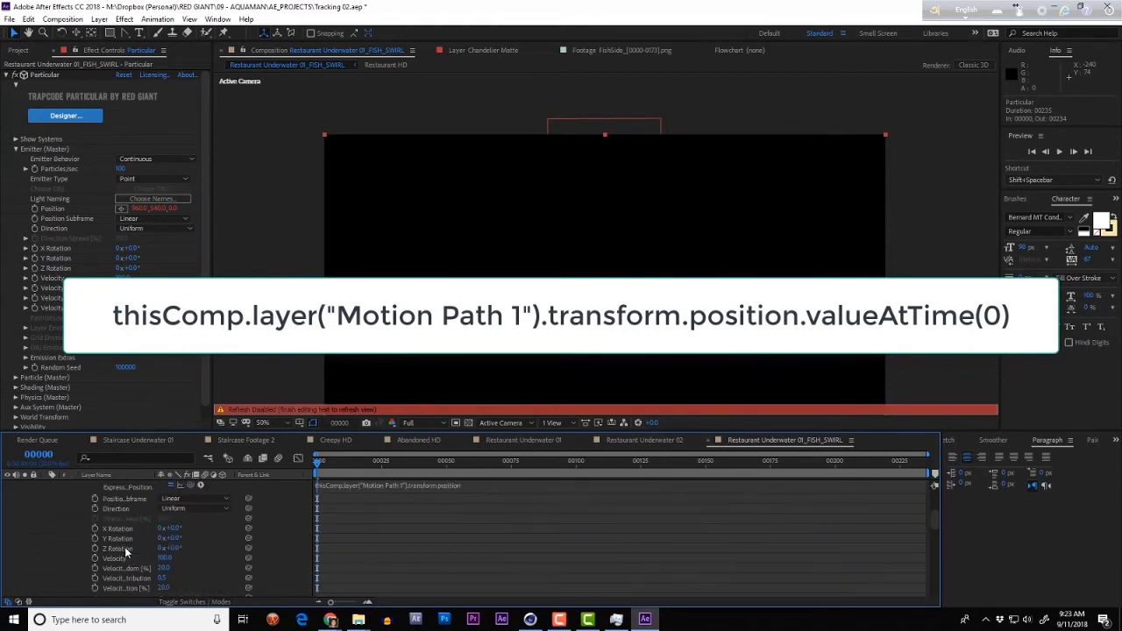
# Append .valueAtTime(0) to the emitter Position expression so it reads only the light's starting position
pyautogui.click(510, 485)
pyautogui.click(487, 485)
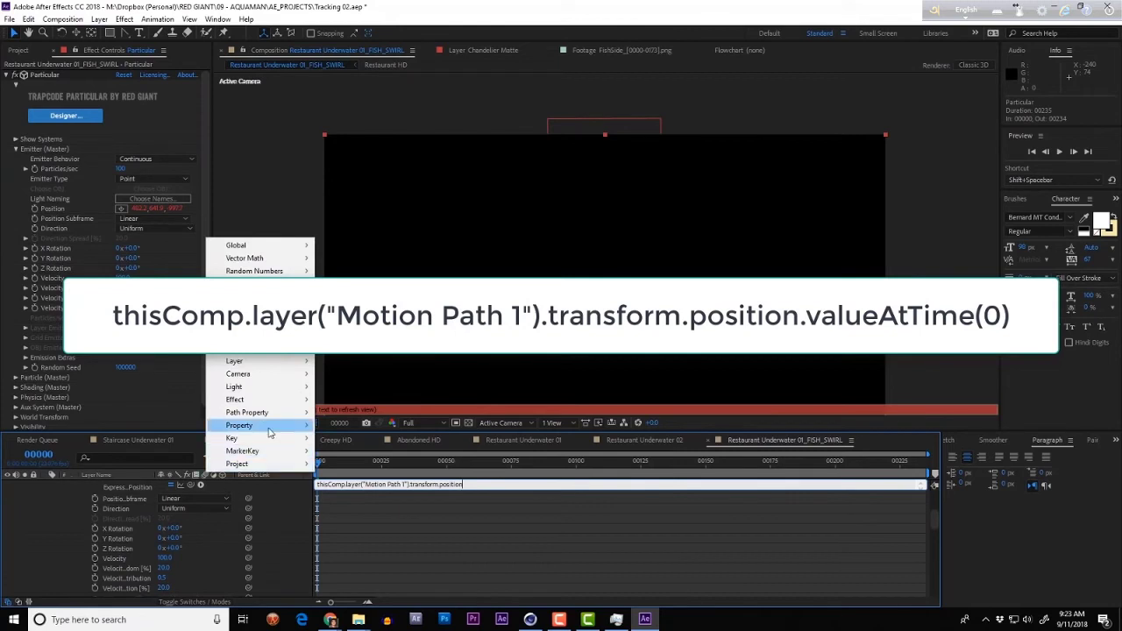
pyautogui.moveTo(285, 427)
pyautogui.click(394, 168)
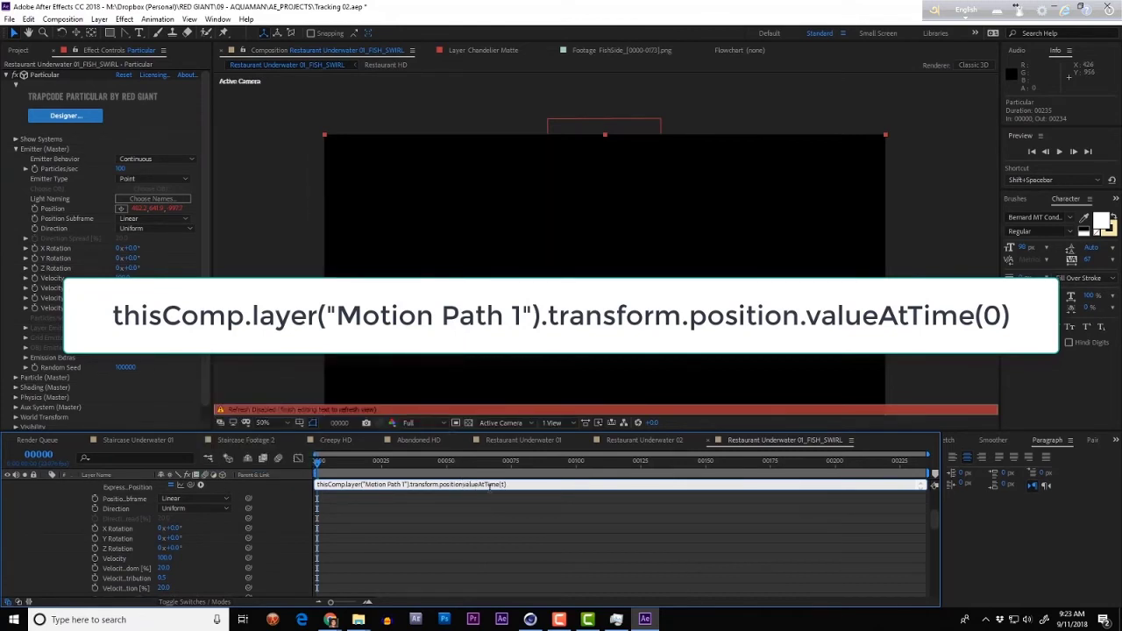
pyautogui.click(519, 484)
pyautogui.press('BackSpace')
pyautogui.press('BackSpace')
pyautogui.write('0)')
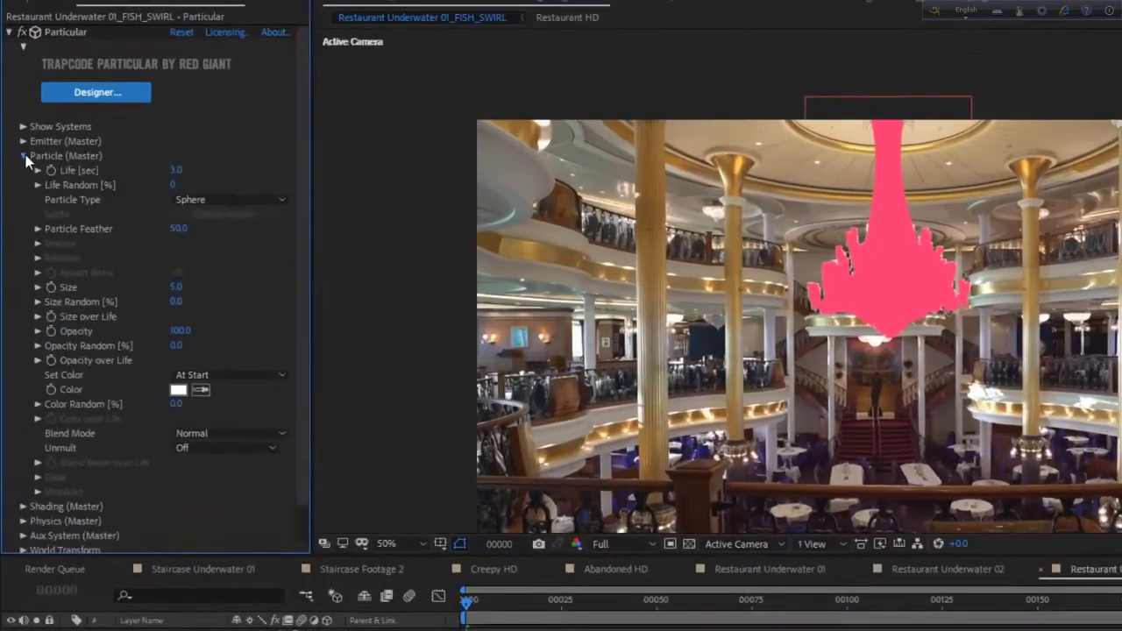
# Set Particular's Motion Path option in the Air physics to 1 HQ
pyautogui.click(27, 160)
pyautogui.click(25, 186)
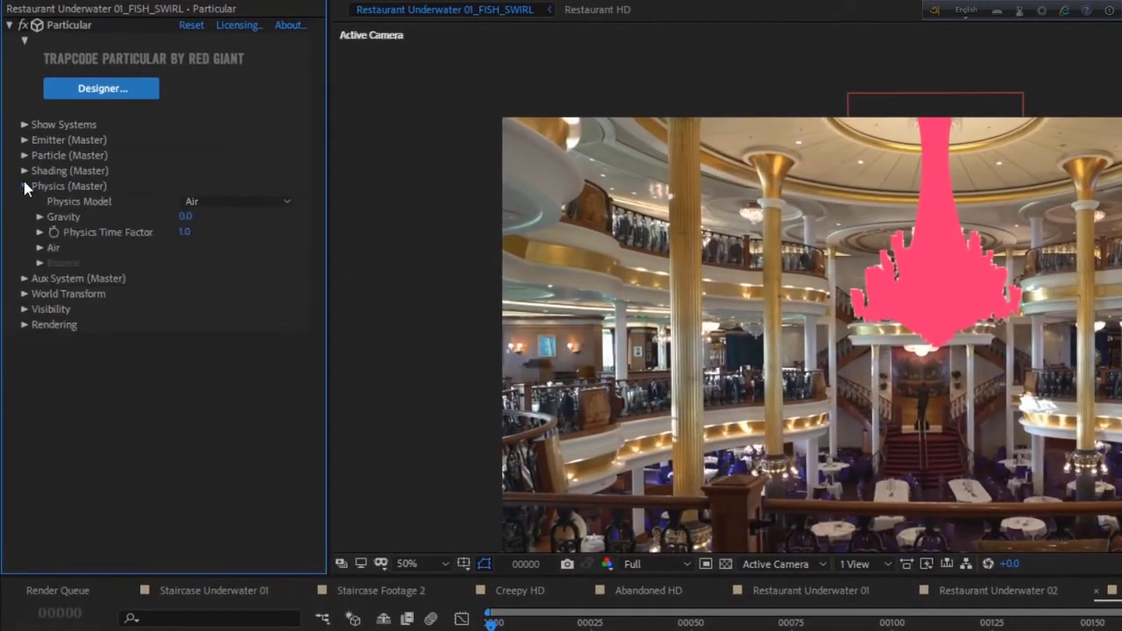
pyautogui.click(40, 249)
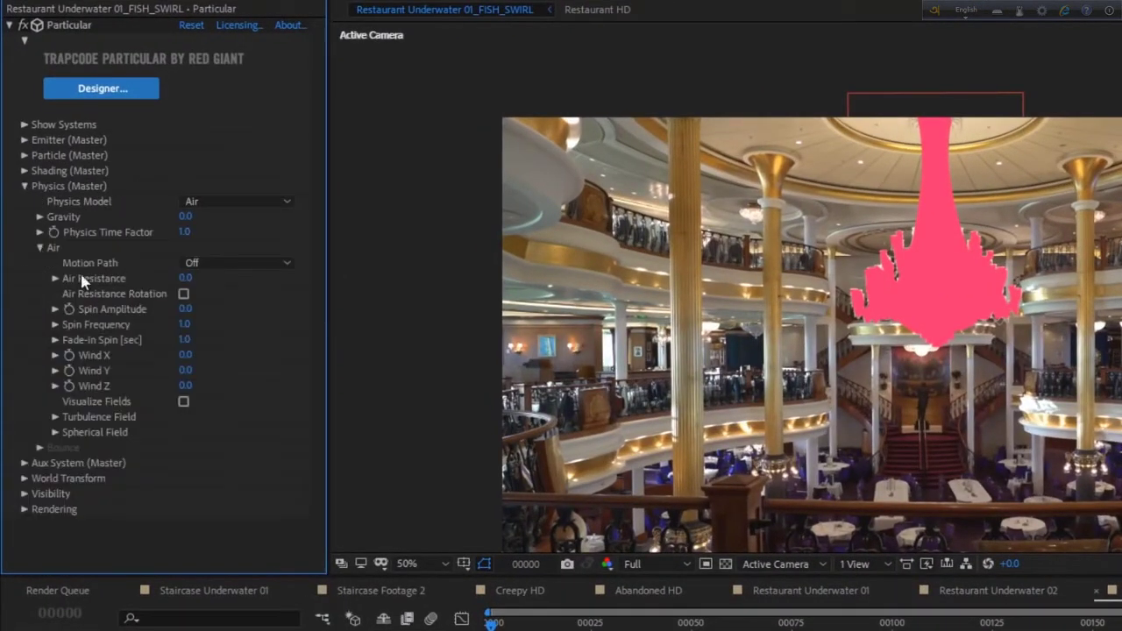
pyautogui.click(213, 263)
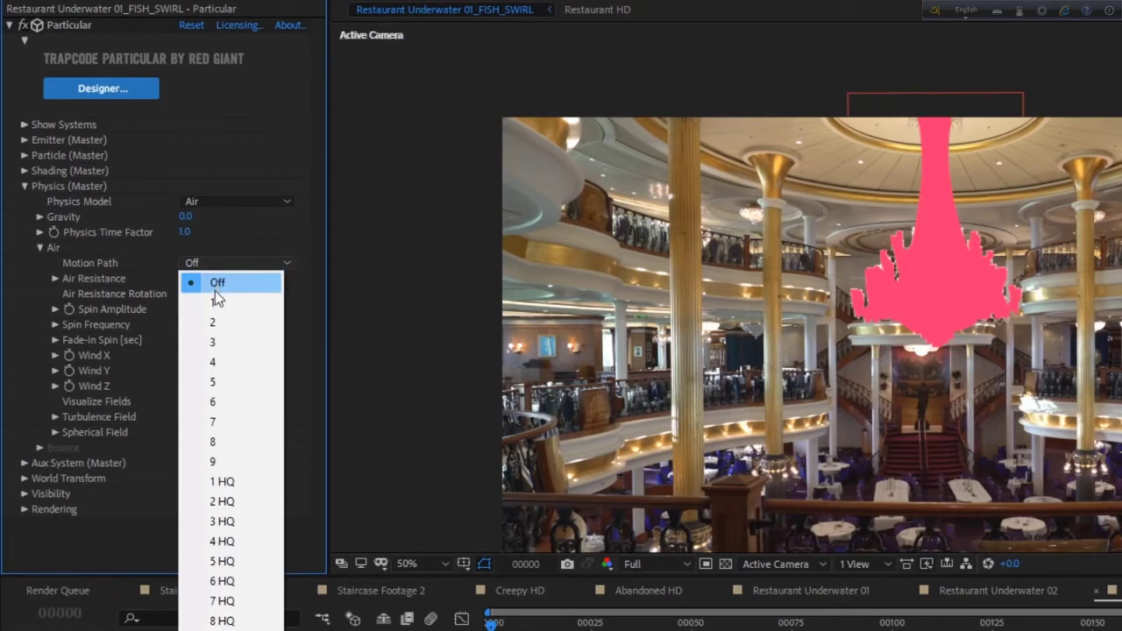
pyautogui.click(214, 302)
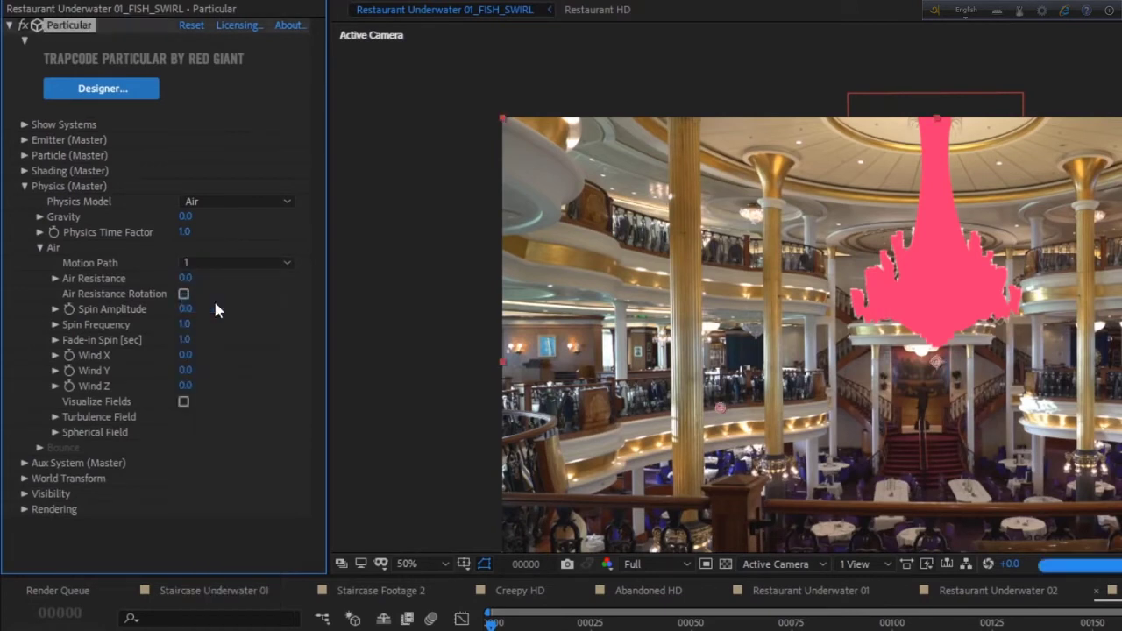
pyautogui.click(222, 268)
pyautogui.click(226, 482)
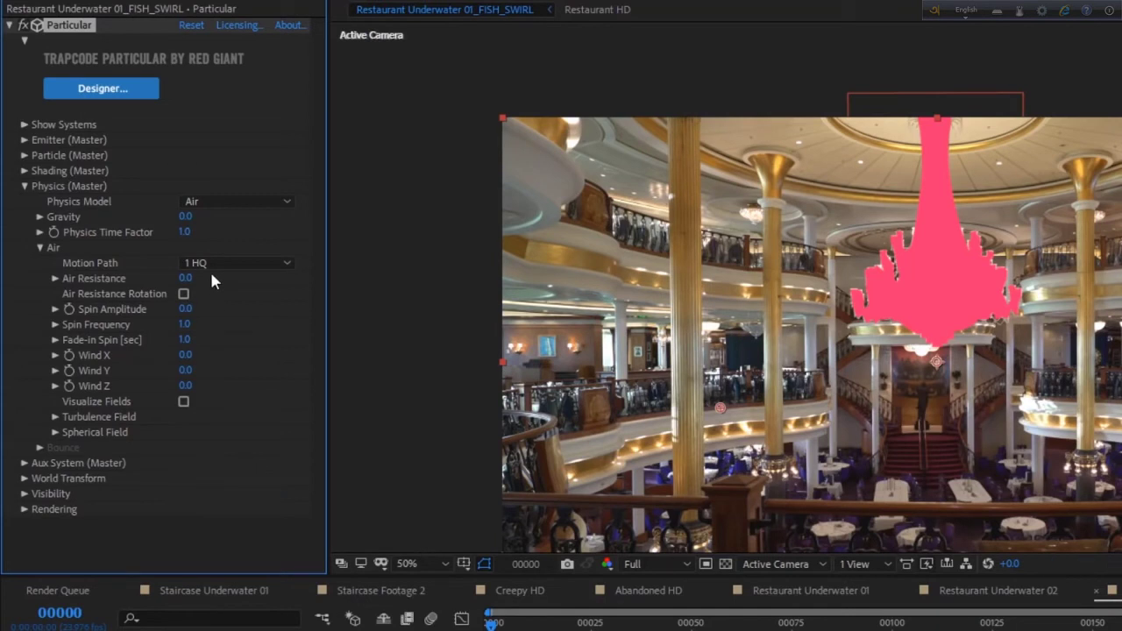
# Set the emitter's Velocity to 0 and preview the particles following the path
pyautogui.click(24, 140)
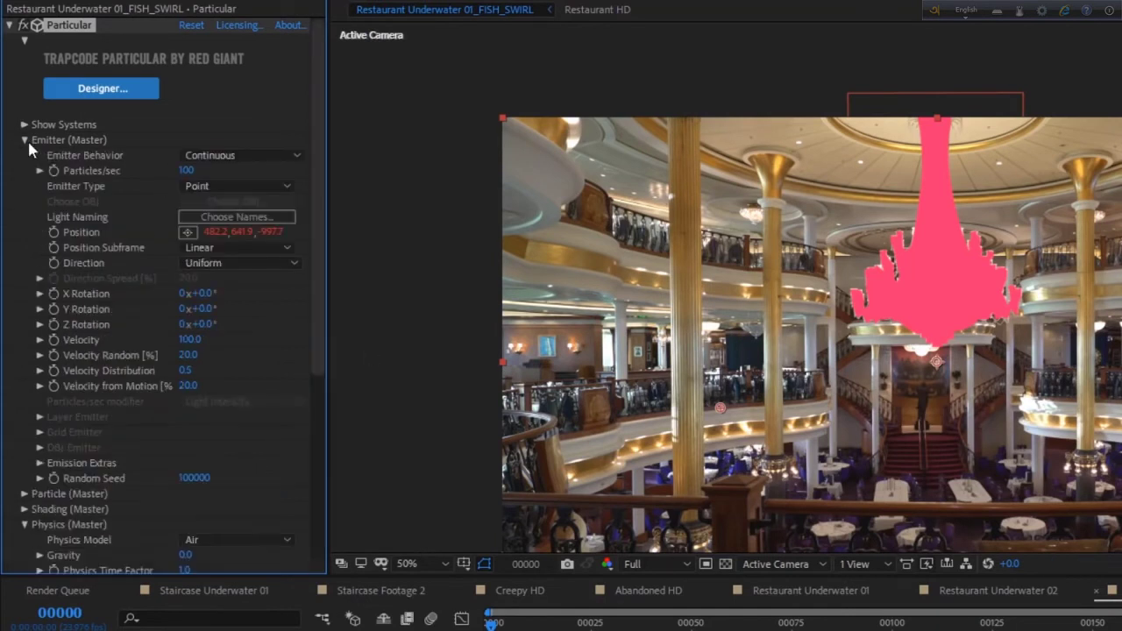
pyautogui.click(201, 338)
pyautogui.write('0')
pyautogui.press('Return')
pyautogui.press('space')
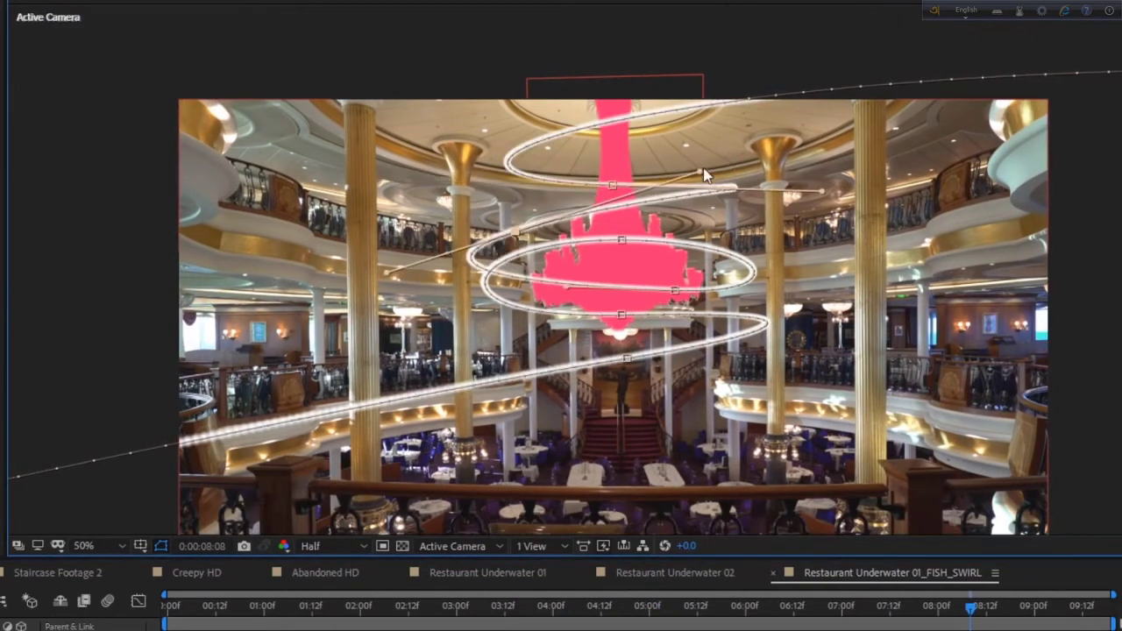
# Reposition the Motion Path light's upper loop keyframes to bring the spiral lower and tighter around the chandelier
pyautogui.moveTo(612, 186); pyautogui.dragTo(611, 317)
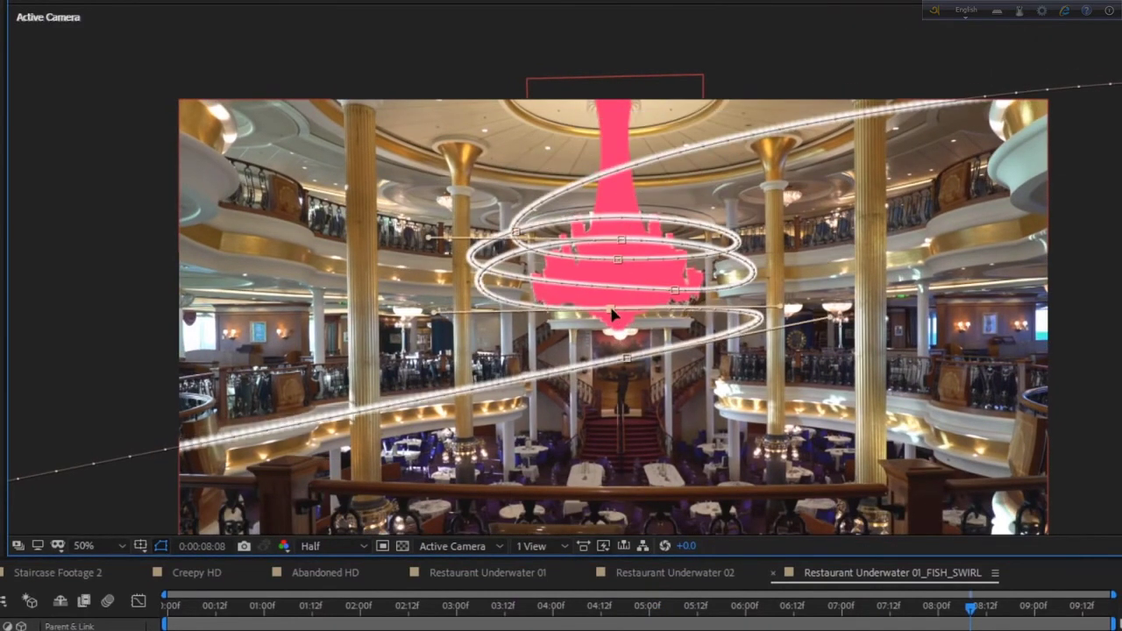
pyautogui.moveTo(518, 235); pyautogui.dragTo(627, 248)
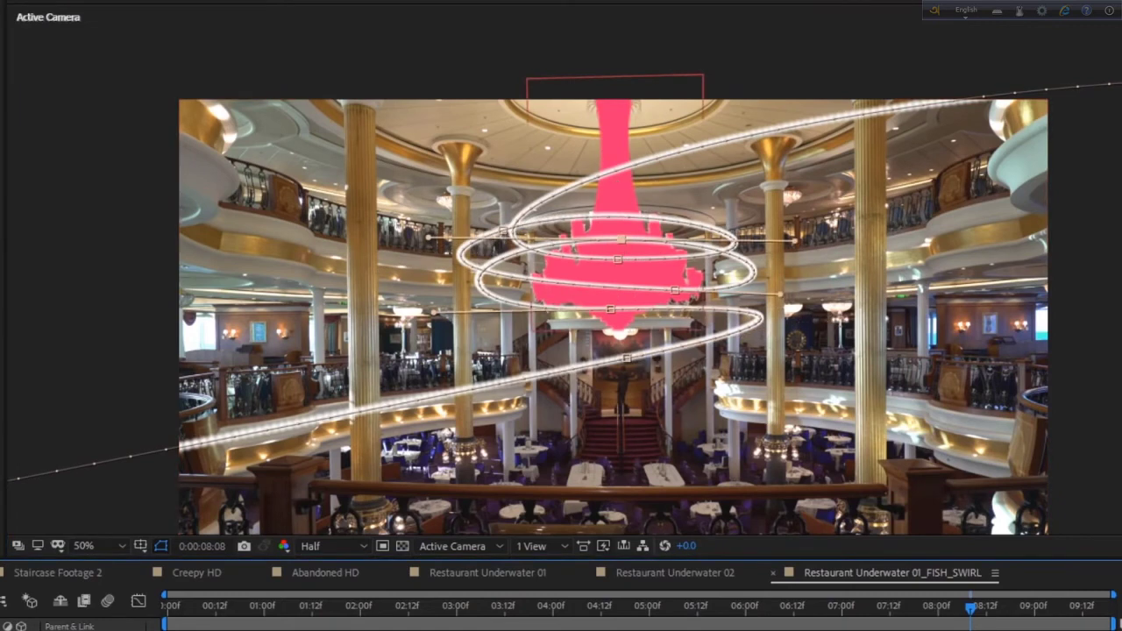
pyautogui.click(628, 249)
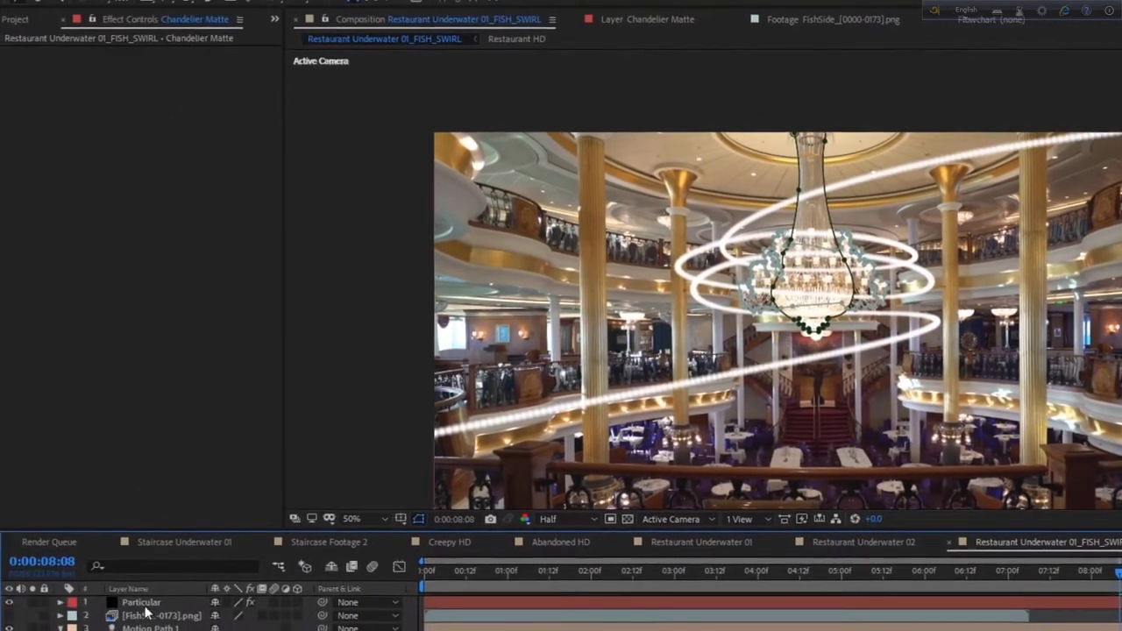
# Set Particular's Obscuration Layer to the Chandelier Matte layer with its Masks included
pyautogui.click(149, 603)
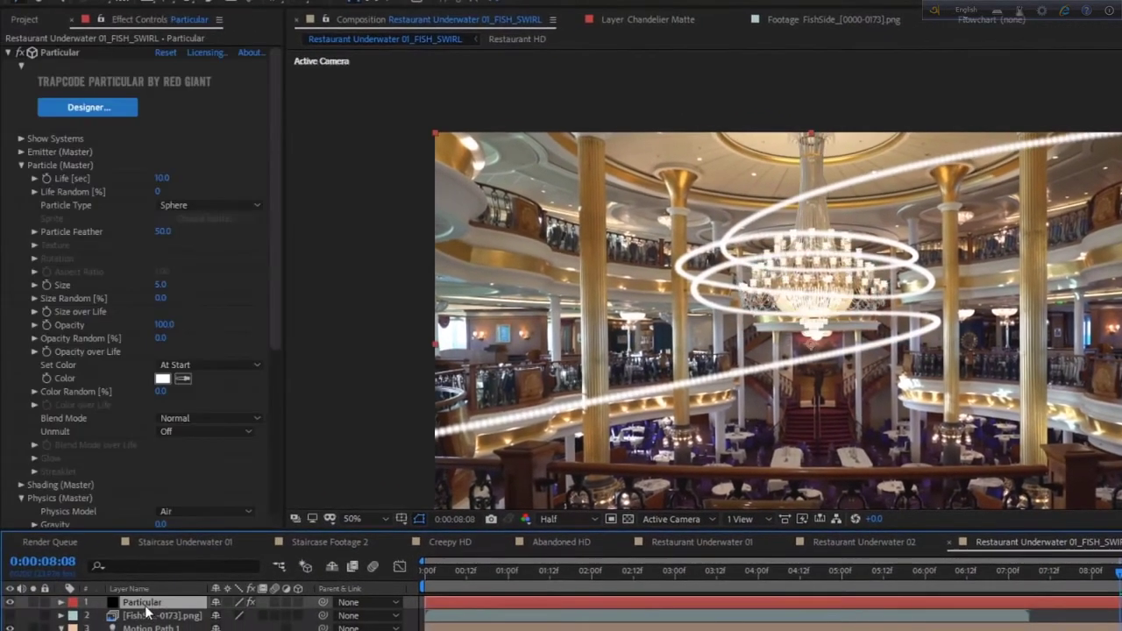
pyautogui.click(21, 165)
pyautogui.click(21, 233)
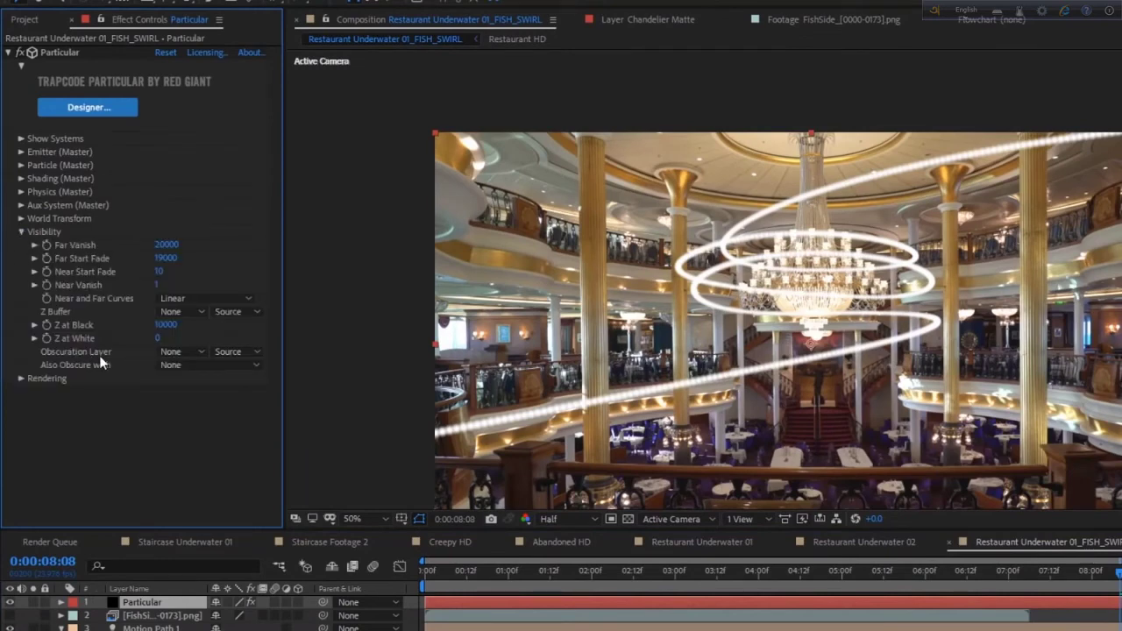
pyautogui.click(164, 352)
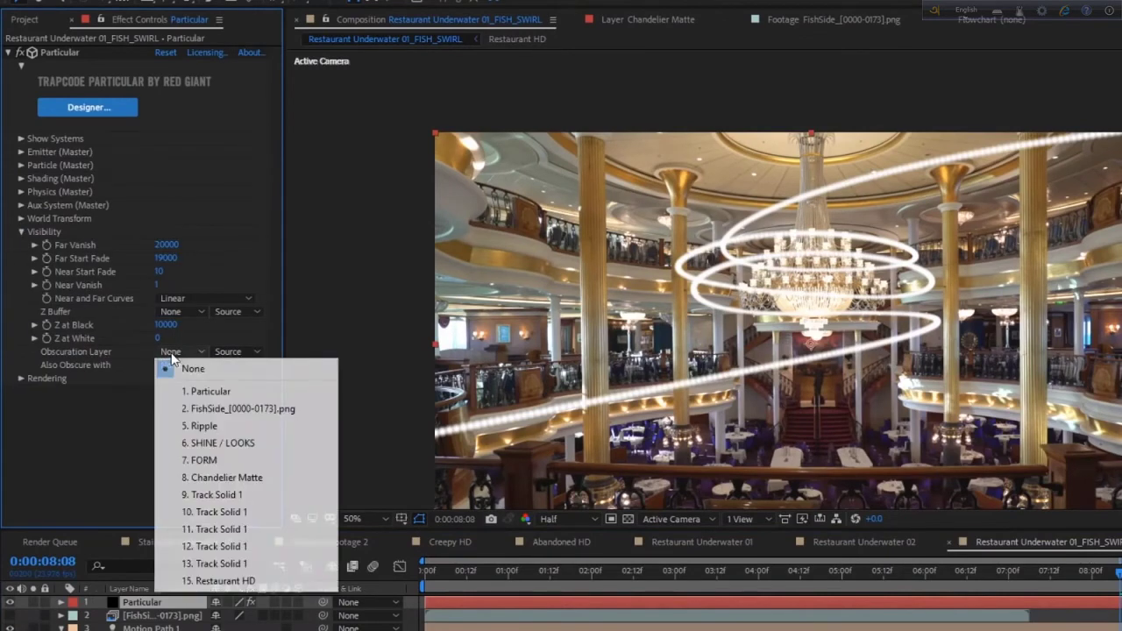
pyautogui.click(246, 479)
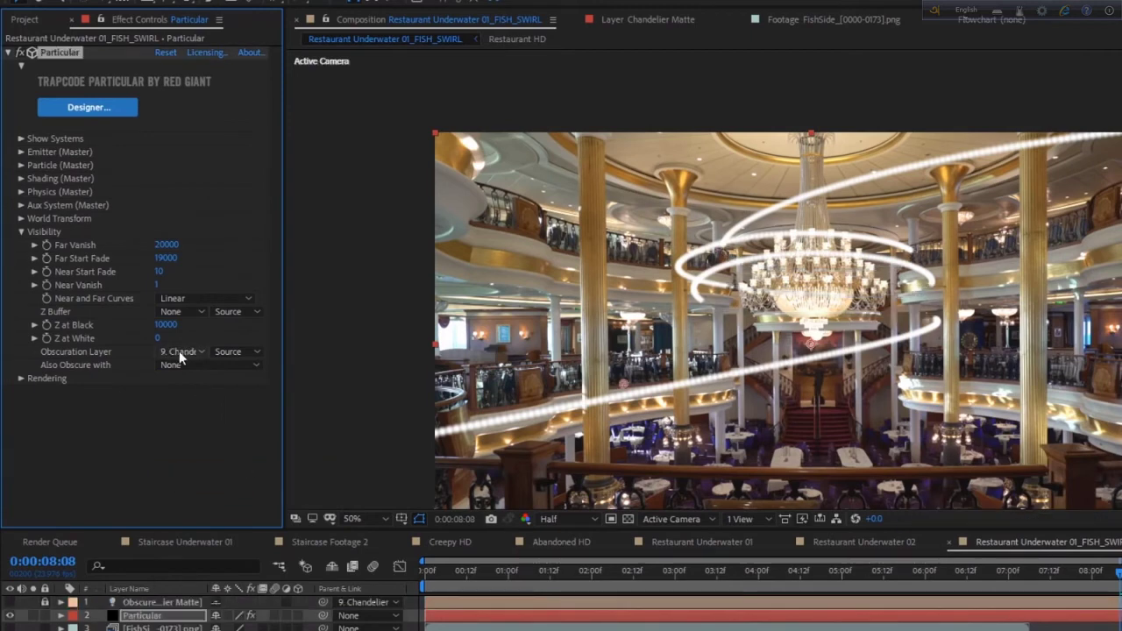
pyautogui.click(230, 351)
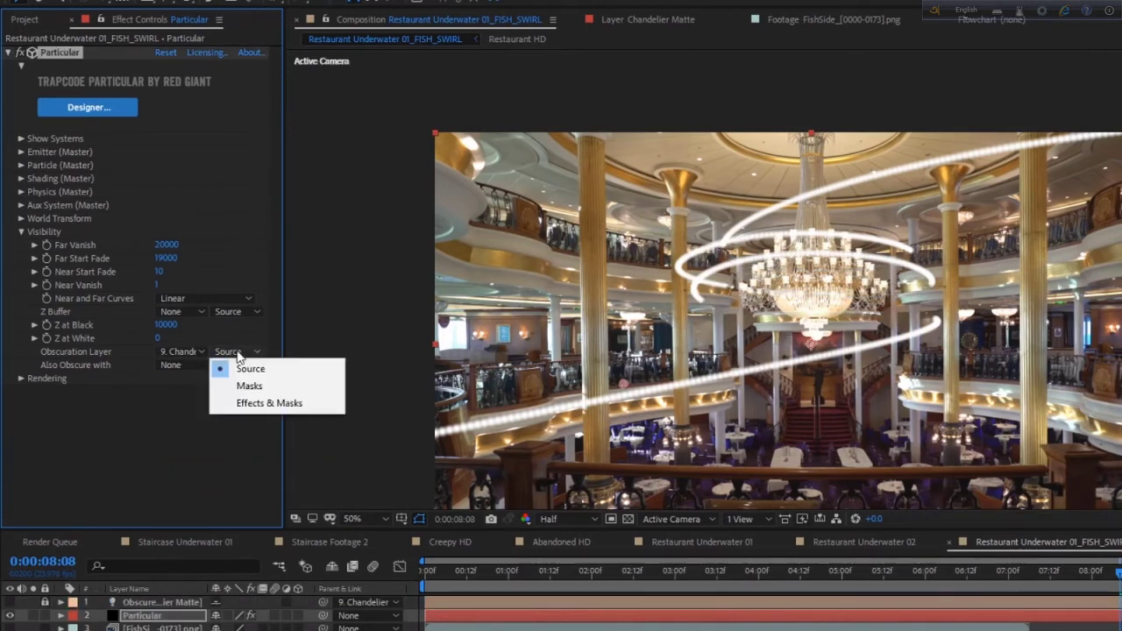
pyautogui.click(250, 386)
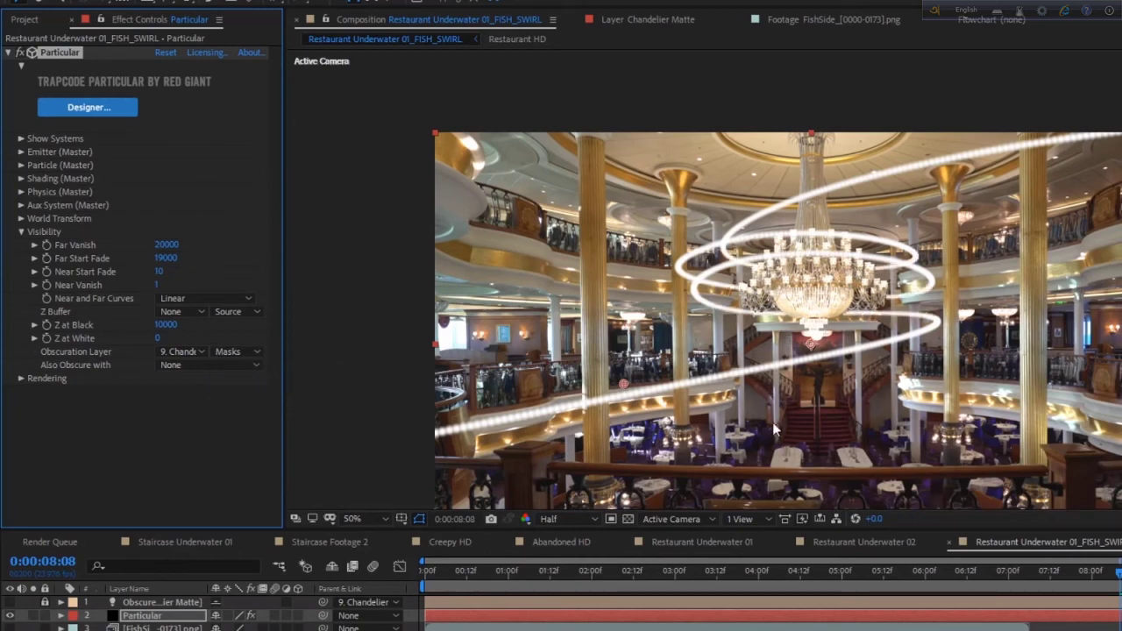
# Animate the emitter's Particles/sec from 1530 at the first frame down to 0 shortly after one second
pyautogui.click(448, 573)
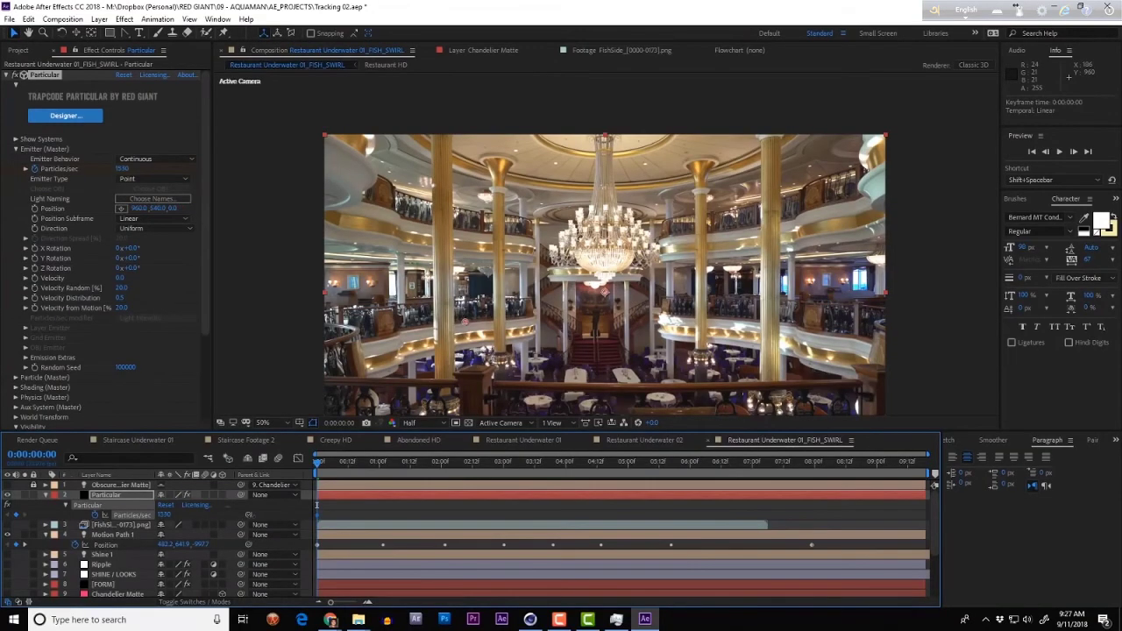
pyautogui.moveTo(316, 505); pyautogui.dragTo(396, 505)
pyautogui.moveTo(329, 459)
pyautogui.mouseDown()
pyautogui.moveTo(708, 487)
pyautogui.moveTo(369, 491)
pyautogui.mouseUp()
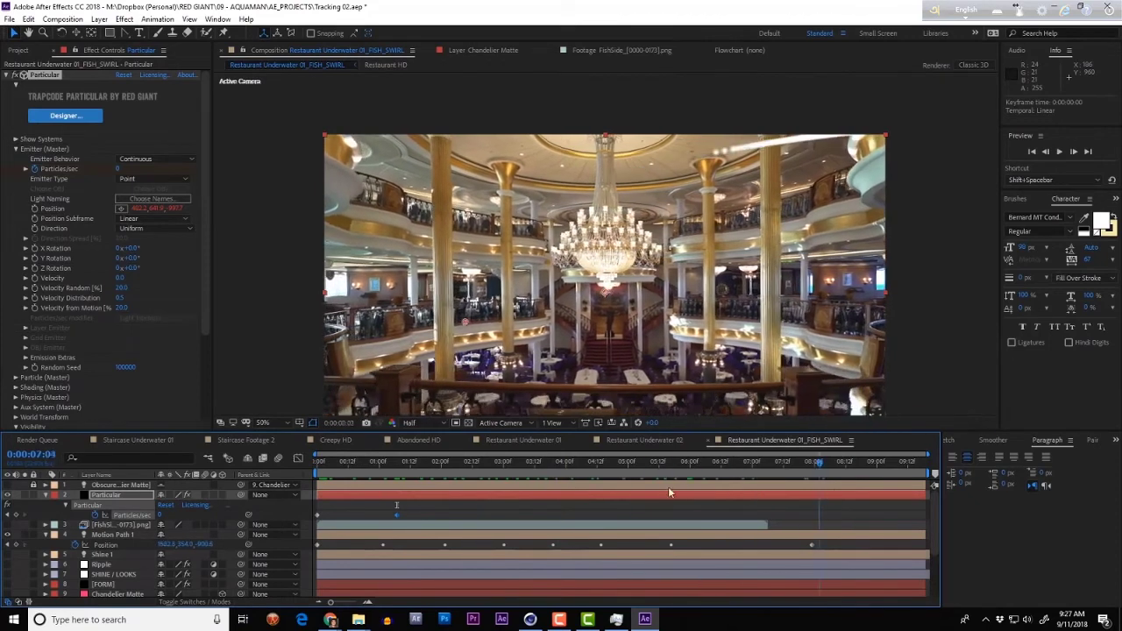
# Change the emitter type to Sphere with an Emitter Size of 142 and preview the animation from the start
pyautogui.click(153, 178)
pyautogui.click(141, 219)
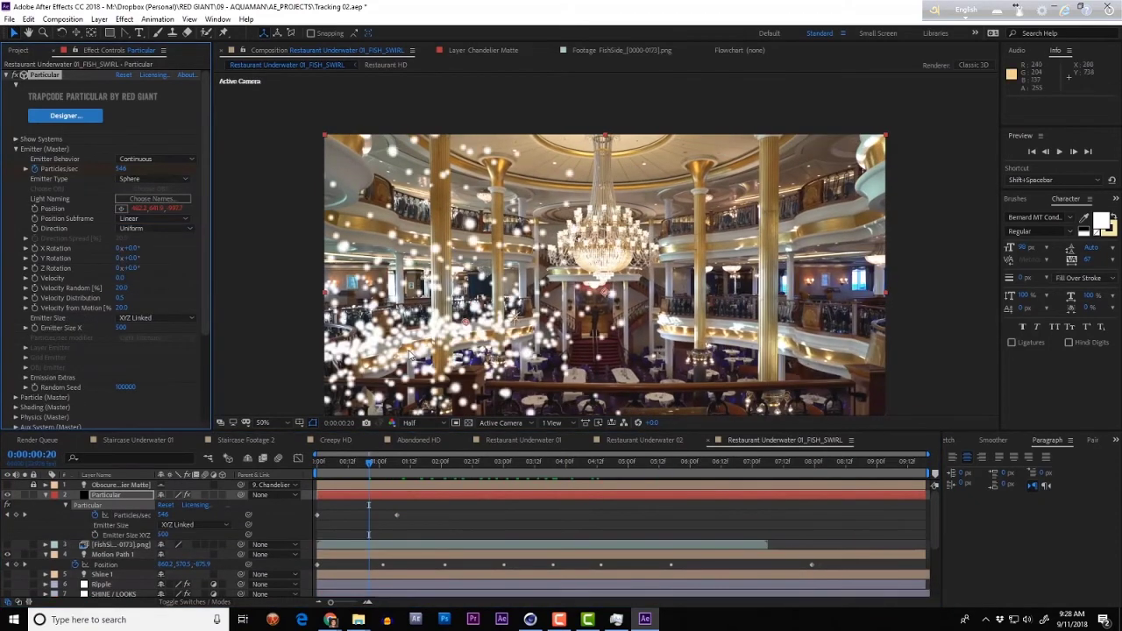
pyautogui.moveTo(121, 332); pyautogui.dragTo(61, 331)
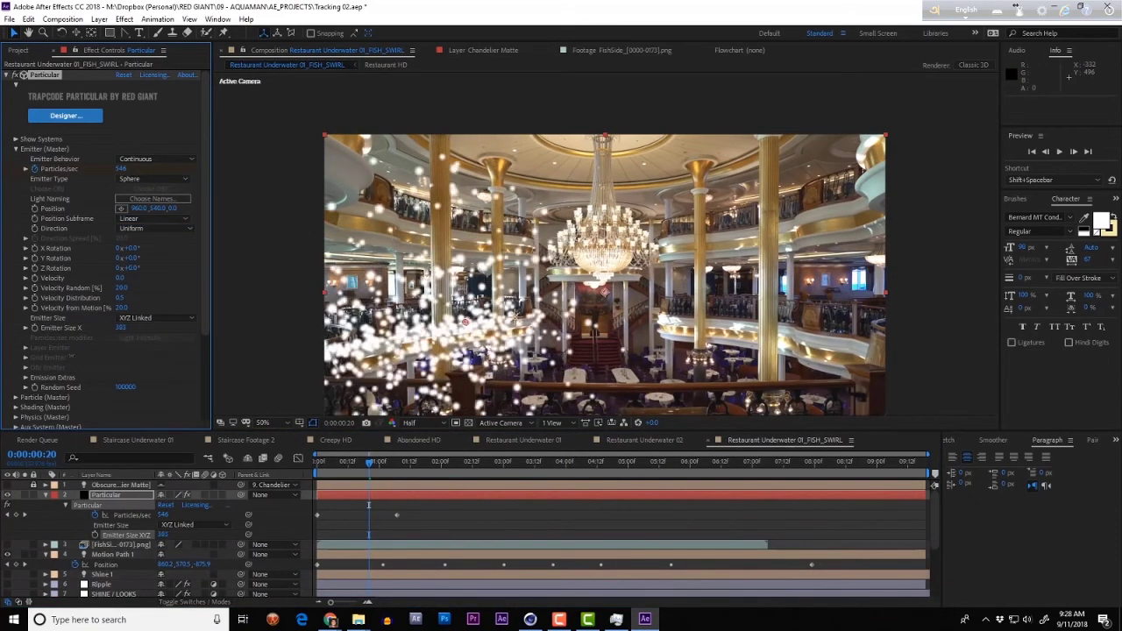
pyautogui.click(319, 463)
pyautogui.press('space')
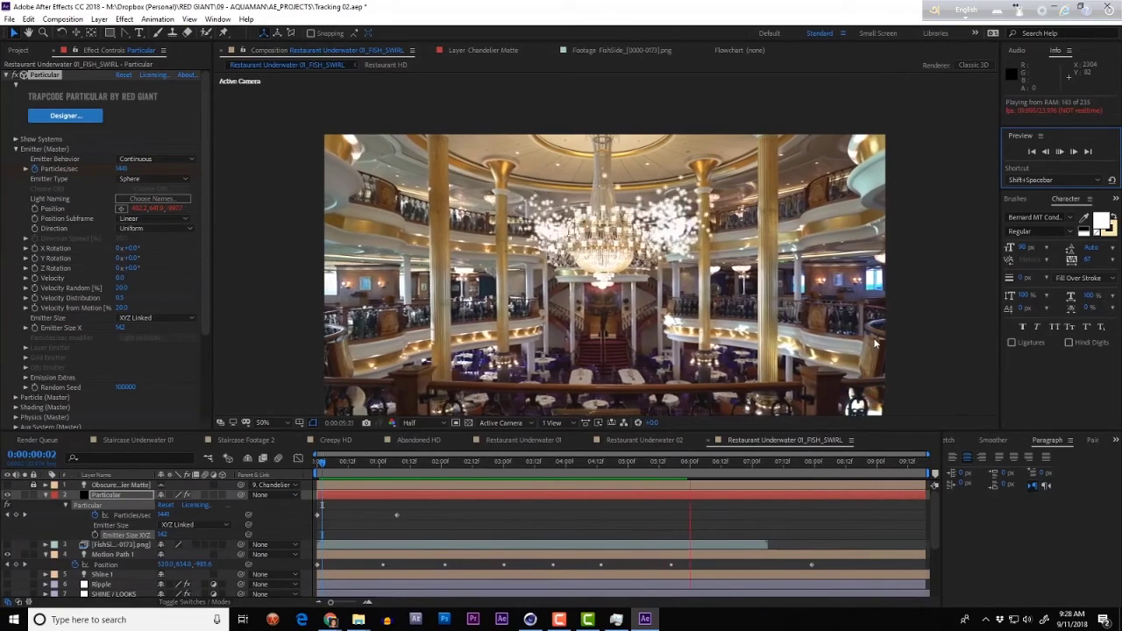
pyautogui.press('space')
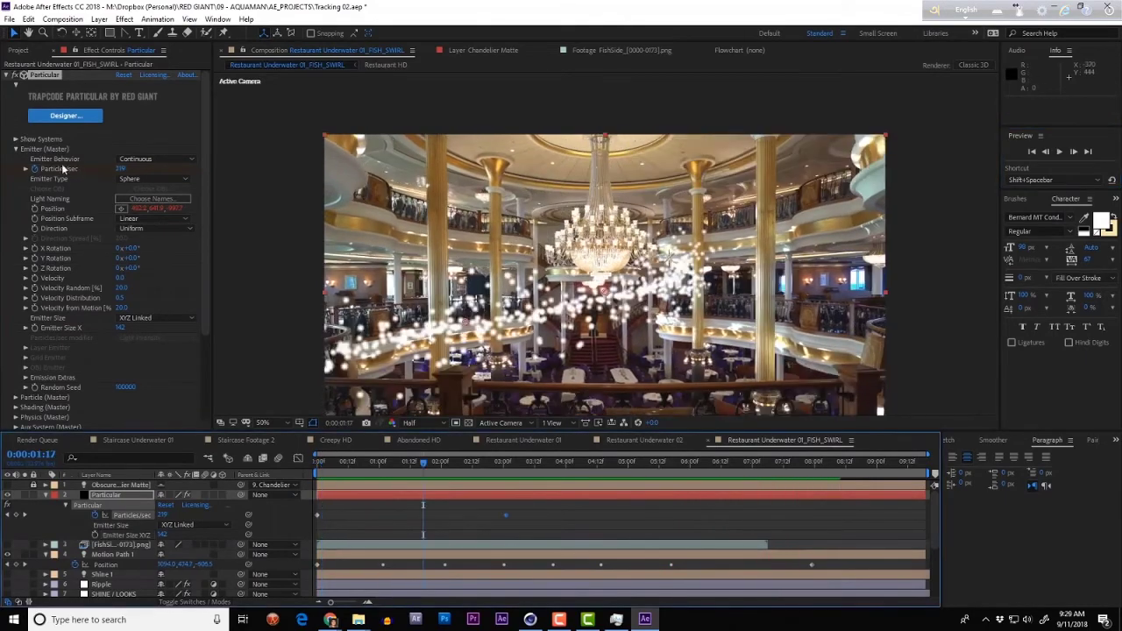
# Change the particle type to Textured Polygon and use the FishSide_[0000-0173].png layer as its texture
pyautogui.click(15, 149)
pyautogui.click(15, 159)
pyautogui.click(154, 188)
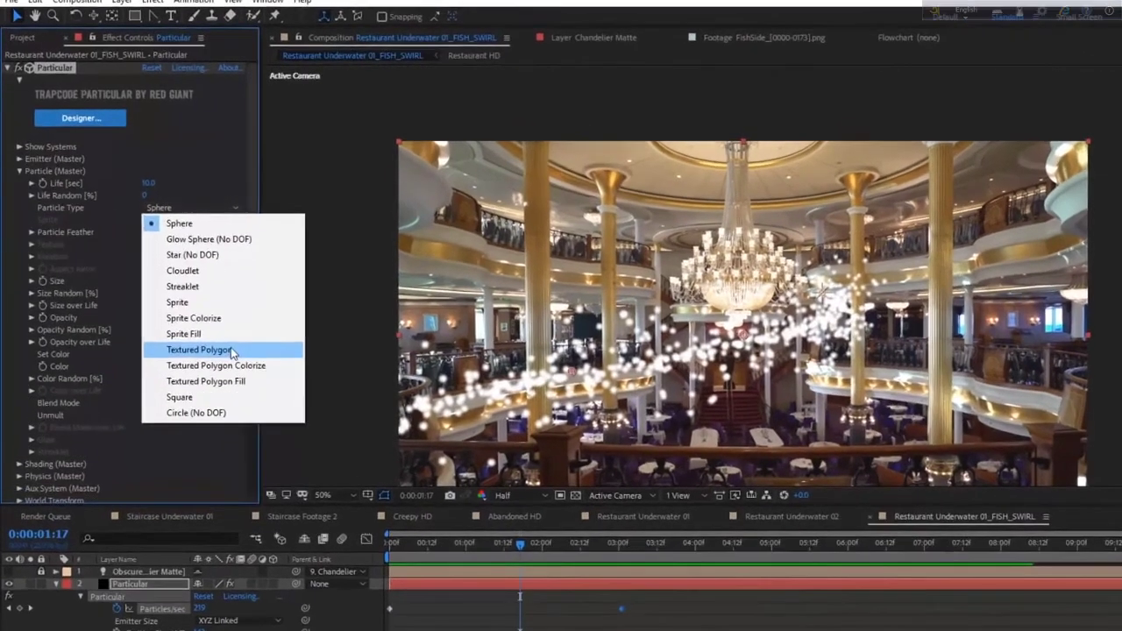
pyautogui.click(232, 351)
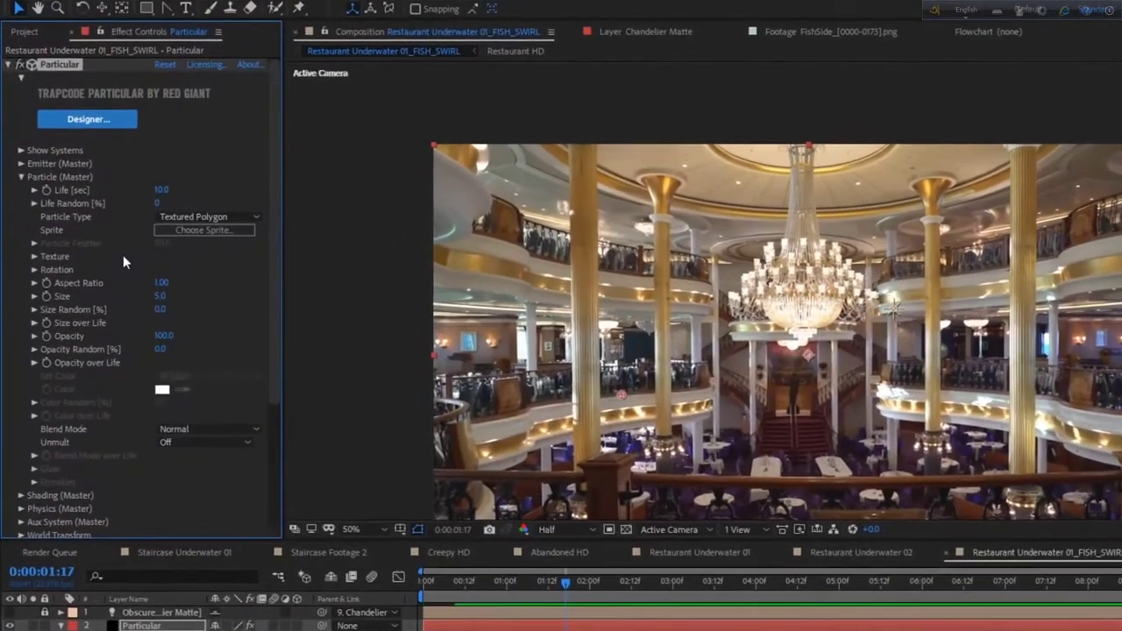
pyautogui.click(32, 245)
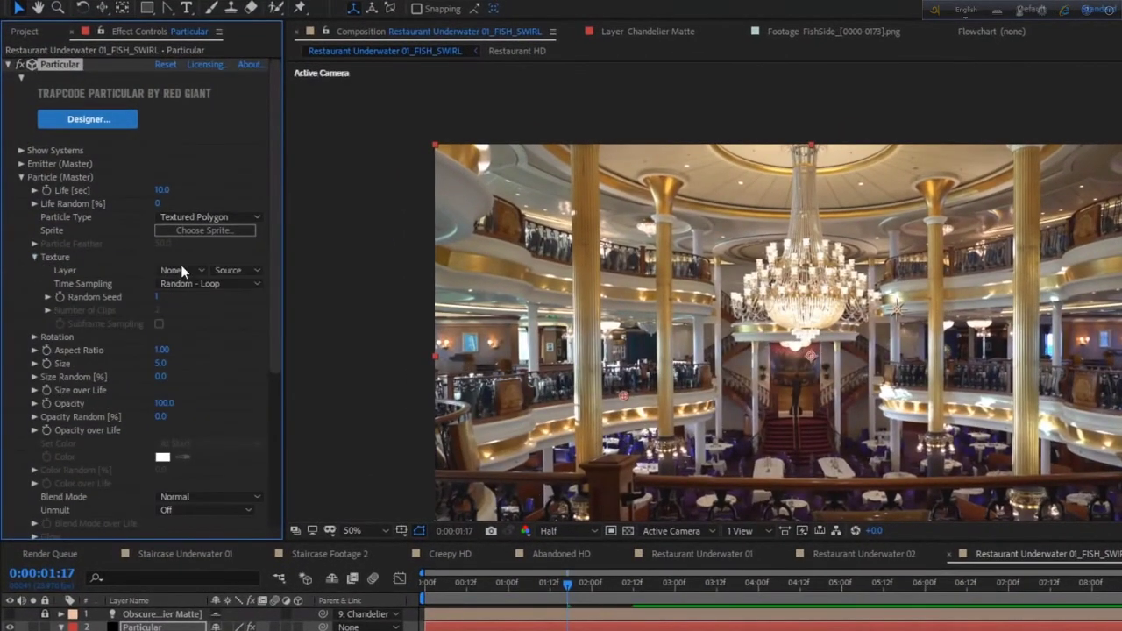
pyautogui.click(180, 265)
pyautogui.click(228, 328)
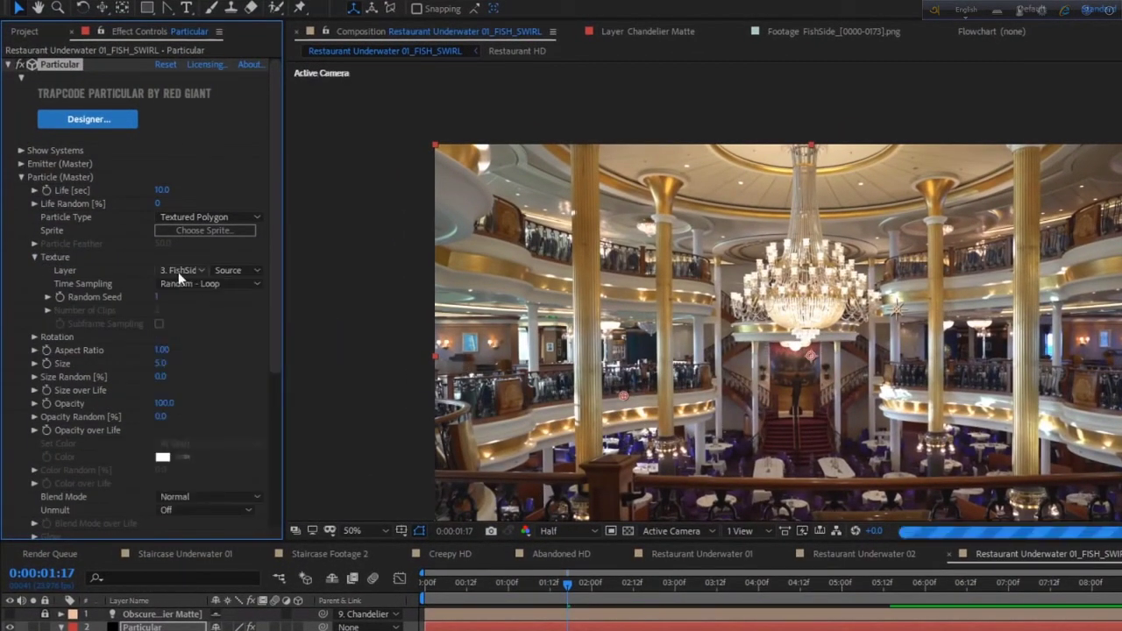
# Set the particle Size to 18 and Size Random to 45%, and turn on Orient to Motion in the particle rotation settings
pyautogui.moveTo(161, 376); pyautogui.dragTo(180, 375)
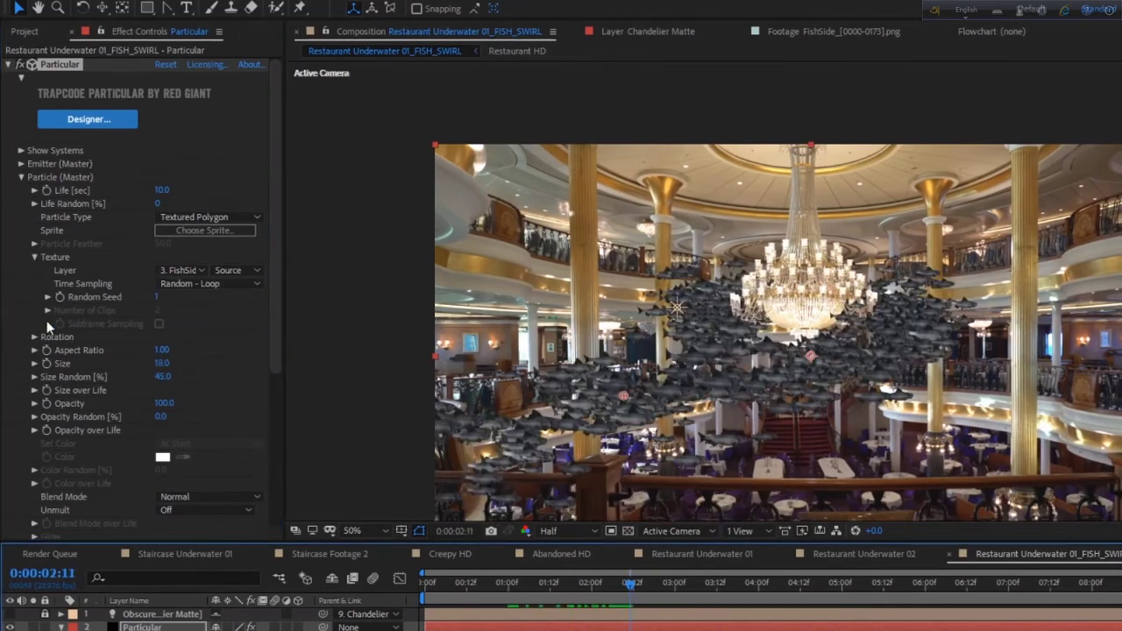
pyautogui.click(34, 336)
pyautogui.scroll(-2, 88, 289)
pyautogui.click(175, 244)
pyautogui.click(197, 279)
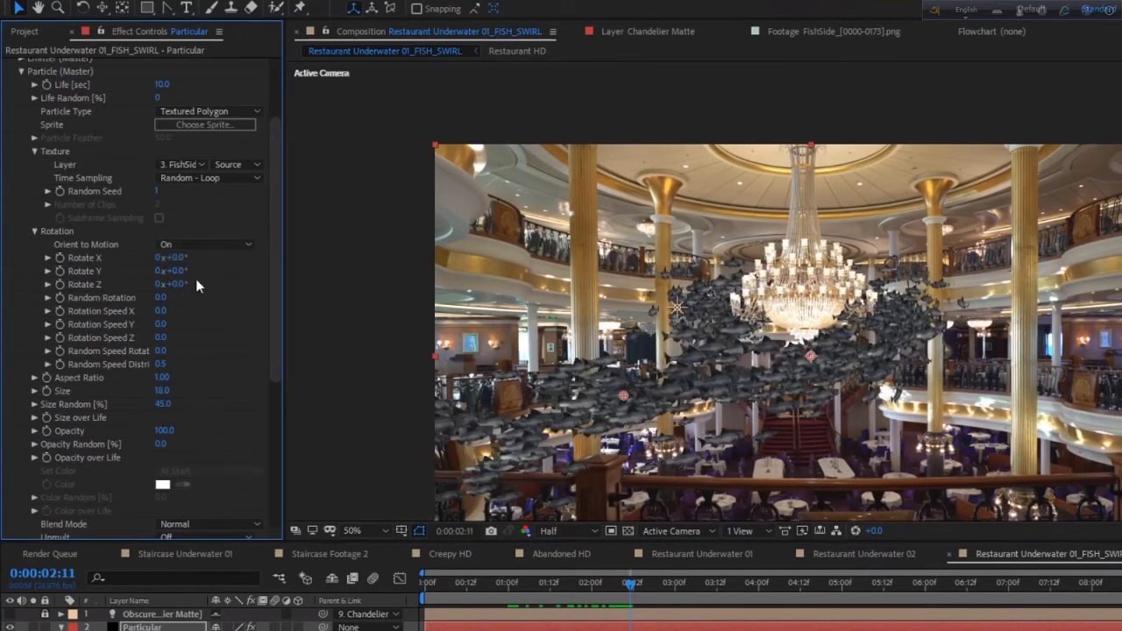
# Check the fish school at about five seconds, set the particle Size to 8, and preview the animation from the start
pyautogui.click(462, 593)
pyautogui.moveTo(462, 593); pyautogui.dragTo(849, 586)
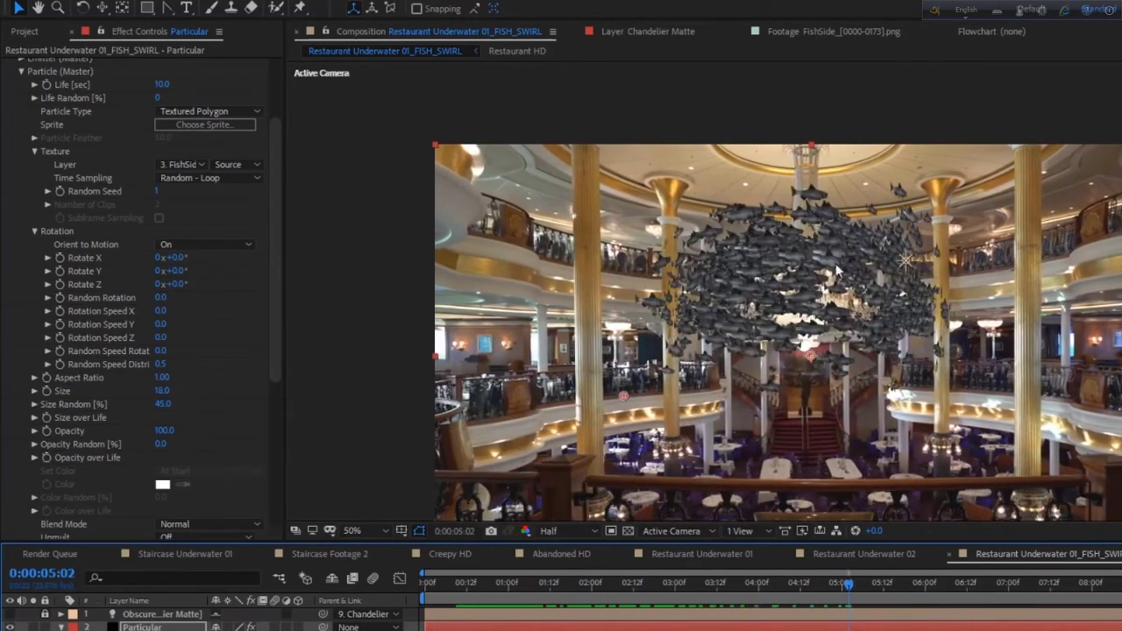
pyautogui.scroll(2, 275, 285)
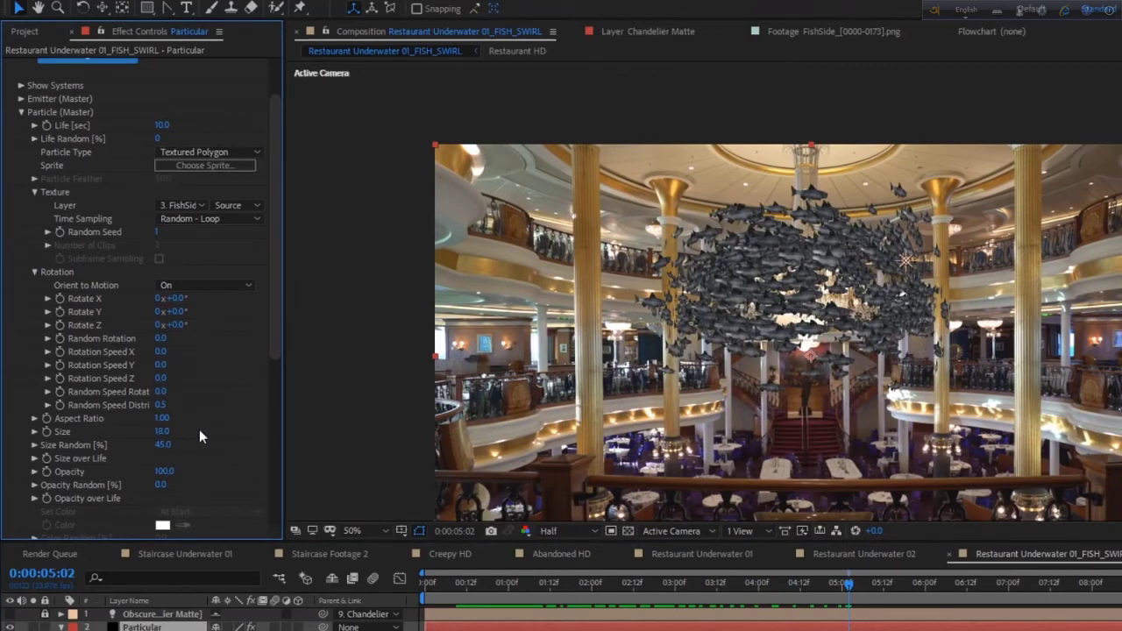
pyautogui.moveTo(163, 431); pyautogui.dragTo(154, 432)
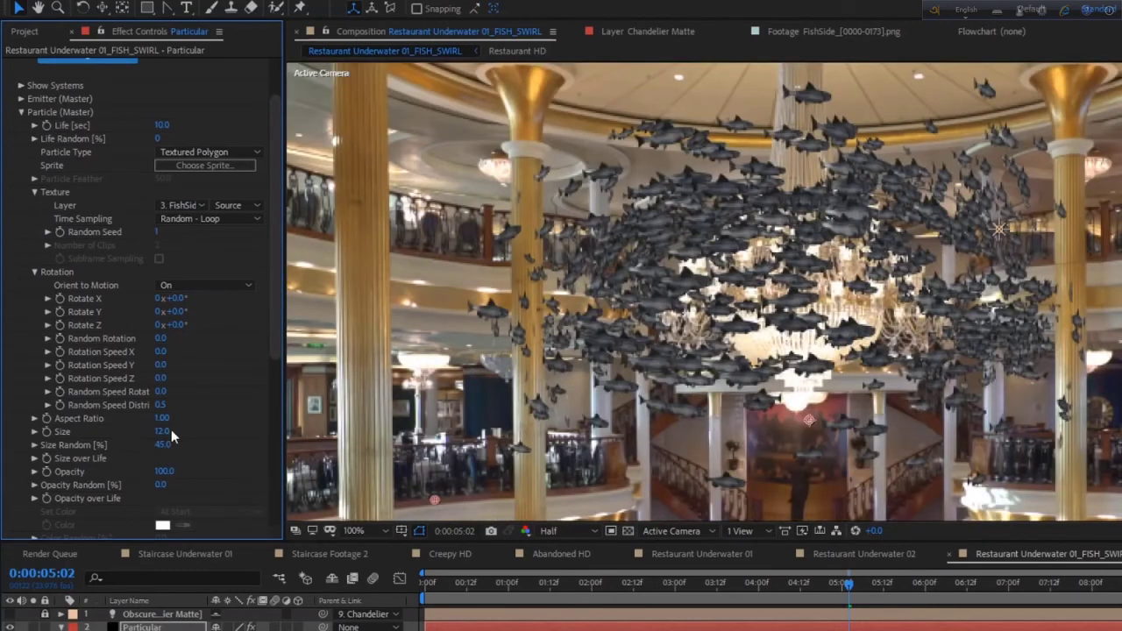
pyautogui.press('Home')
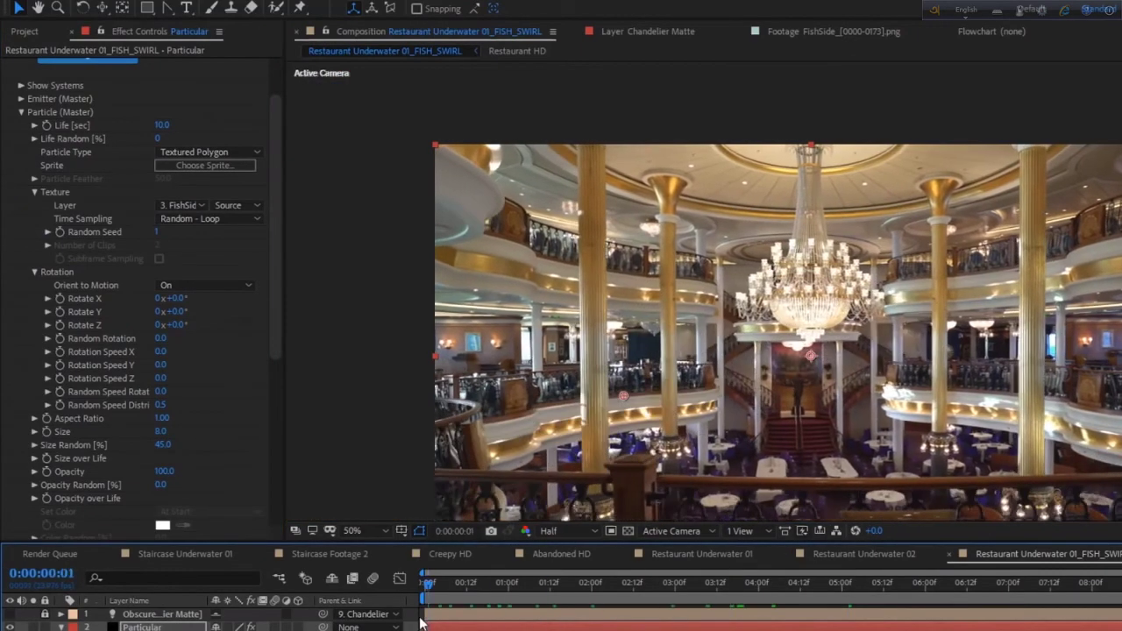
pyautogui.press('space')
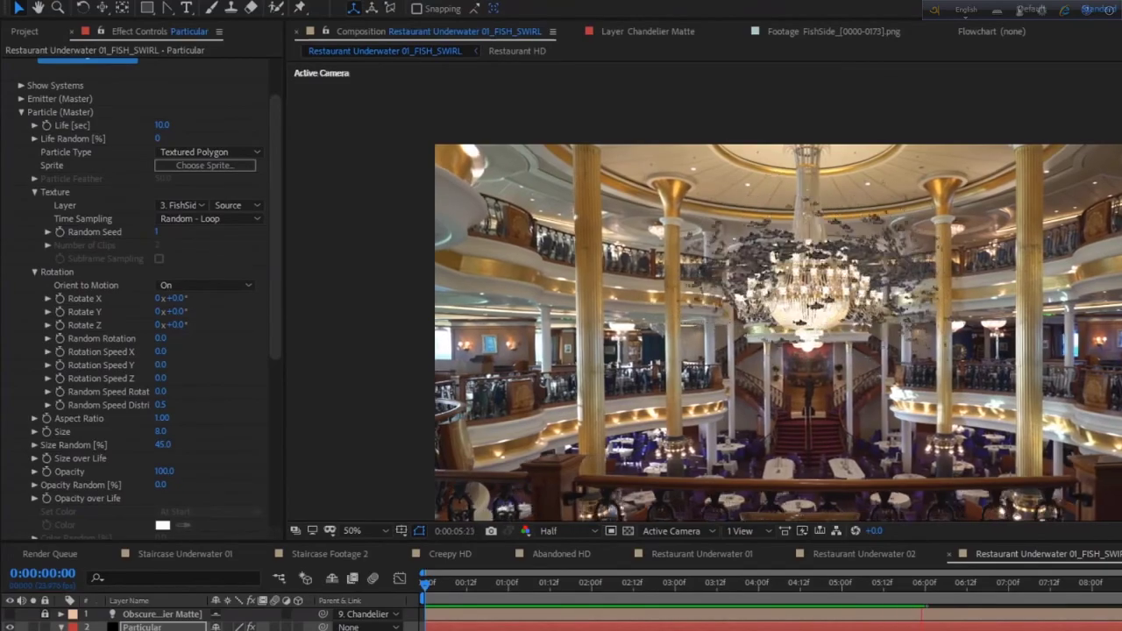
pyautogui.press('space')
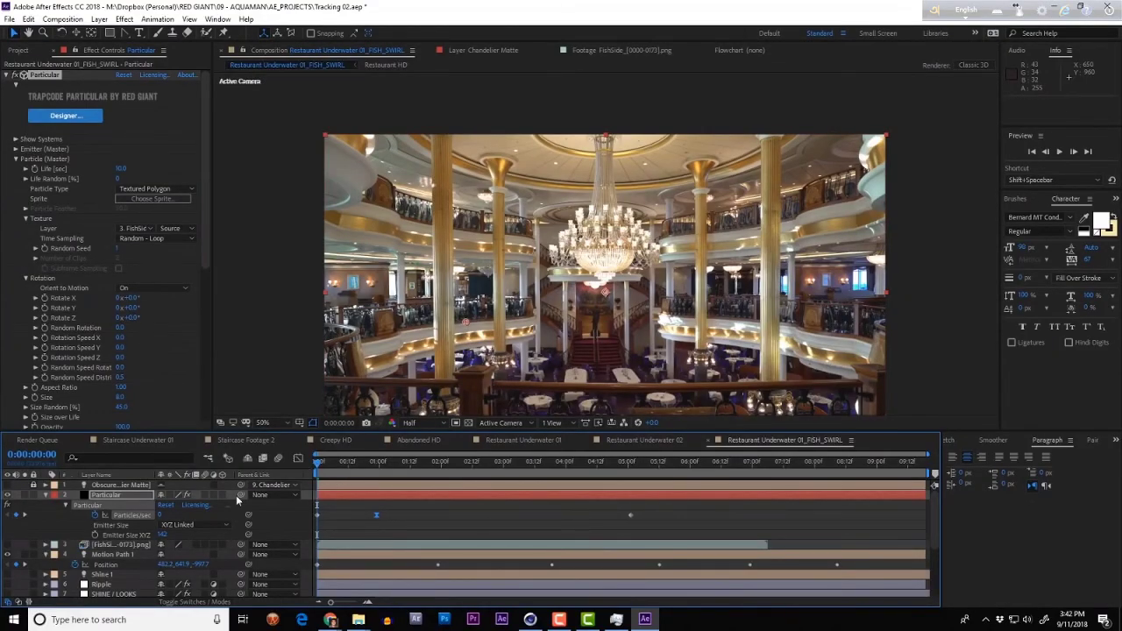
# Ease the Particles/sec curve in the Graph Editor so it falls smoothly to 0 shortly after four seconds, and preview the result
pyautogui.click(297, 461)
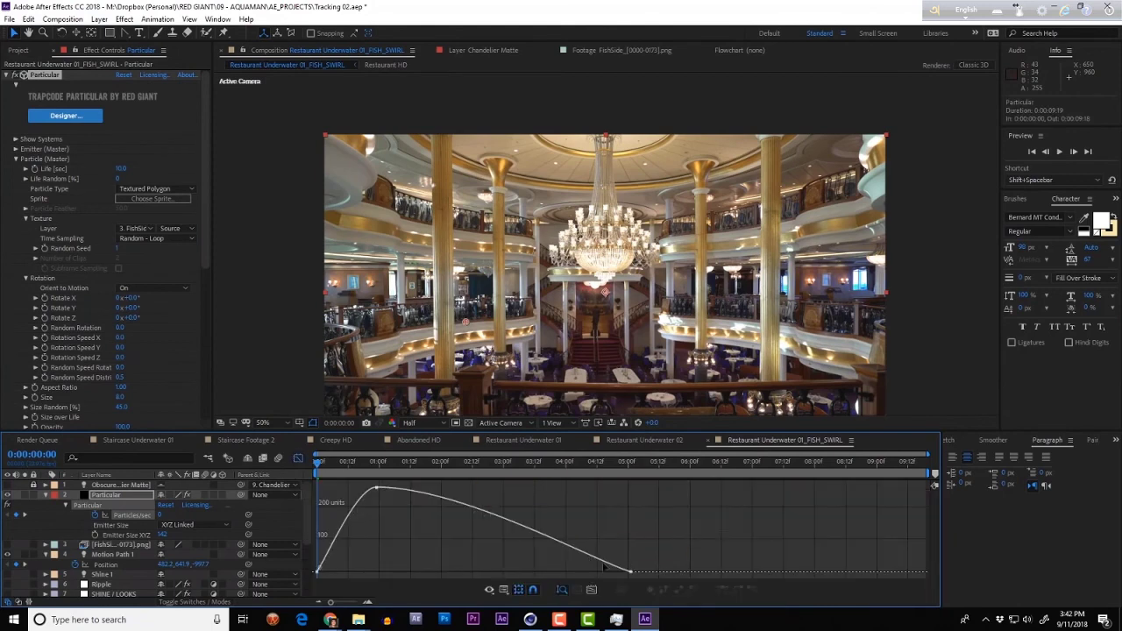
pyautogui.moveTo(386, 461); pyautogui.dragTo(536, 461)
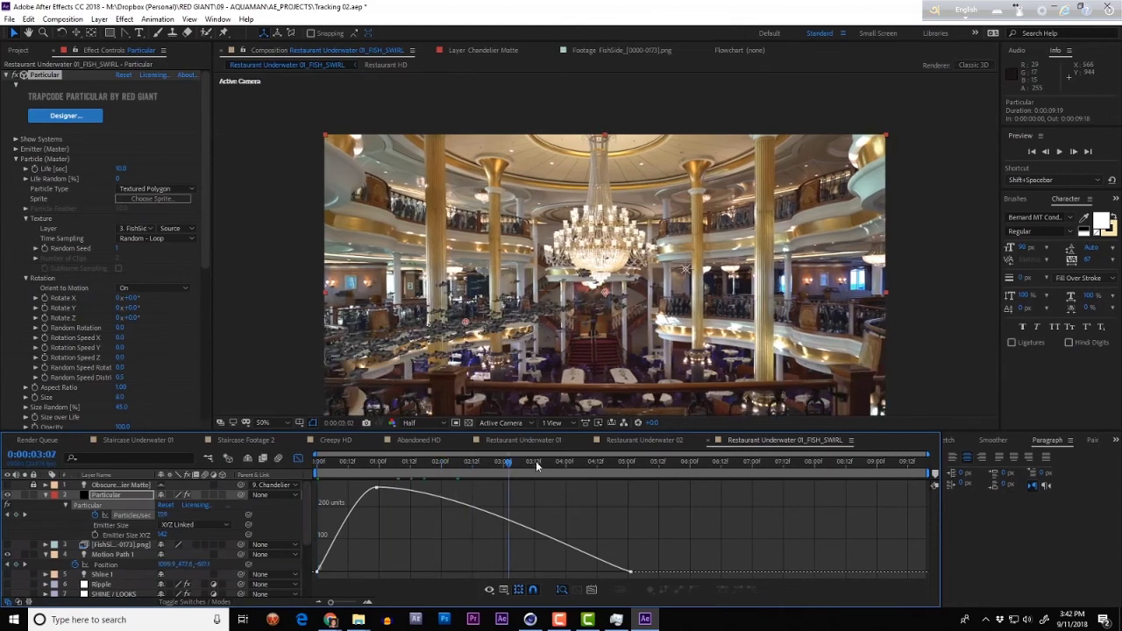
pyautogui.press('space')
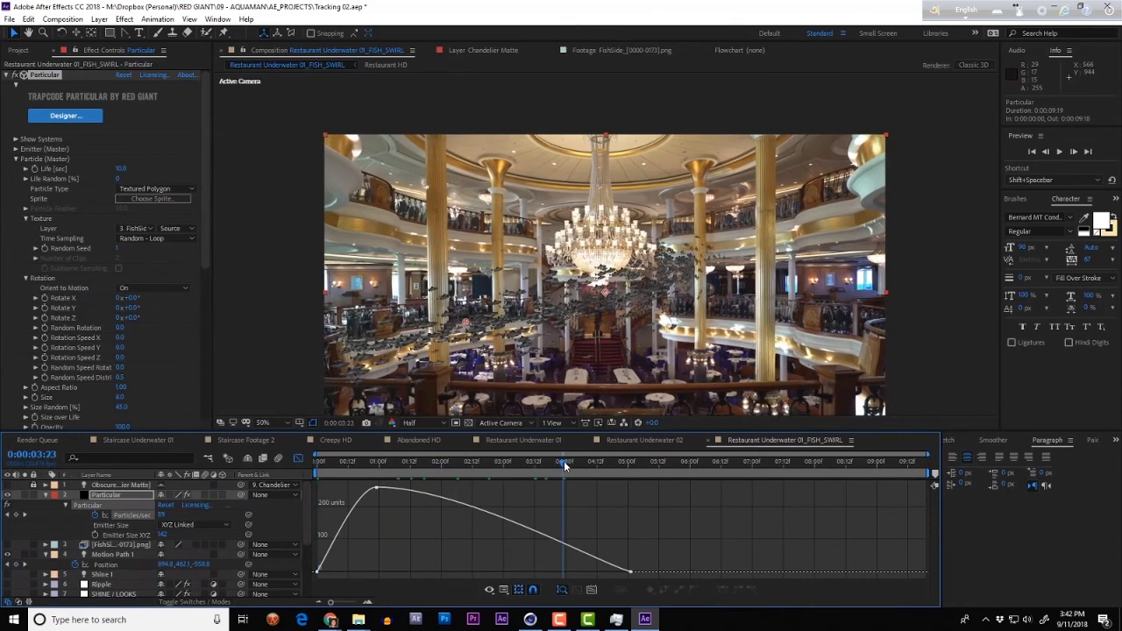
pyautogui.moveTo(442, 462); pyautogui.dragTo(417, 470)
pyautogui.press('space')
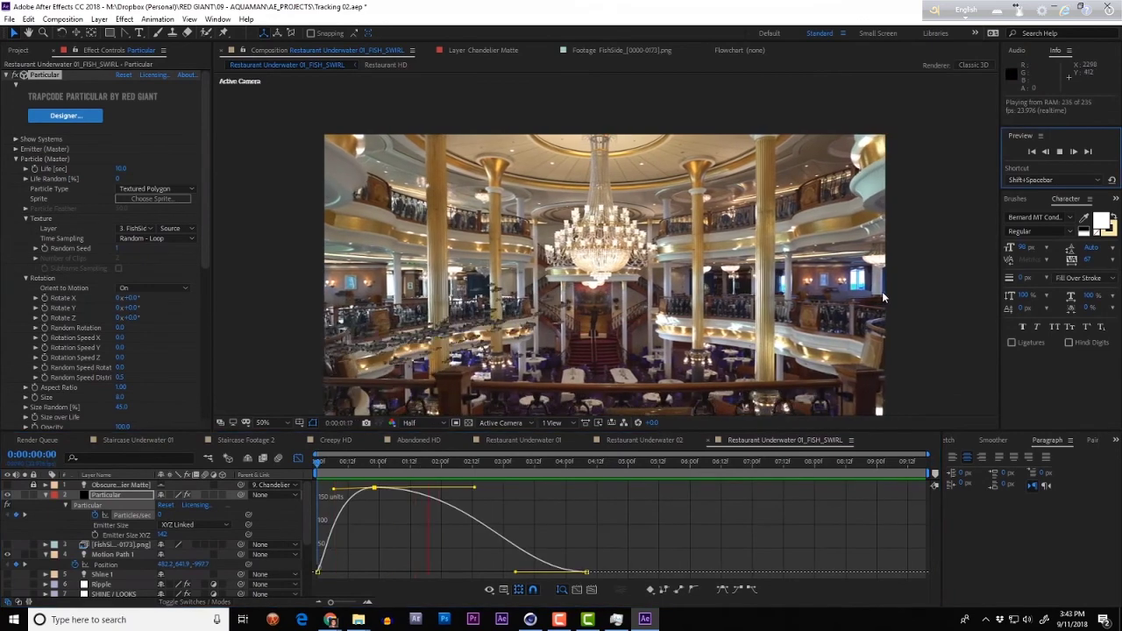